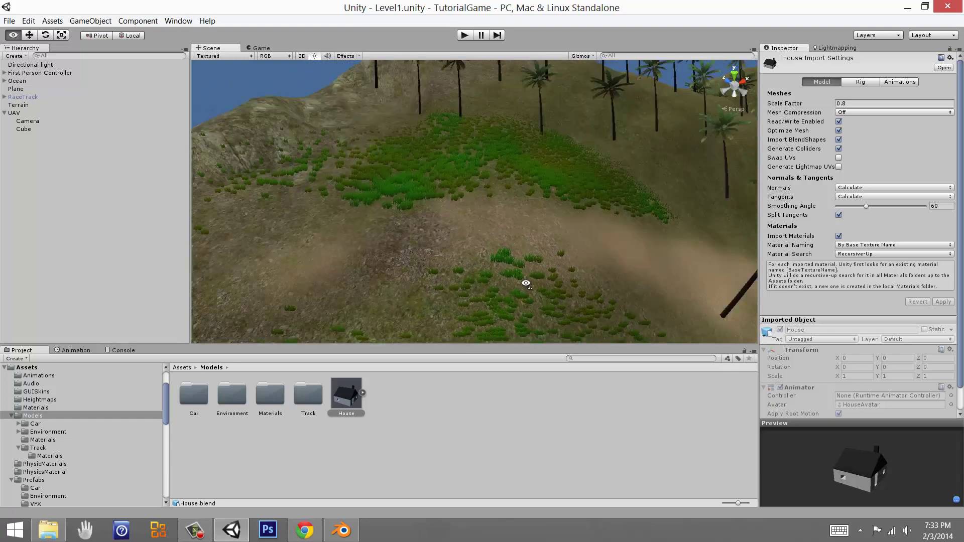
Survey the hilltop clearing and surrounding terrain in the scene, and inspect the House model preview from several sides.
right_drag(523, 281, 673, 269)
middle_drag(673, 269, 462, 182)
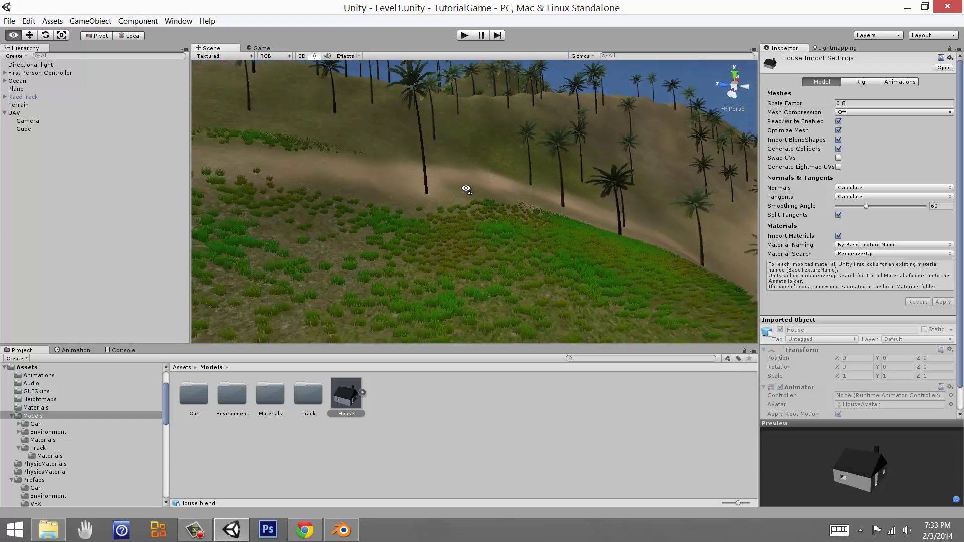
right_drag(462, 183, 454, 209)
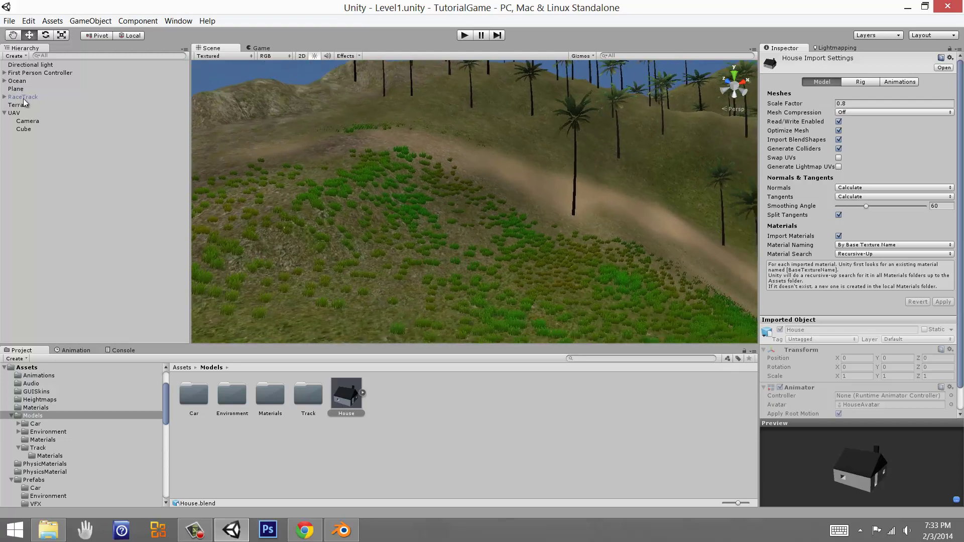
middle_drag(360, 173, 528, 236)
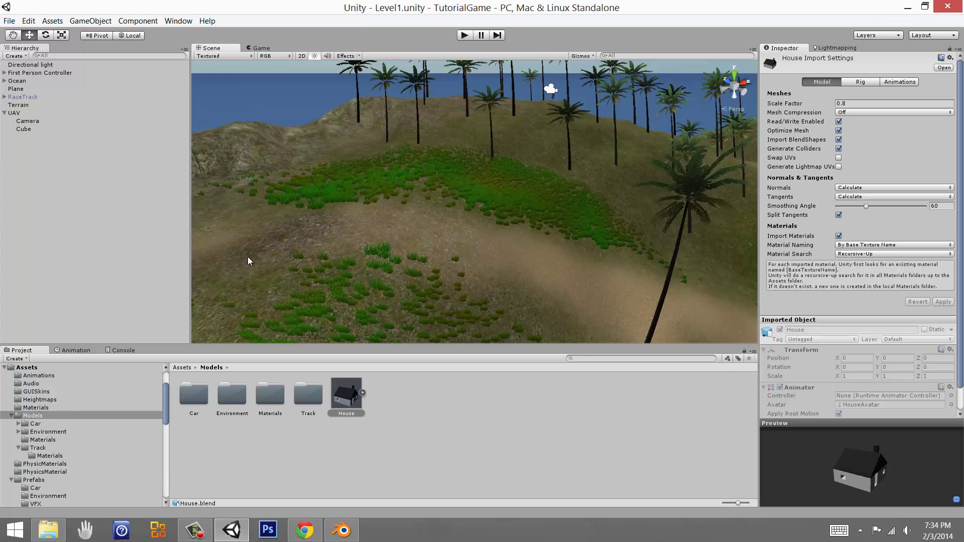
middle_drag(350, 275, 488, 241)
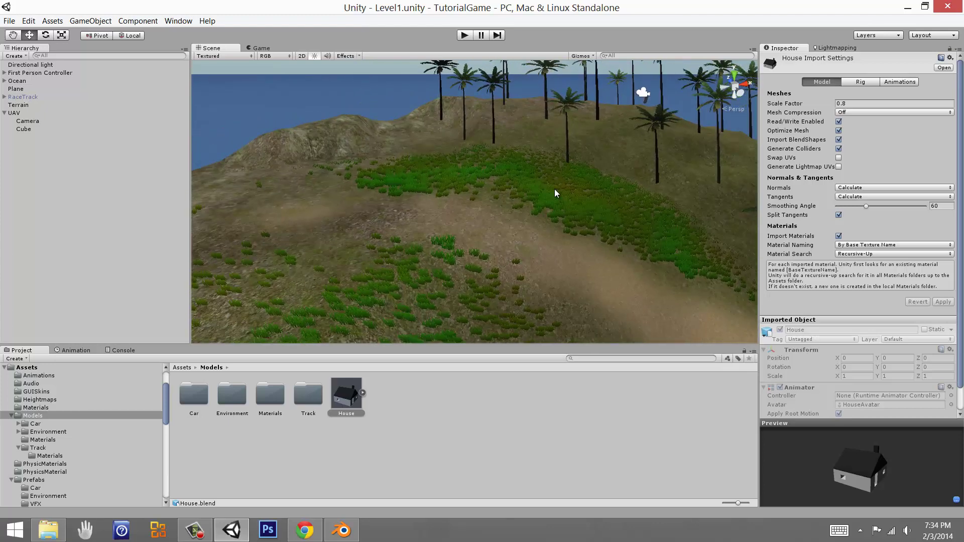
middle_drag(554, 189, 592, 266)
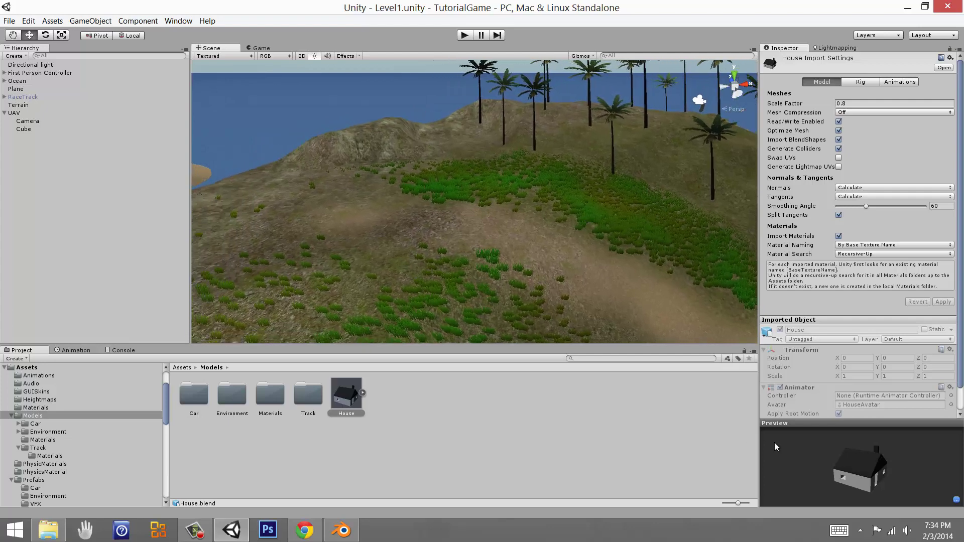
drag(834, 480, 780, 476)
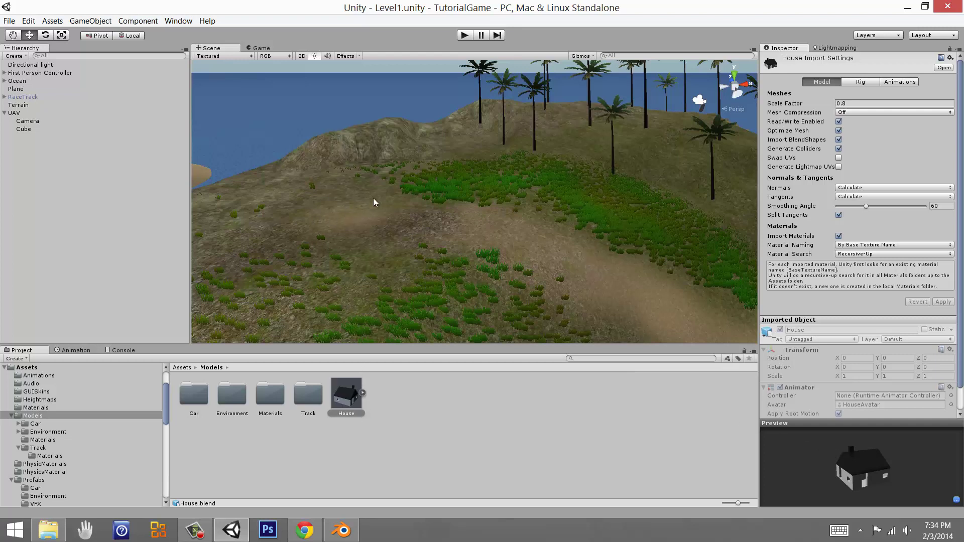
drag(818, 446, 874, 475)
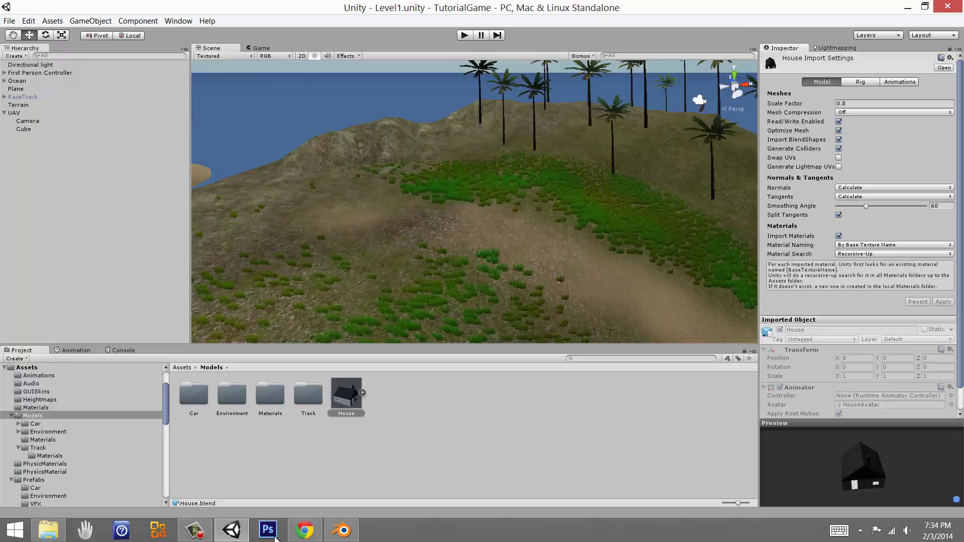
Switch to Blender and look over the house model, checking its mesh in Edit Mode before returning to Object Mode.
click(342, 530)
middle_drag(510, 360, 336, 435)
key(Tab)
key(Tab)
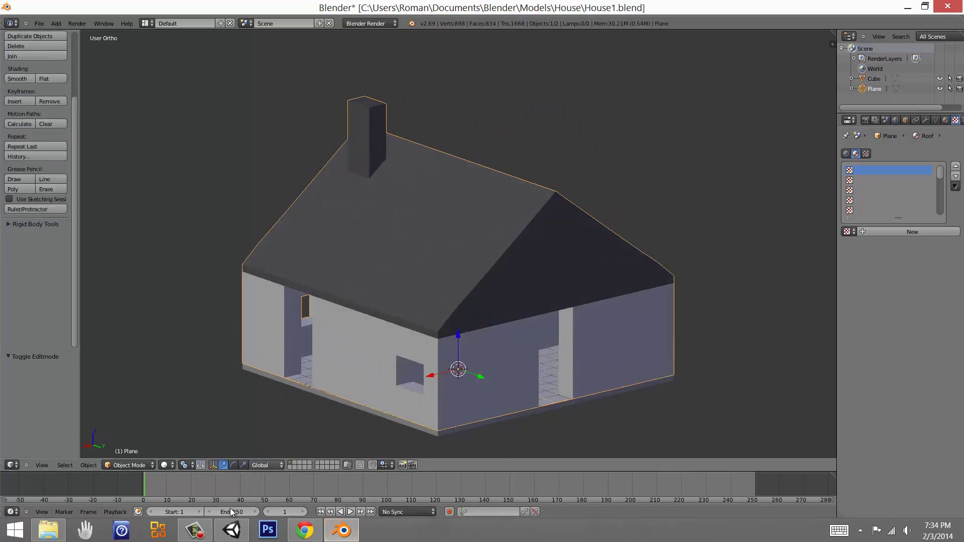
Switch back to Unity and set up the Paint Height tool on the hilltop clearing's terrain with the third round brush.
click(229, 531)
right_drag(529, 253, 394, 230)
middle_drag(394, 230, 442, 196)
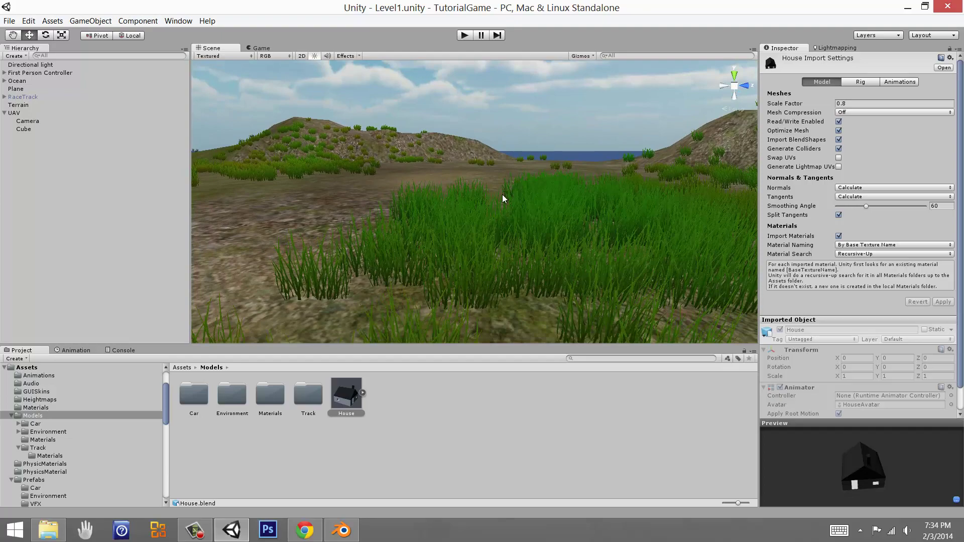
middle_drag(504, 198, 476, 233)
middle_drag(621, 267, 583, 248)
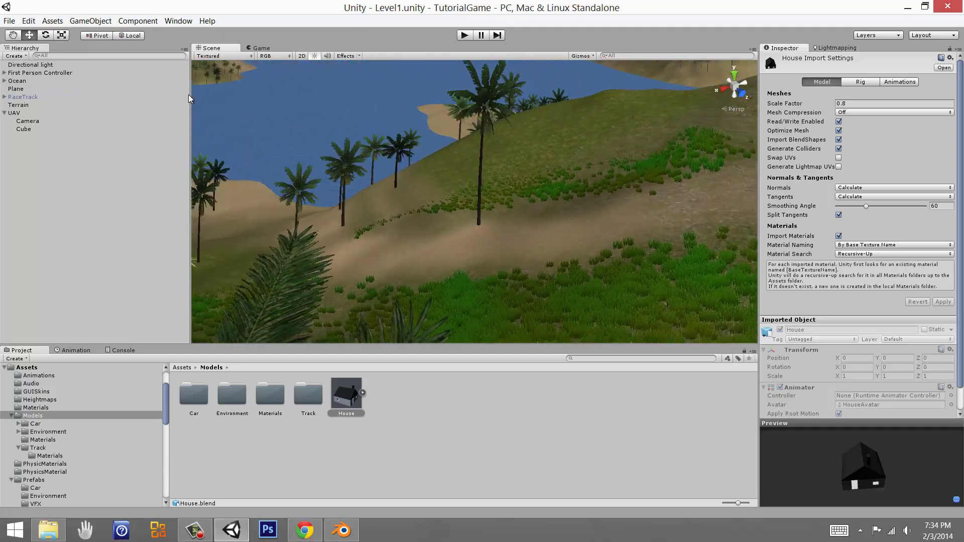
alt+drag(479, 246, 673, 273)
click(510, 218)
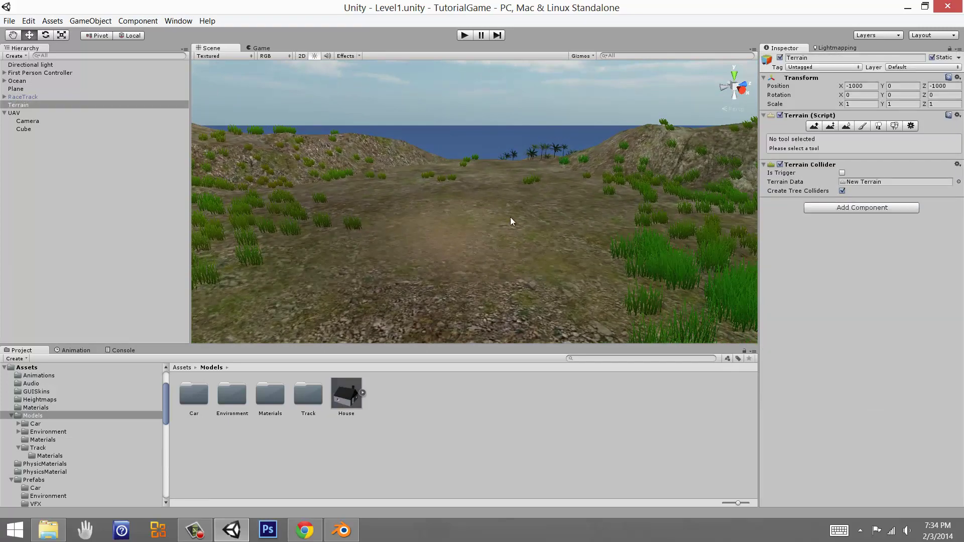
scroll(677, 185, down, 6)
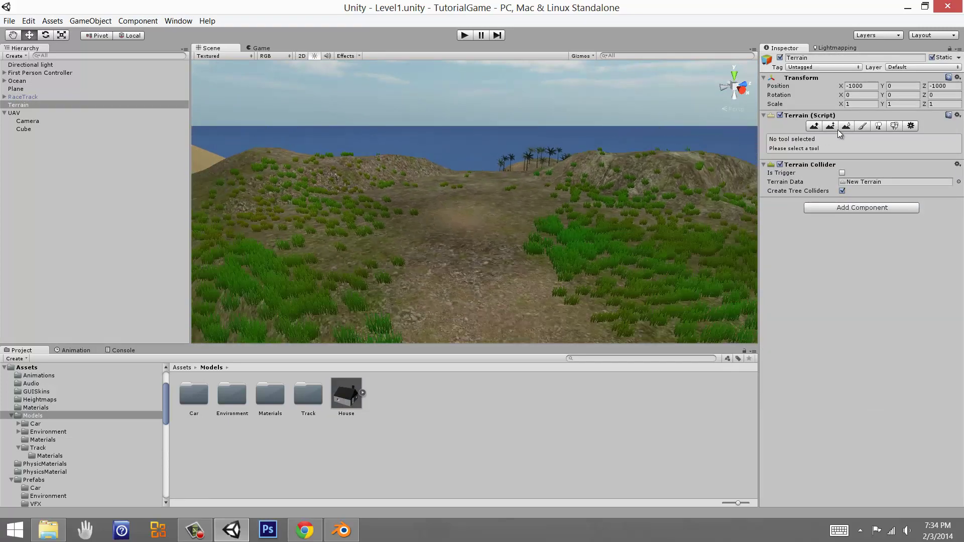
click(831, 128)
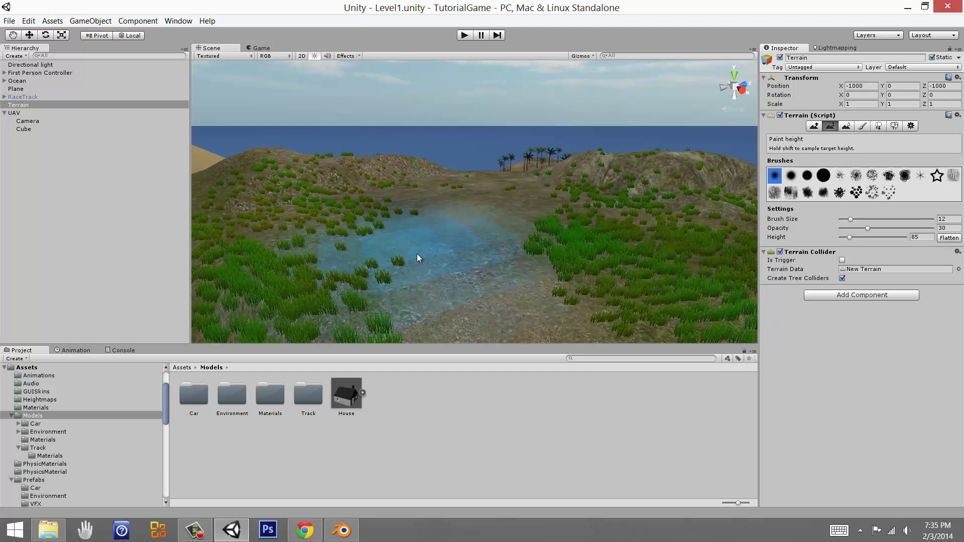
click(806, 175)
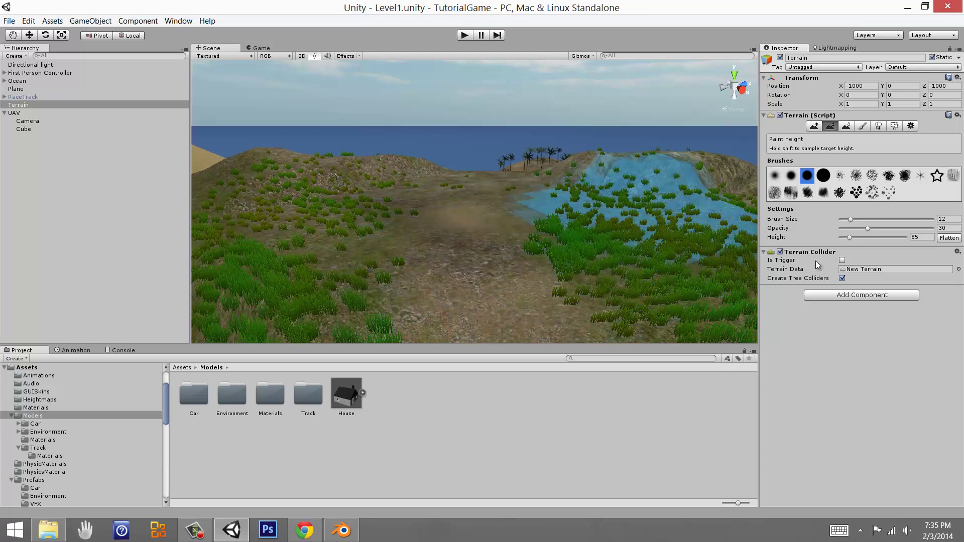
Try painting the clearing's terrain to a height of 90.
click(921, 238)
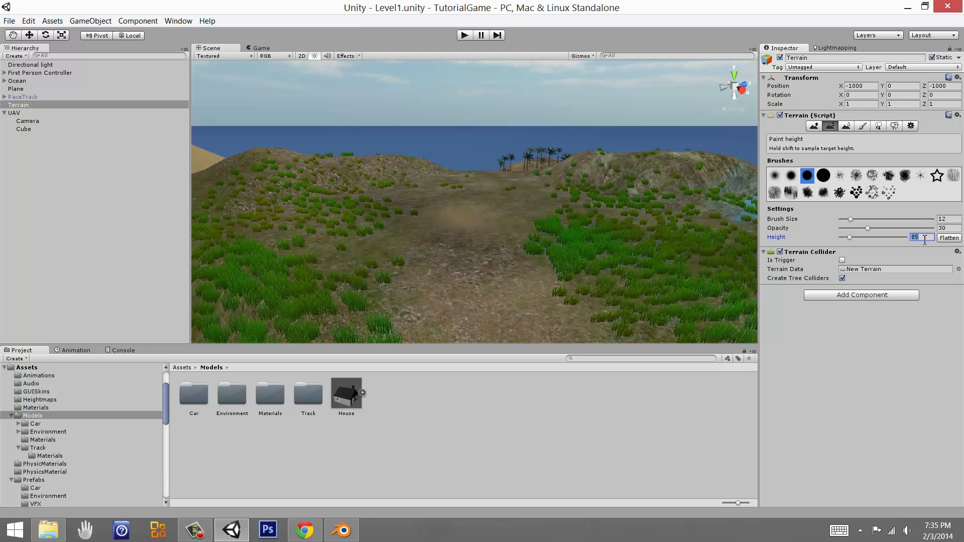
mouse_move(497, 249)
mouse_down()
mouse_move(469, 236)
mouse_move(471, 225)
mouse_move(456, 261)
mouse_move(522, 269)
mouse_move(463, 267)
mouse_move(399, 145)
mouse_up()
right_drag(491, 253, 475, 252)
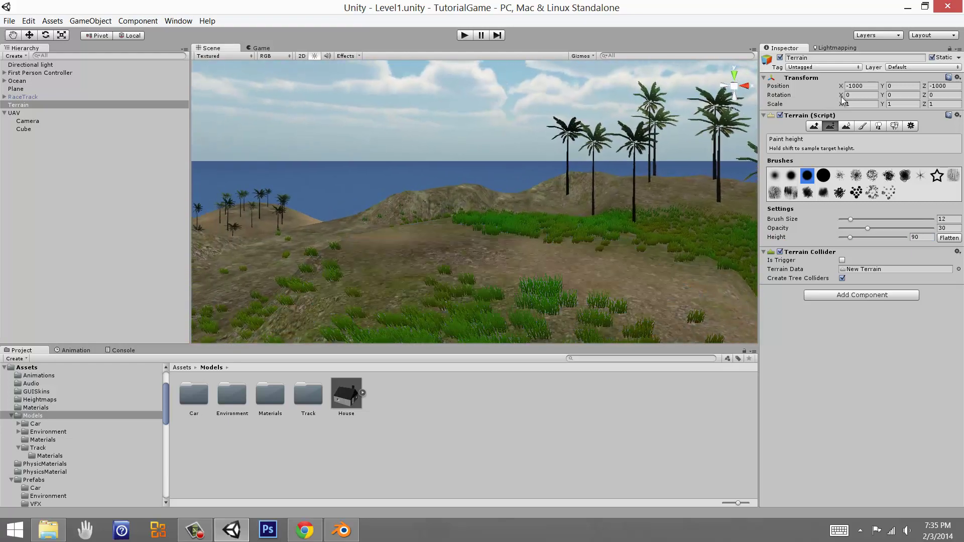
Set the paint height to 85 and level the terrain across the hilltop clearing with brush size 12.
click(928, 240)
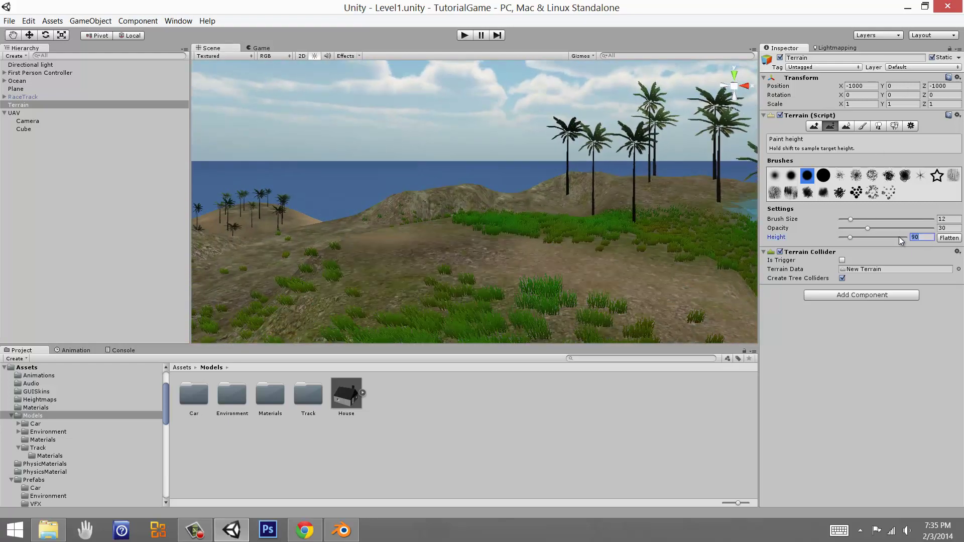
text(85)
right_drag(596, 198, 565, 242)
mouse_move(565, 242)
mouse_down()
mouse_move(460, 236)
mouse_move(447, 316)
mouse_up()
mouse_move(447, 316)
right_down()
mouse_move(630, 303)
mouse_move(555, 299)
mouse_move(452, 267)
mouse_move(477, 285)
right_up()
middle_drag(476, 287, 502, 282)
mouse_move(504, 276)
mouse_down()
mouse_move(517, 224)
mouse_move(544, 232)
mouse_move(423, 228)
mouse_move(409, 253)
mouse_up()
middle_drag(410, 254, 444, 270)
right_drag(421, 243, 437, 262)
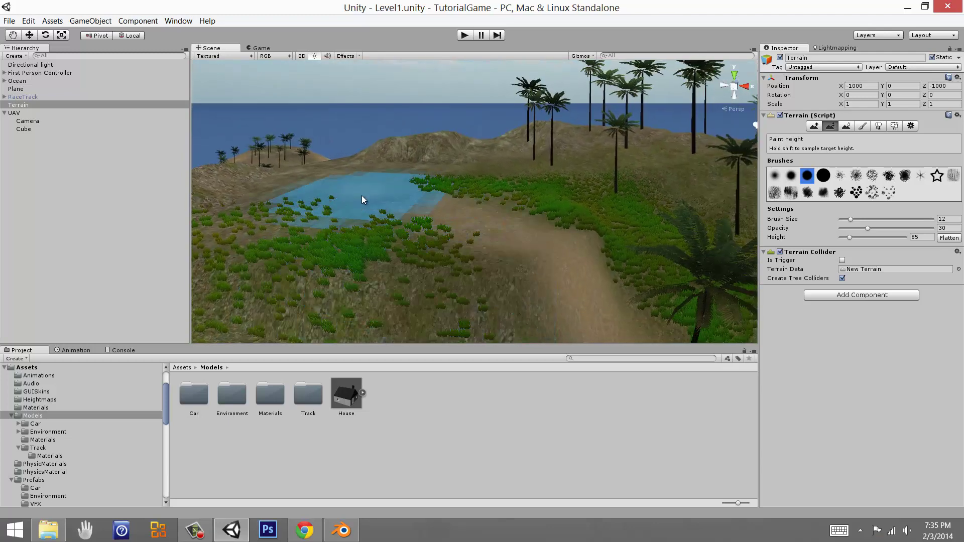
drag(362, 195, 444, 201)
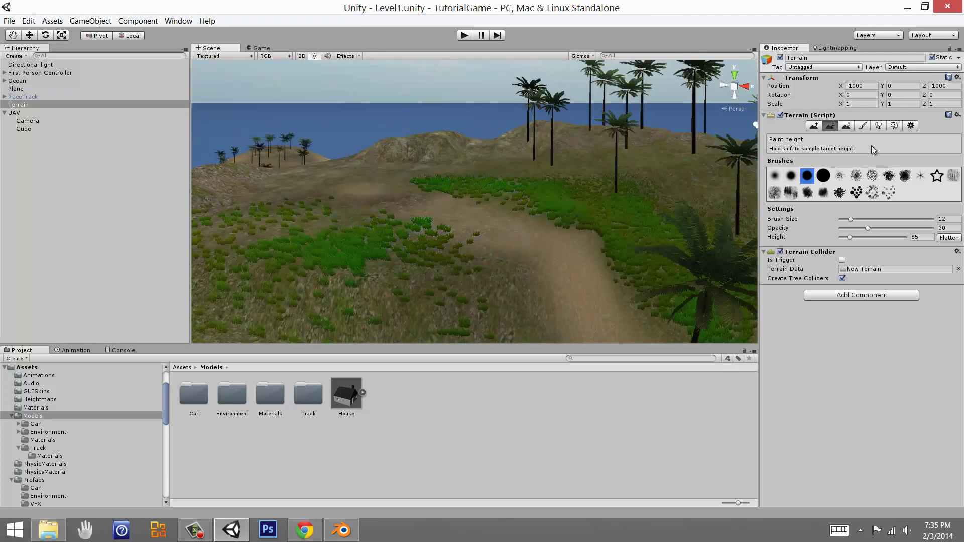
Smooth the terrain around the levelled clearing with the Smooth Height tool, choosing the softest round brush at size 12.
click(848, 128)
right_drag(663, 203, 661, 230)
mouse_move(662, 231)
mouse_down()
mouse_move(598, 235)
mouse_move(608, 242)
mouse_up()
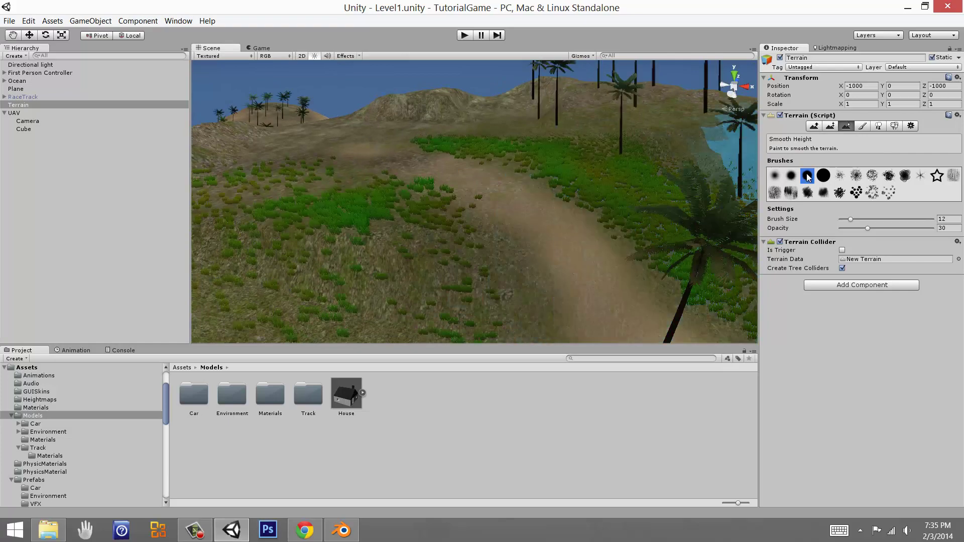
click(774, 175)
mouse_move(621, 174)
right_down()
mouse_move(569, 226)
mouse_move(469, 164)
mouse_move(448, 118)
right_up()
scroll(426, 181, up, 3)
right_drag(568, 203, 555, 230)
scroll(555, 231, up, 4)
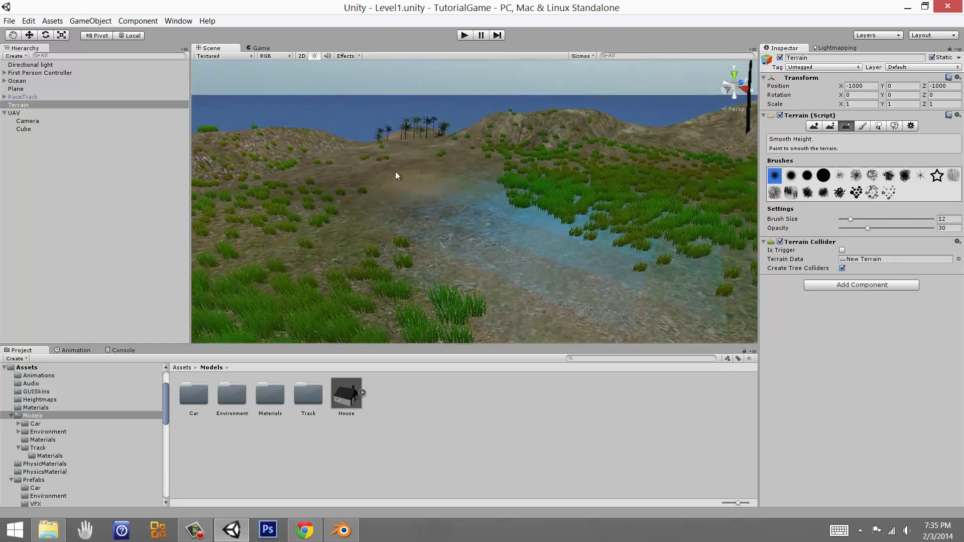
Paint the Grass detail over the levelled clearing with brush size 12.
click(894, 126)
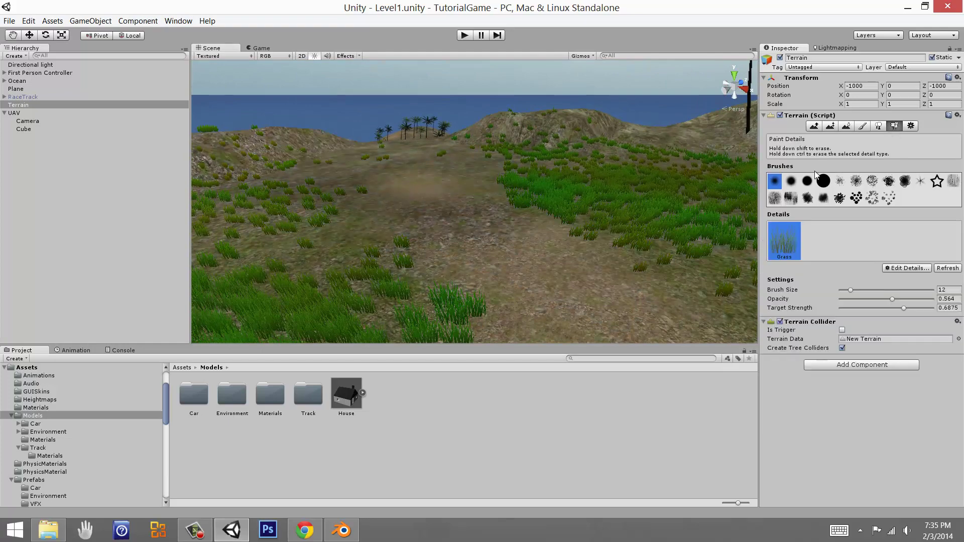
mouse_move(523, 209)
mouse_down()
mouse_move(432, 168)
mouse_move(439, 205)
mouse_up()
mouse_move(438, 204)
middle_down()
mouse_move(478, 243)
mouse_move(474, 224)
middle_up()
Place the House model on the grassy clearing as a trial and delete it from the scene.
drag(346, 394, 565, 241)
right_drag(565, 241, 388, 265)
key(w)
key(s)
click(28, 82)
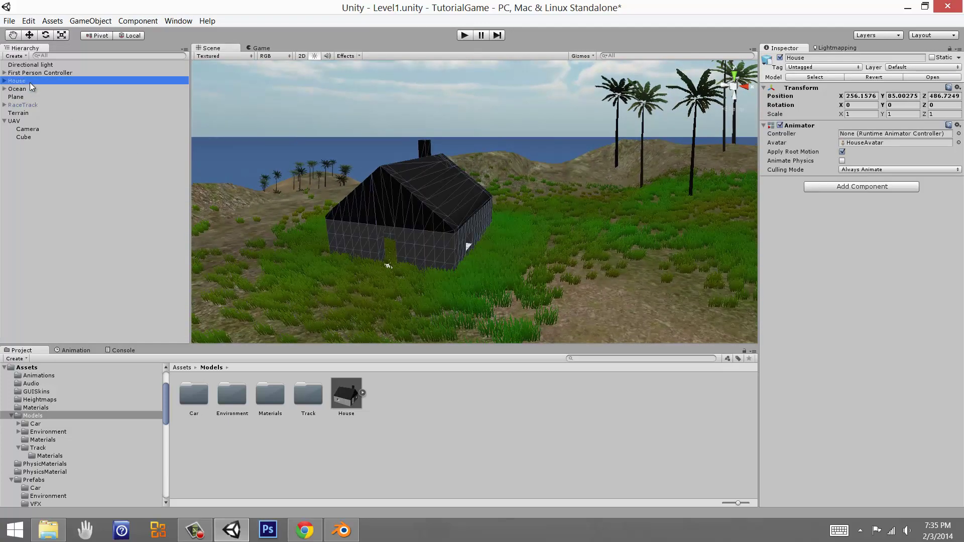
key(Delete)
Erase the grass from the clearing's terrain using the Paint Details tool with brush size 26.
right_drag(517, 268, 511, 286)
click(520, 282)
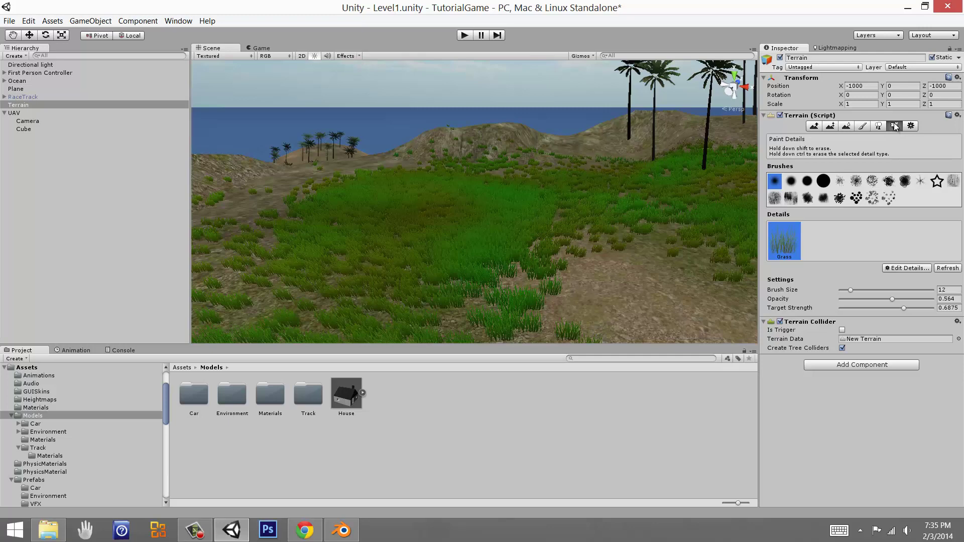
right_drag(515, 174, 511, 207)
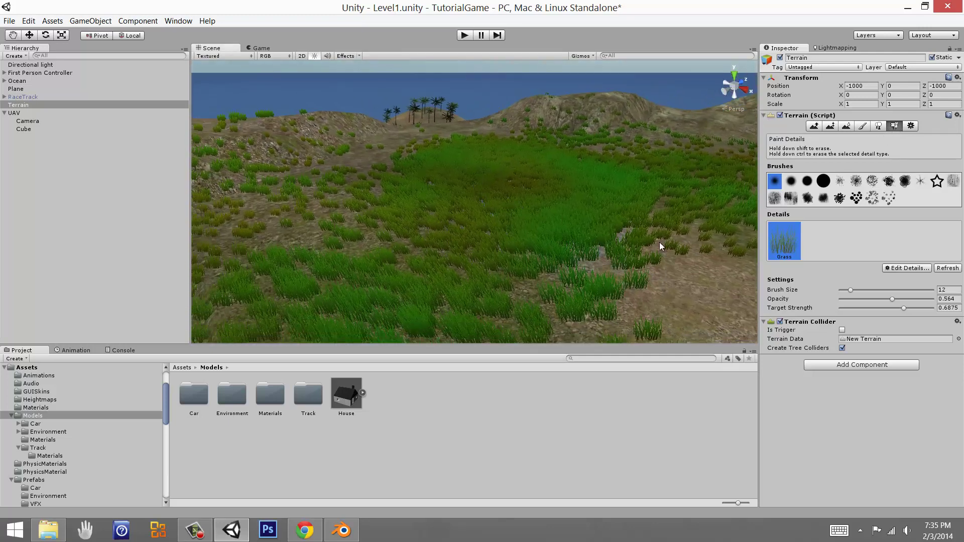
drag(859, 290, 863, 290)
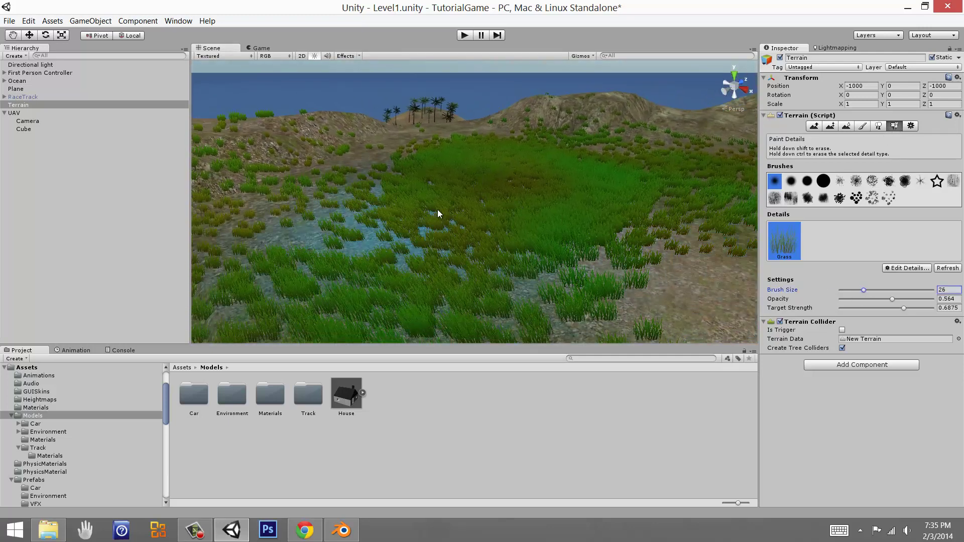
mouse_move(502, 171)
alt+mouse_down()
mouse_move(508, 162)
mouse_move(546, 213)
mouse_move(512, 210)
mouse_move(490, 192)
mouse_move(499, 218)
mouse_move(737, 149)
alt+mouse_up()
Erase any trees from the clearing using the Place Trees tool with brush size 15.7, and leave terrain editing.
click(877, 126)
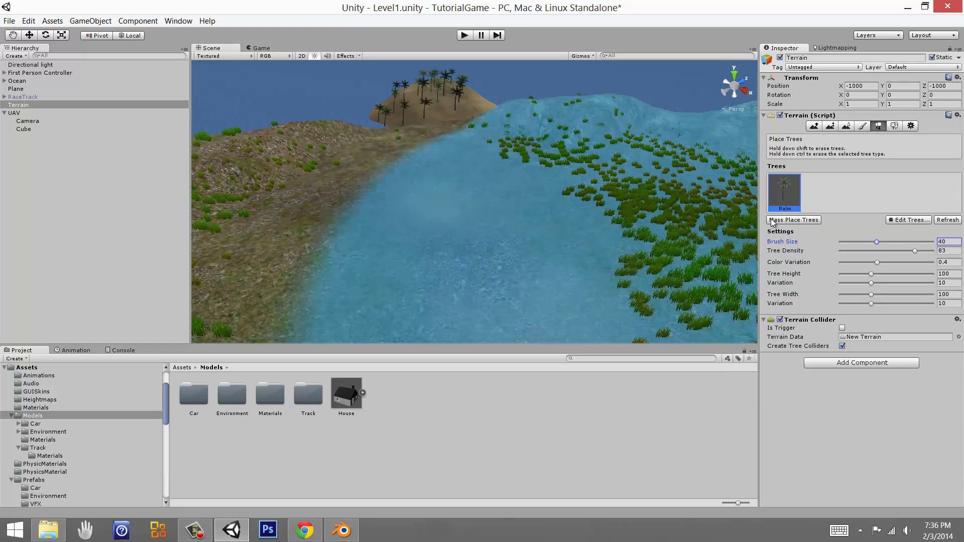
drag(877, 242, 853, 241)
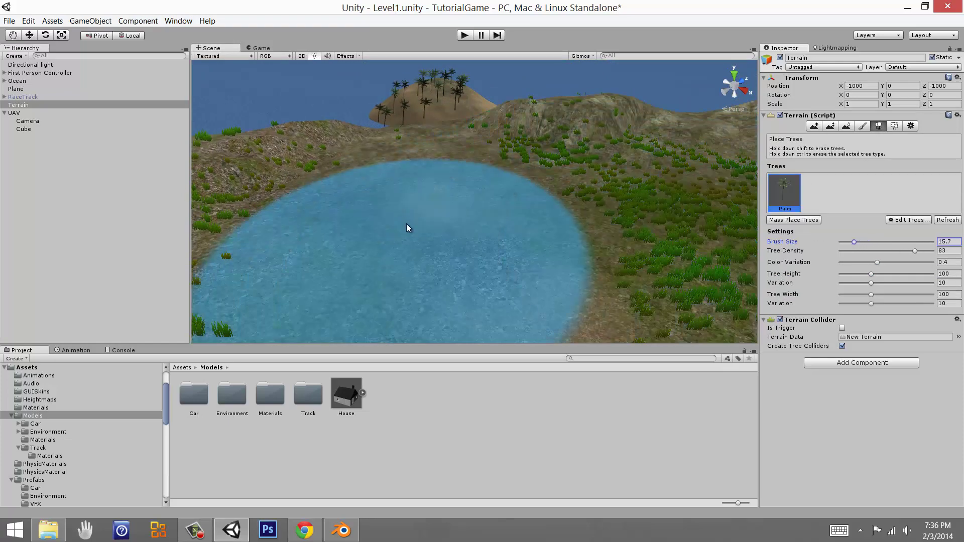
mouse_move(406, 224)
mouse_down()
mouse_move(555, 236)
mouse_move(525, 232)
mouse_move(501, 200)
mouse_move(492, 227)
mouse_move(481, 204)
mouse_move(502, 217)
mouse_move(826, 200)
mouse_move(444, 209)
mouse_move(544, 233)
mouse_move(497, 252)
mouse_move(959, 141)
mouse_up()
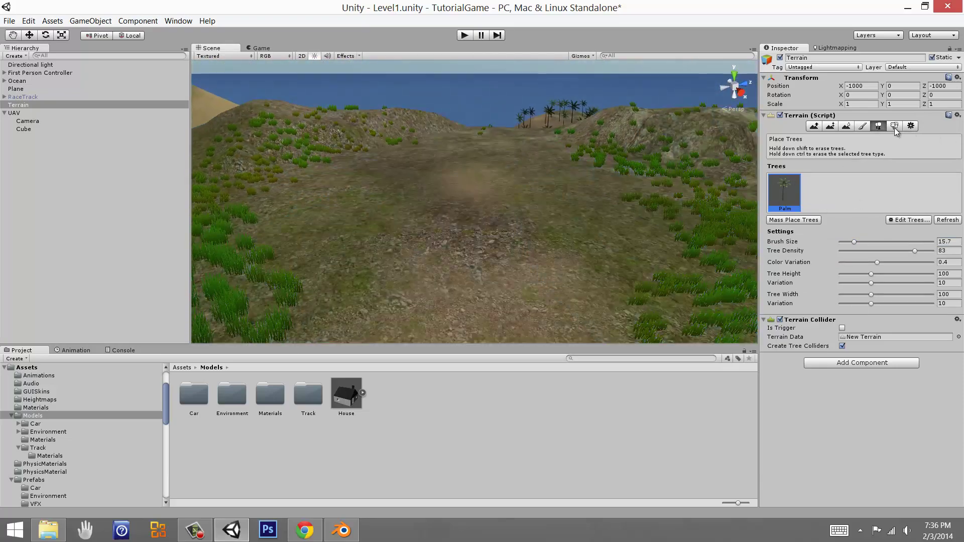
click(29, 35)
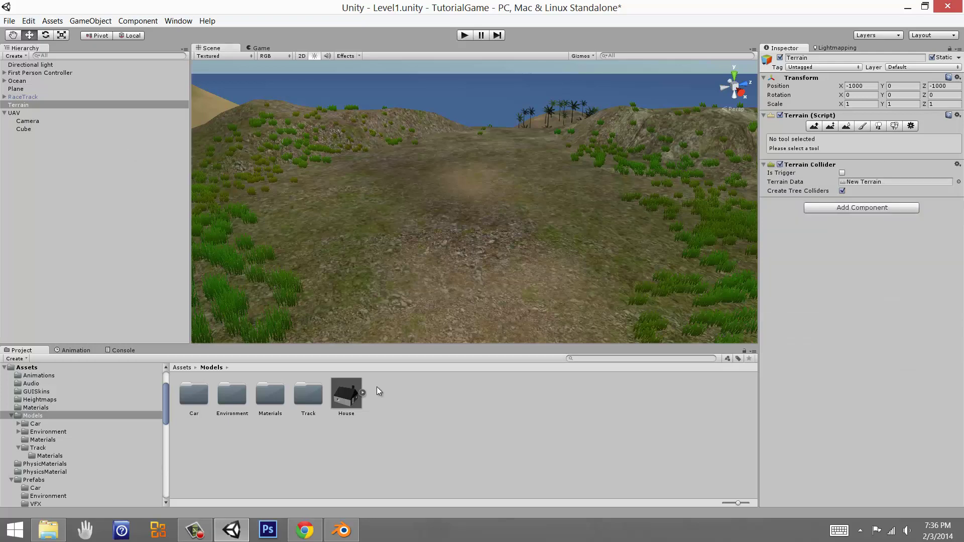
Select the House model asset and review its preview, Scale Factor and Generate Colliders import settings.
click(354, 400)
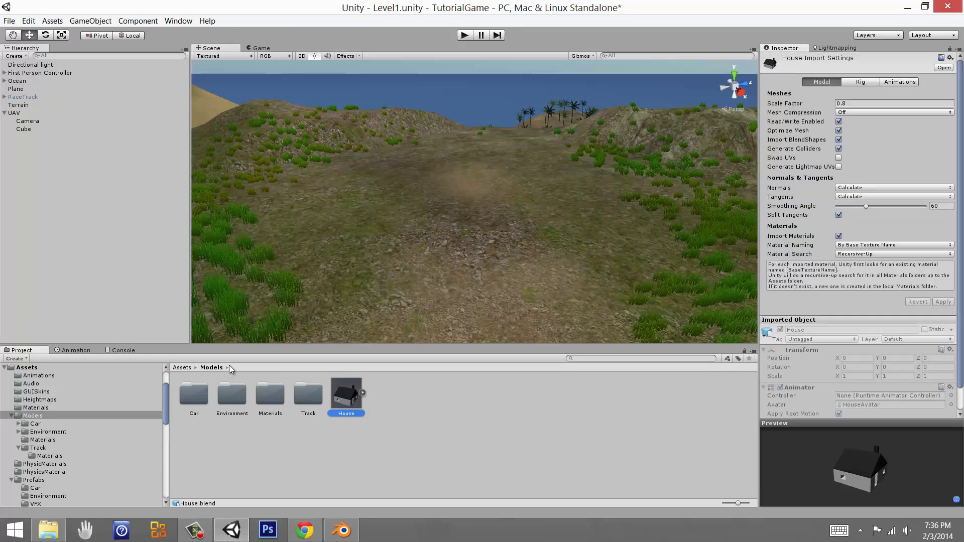
drag(836, 463, 788, 460)
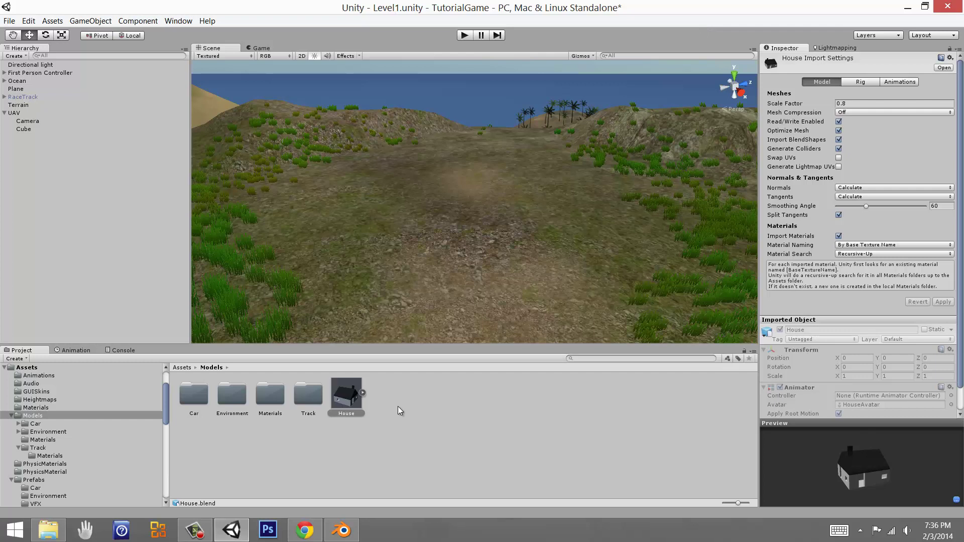
mouse_move(853, 467)
mouse_down()
mouse_move(821, 469)
mouse_move(856, 467)
mouse_up()
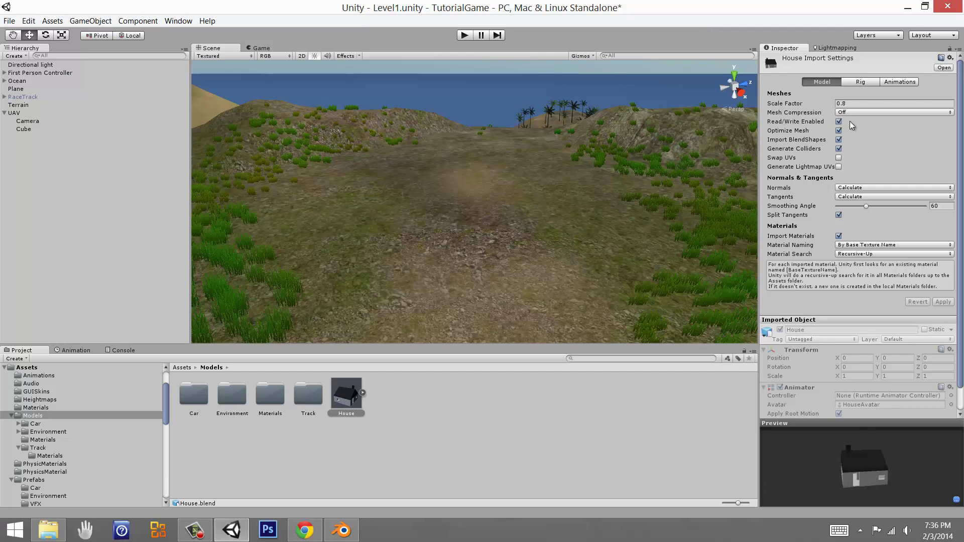
click(848, 104)
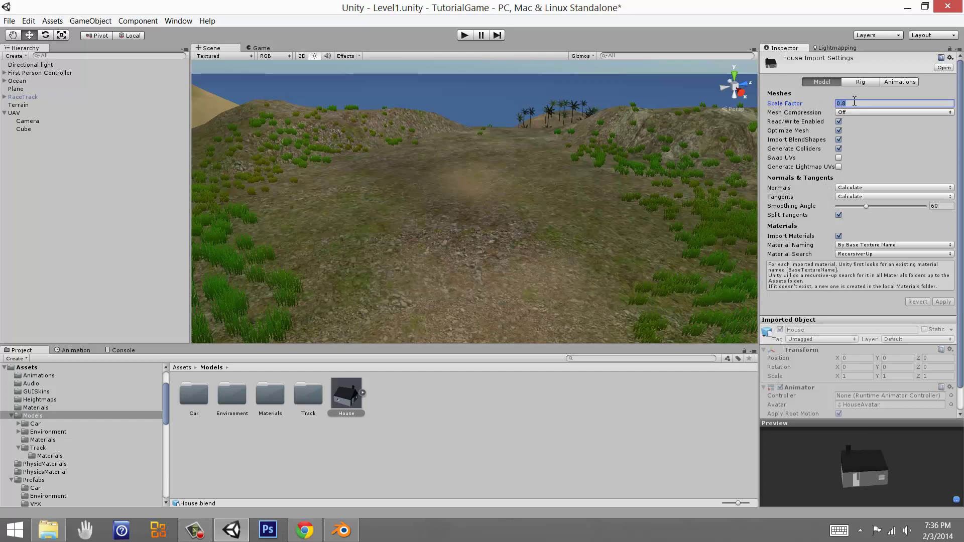
click(819, 105)
click(839, 148)
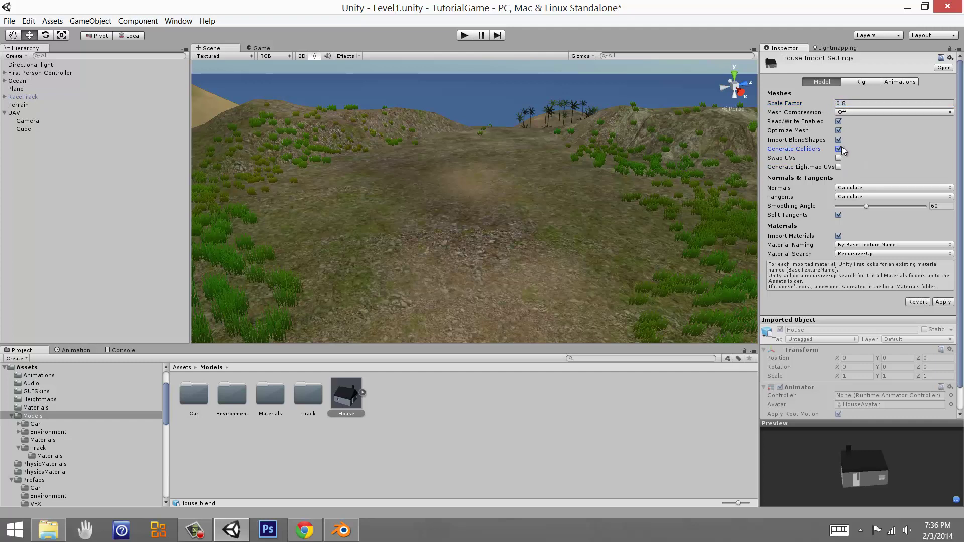
Keep Normals on Calculate and apply the House model's import settings with Generate Colliders enabled.
click(842, 189)
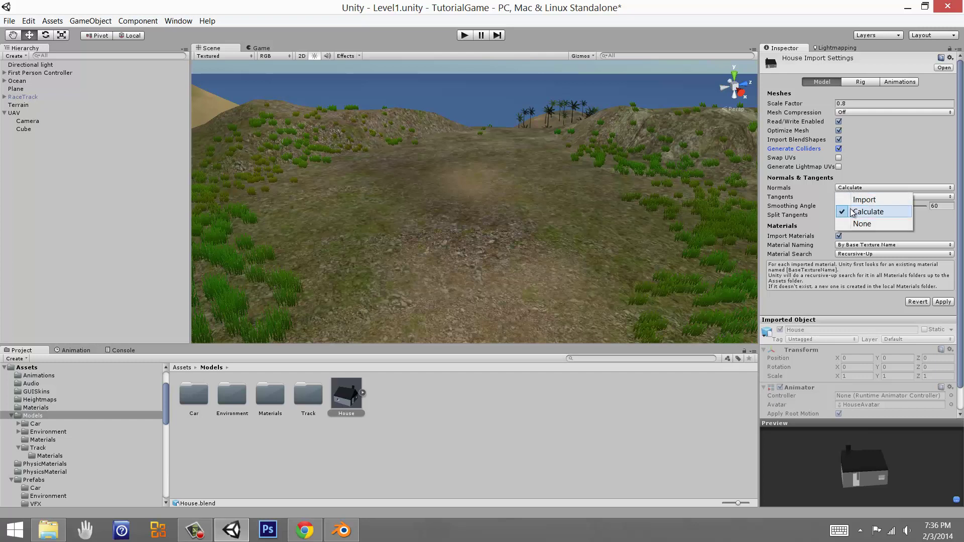
click(842, 191)
click(938, 301)
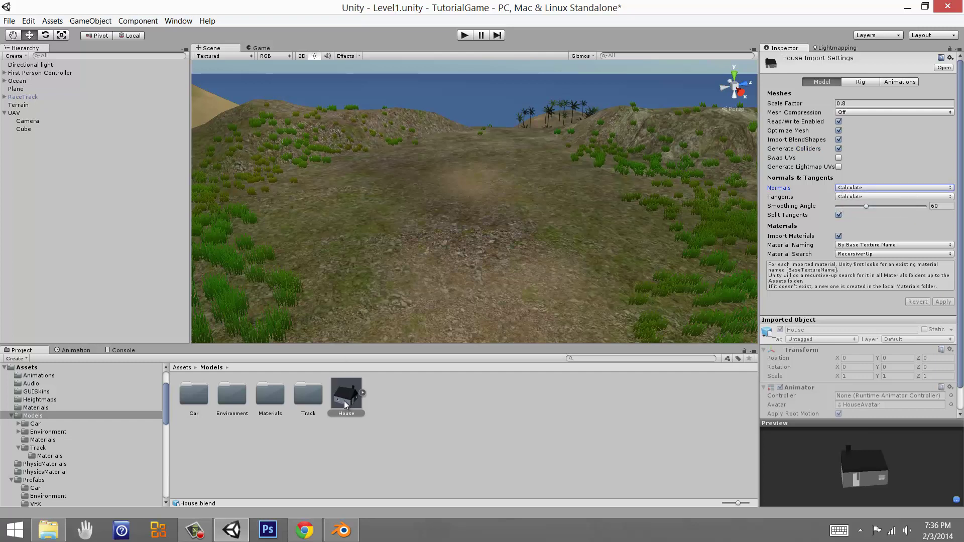
Place the House model in the clearing and raise it to about Y 85.13 so its floor sits above the terrain.
drag(345, 400, 478, 216)
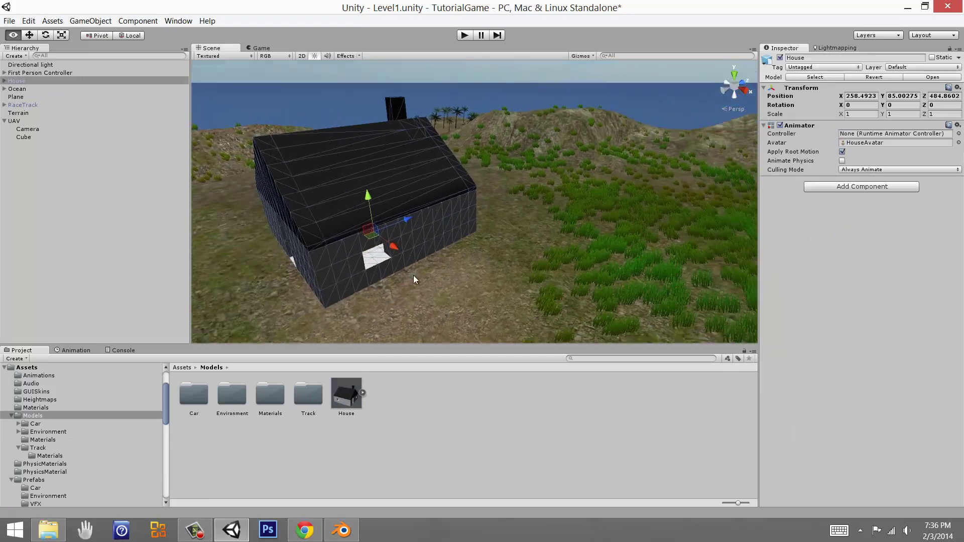
right_drag(413, 280, 501, 241)
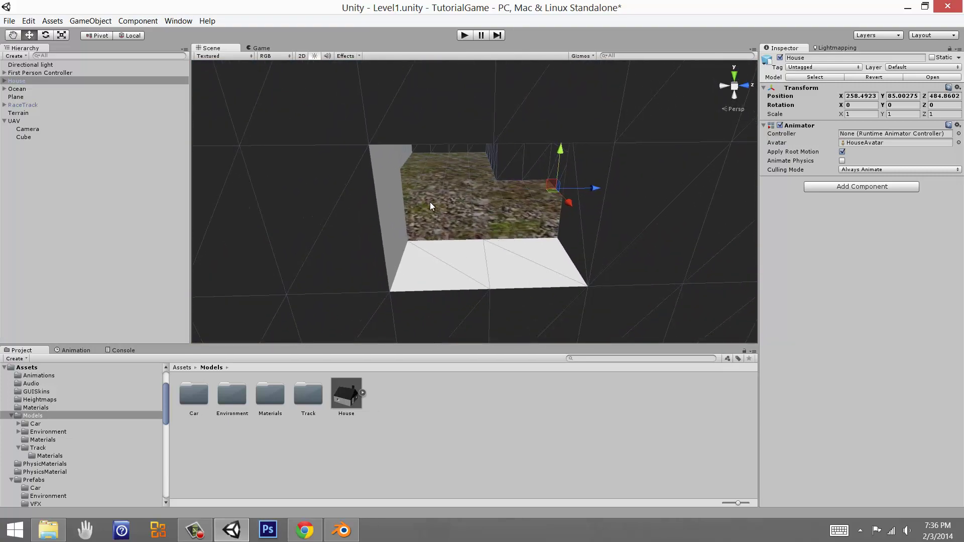
right_drag(430, 201, 561, 183)
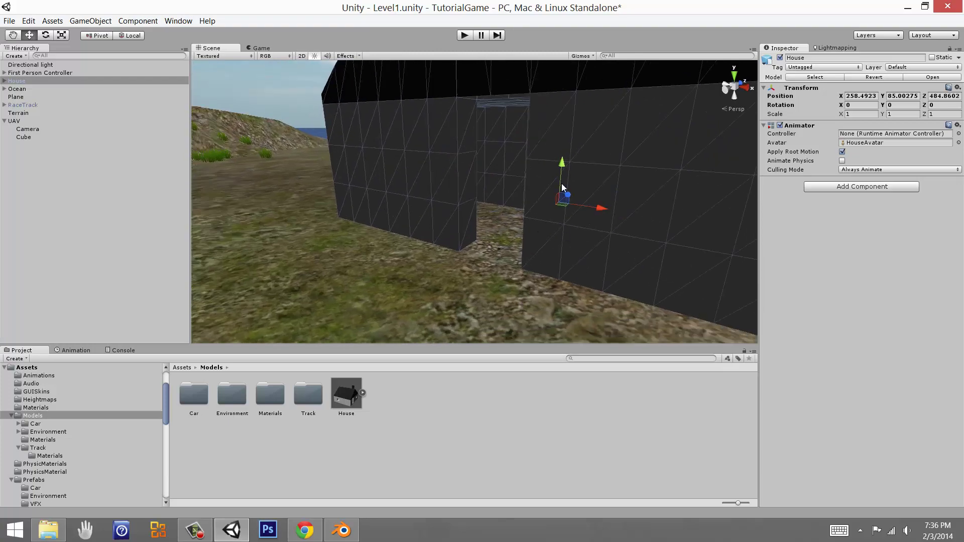
drag(563, 164, 565, 162)
middle_drag(491, 273, 503, 289)
scroll(472, 281, up, 3)
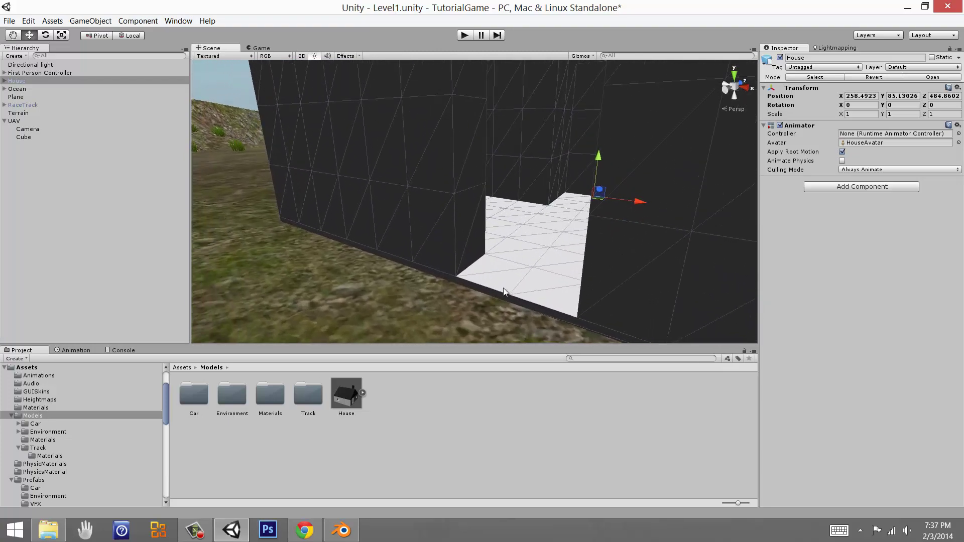
Rotate the house to about -152.7° around Y and move it to about X 254.4, Z 484.7.
scroll(503, 289, down, 10)
right_drag(503, 289, 490, 267)
middle_drag(490, 266, 436, 295)
click(45, 35)
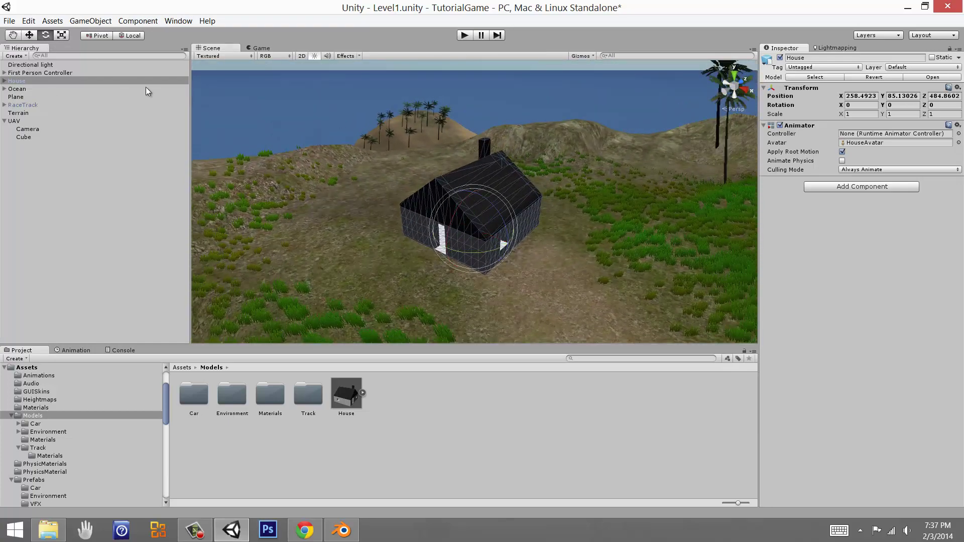
drag(465, 254, 705, 163)
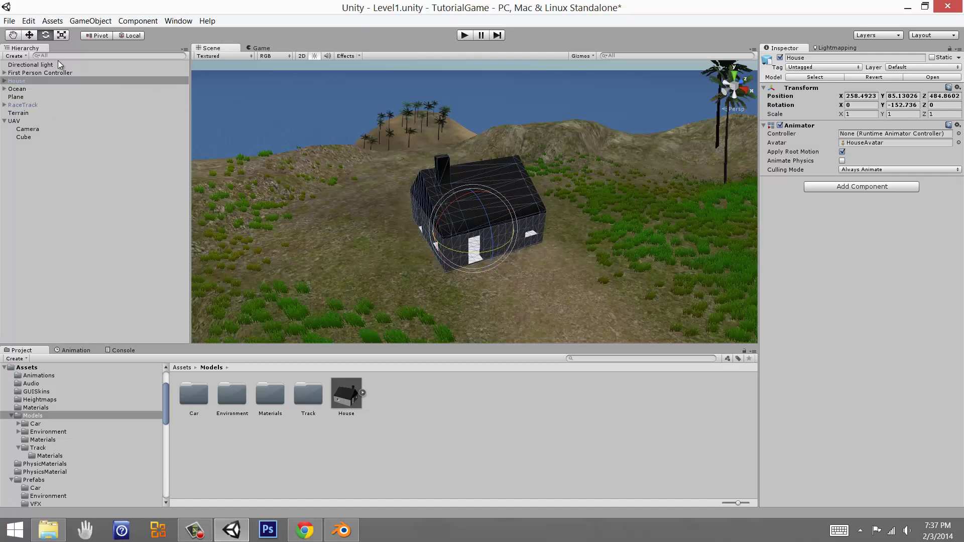
click(30, 35)
drag(455, 231, 449, 241)
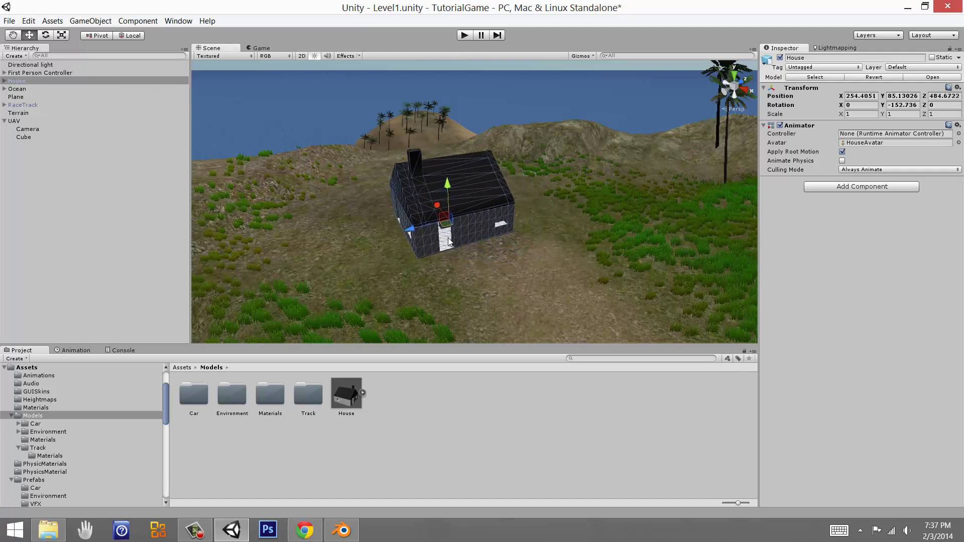
Paint sparse grass on the terrain around the house with brush size 13, opacity 0.389 and target strength 0.1875.
click(592, 330)
click(892, 127)
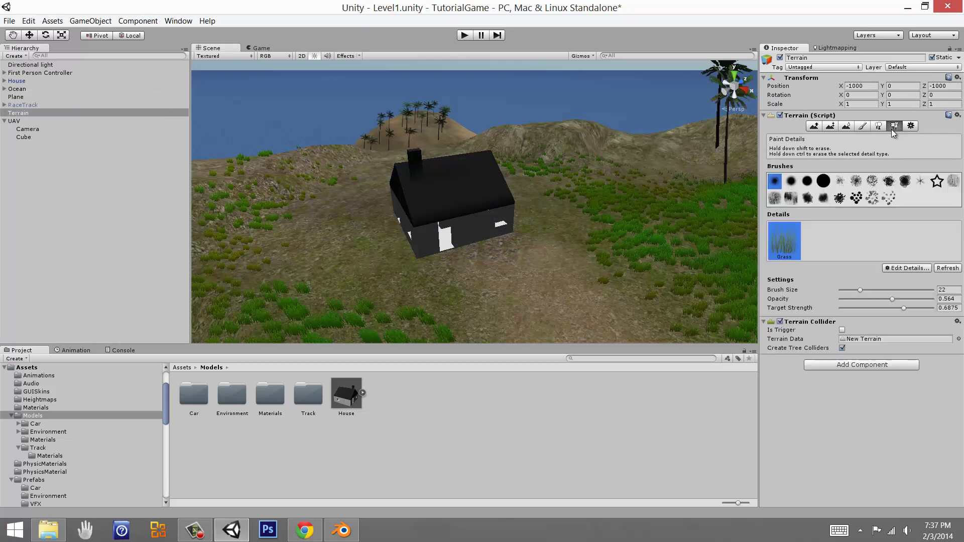
click(850, 289)
click(879, 308)
click(875, 299)
click(857, 307)
click(851, 290)
drag(850, 290, 849, 290)
drag(643, 264, 607, 227)
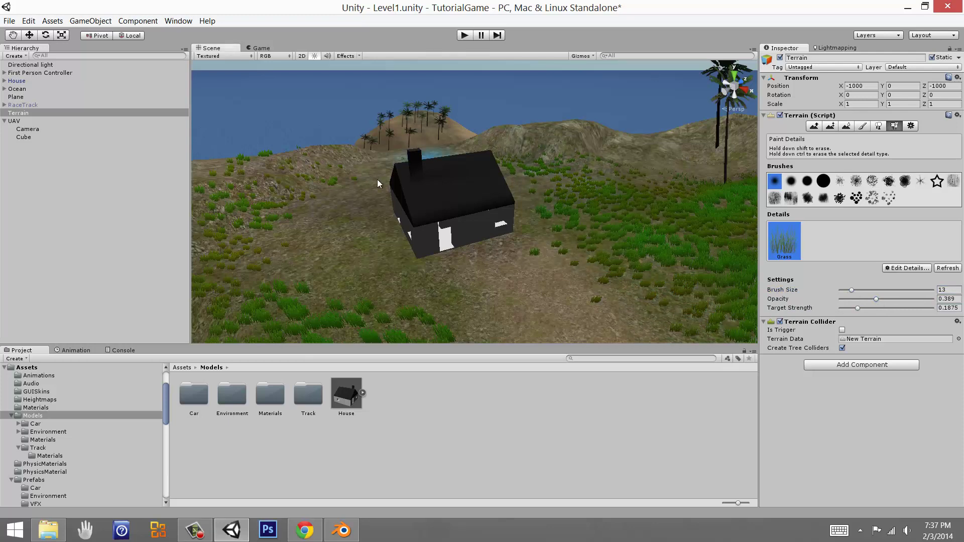
mouse_move(306, 220)
alt+mouse_down()
mouse_move(514, 349)
mouse_move(480, 243)
alt+mouse_up()
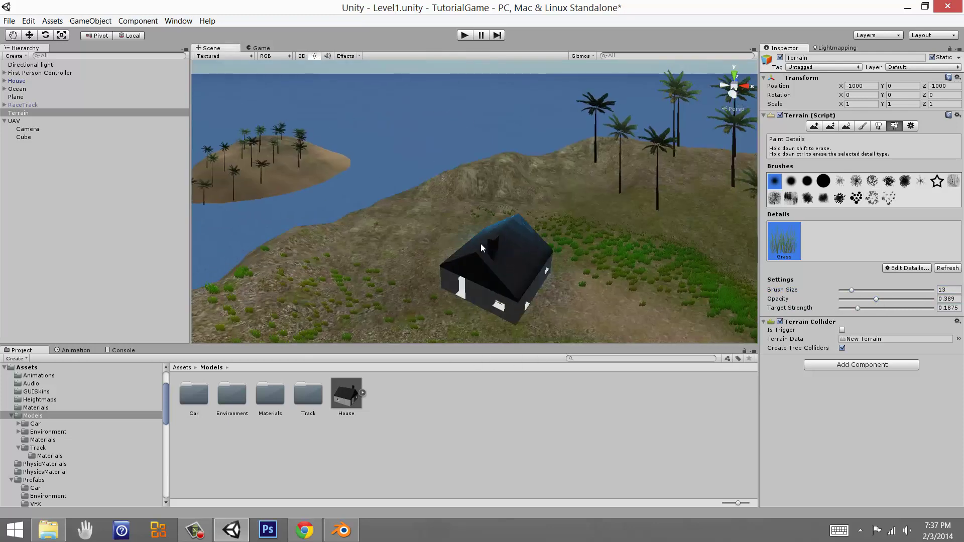
mouse_move(398, 292)
alt+mouse_down()
mouse_move(613, 258)
mouse_move(563, 189)
mouse_move(484, 273)
mouse_move(538, 230)
mouse_move(446, 258)
mouse_move(424, 288)
alt+mouse_up()
mouse_move(363, 250)
middle_down()
mouse_move(408, 166)
mouse_move(382, 126)
middle_up()
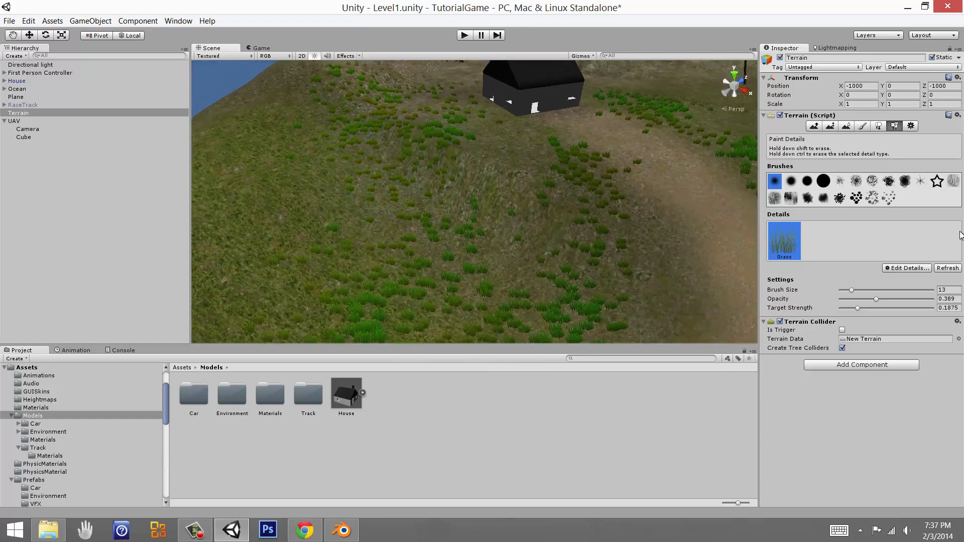
Leave terrain editing and check how the house sits among the surrounding grass and terrain.
click(846, 125)
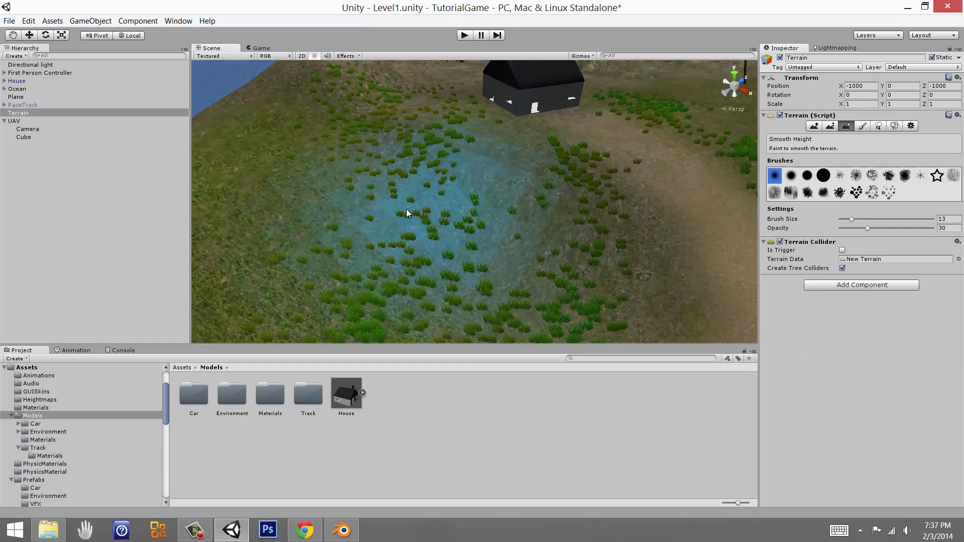
click(29, 35)
right_drag(445, 204, 463, 137)
click(464, 137)
key(f)
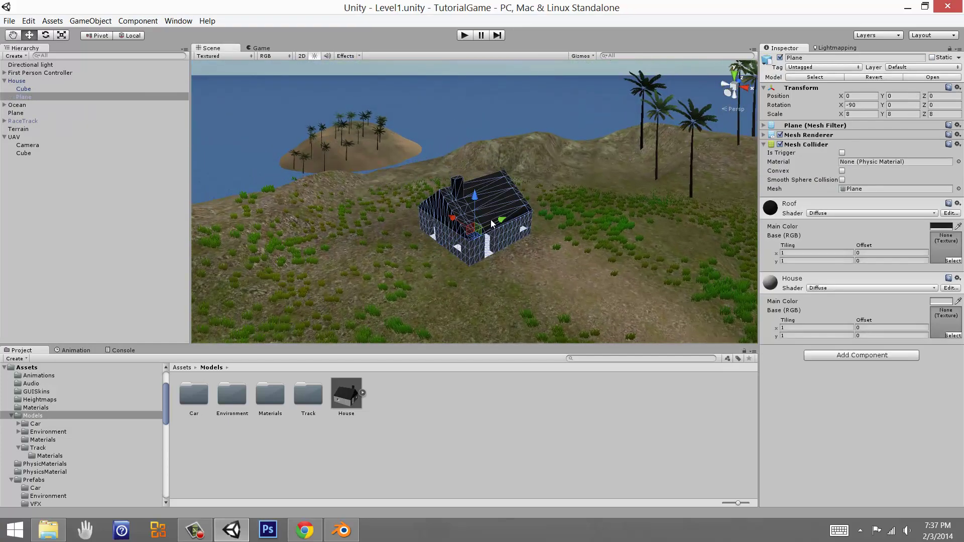
click(531, 63)
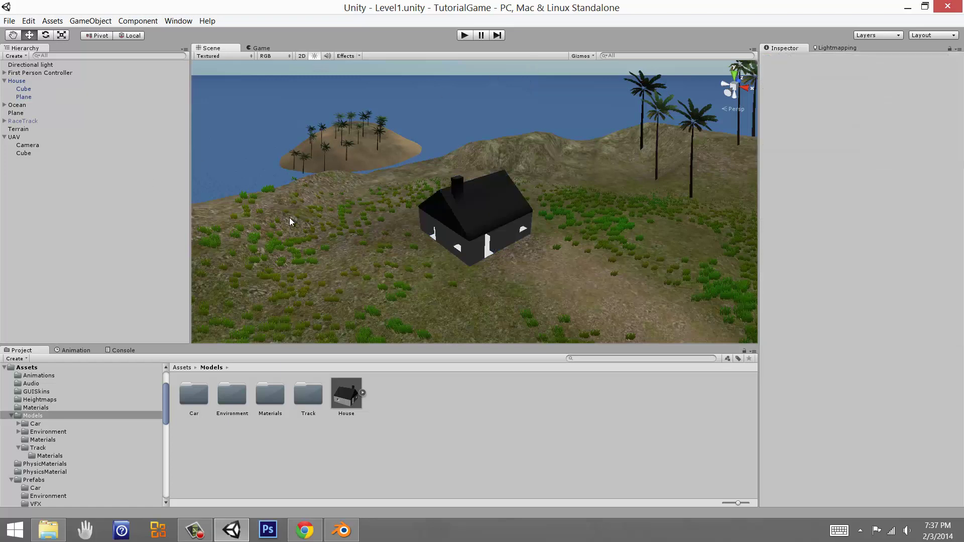
click(4, 80)
middle_drag(378, 251, 351, 264)
right_drag(522, 218, 487, 211)
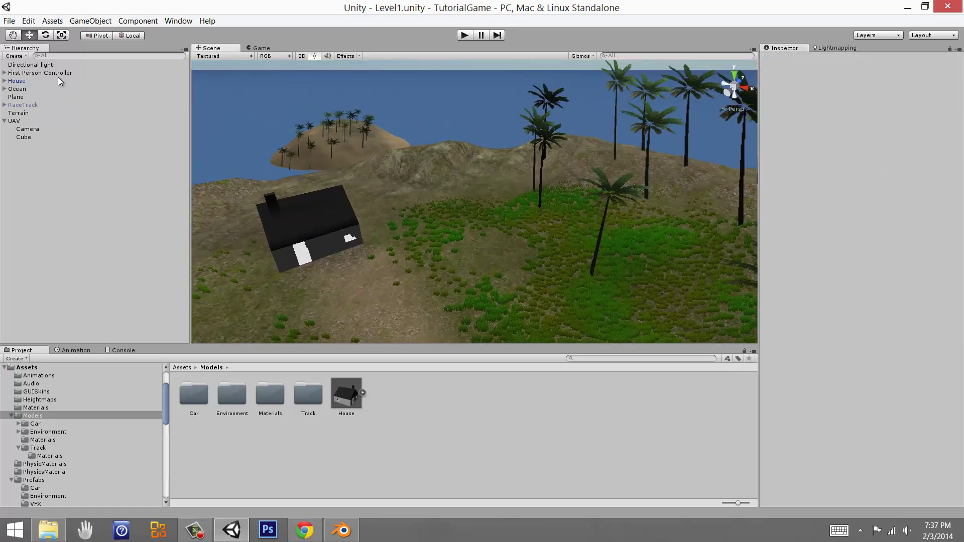
Move the First Person Controller towards the house, to about X 283.2, Y 92.7, Z 480.0.
click(58, 74)
middle_drag(624, 211, 534, 221)
scroll(564, 224, down, 3)
middle_drag(677, 235, 563, 165)
scroll(559, 213, down, 3)
scroll(563, 166, up, 2)
scroll(563, 162, up, 3)
alt+drag(564, 163, 487, 235)
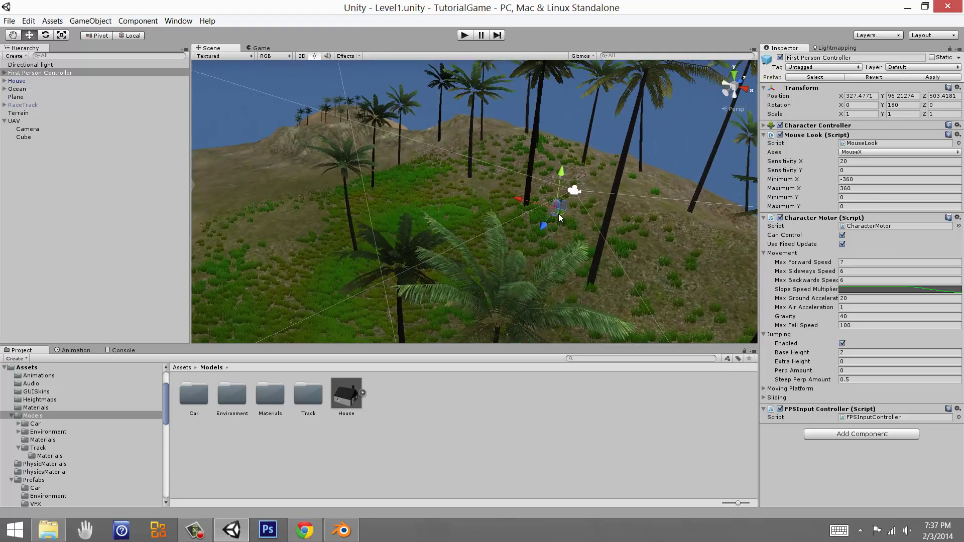
drag(556, 210, 343, 201)
middle_drag(342, 200, 562, 212)
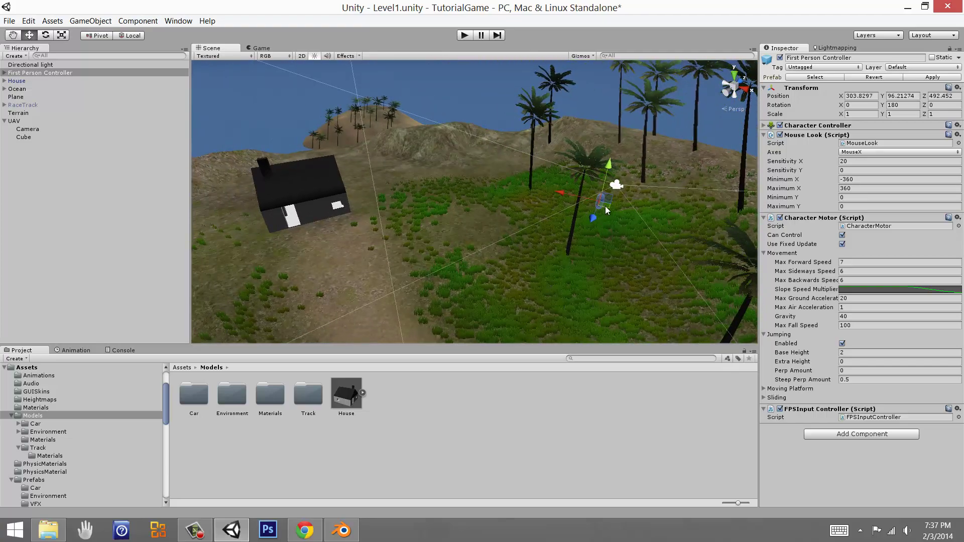
drag(606, 210, 391, 199)
scroll(391, 198, down, 5)
middle_drag(391, 198, 492, 247)
scroll(538, 207, up, 3)
scroll(538, 207, down, 4)
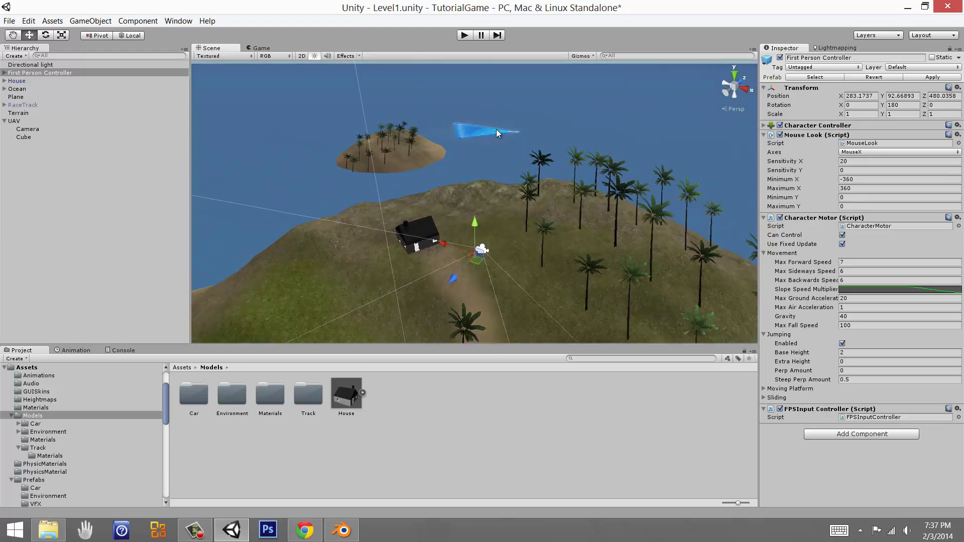
Inspect the blue arrow plane above the player and reselect the First Person Controller.
middle_drag(496, 129, 481, 150)
click(447, 159)
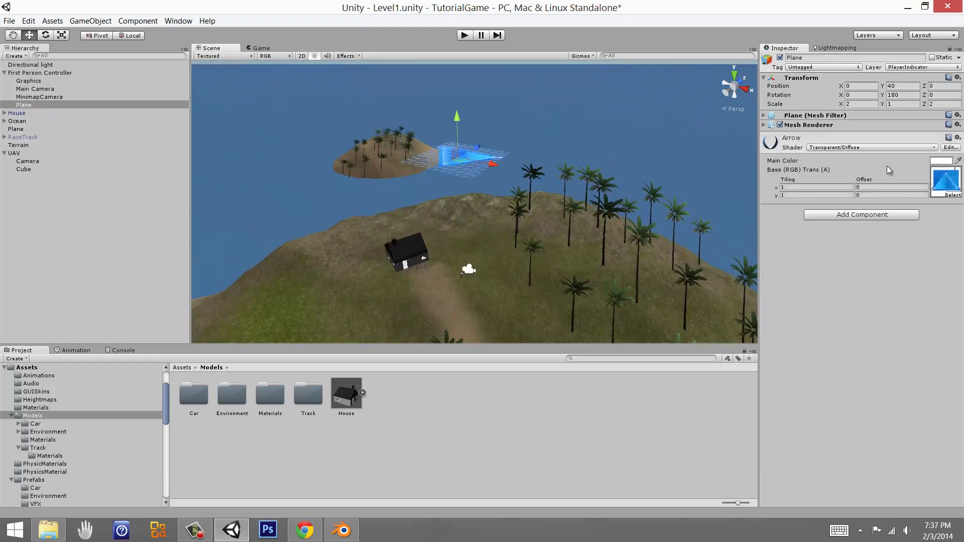
click(35, 73)
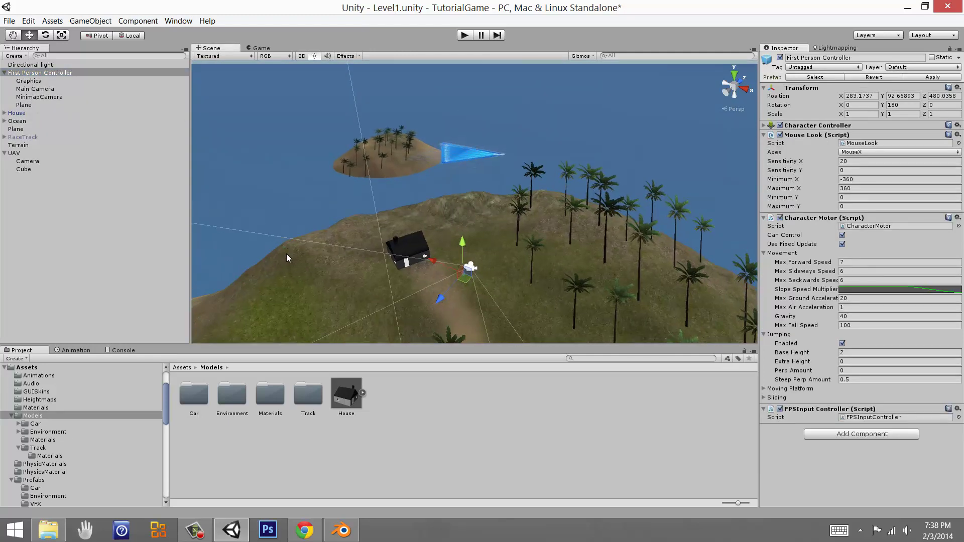
middle_drag(286, 254, 491, 231)
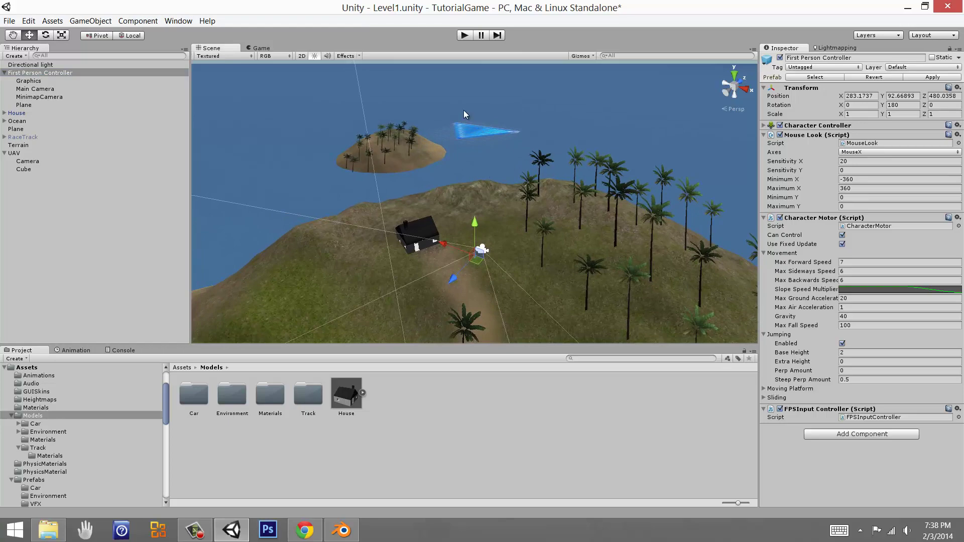
Bring the First Person Controller down to ground level near the house, at about X 266.7, Y 86.05.
middle_drag(486, 168, 542, 47)
scroll(523, 189, up, 5)
right_drag(523, 189, 538, 170)
middle_drag(538, 170, 552, 206)
drag(545, 198, 380, 207)
scroll(419, 211, up, 1)
middle_drag(419, 210, 485, 228)
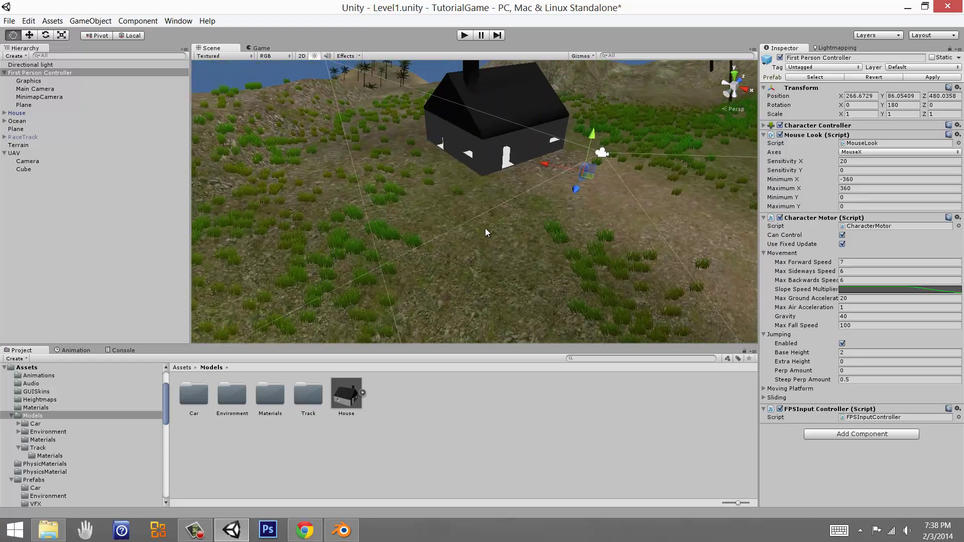
Move the First Person Controller to about X 269.4, Z 501.2 beside the house and check the game camera view.
right_drag(485, 228, 540, 205)
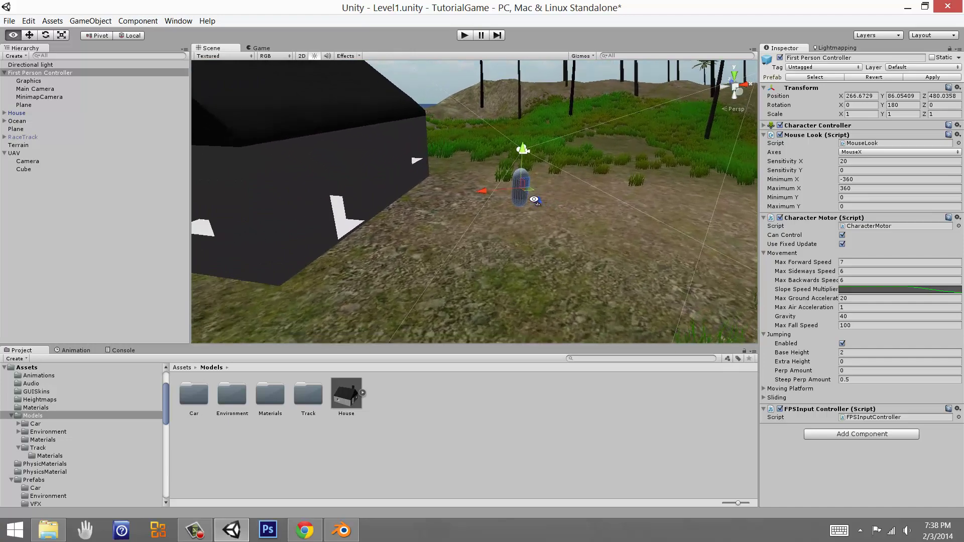
middle_drag(540, 205, 535, 209)
drag(479, 256, 441, 176)
right_drag(442, 176, 419, 195)
click(259, 48)
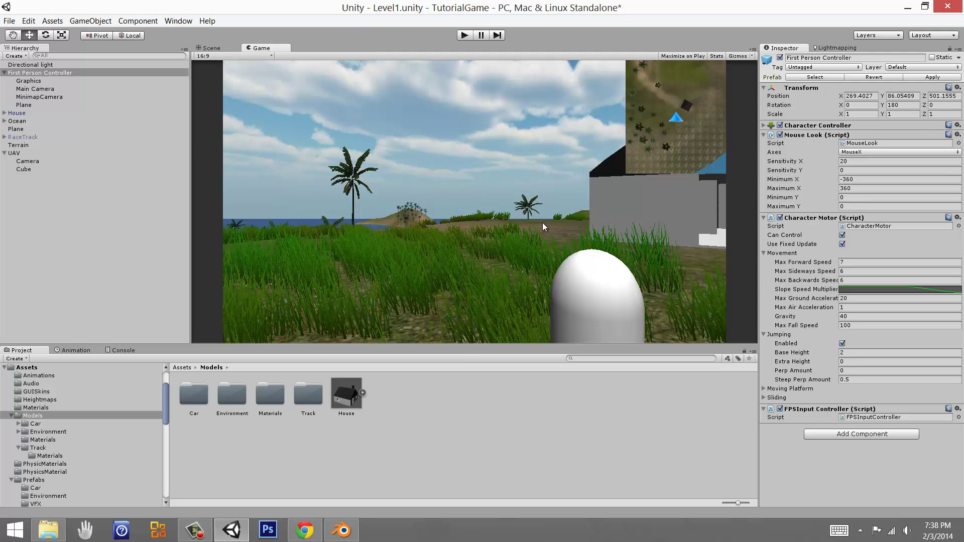
Shift the whole First Person Controller to about X 268.0, Z 503.1 and check the game camera view again.
click(21, 73)
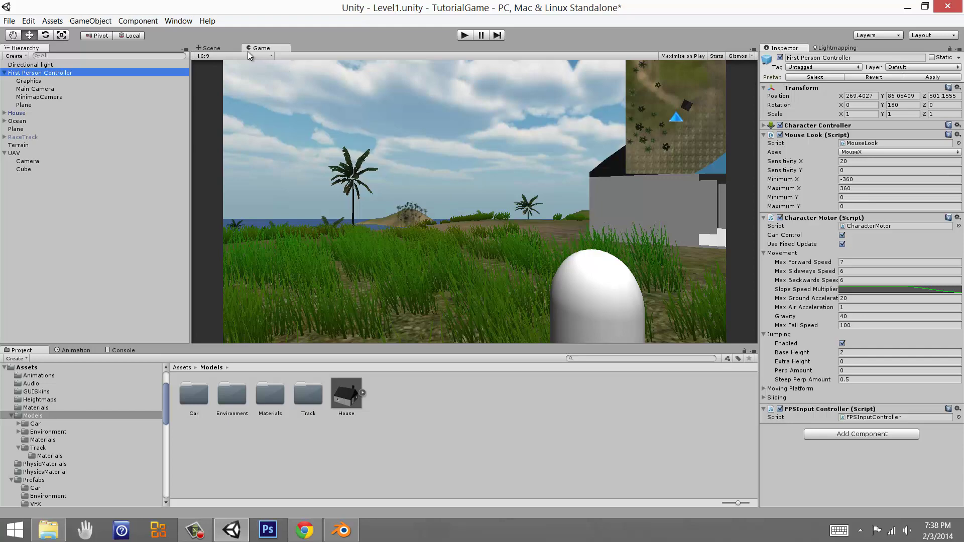
click(211, 48)
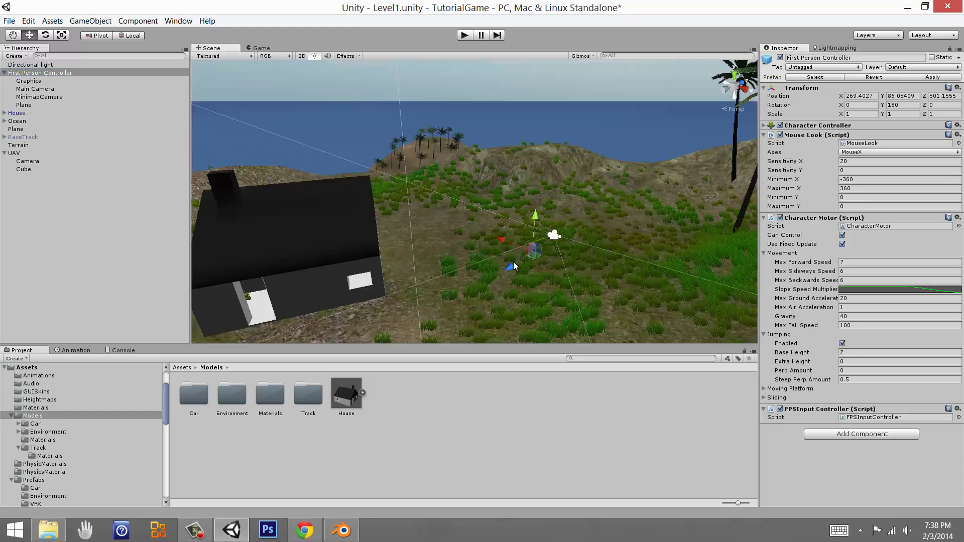
drag(512, 263, 524, 254)
click(516, 236)
click(541, 244)
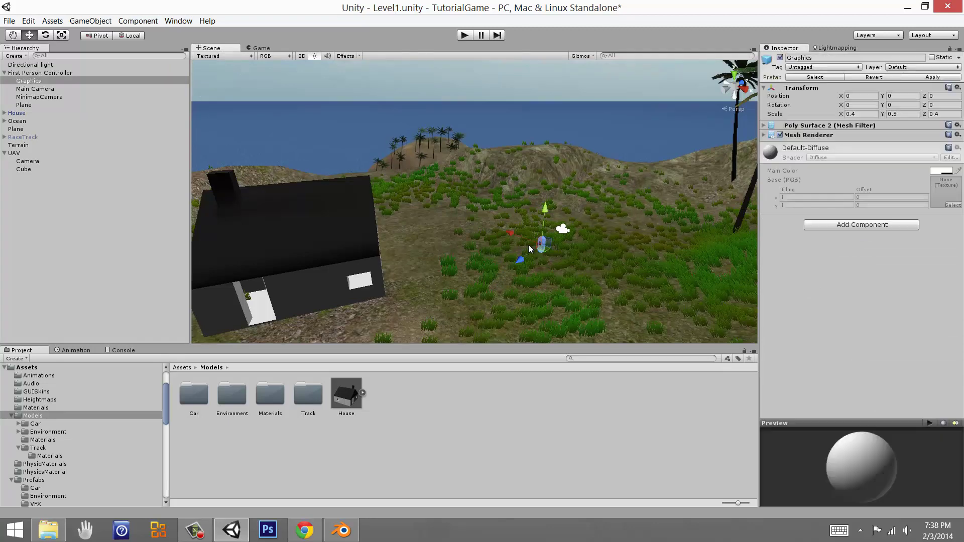
click(5, 73)
click(23, 74)
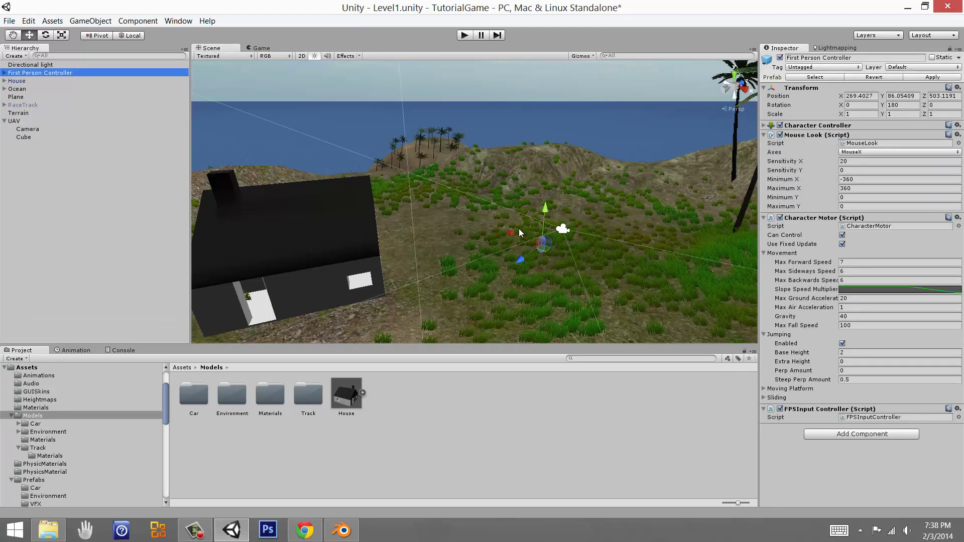
drag(519, 232, 501, 231)
click(260, 48)
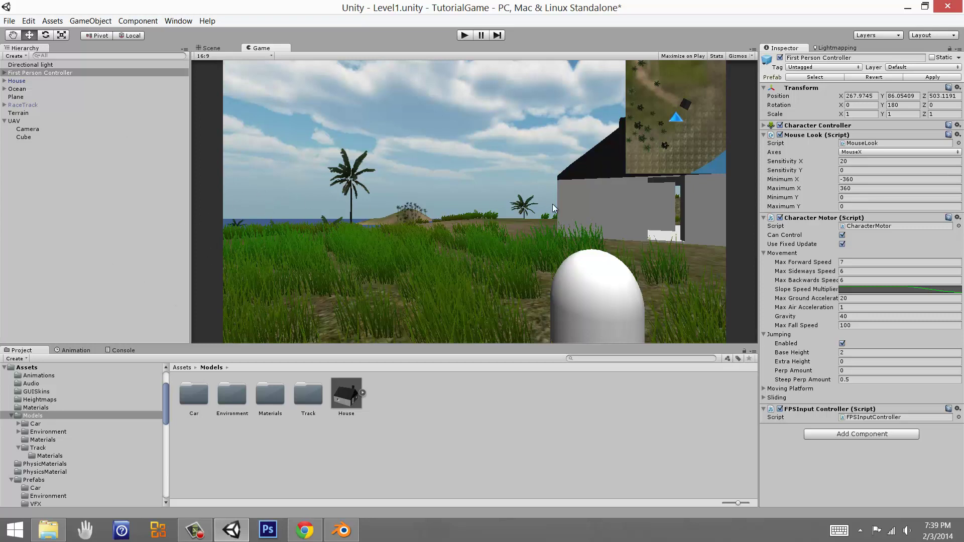
Run the game, walk the player through the house doorway, and bring up the House asset's import settings.
key(ctrl+p)
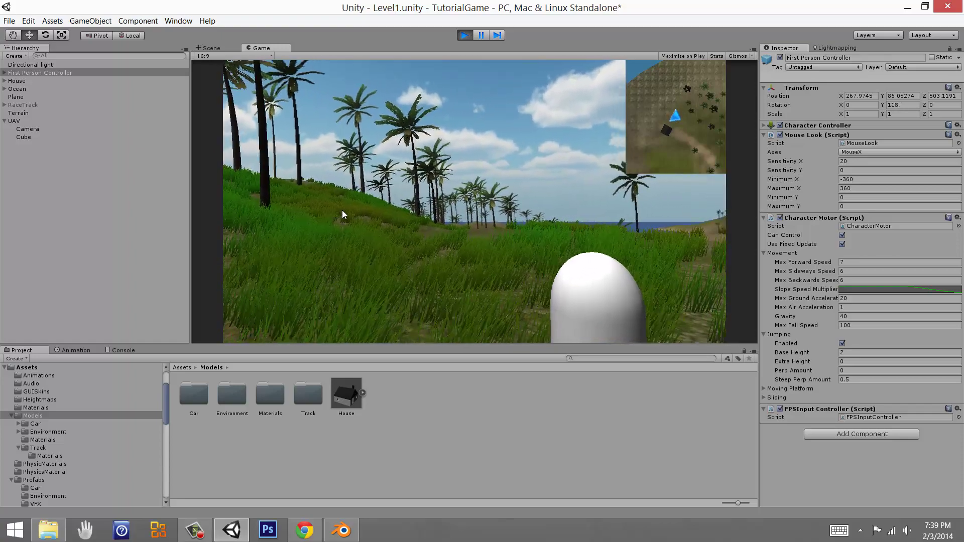
key(w)
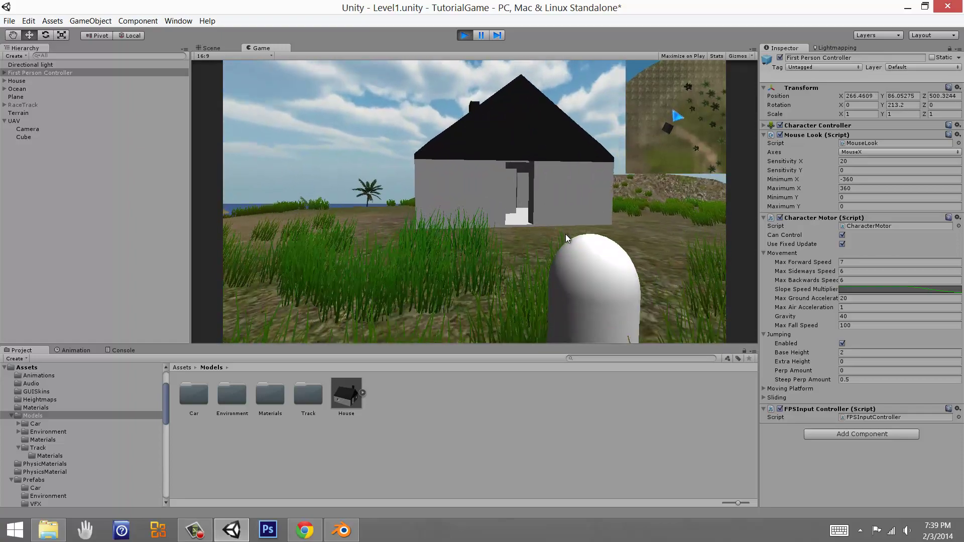
key(w)
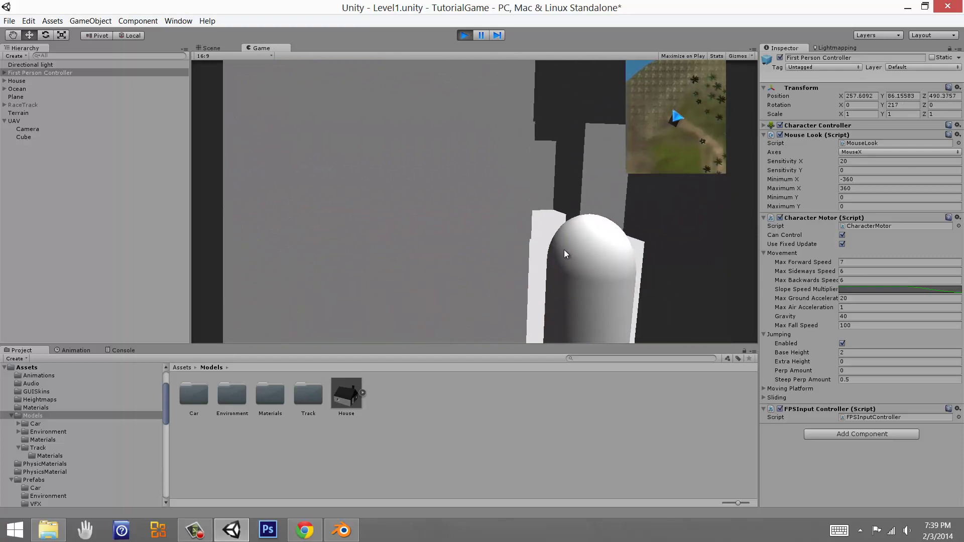
click(353, 400)
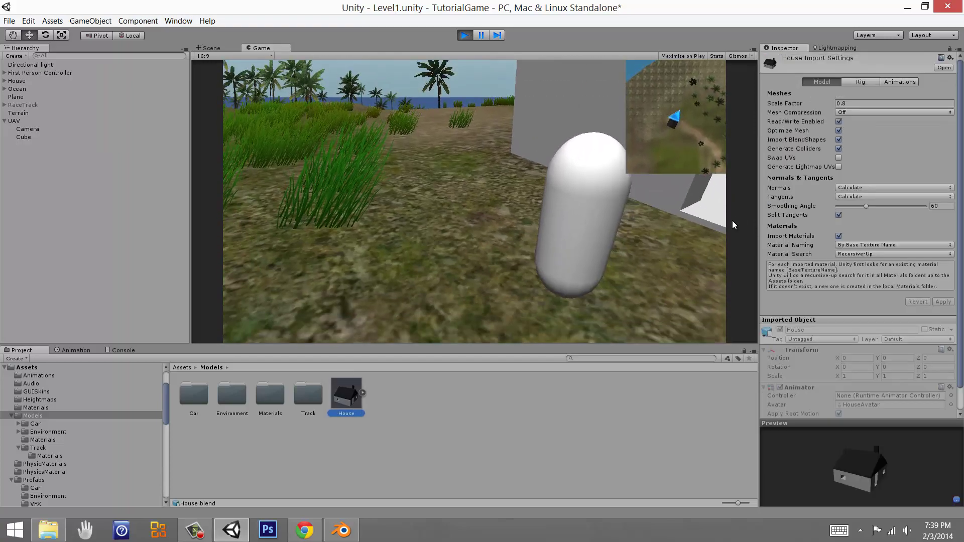
Walk the player from outside through the doorway and around the rooms of the house, and stop the game.
click(448, 205)
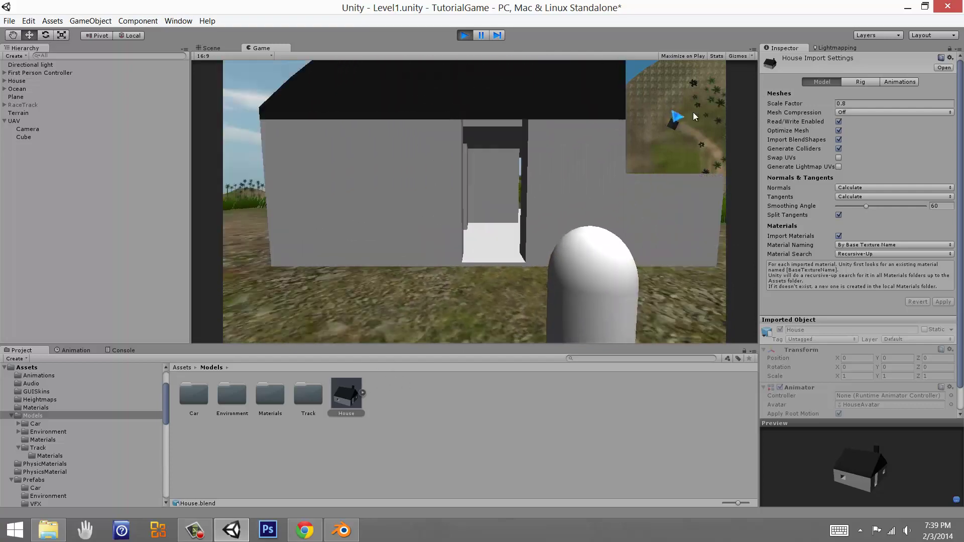
key(w)
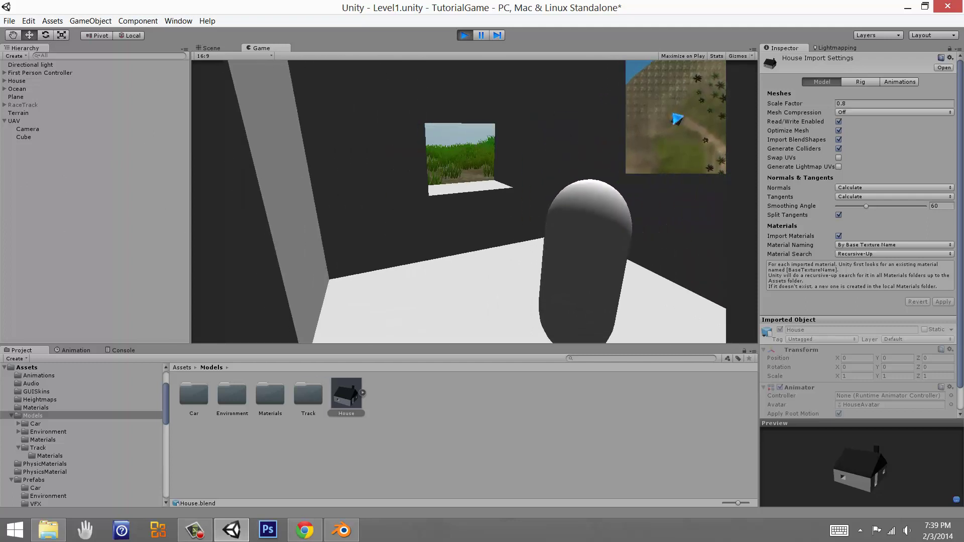
key(a)
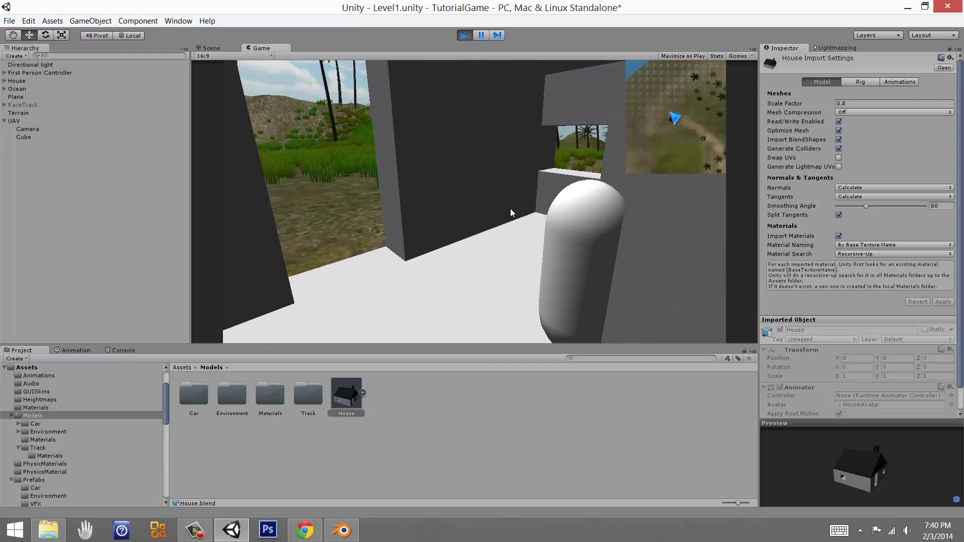
key(w)
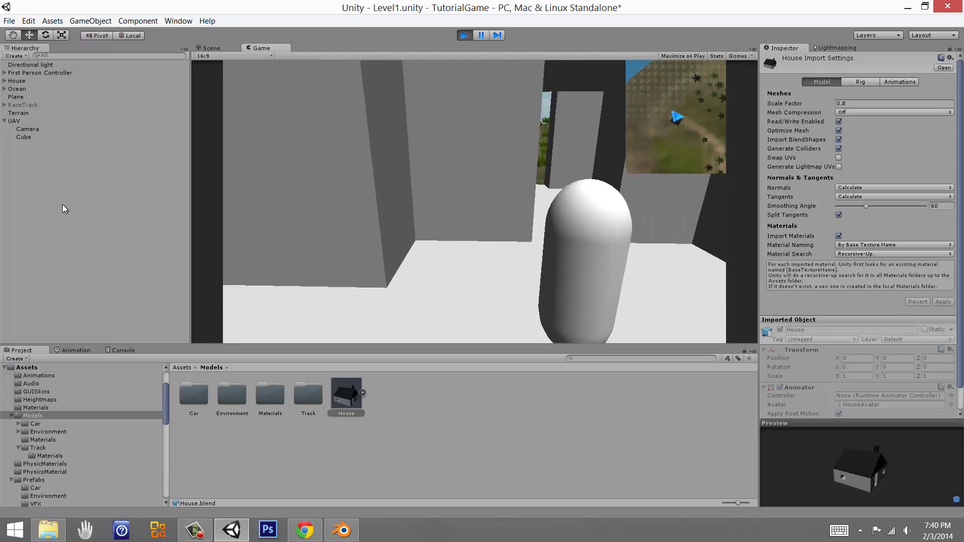
key(w)
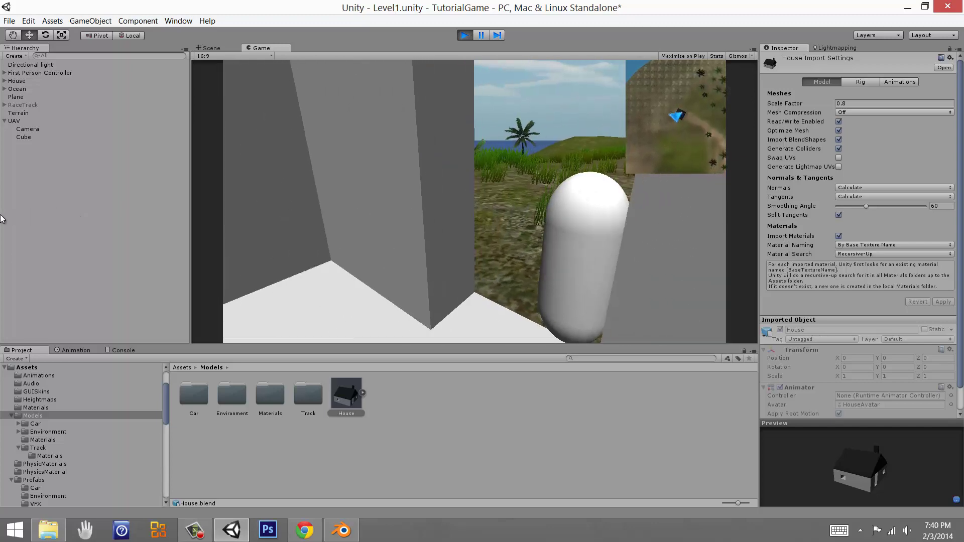
click(464, 35)
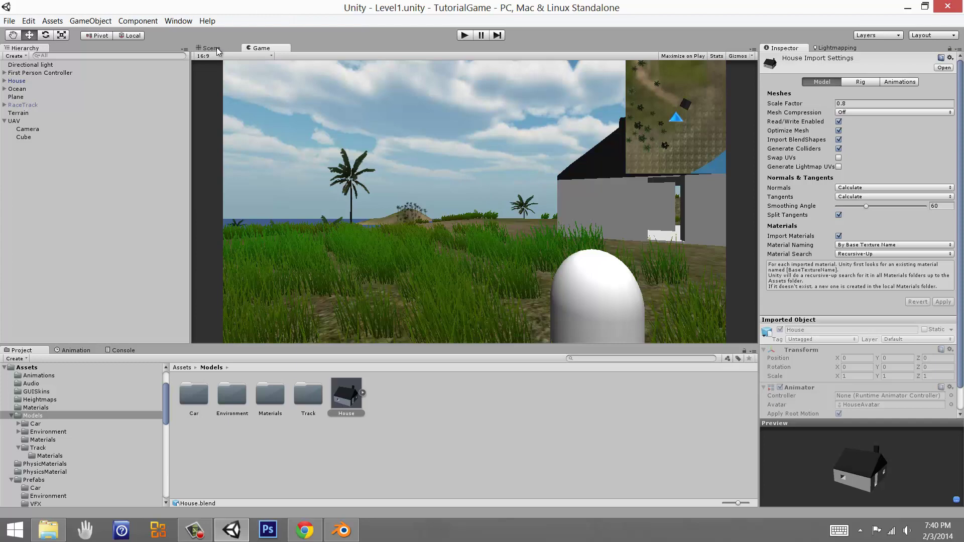
Return to the scene, focus on the House object, and examine its placement on the clearing from several sides.
click(211, 48)
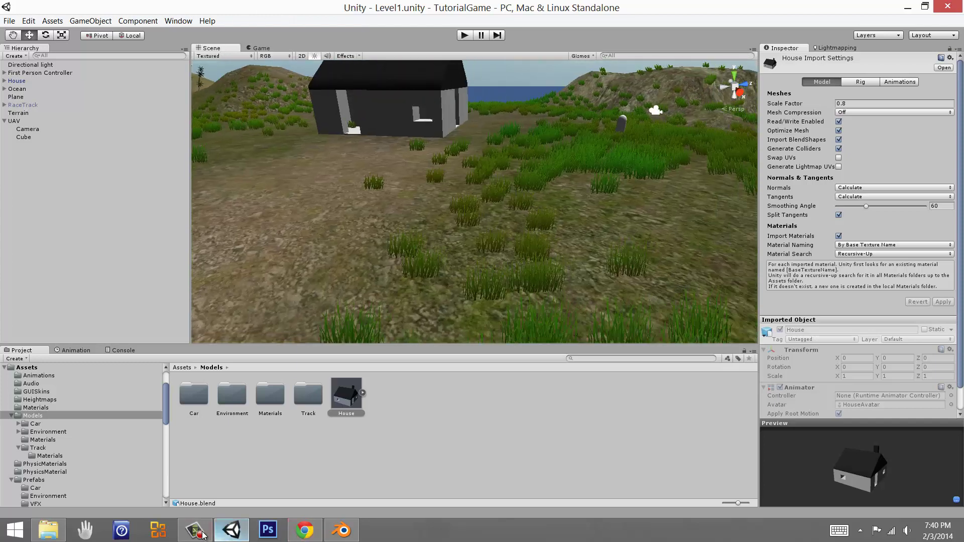
click(202, 534)
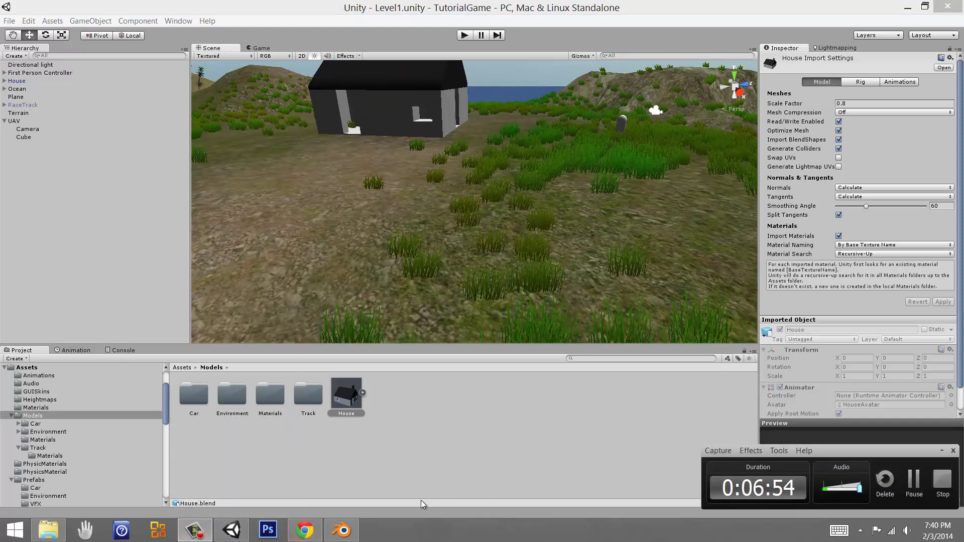
click(238, 533)
middle_drag(522, 161, 516, 245)
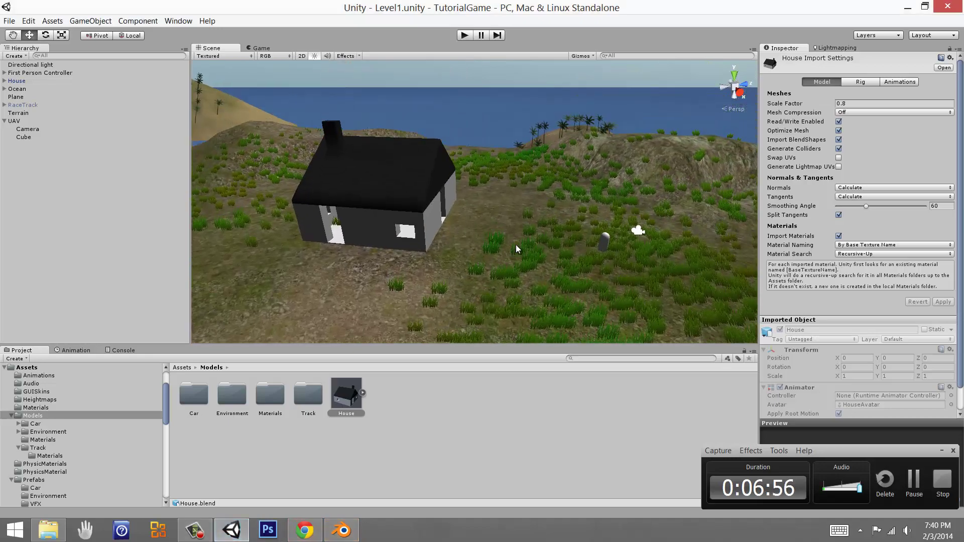
right_drag(516, 245, 424, 233)
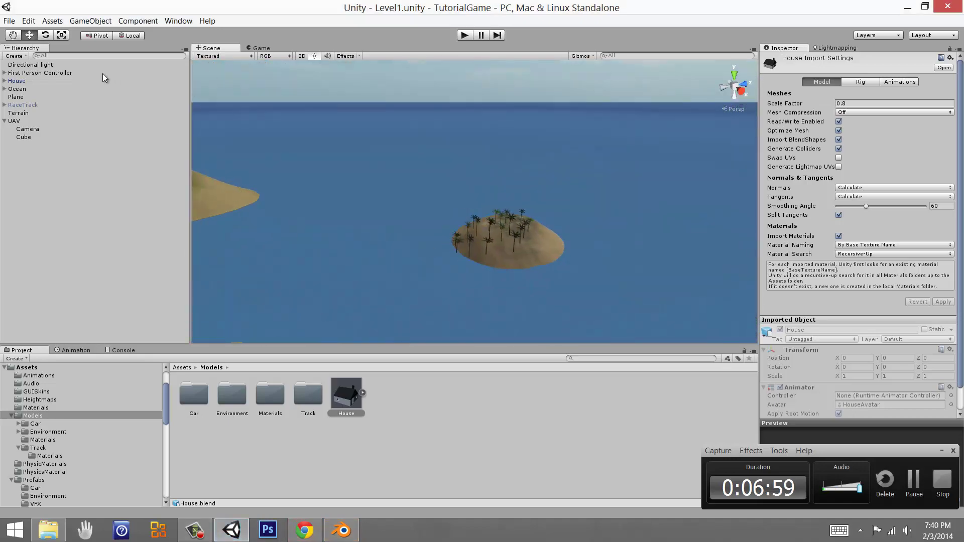
double_click(44, 78)
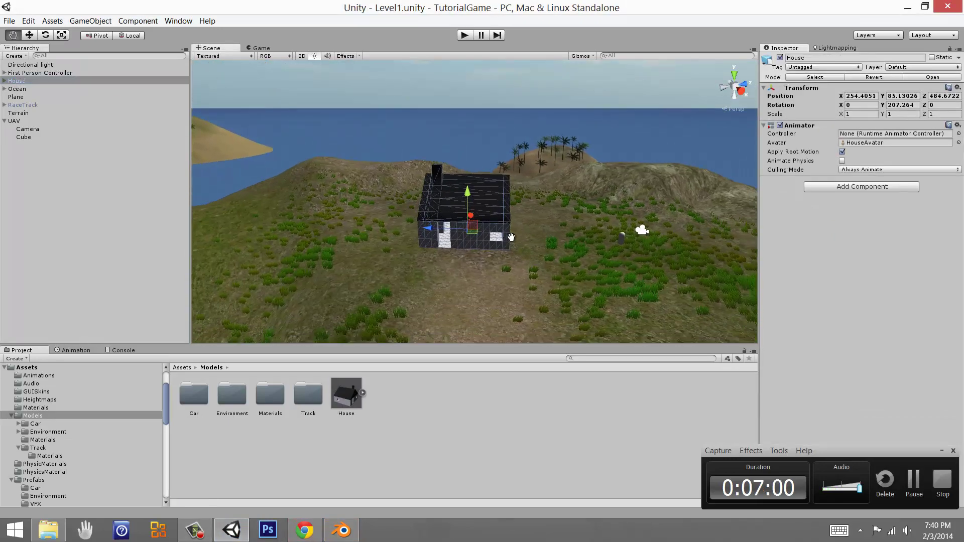
mouse_move(577, 232)
right_down()
mouse_move(606, 236)
mouse_move(567, 225)
right_up()
scroll(567, 224, up, 6)
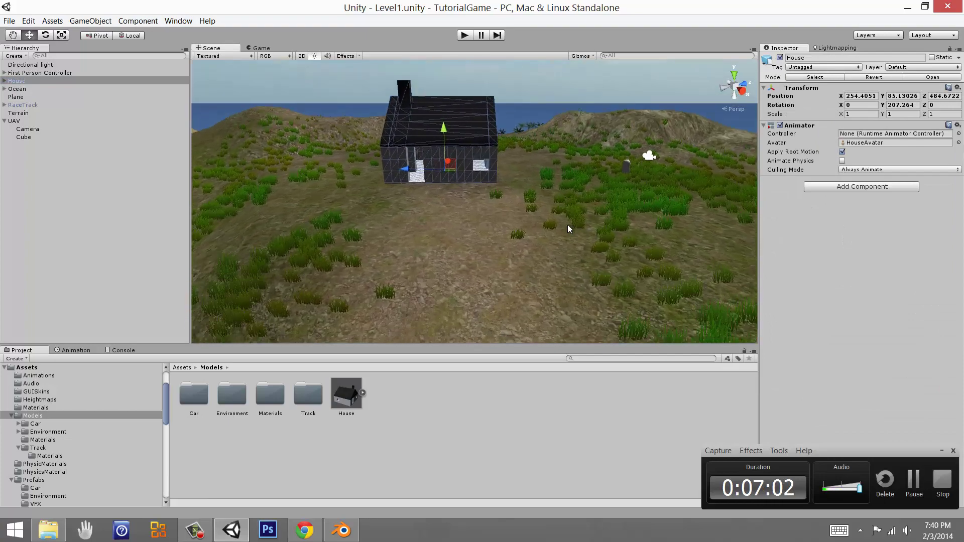
right_drag(479, 186, 443, 244)
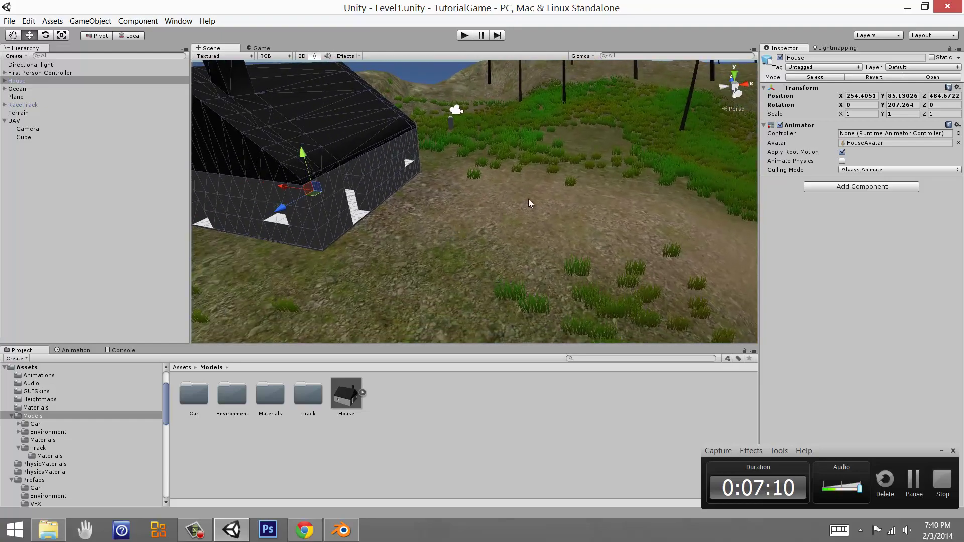
right_drag(577, 201, 477, 240)
drag(478, 240, 216, 222)
right_drag(564, 220, 522, 222)
drag(522, 222, 415, 202)
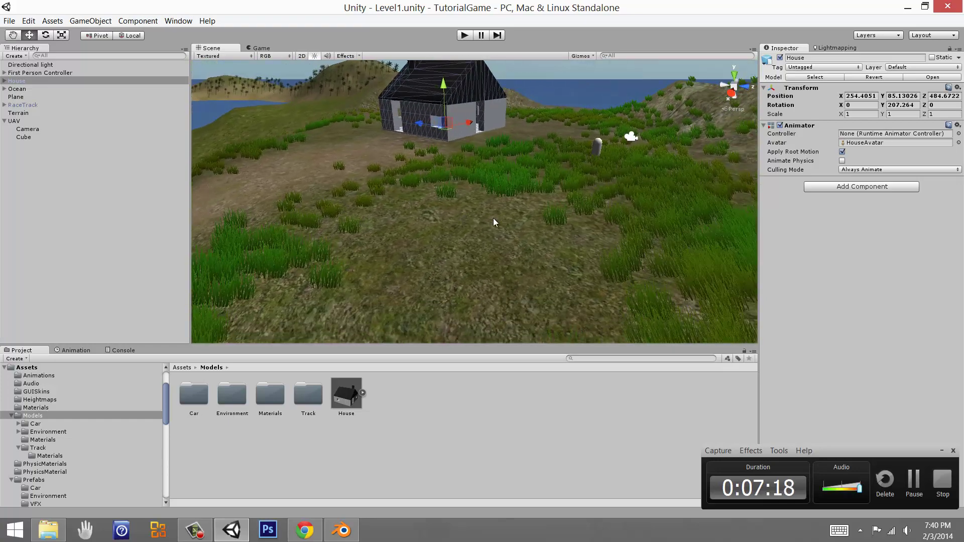
right_drag(496, 216, 457, 199)
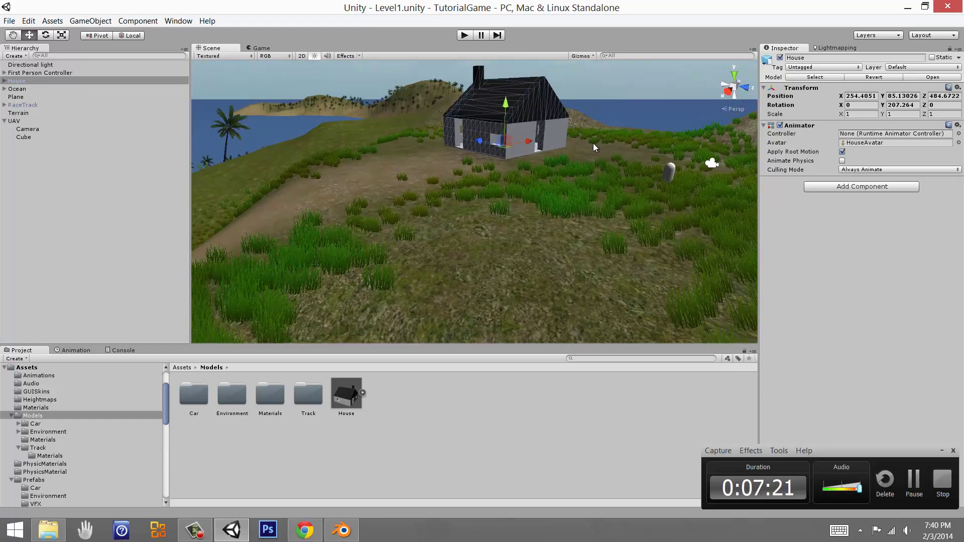
middle_drag(416, 137, 507, 206)
right_drag(507, 206, 652, 206)
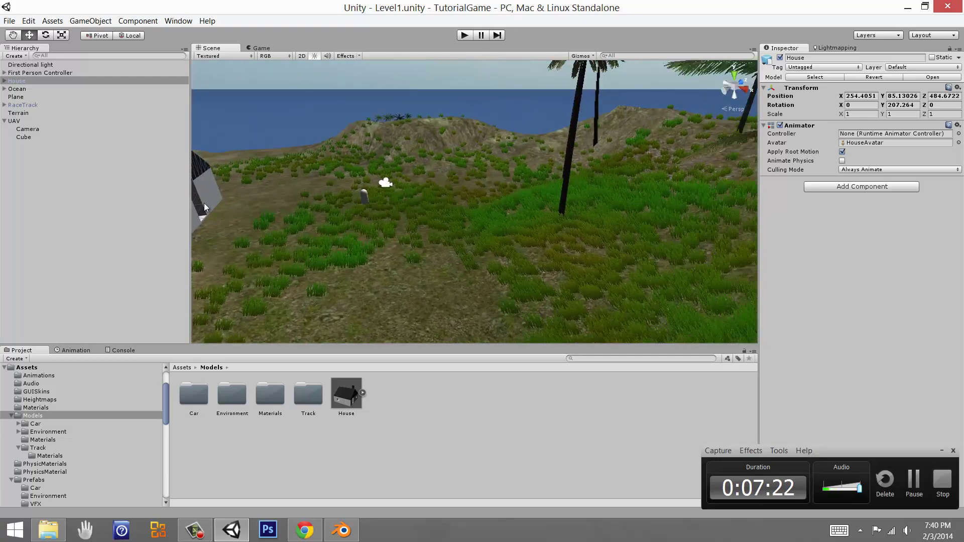
middle_drag(351, 206, 677, 173)
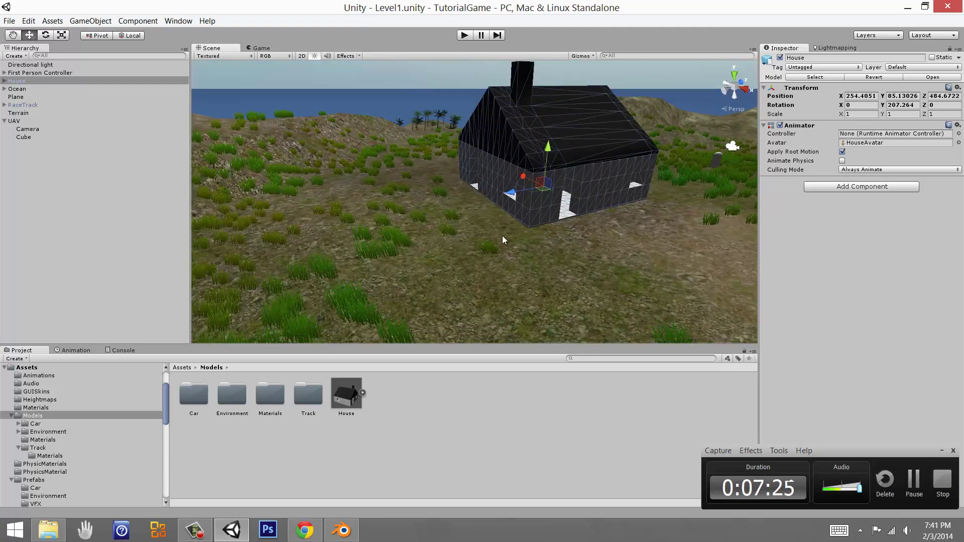
Examine the house's walls and openings and the palm-lined path and grassy hills around it.
click(942, 451)
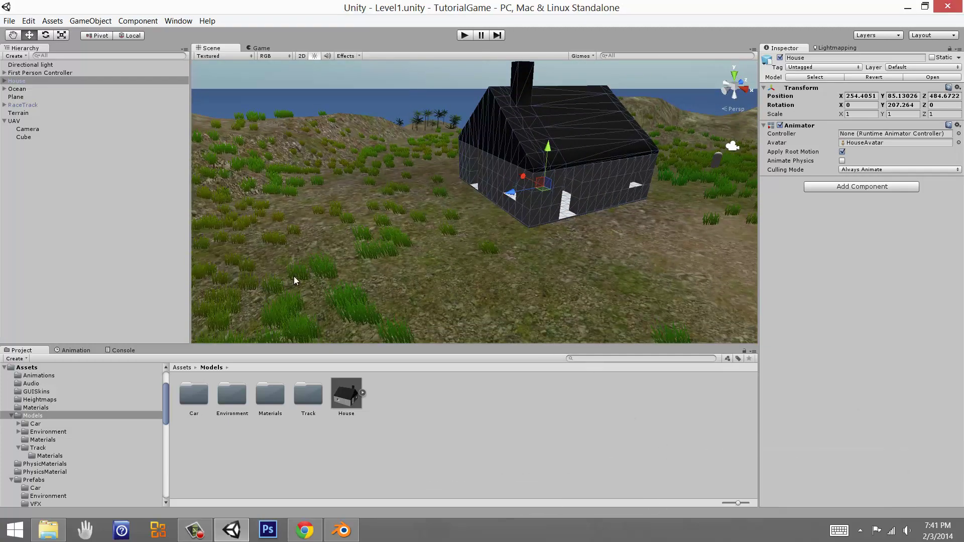
middle_drag(574, 271, 329, 232)
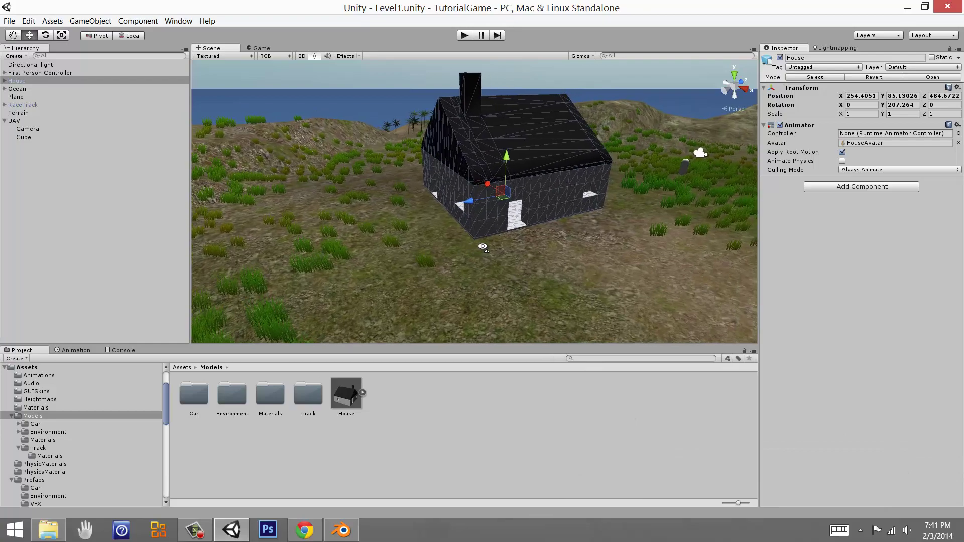
right_drag(482, 246, 547, 238)
middle_drag(393, 262, 512, 271)
right_drag(336, 249, 453, 248)
middle_drag(401, 253, 653, 224)
middle_drag(546, 219, 422, 239)
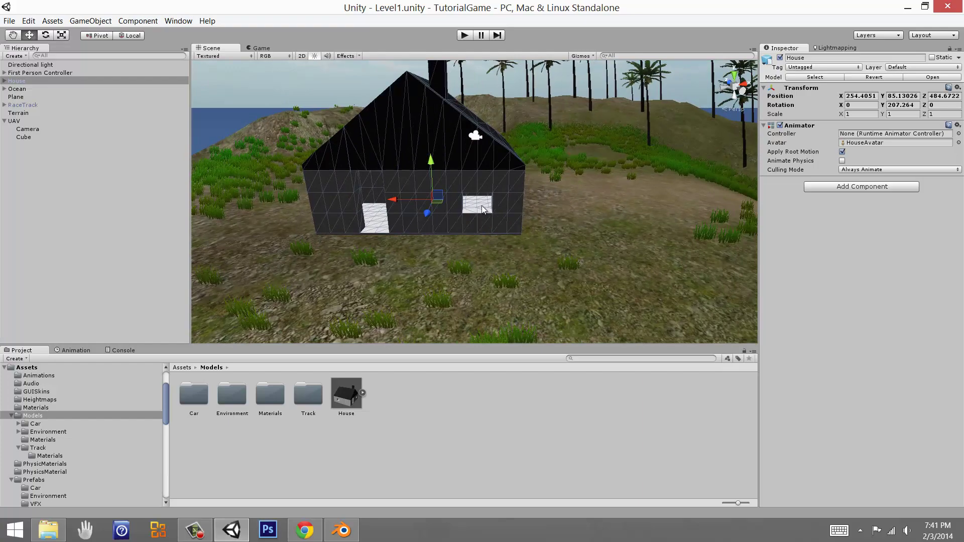
middle_drag(568, 206, 365, 221)
right_drag(502, 224, 602, 221)
middle_drag(602, 221, 227, 197)
right_drag(567, 216, 624, 232)
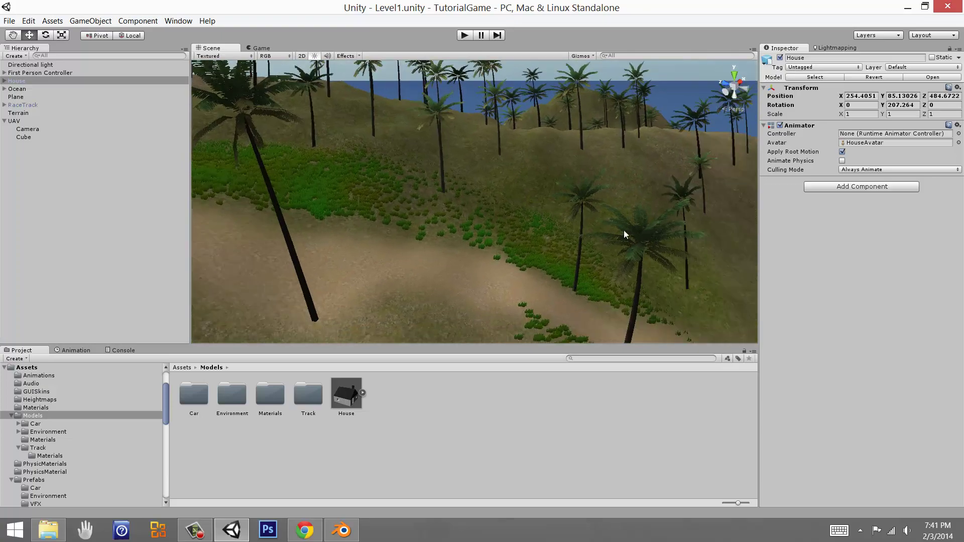
middle_drag(624, 233, 297, 95)
right_drag(572, 221, 611, 232)
middle_drag(455, 162, 619, 221)
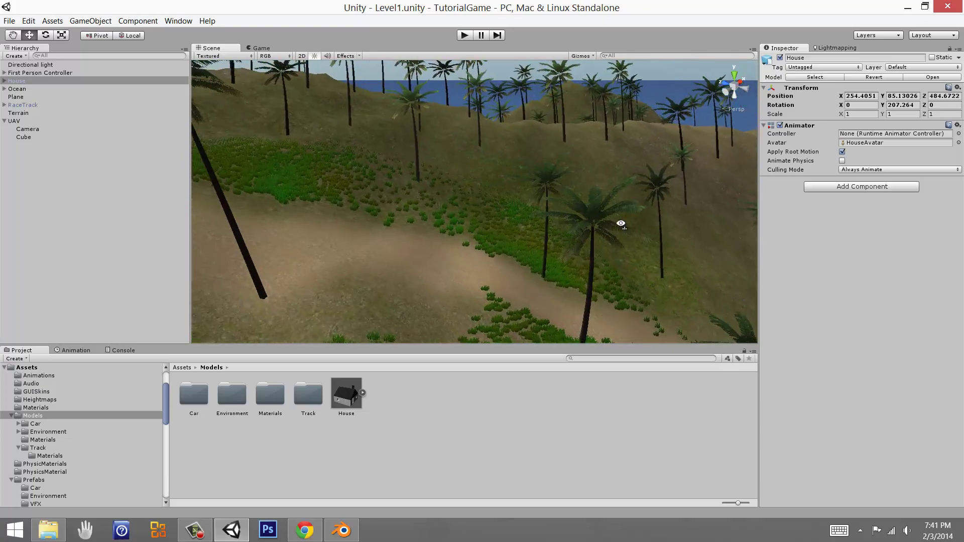
right_drag(619, 221, 160, 235)
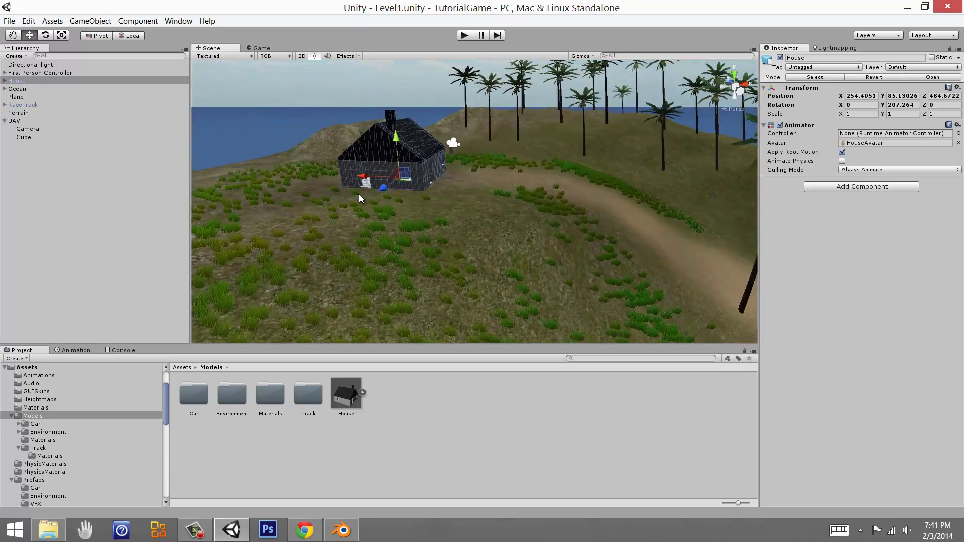
right_drag(501, 222, 401, 194)
key(w)
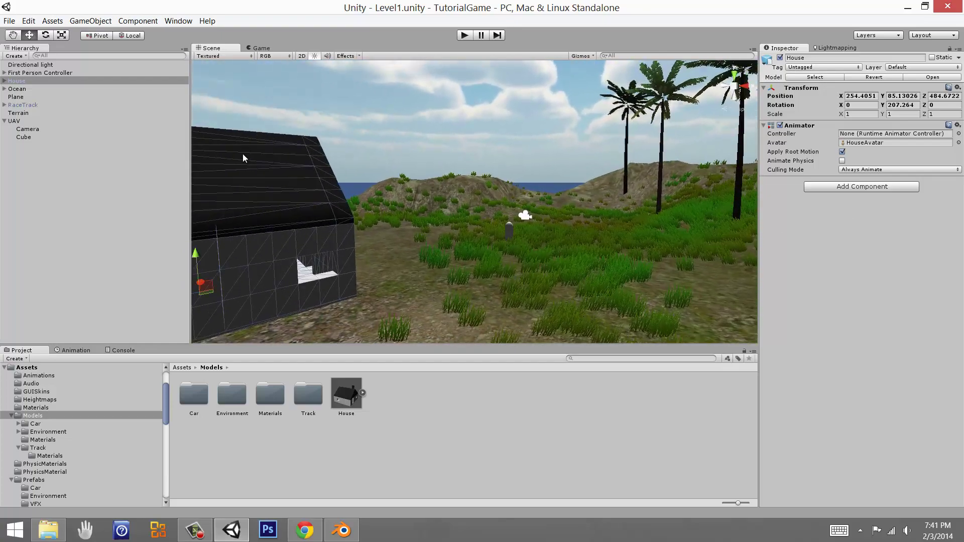
Select and frame the UAV object in the scene and view the islands below it.
click(14, 122)
key(f)
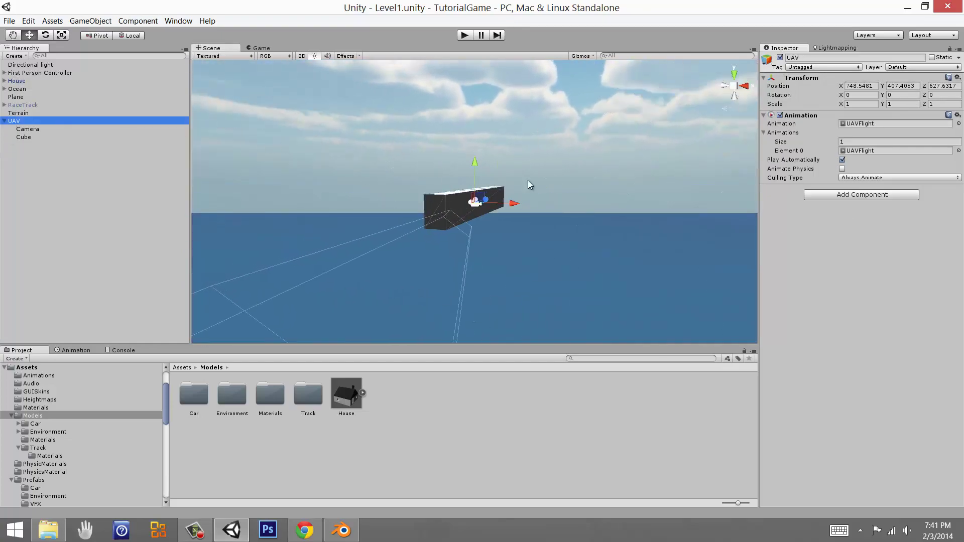
alt+drag(502, 236, 542, 217)
right_drag(542, 216, 316, 230)
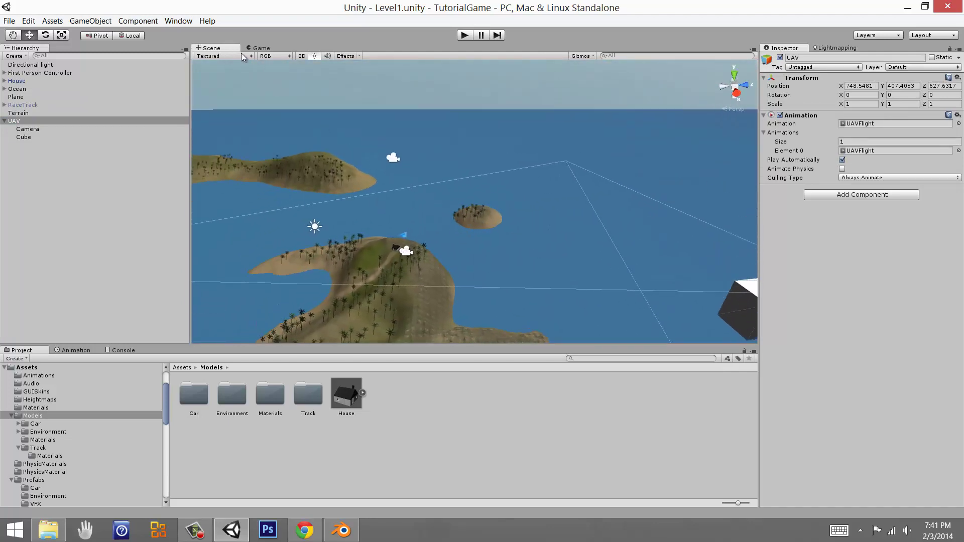
Enable the Camera component on the UAV's child Camera and run the game to see its aerial view.
click(258, 49)
click(33, 130)
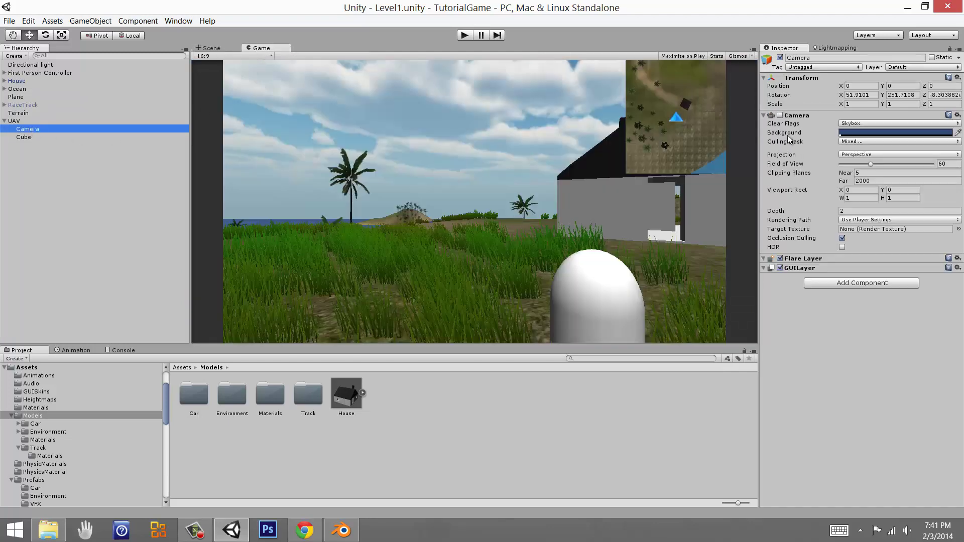
click(779, 115)
click(464, 36)
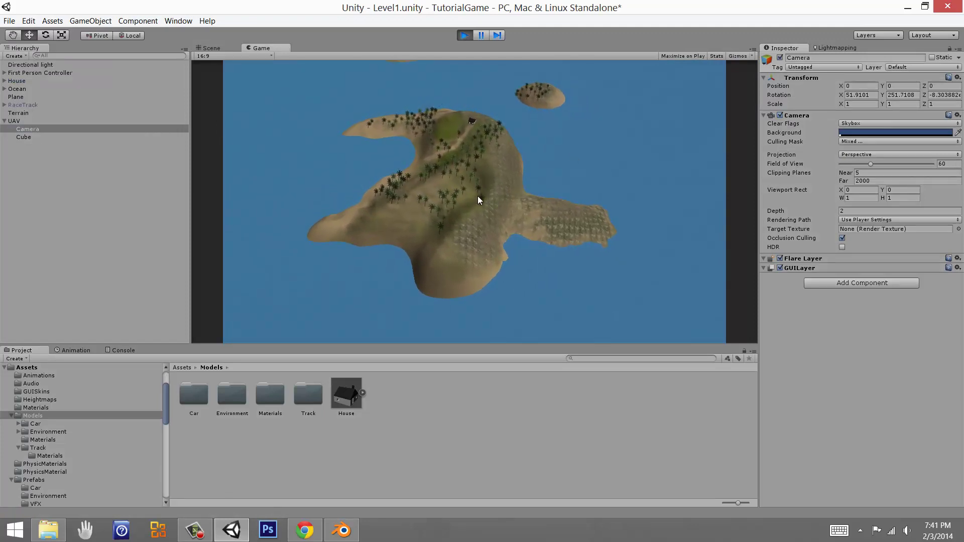
Follow the flying UAV and its Camera and Cube children in the scene, check the aerial game view, and stop the game.
click(217, 48)
alt+drag(432, 256, 393, 188)
right_drag(392, 189, 236, 240)
click(14, 121)
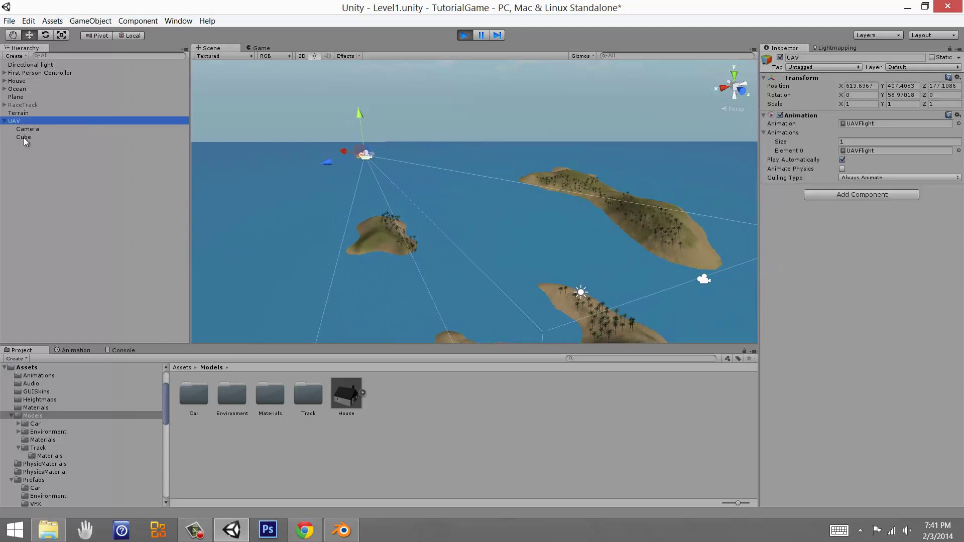
click(24, 137)
click(39, 129)
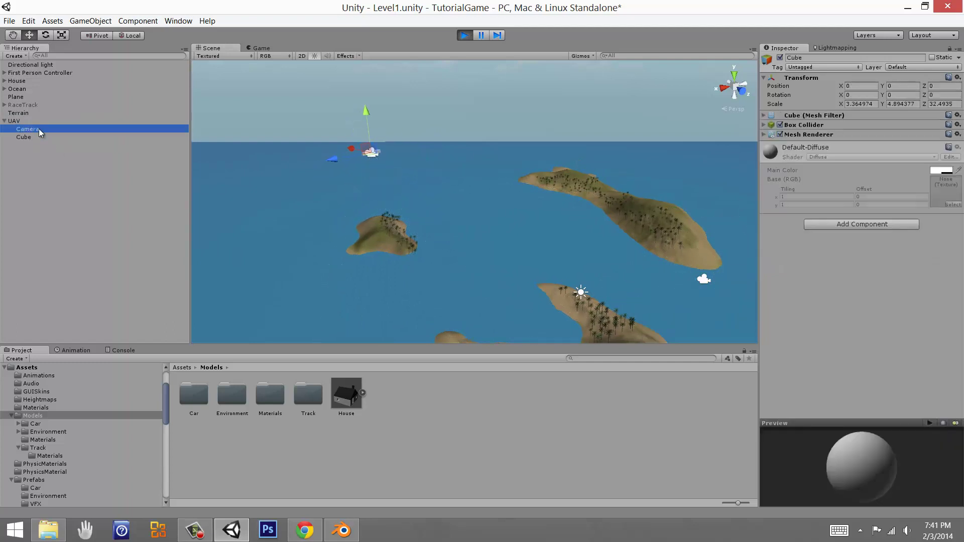
click(5, 123)
click(4, 122)
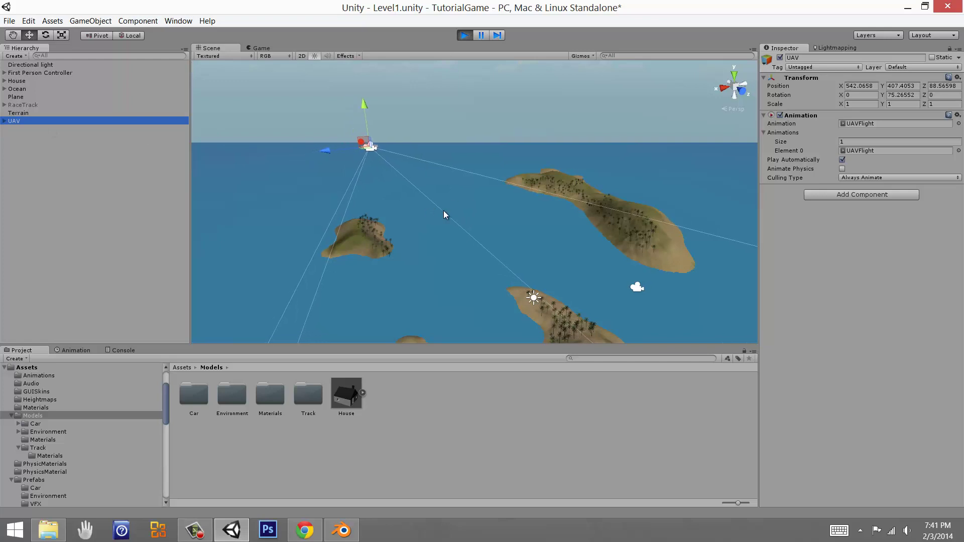
click(255, 47)
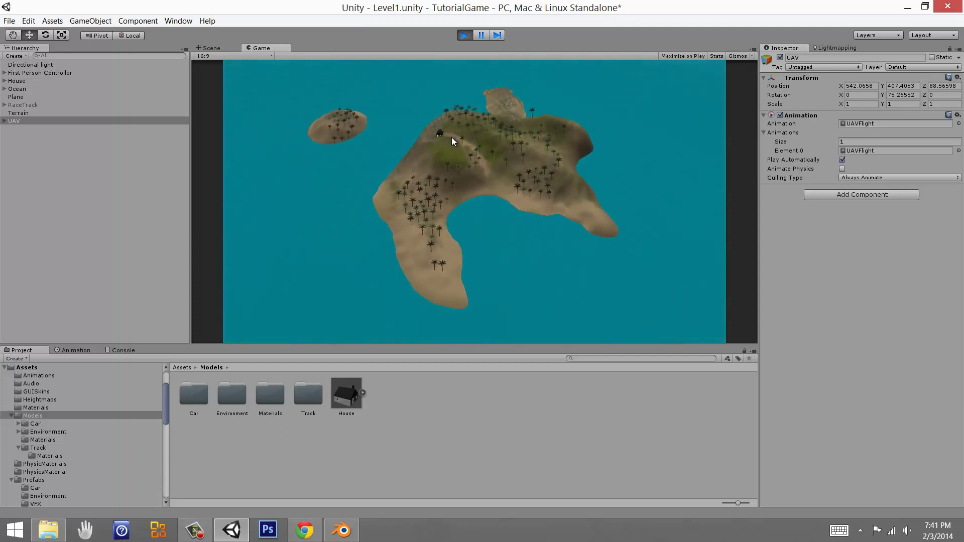
click(465, 35)
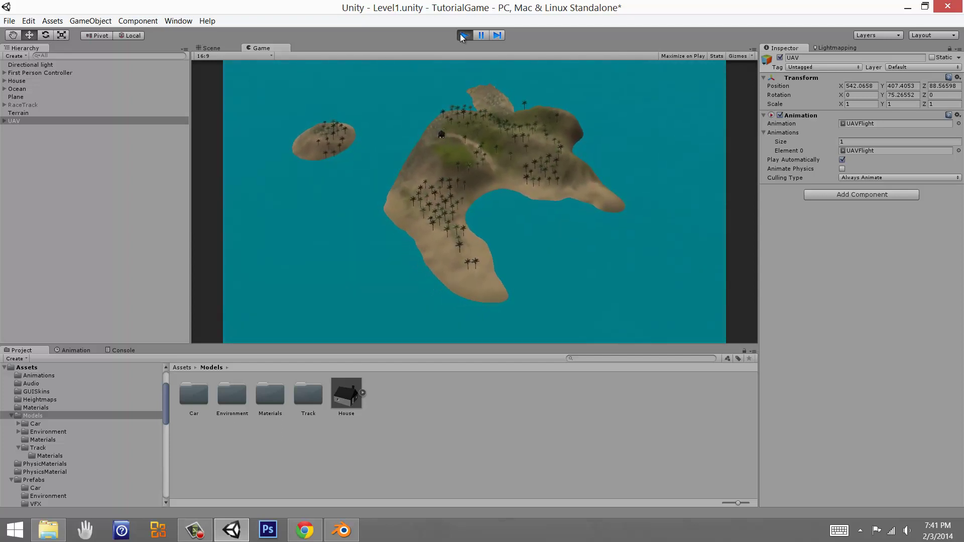
Return to the scene and frame the UAV at its starting position above the ocean.
click(236, 46)
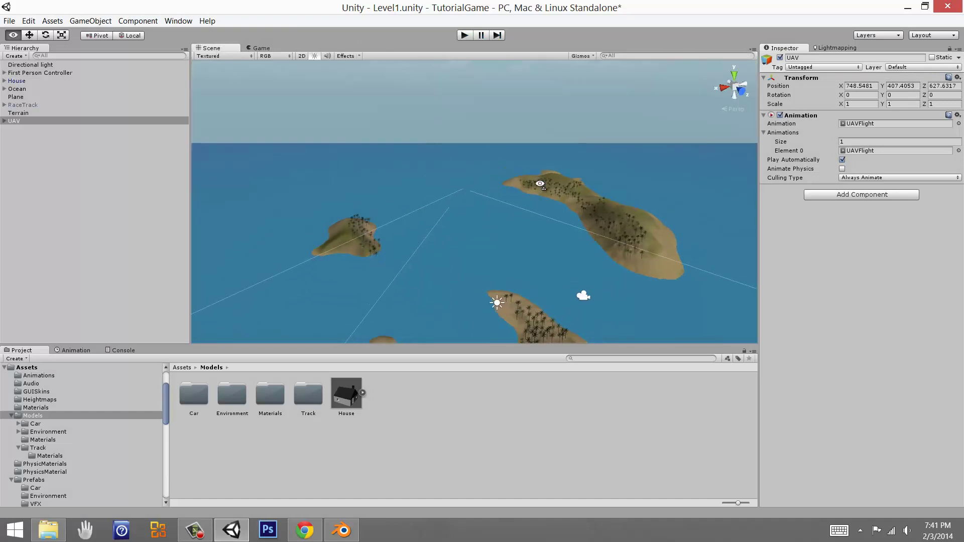
key(f)
right_drag(394, 194, 410, 205)
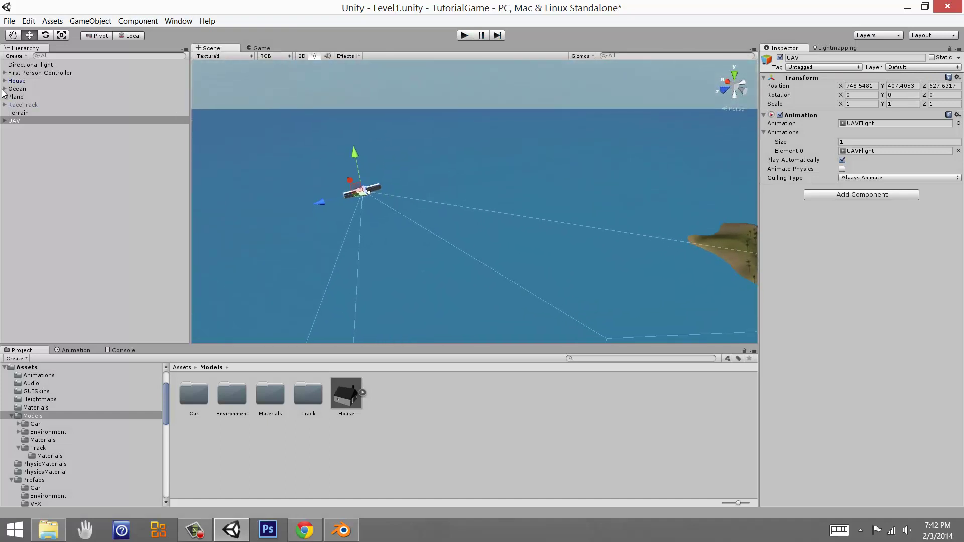
Deactivate the UAV object, then frame the House in the scene and save the scene.
click(780, 58)
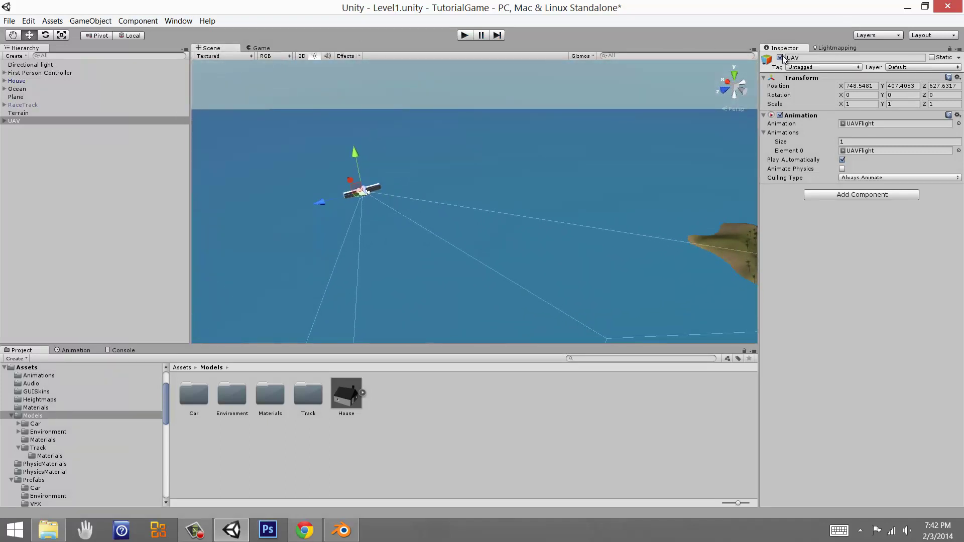
double_click(18, 81)
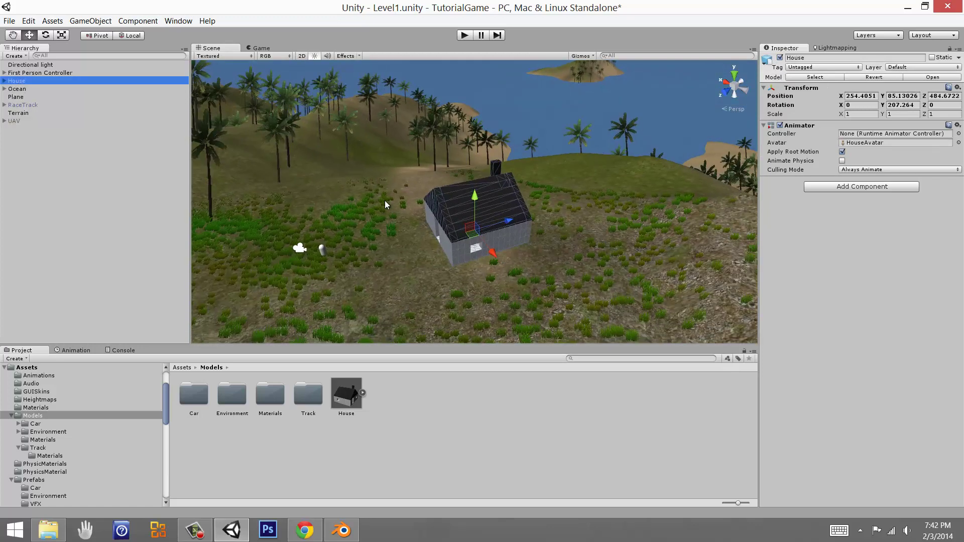
key(ctrl+s)
click(383, 207)
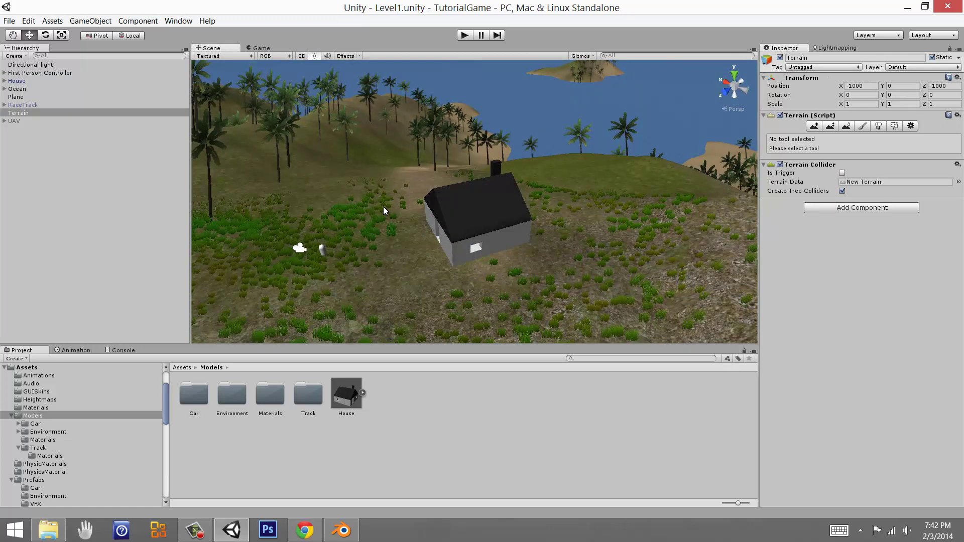
Select the First Person Controller near the house and collapse its Mouse Look, Character Motor and FPSInput Controller components.
click(17, 80)
right_drag(454, 255, 413, 203)
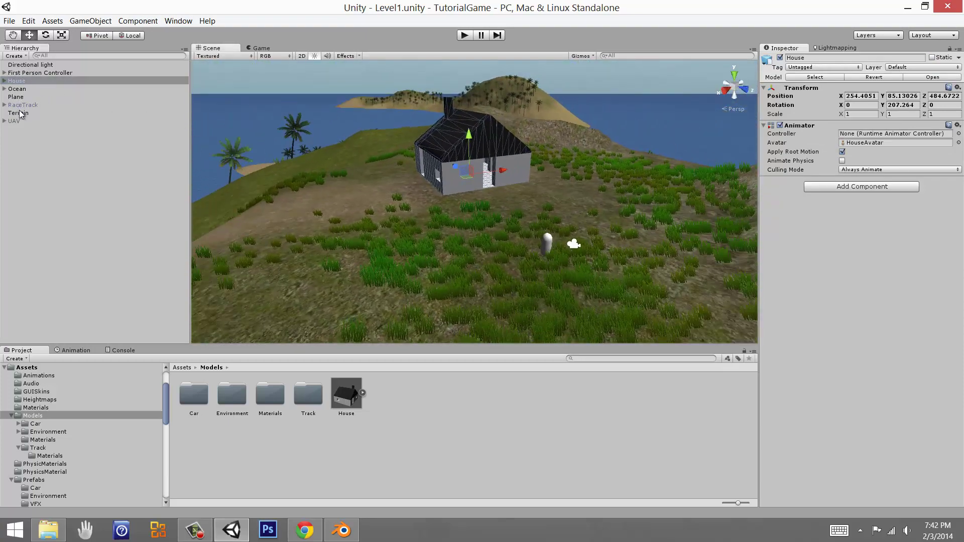
click(14, 73)
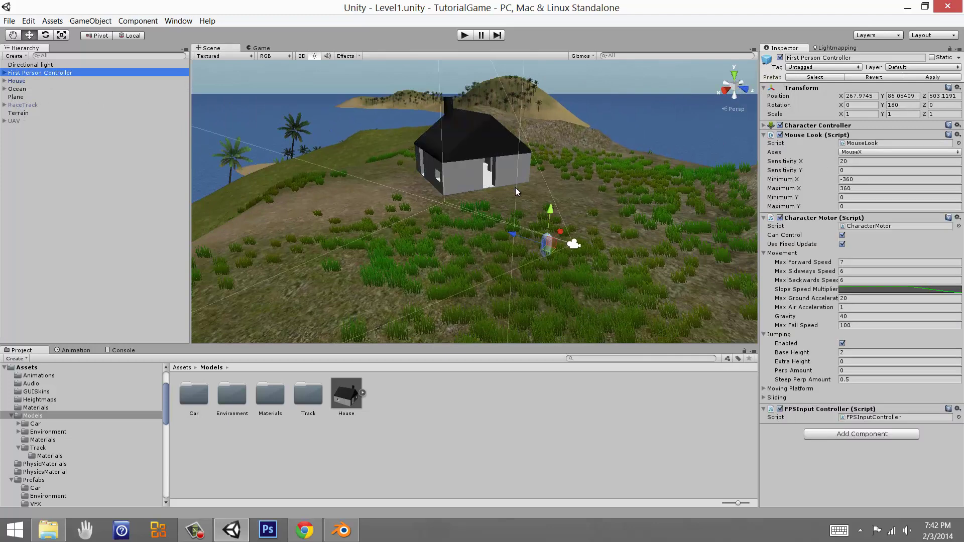
right_drag(515, 187, 564, 245)
click(821, 217)
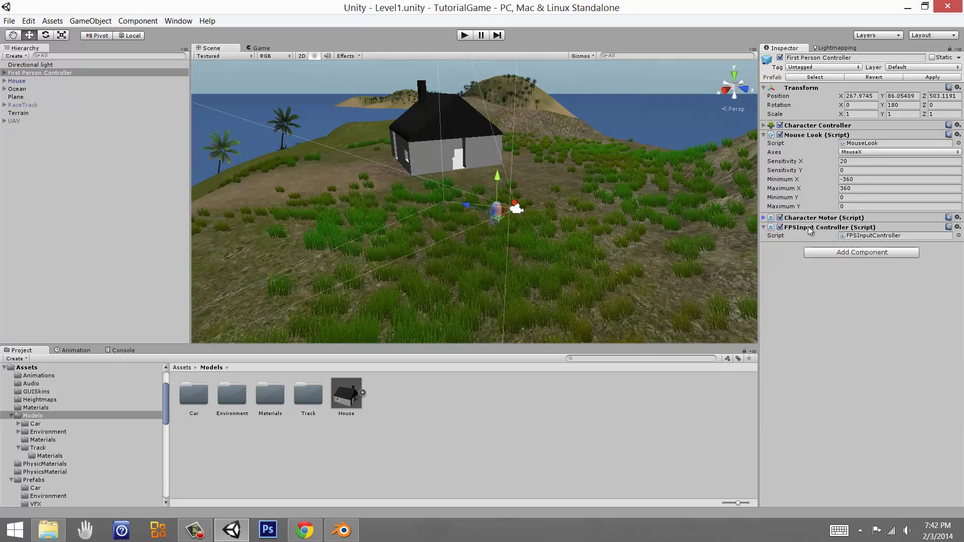
click(808, 226)
click(814, 135)
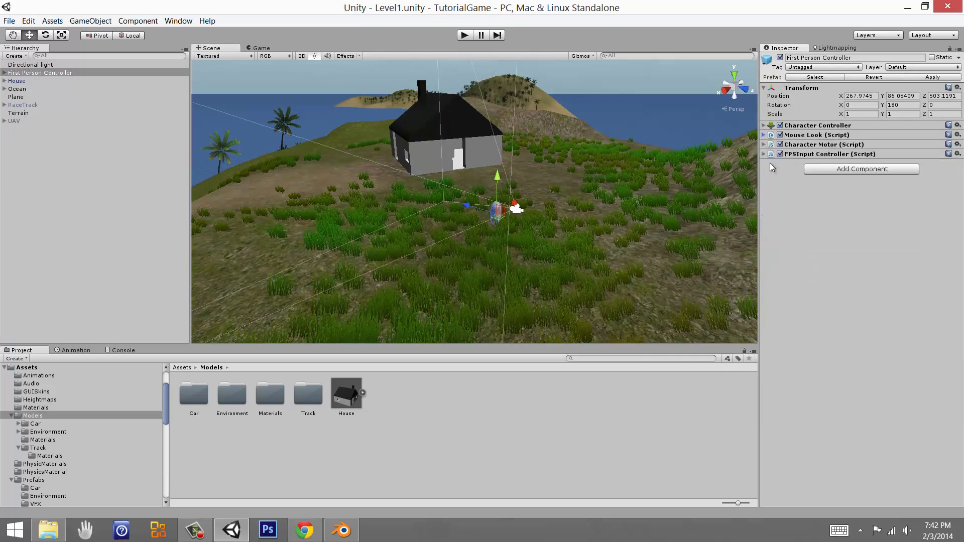
click(845, 171)
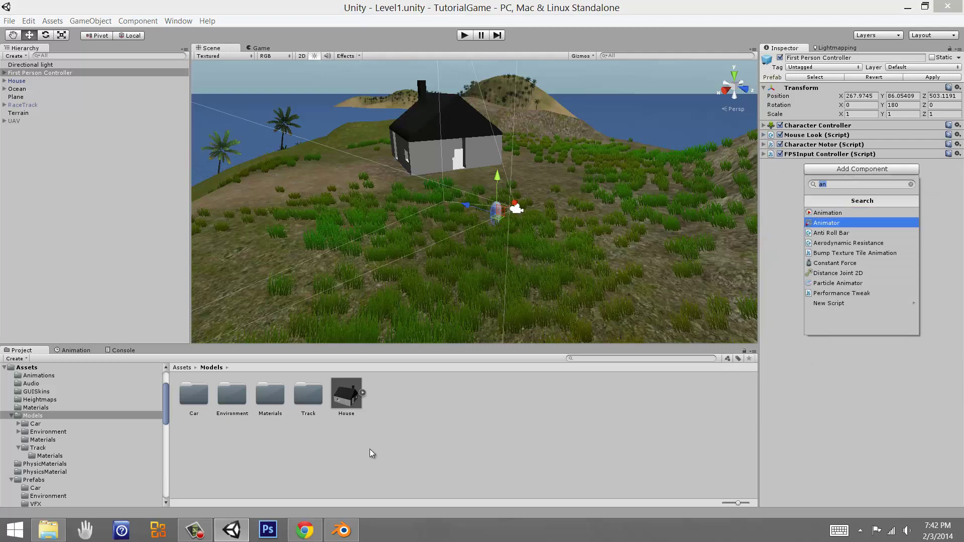
click(182, 369)
Create a JavaScript file named PlayerManager in the Scripts folder under Assets.
click(183, 368)
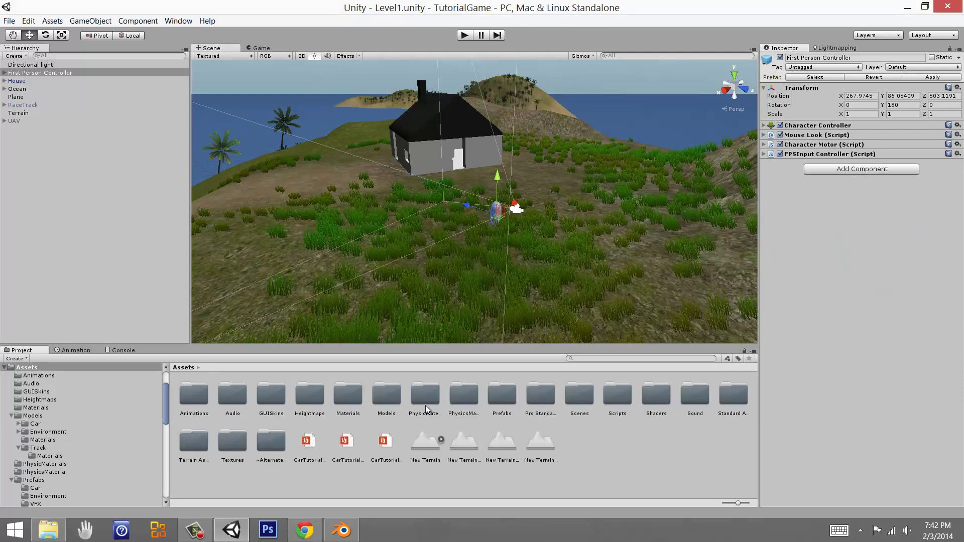
double_click(615, 398)
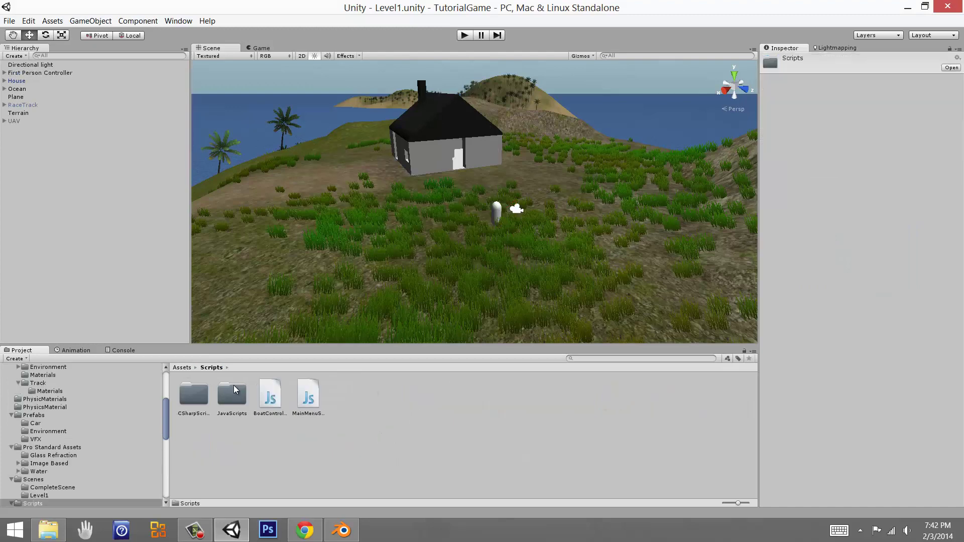
right_click(275, 433)
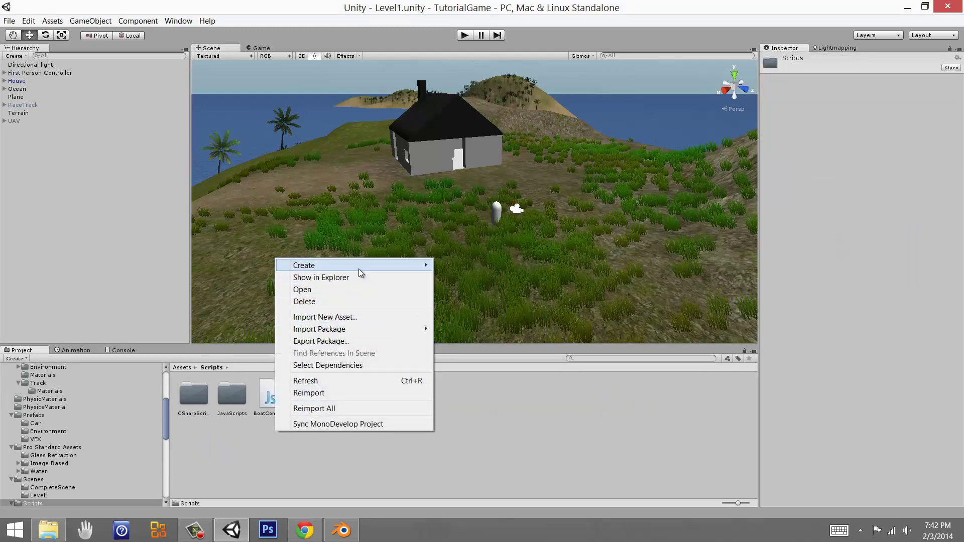
mouse_move(331, 268)
click(166, 280)
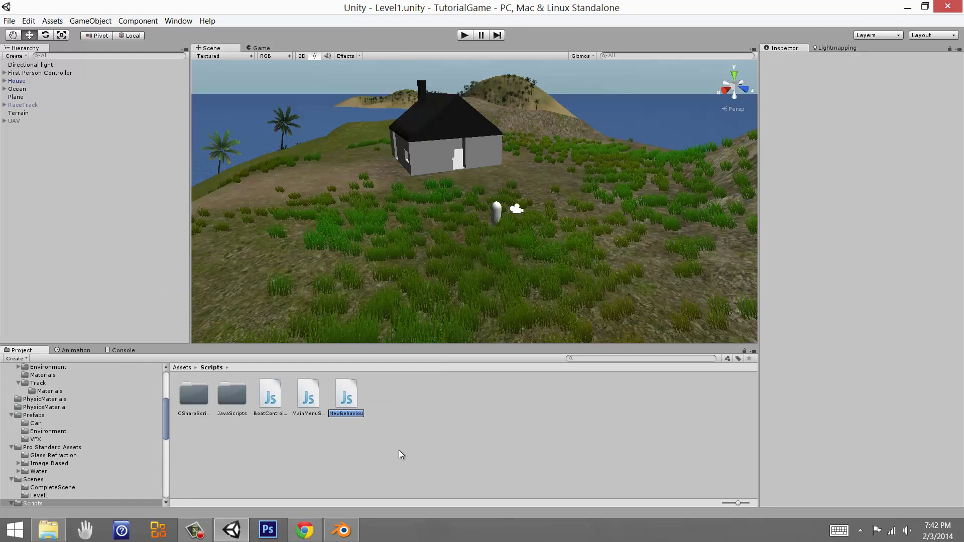
text(PlayerMan)
text(ager)
key(Return)
Attach the PlayerManager script to the First Person Controller and open it in MonoDevelop.
drag(351, 404, 47, 73)
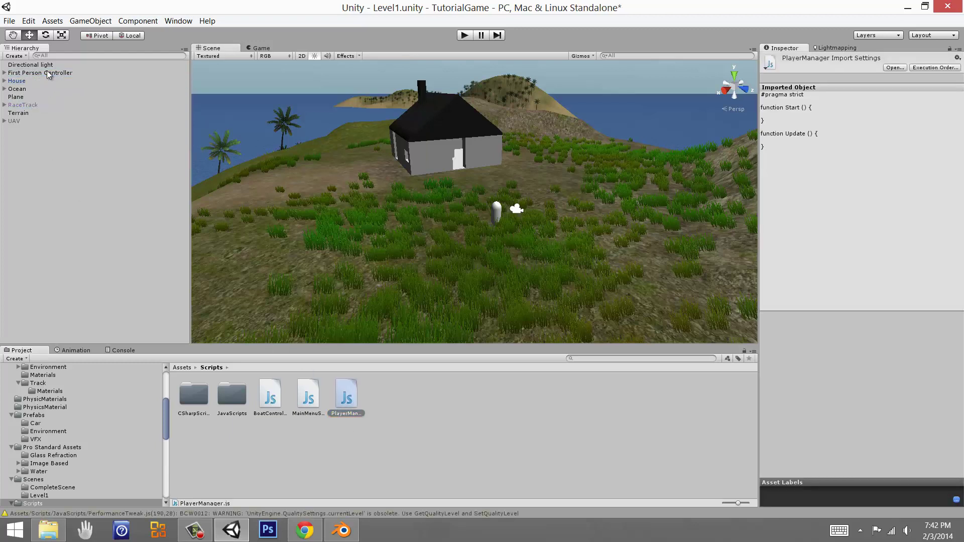
click(47, 73)
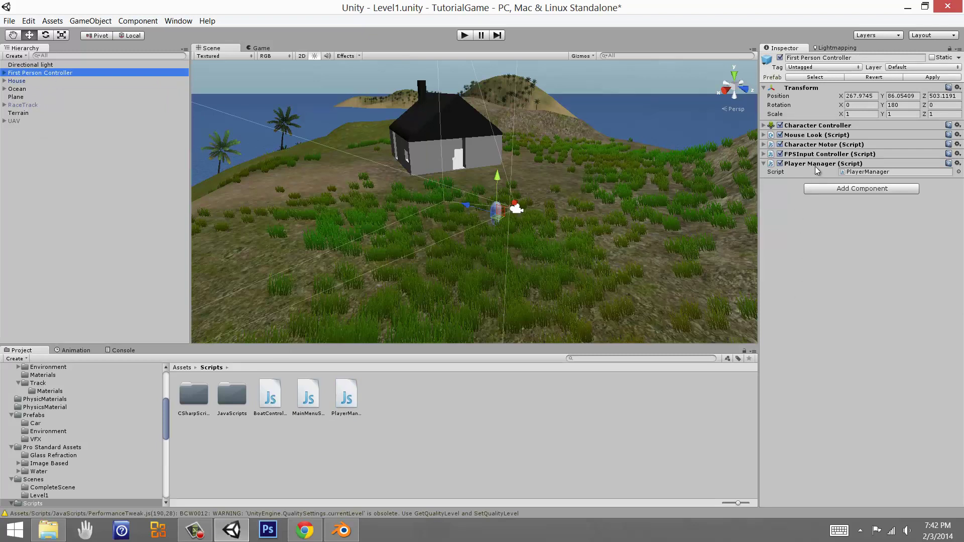
click(878, 172)
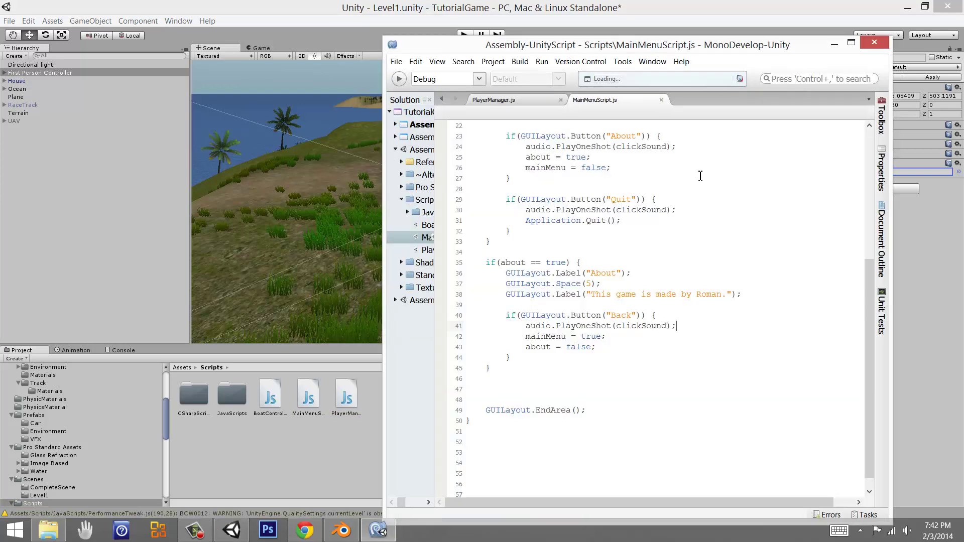
Close MainMenuScript.js, remove the #pragma strict line from PlayerManager.js and save the script.
click(848, 42)
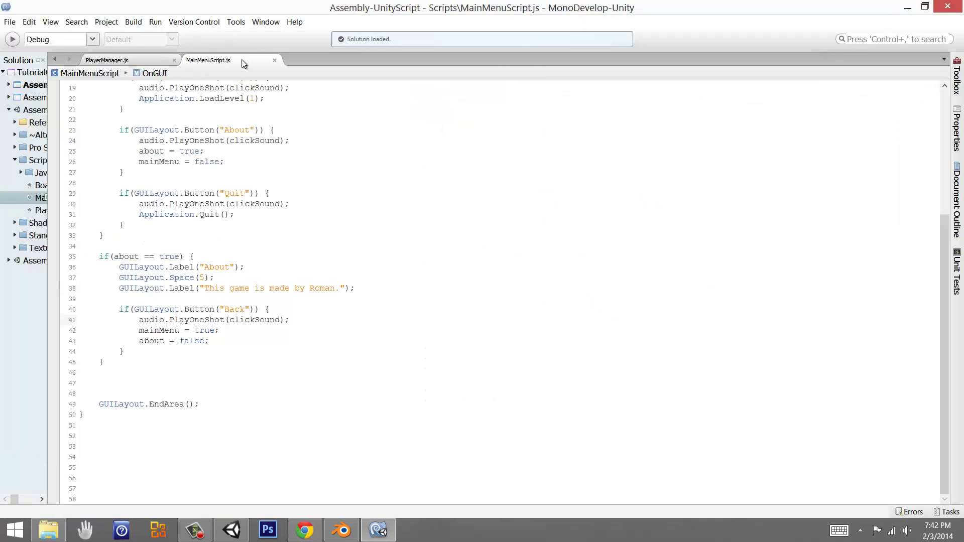
key(ctrl+w)
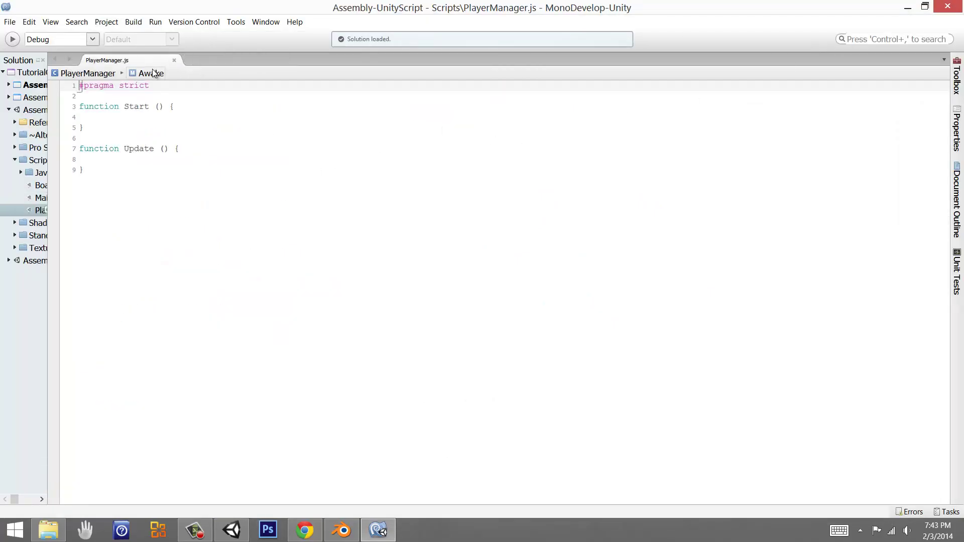
drag(181, 92, 47, 90)
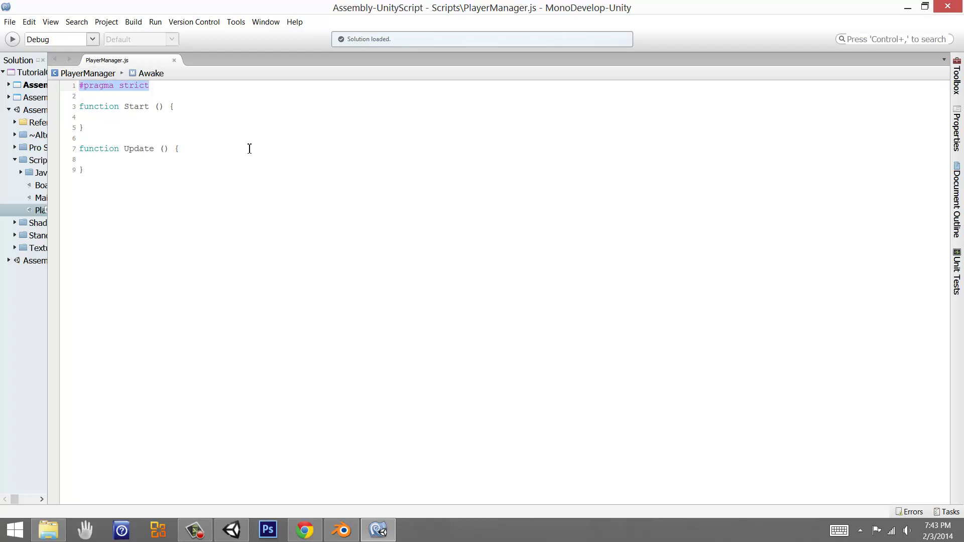
key(BackSpace)
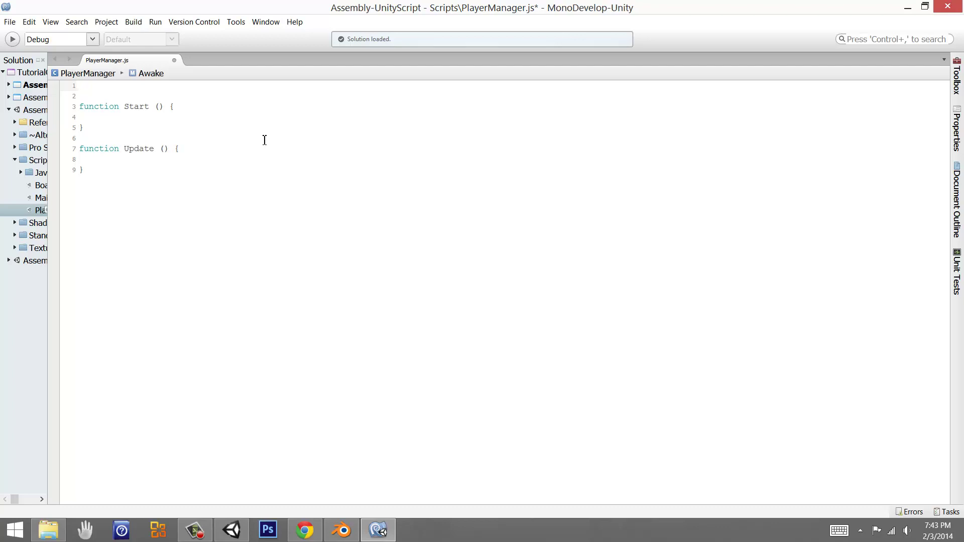
key(ctrl+s)
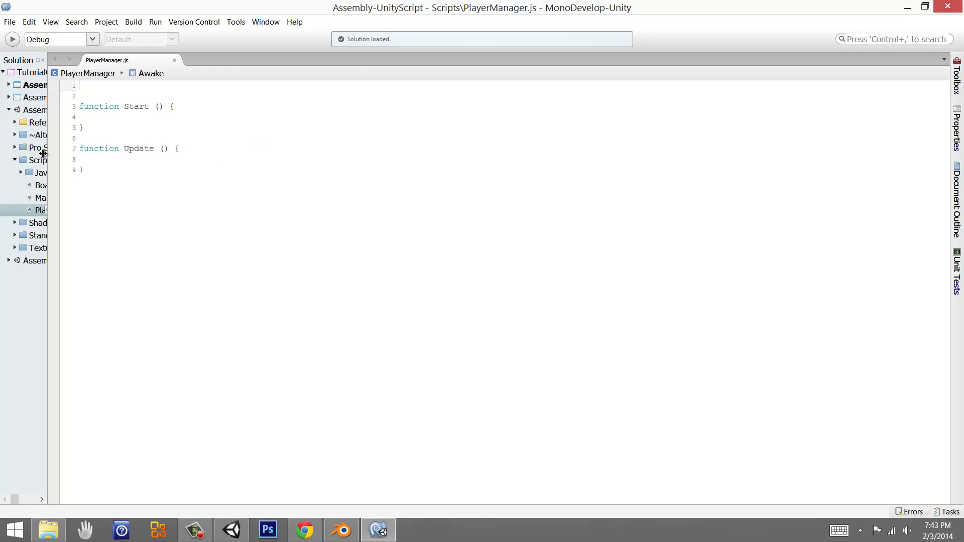
mouse_move(43, 154)
mouse_down()
mouse_move(23, 156)
mouse_move(43, 153)
mouse_up()
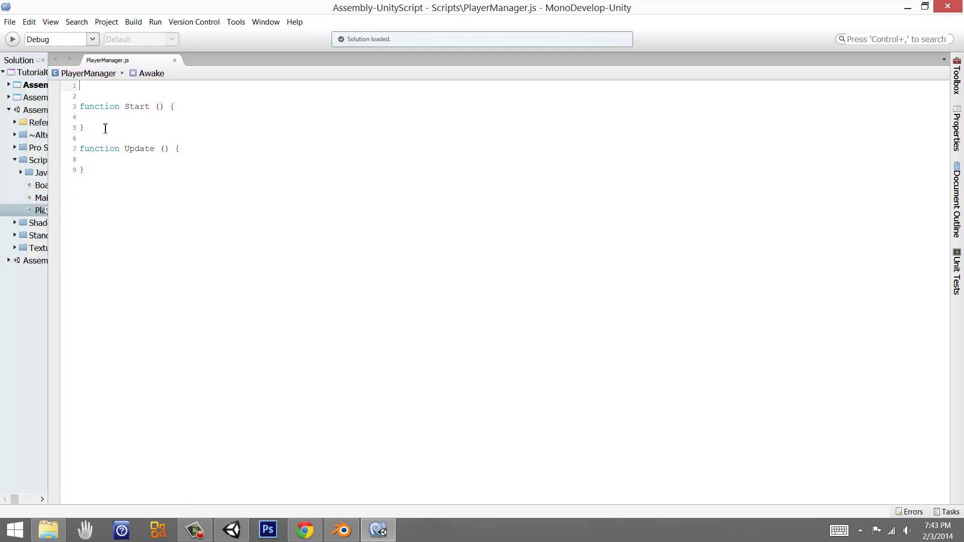
Switch to Unity to view the player near the house, and look at the original house model in Blender.
click(232, 529)
middle_drag(447, 239, 456, 231)
middle_drag(349, 244, 382, 252)
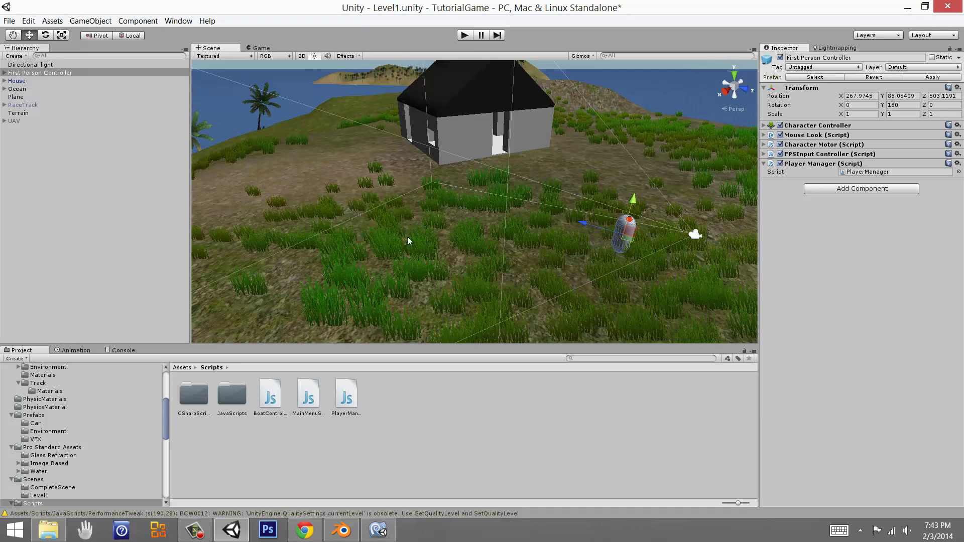
click(341, 530)
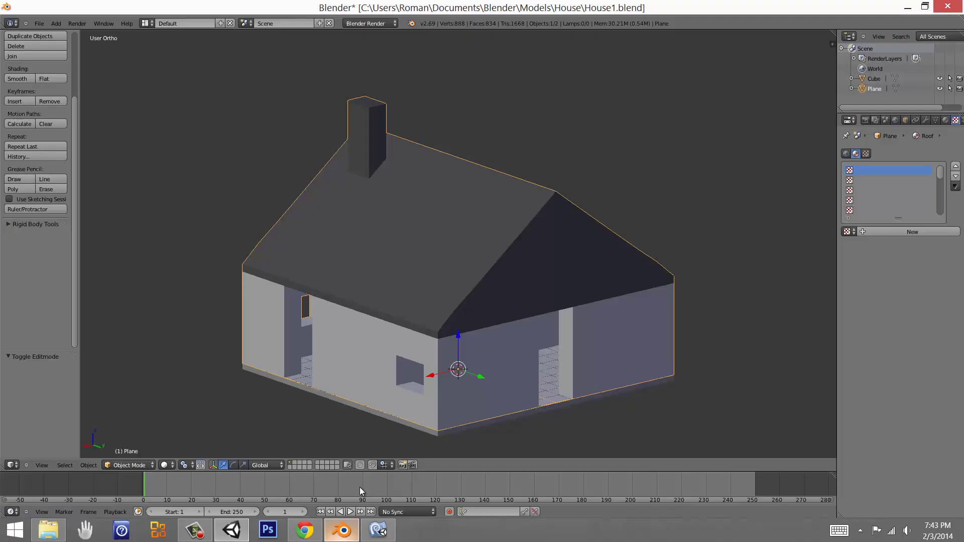
click(231, 530)
right_drag(476, 203, 468, 226)
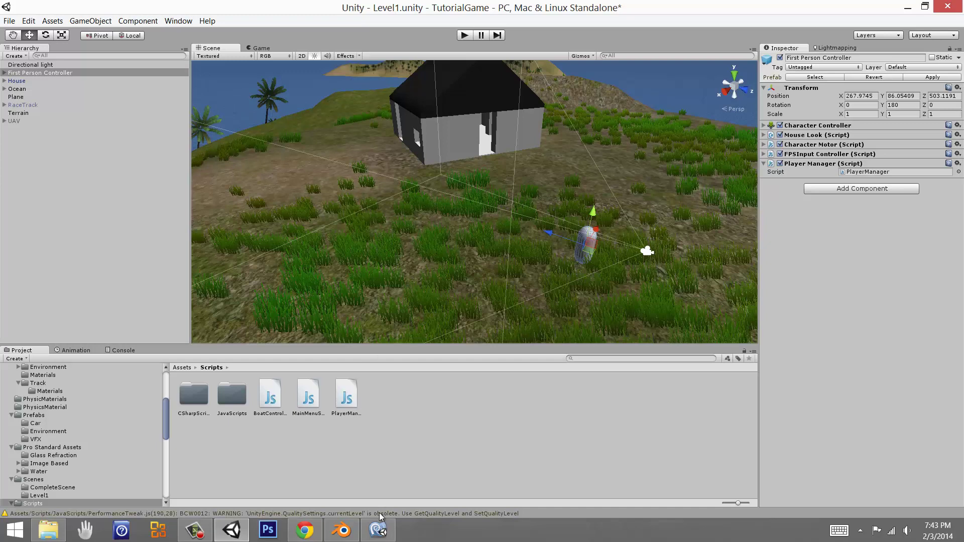
Switch back to MonoDevelop and declare a boolean variable named Flashlight on the first line of PlayerManager.js.
click(378, 535)
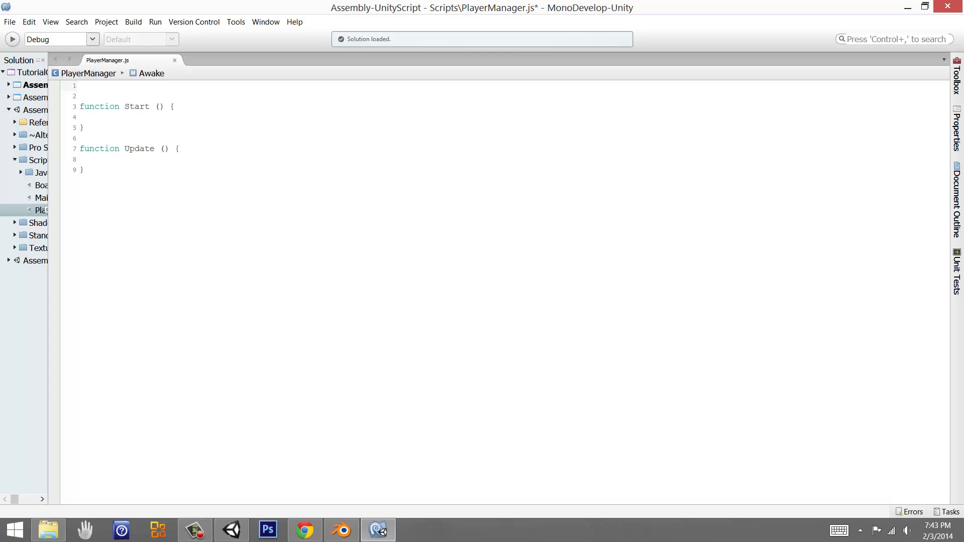
key(ctrl+a)
text(var)
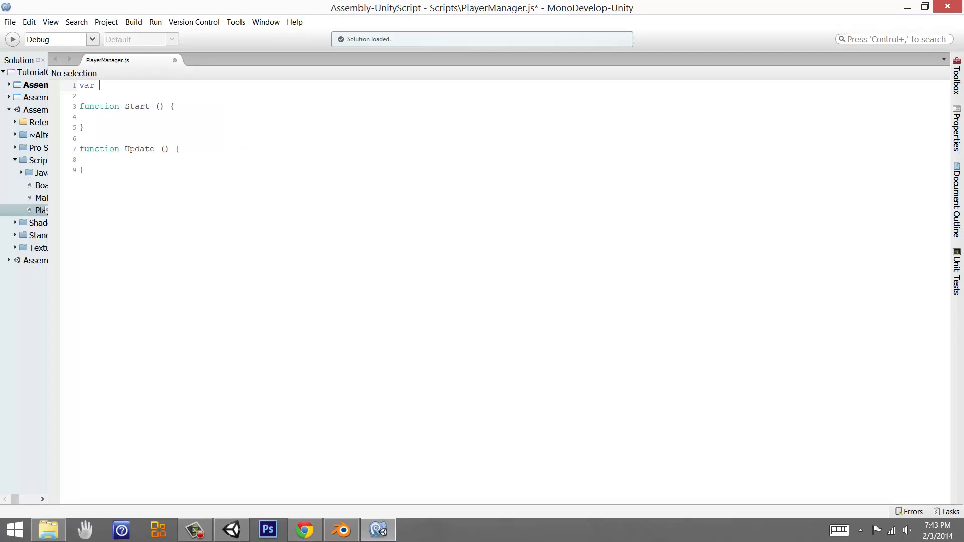
text( Flash)
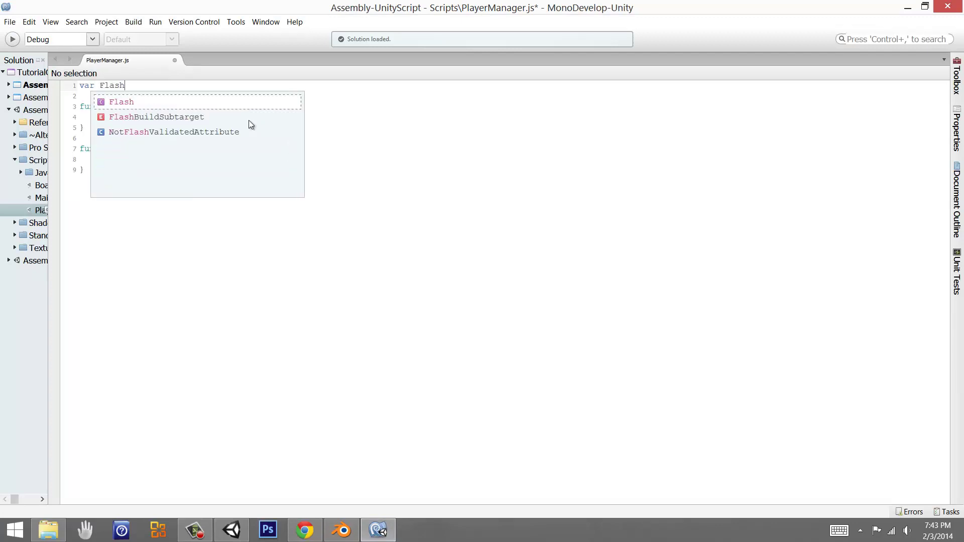
text(light )
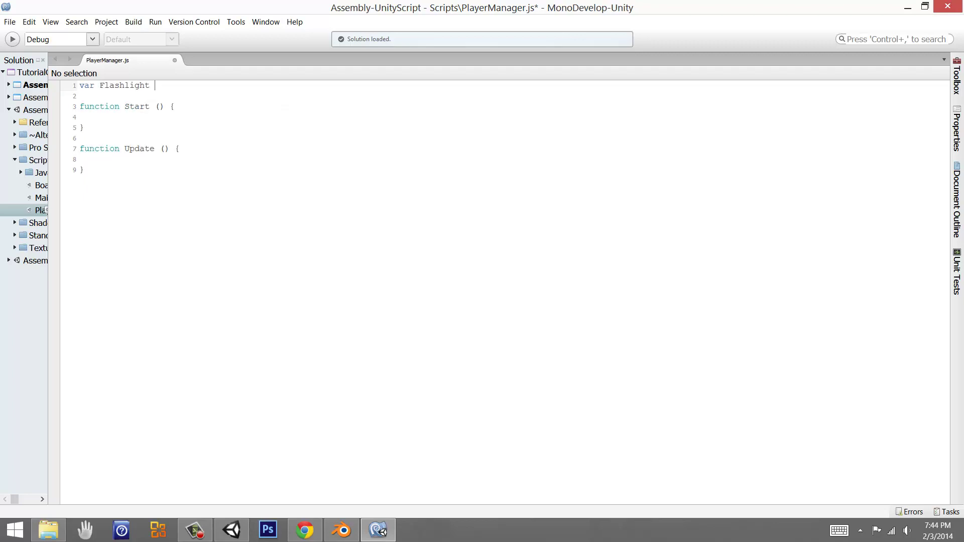
text(: boolean;)
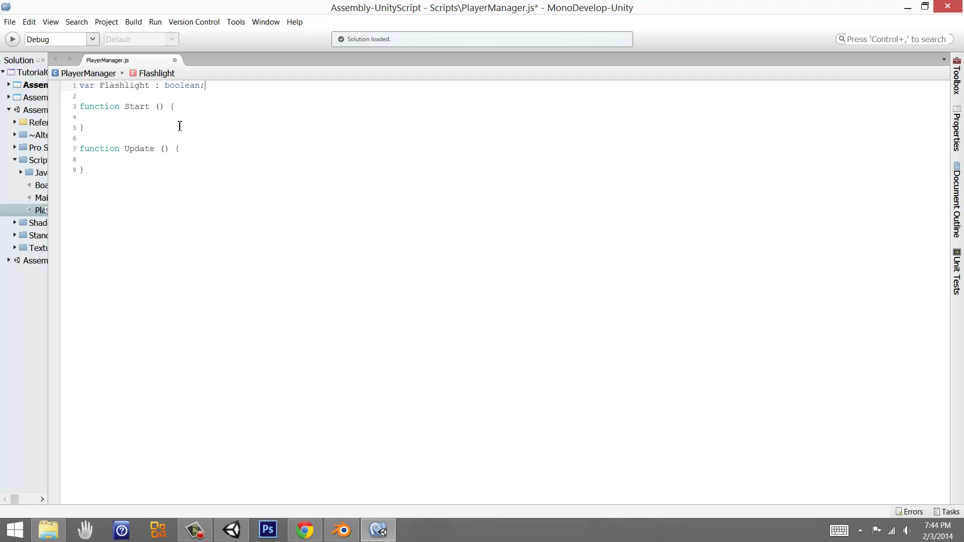
Add an if block with an empty body to the Update function that checks whether Flashlight == true.
key(Down)
key(Down)
key(Down)
key(Down)
key(Down)
key(Down)
key(Down)
text(if())
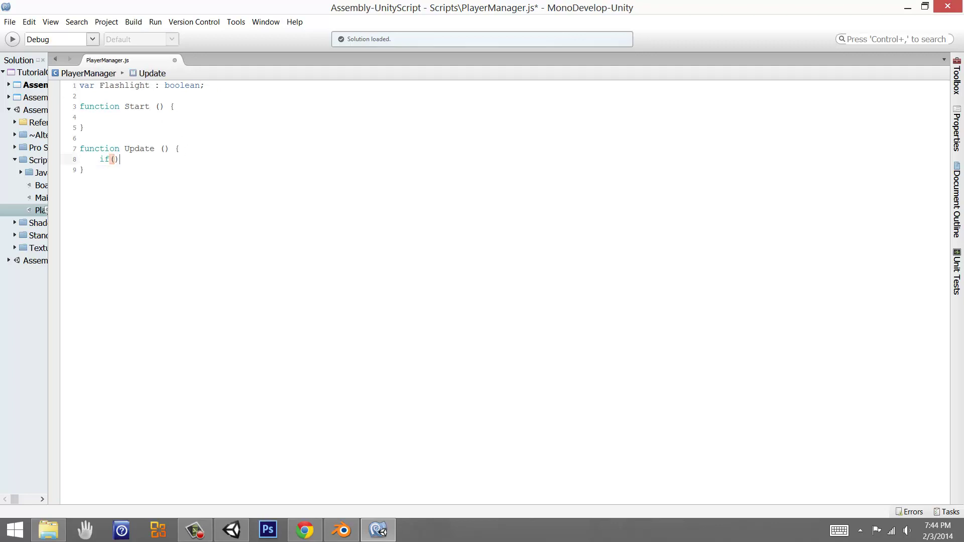
key(Left)
text(Flash)
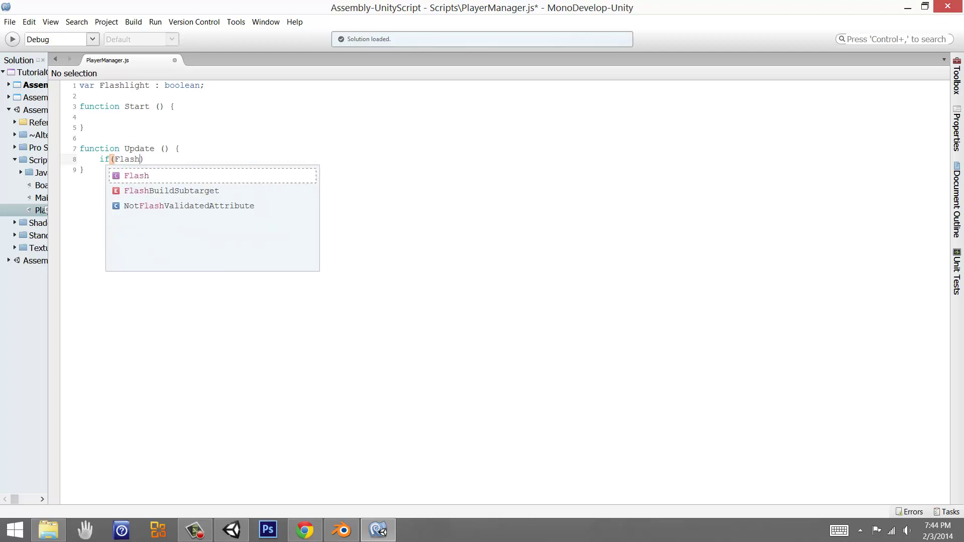
text(light)
text( == true)
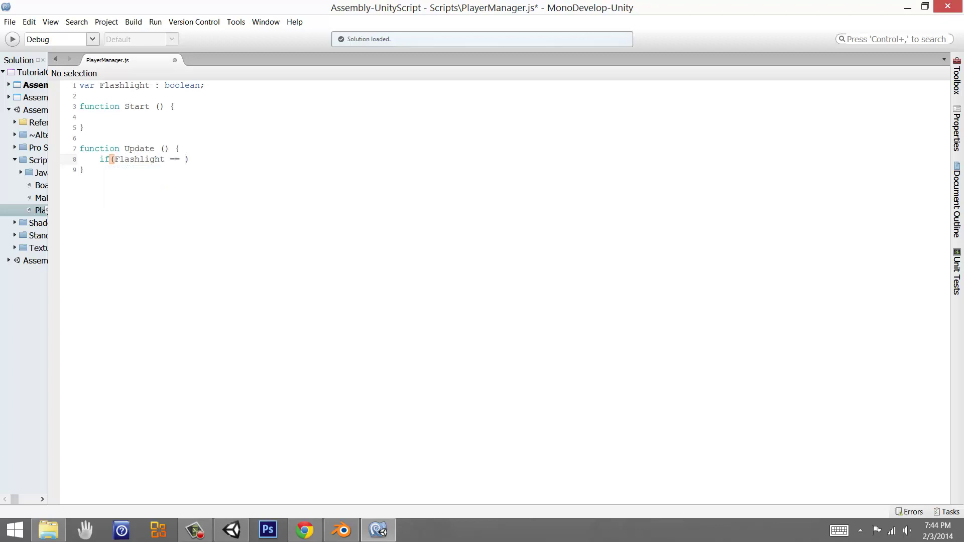
key(Escape)
text({)
key(Return)
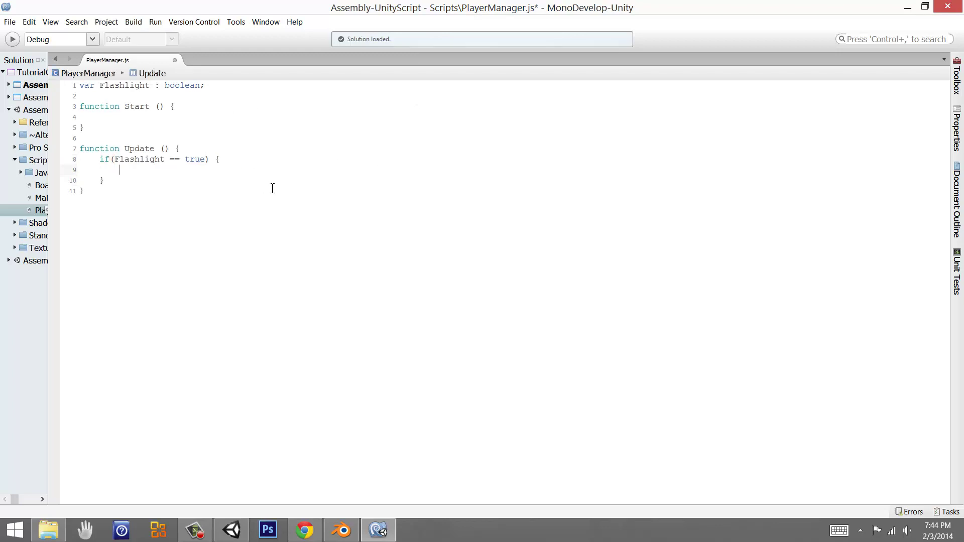
Rename the Flashlight variable in its declaration on line 1 to byFlashlight.
click(102, 86)
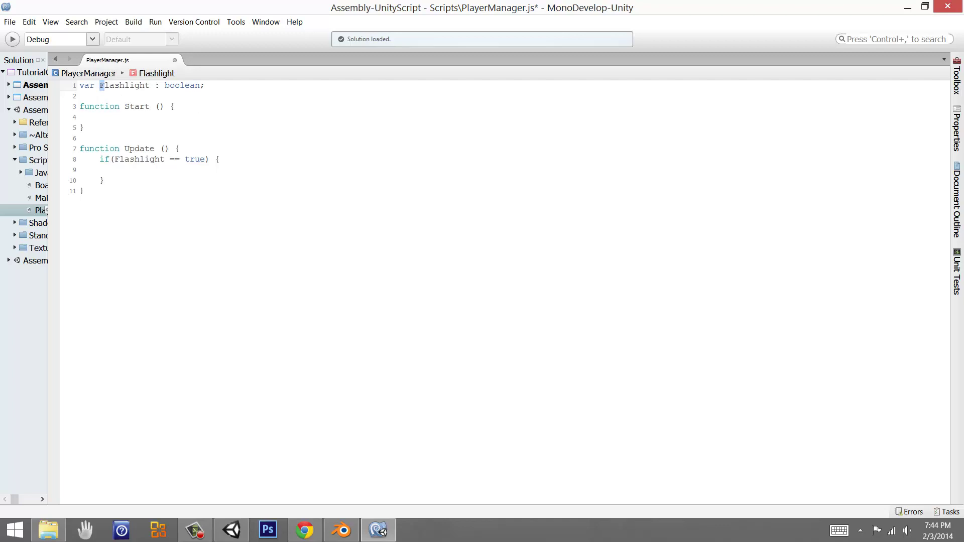
key(Delete)
text(by)
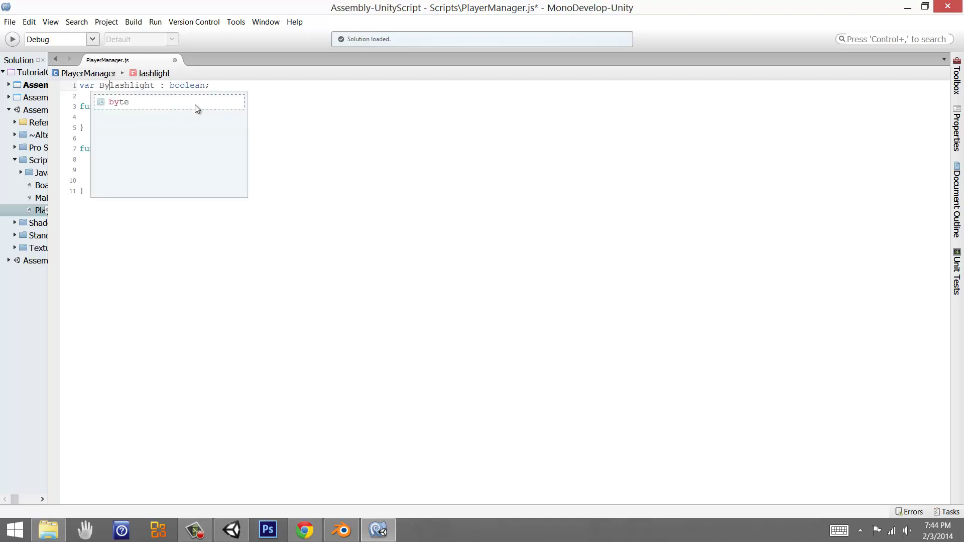
key(BackSpace)
key(BackSpace)
text(byF)
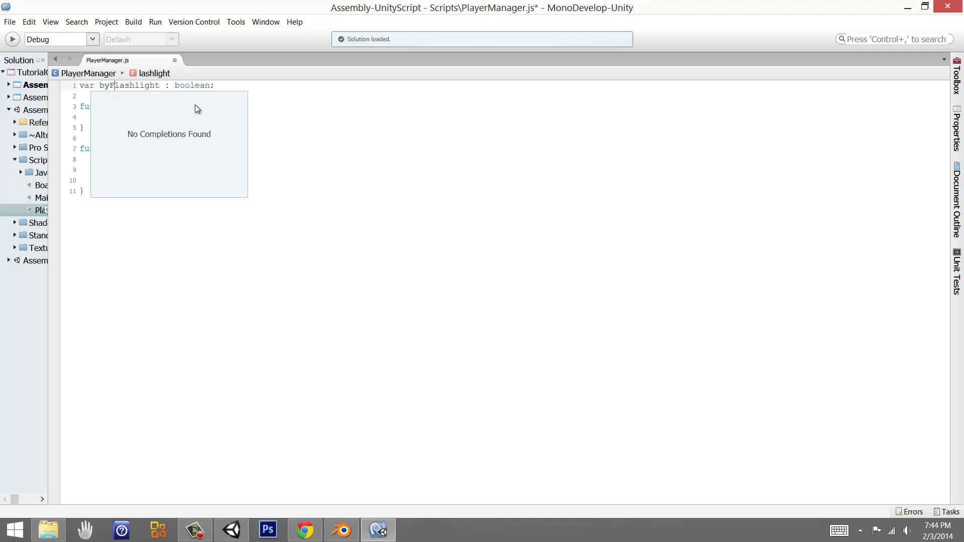
Replace the by prefix of the declared boolean variable on line 1 so its name is nearFlashlight.
click(230, 87)
drag(109, 88, 103, 88)
text(near)
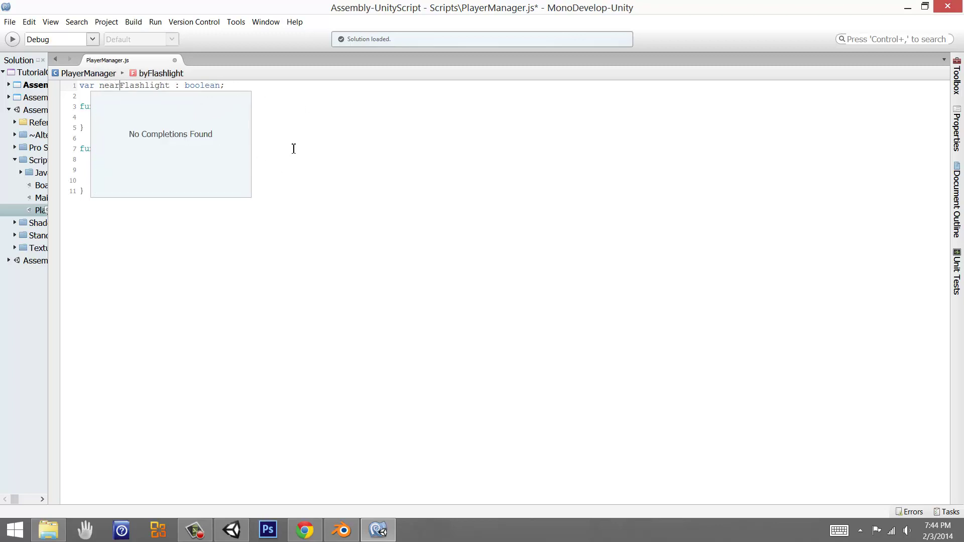
click(286, 130)
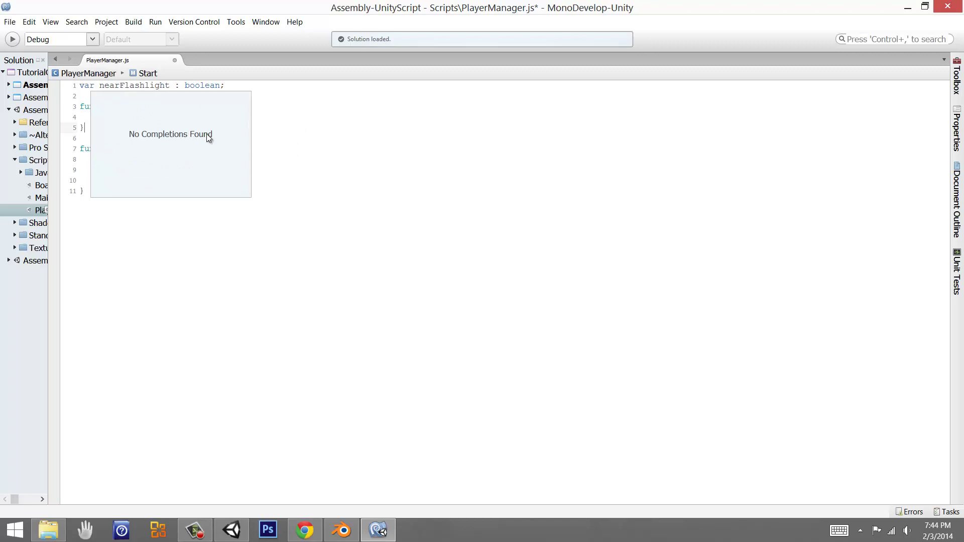
click(165, 86)
key(End)
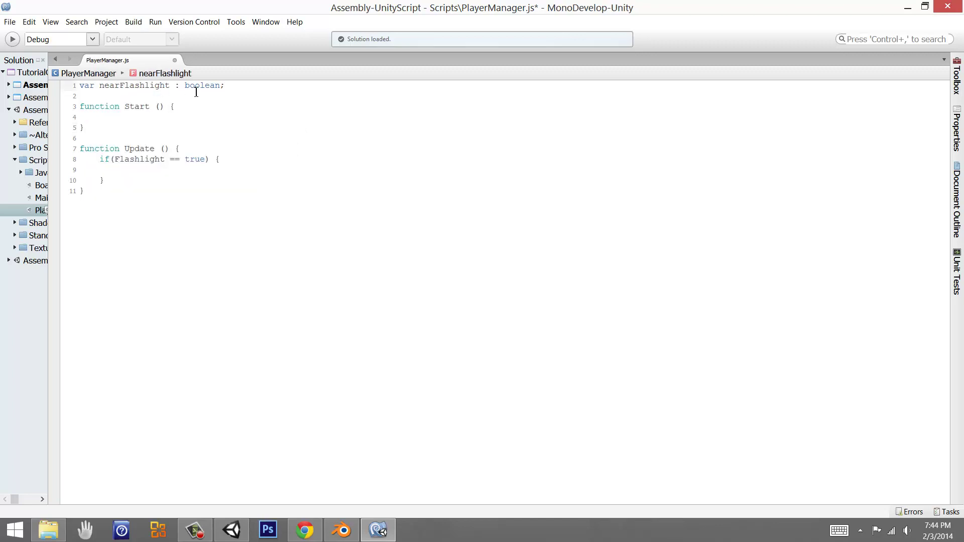
Change the variable checked by the if condition in the Update function to hasFlashlight.
click(120, 160)
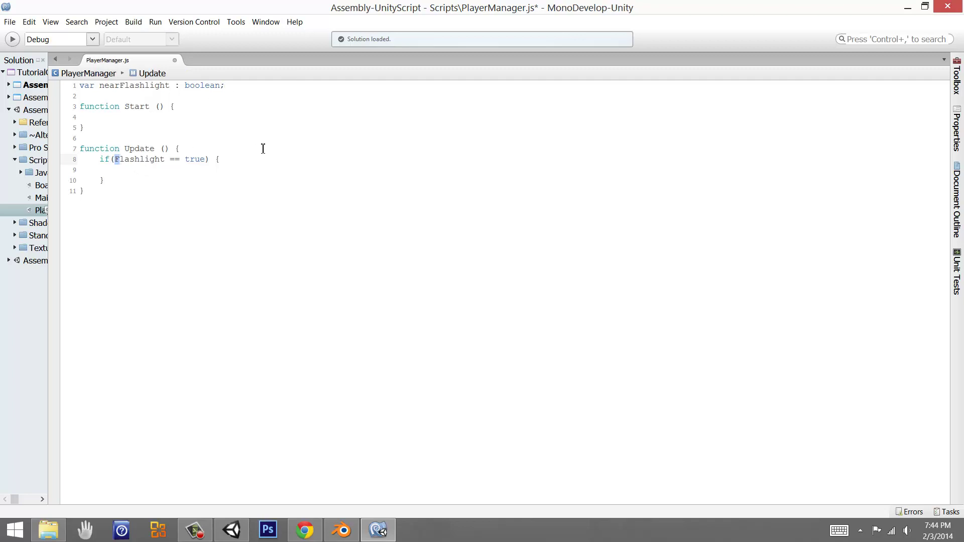
text(hasF)
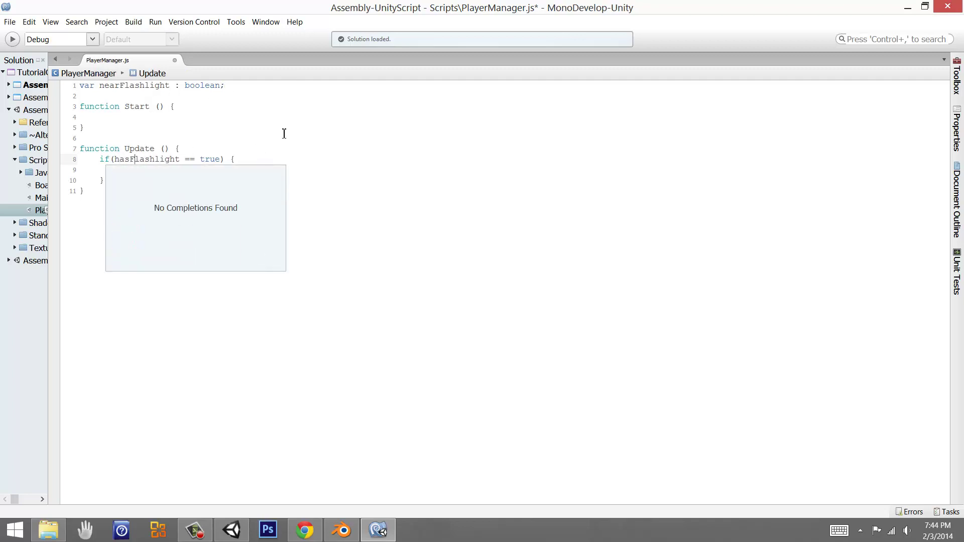
double_click(159, 159)
text(748.5481)
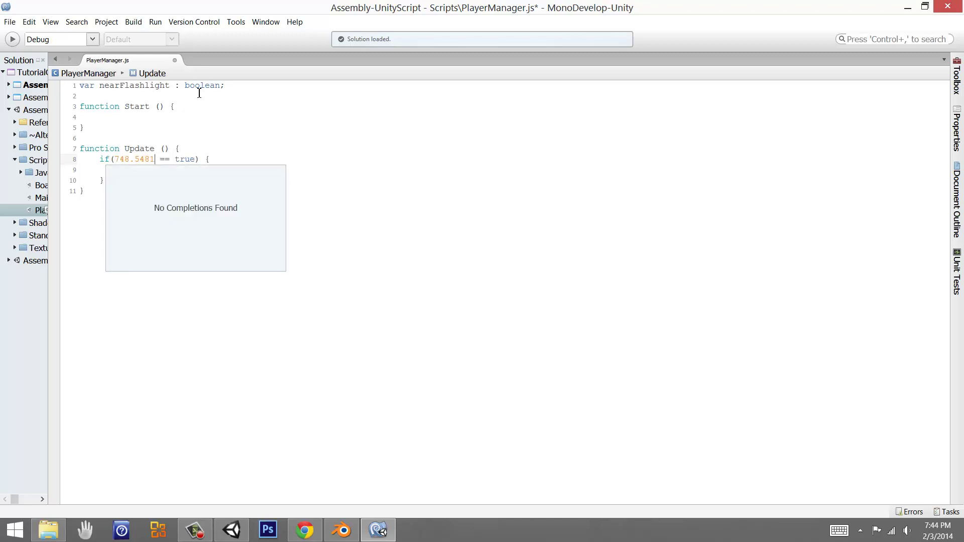
click(241, 85)
key(ctrl+z)
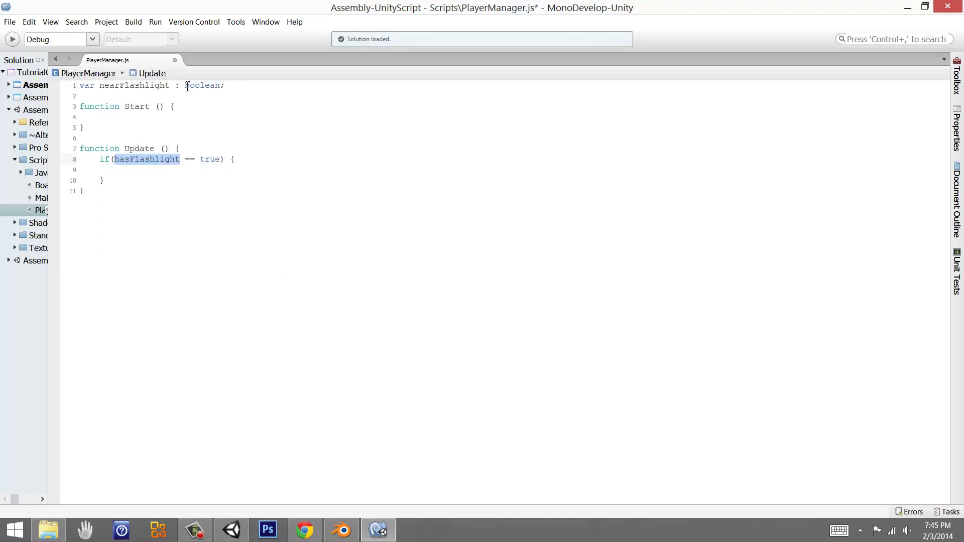
Declare a second boolean variable named hasFlashlight on the line below nearFlashlight.
click(221, 85)
text(;)
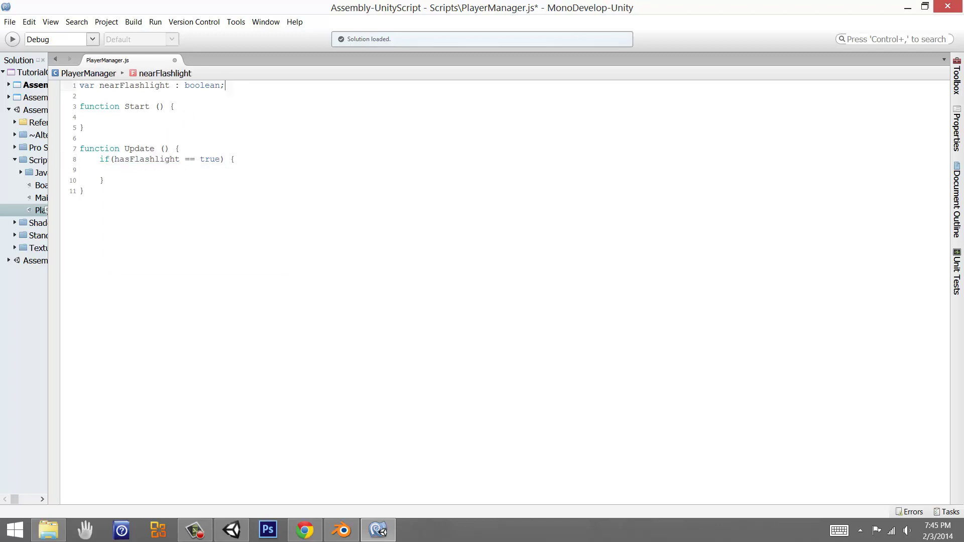
key(Return)
text(var hasFlashlight)
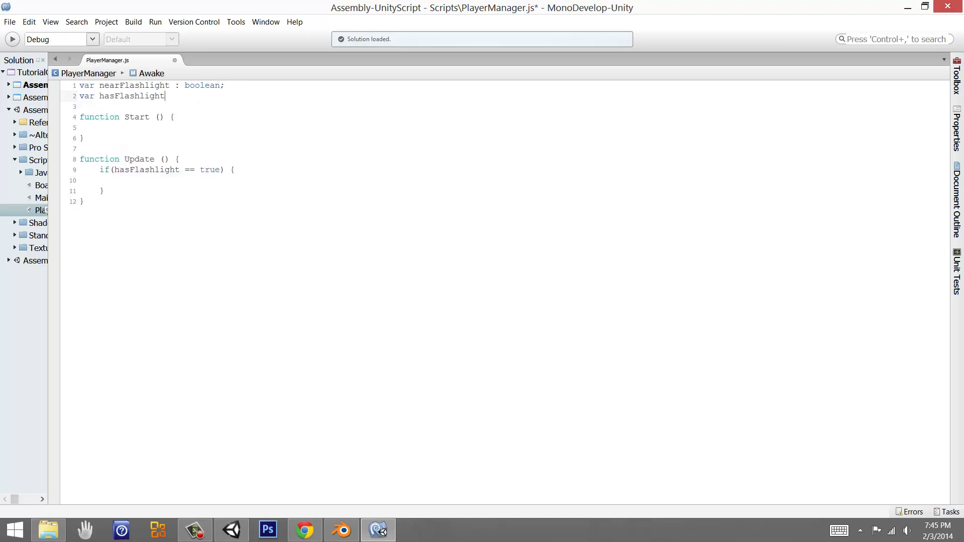
text( : boolean;)
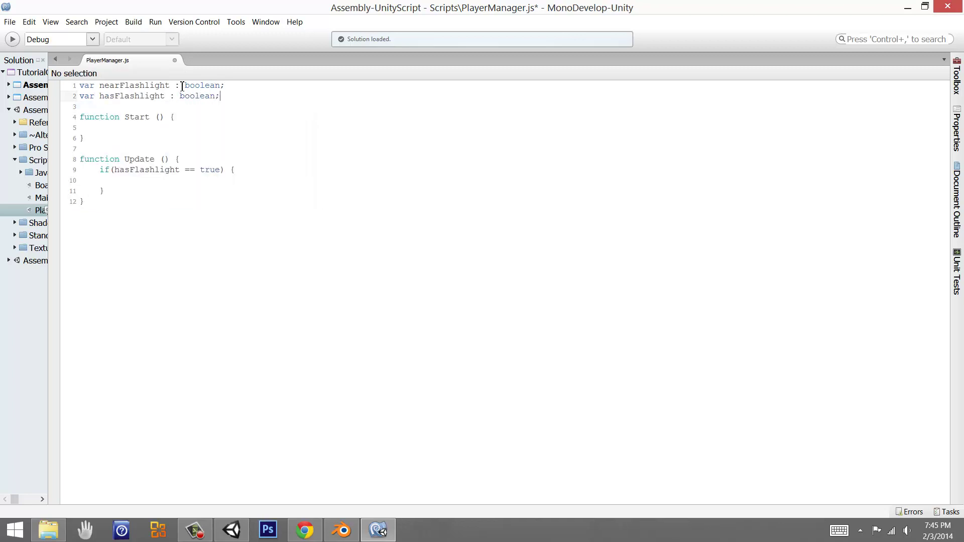
Add an OnGUI function with an empty body below the Update function.
click(157, 180)
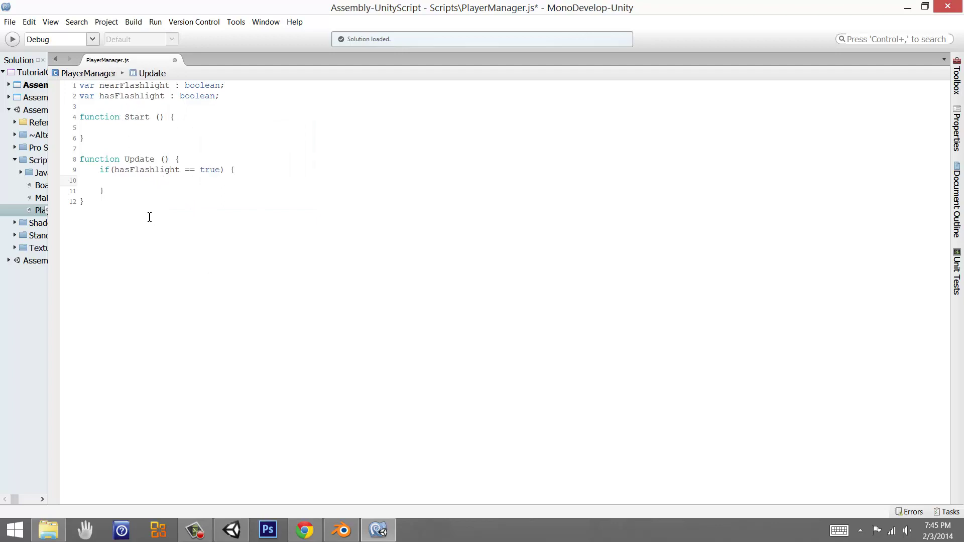
click(133, 219)
key(Return)
key(Return)
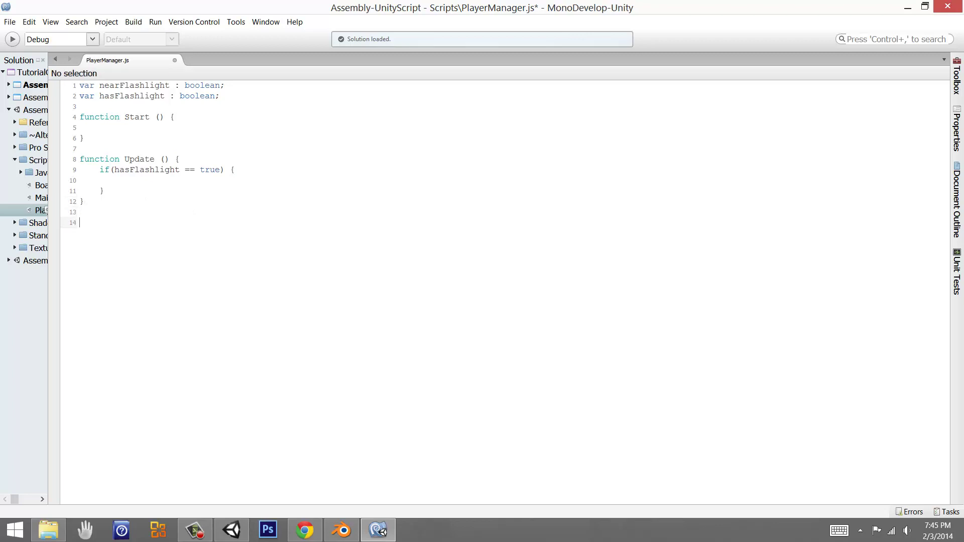
text(function OnGUI () {)
key(Return)
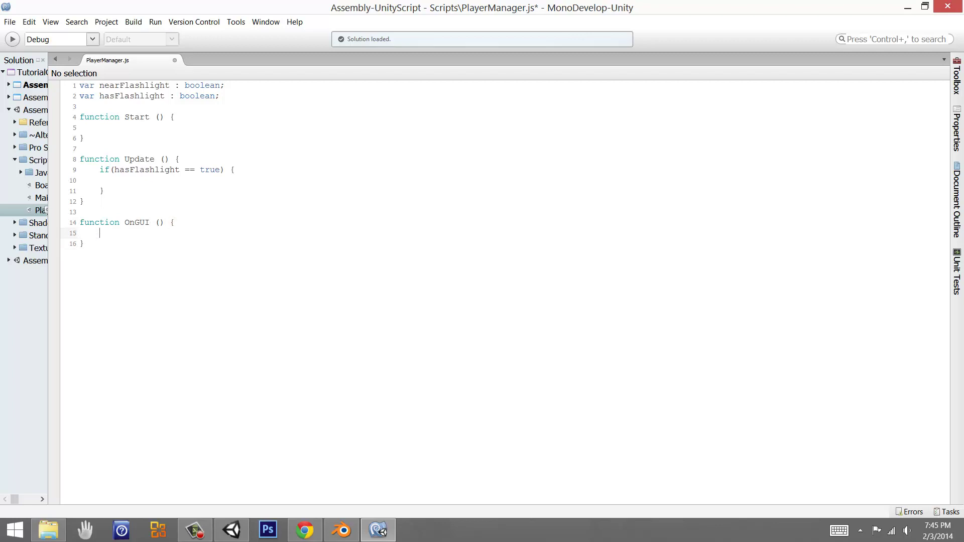
Move the if(hasFlashlight == true) block out of the Update function and into the OnGUI function.
text(if)
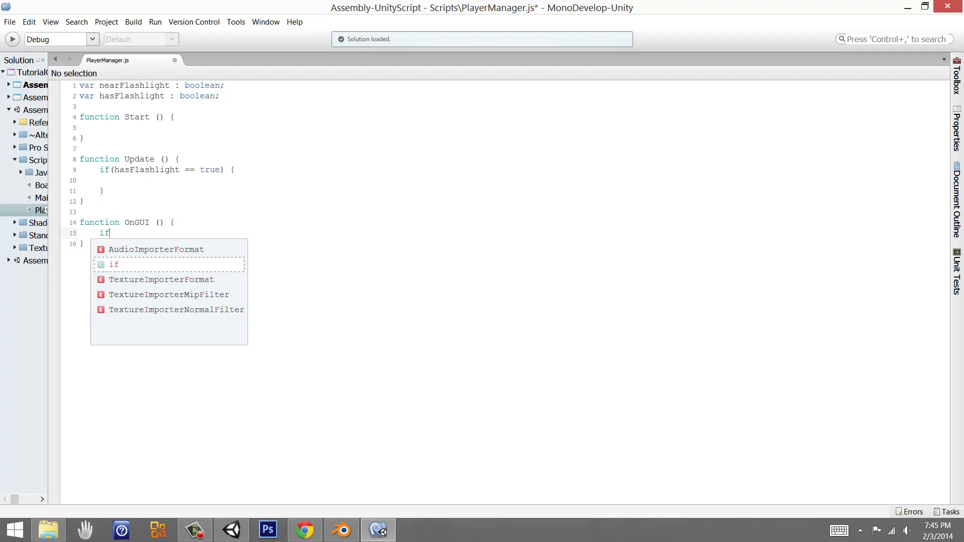
text(()
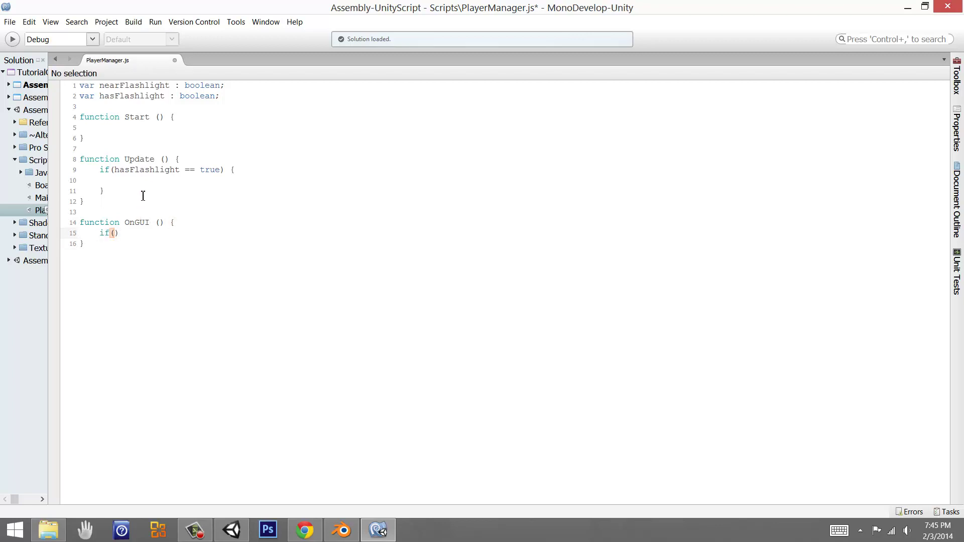
click(104, 191)
shift+click(100, 169)
key(ctrl+c)
key(Delete)
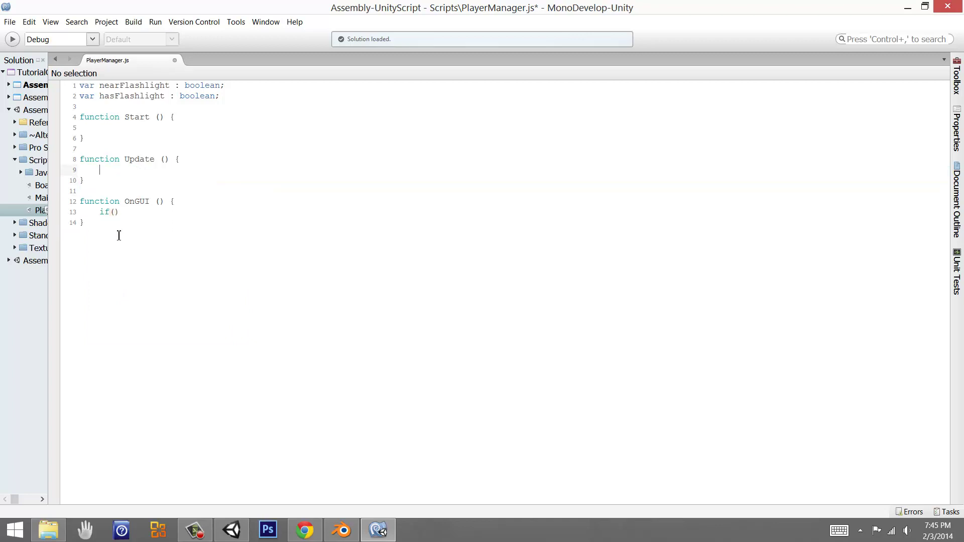
drag(123, 213, 103, 215)
key(ctrl+v)
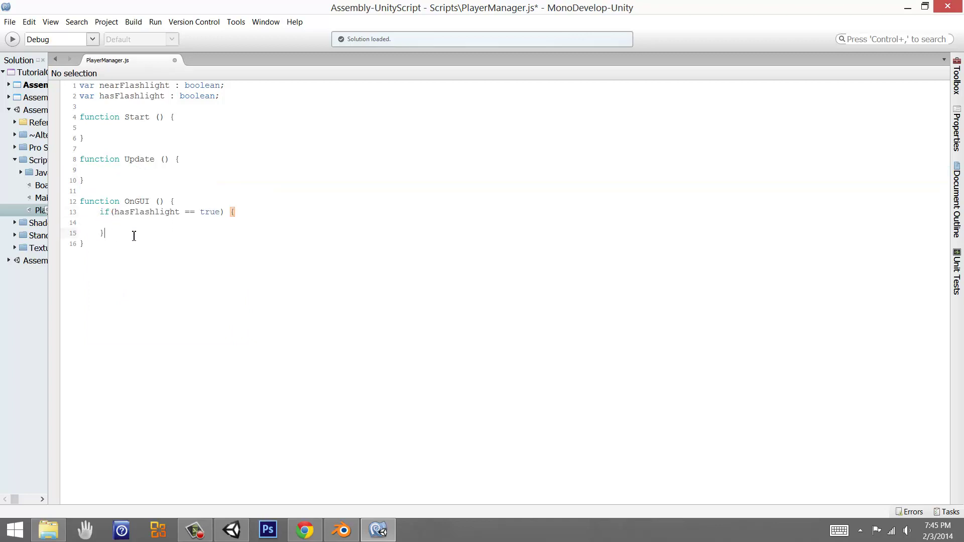
Add a GUI.DrawTexture call with empty parentheses and a closing semicolon inside the hasFlashlight if block.
click(173, 223)
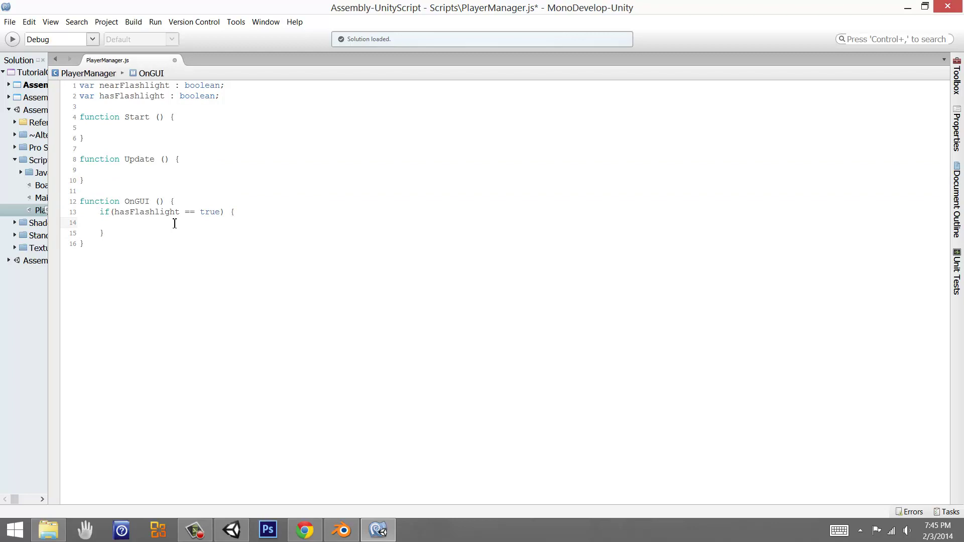
key(Tab)
text(GUI.)
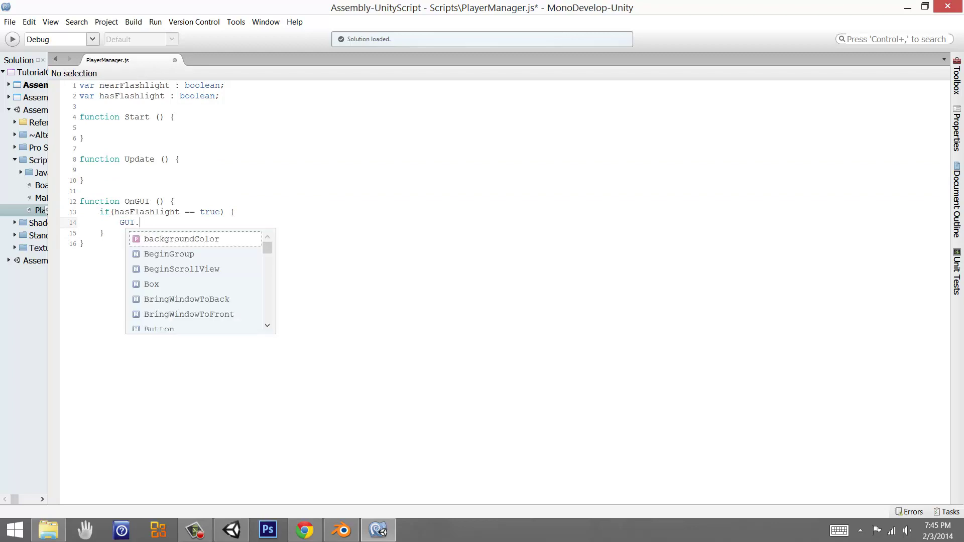
text(La)
key(BackSpace)
key(BackSpace)
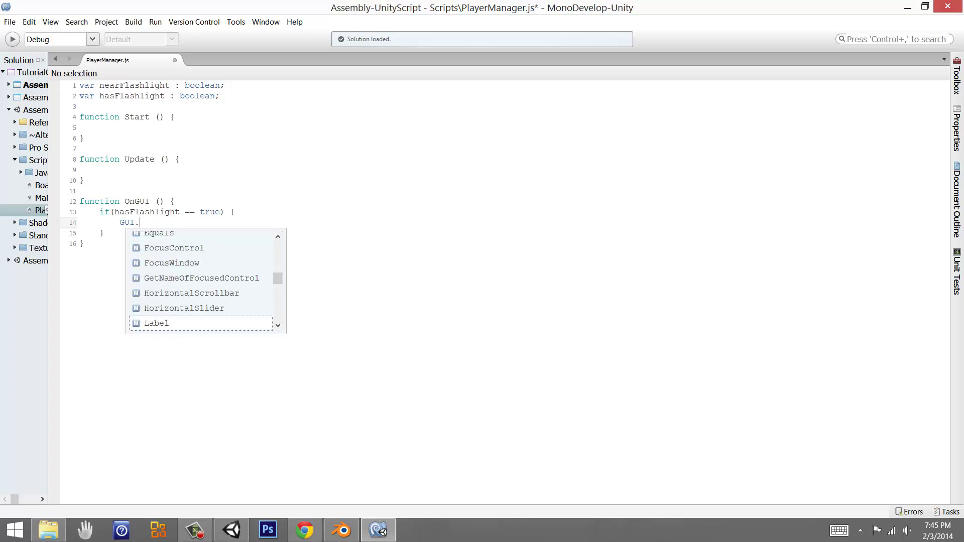
text(Draw)
key(Return)
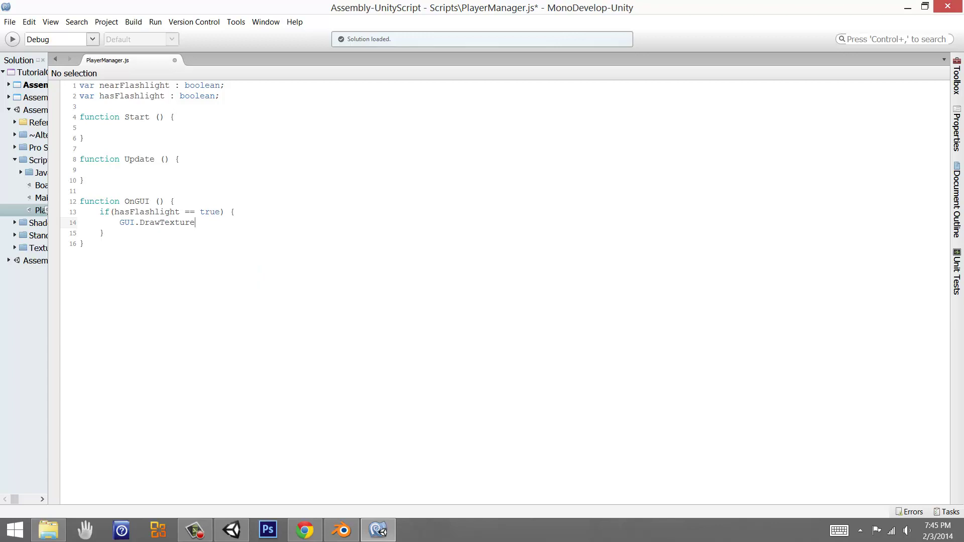
text(();)
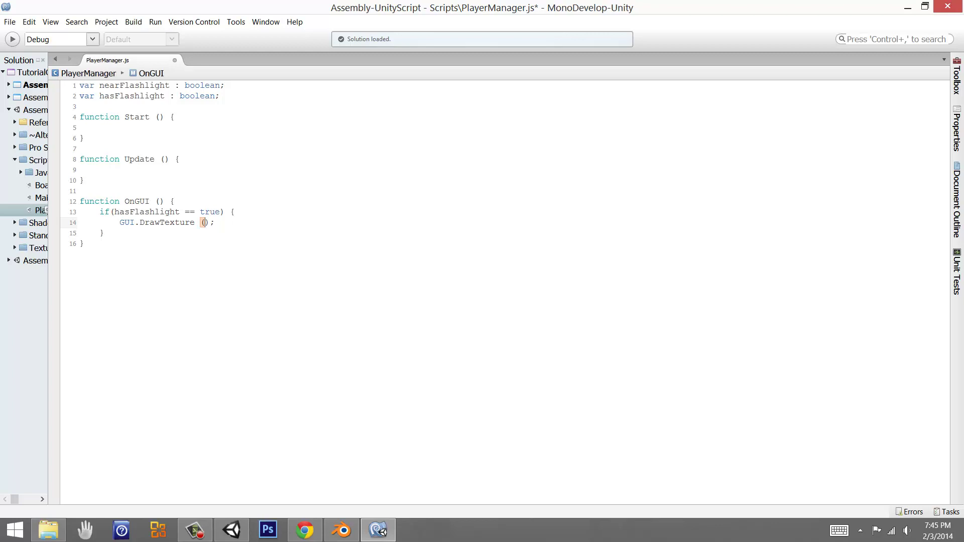
Give the DrawTexture call an empty new Rect() as its first argument and FlashLightTexture as its second.
text((),)
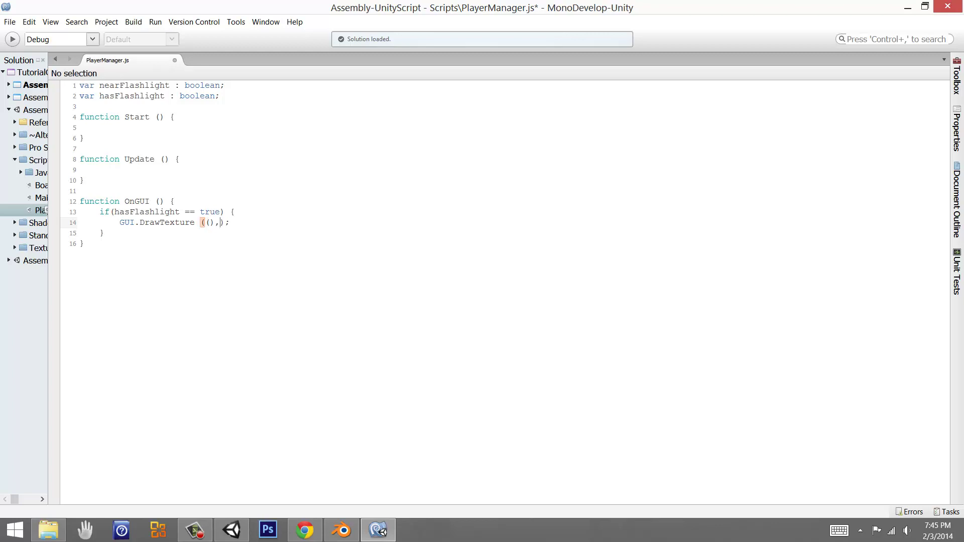
text(FlashLight)
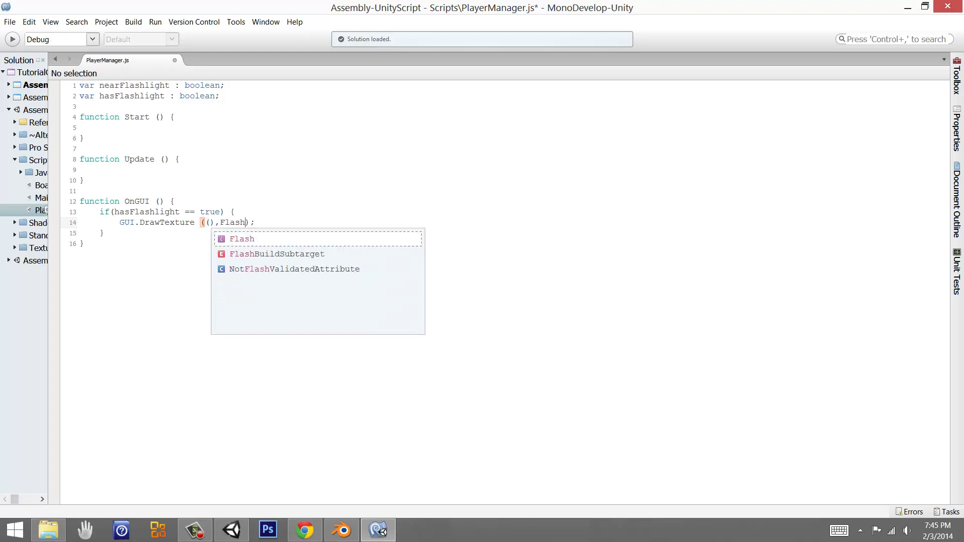
text(Texture)
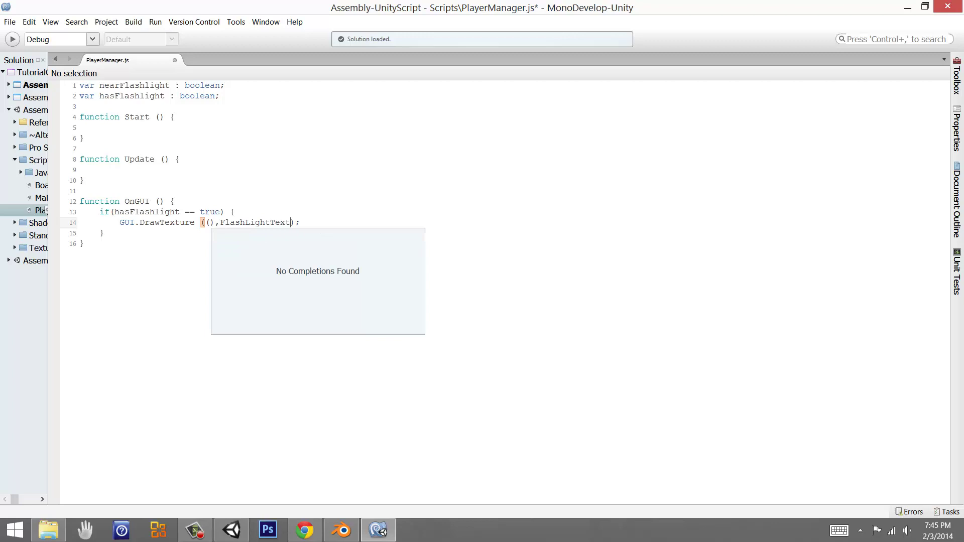
click(302, 223)
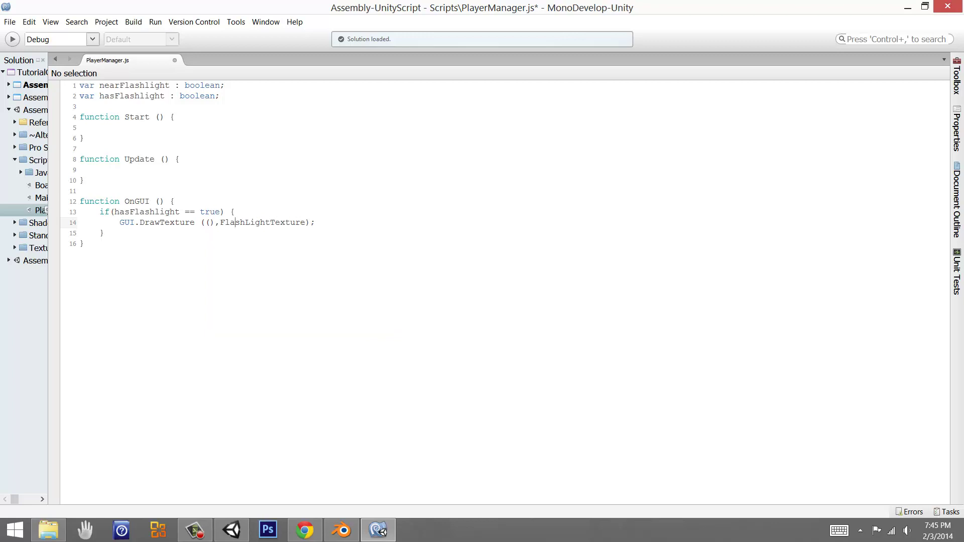
click(206, 223)
text(new Rec)
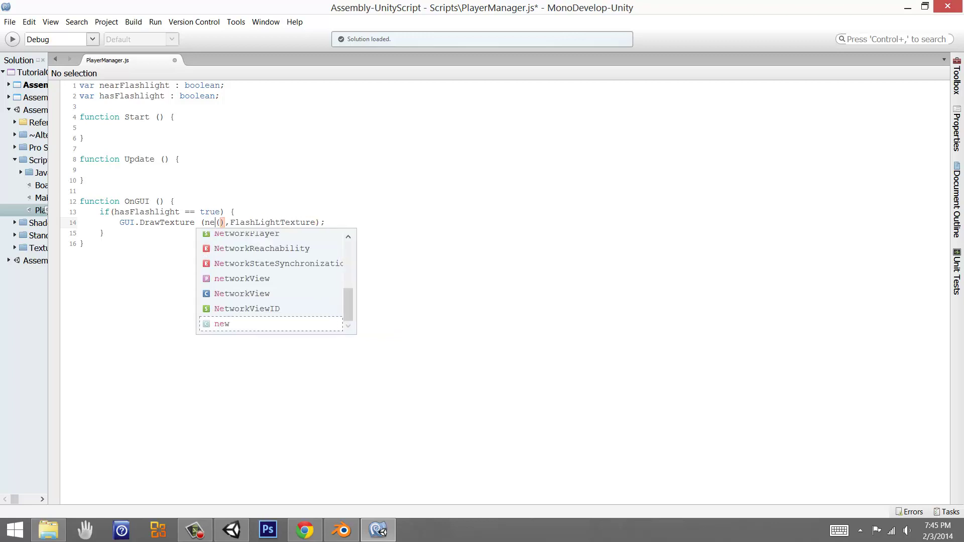
text(t()
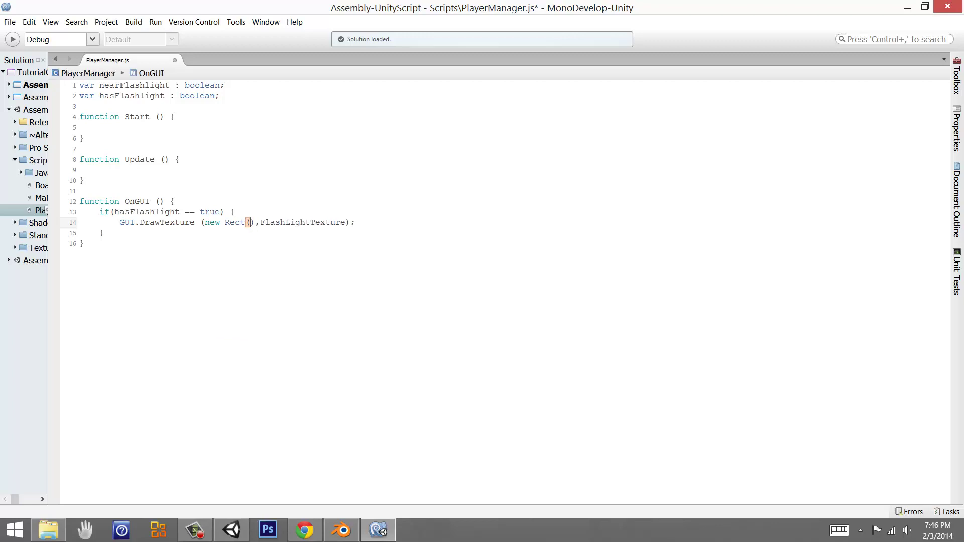
text(Scree)
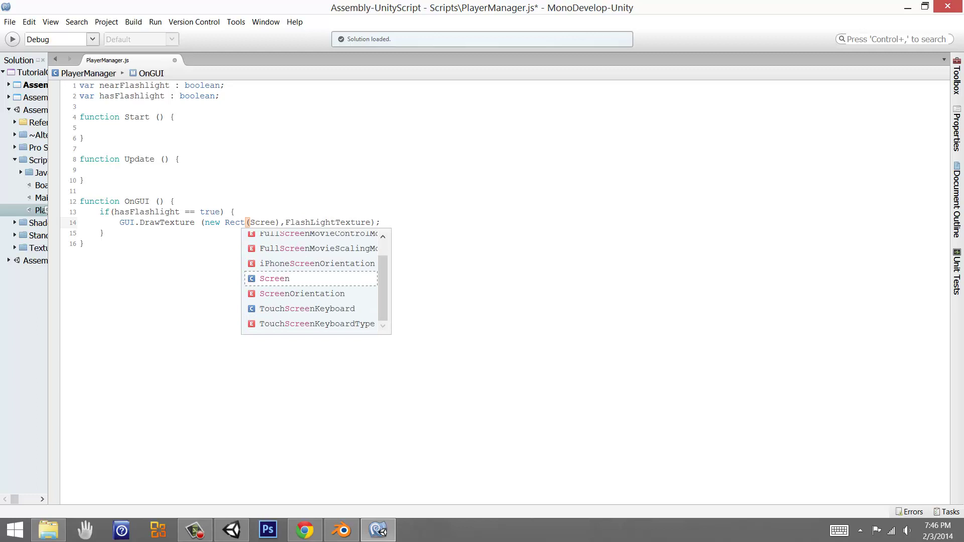
key(Return)
text(.wi)
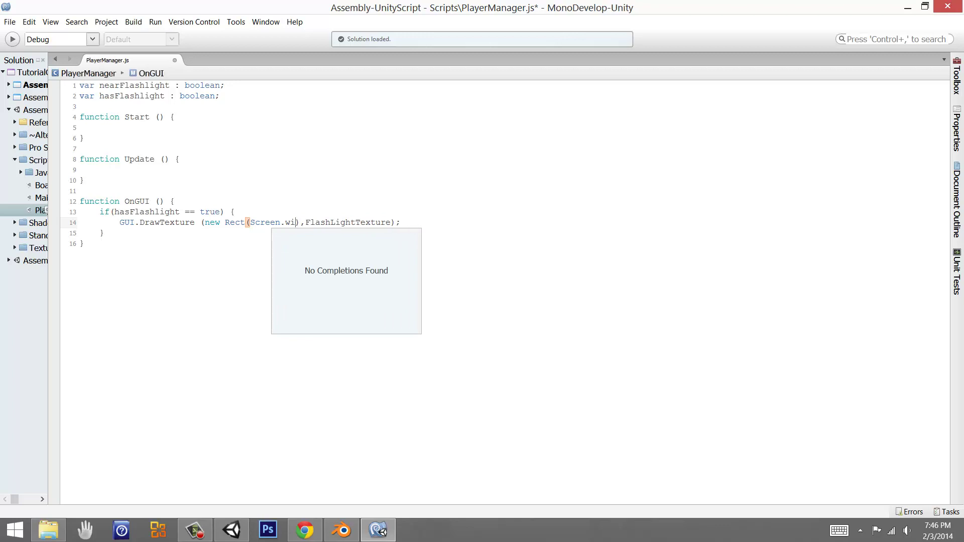
key(BackSpace)
key(BackSpace)
key(BackSpace)
key(BackSpace)
key(BackSpace)
key(BackSpace)
key(BackSpace)
key(BackSpace)
key(BackSpace)
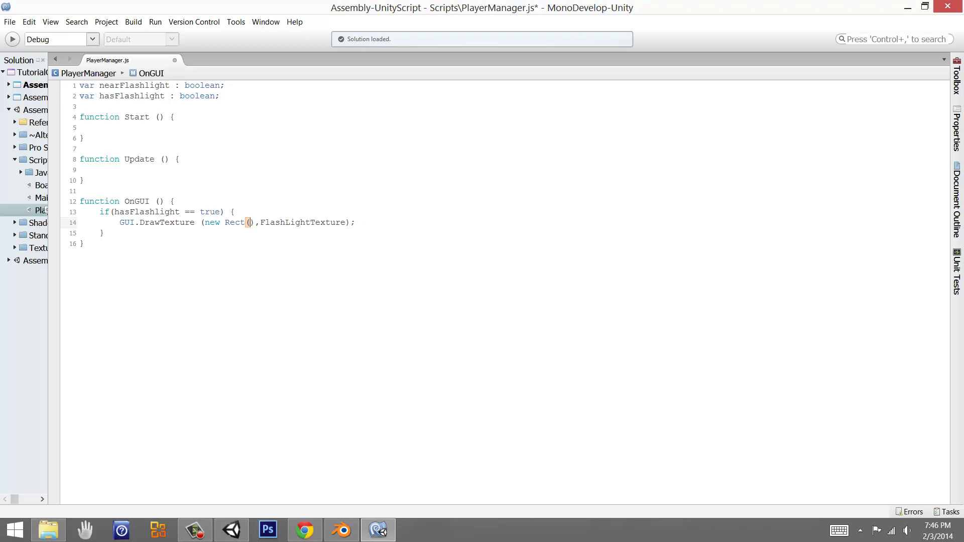
Fill the new Rect in the DrawTexture call with the arguments 10, Screen.height - 35, 30, 30.
text(10,)
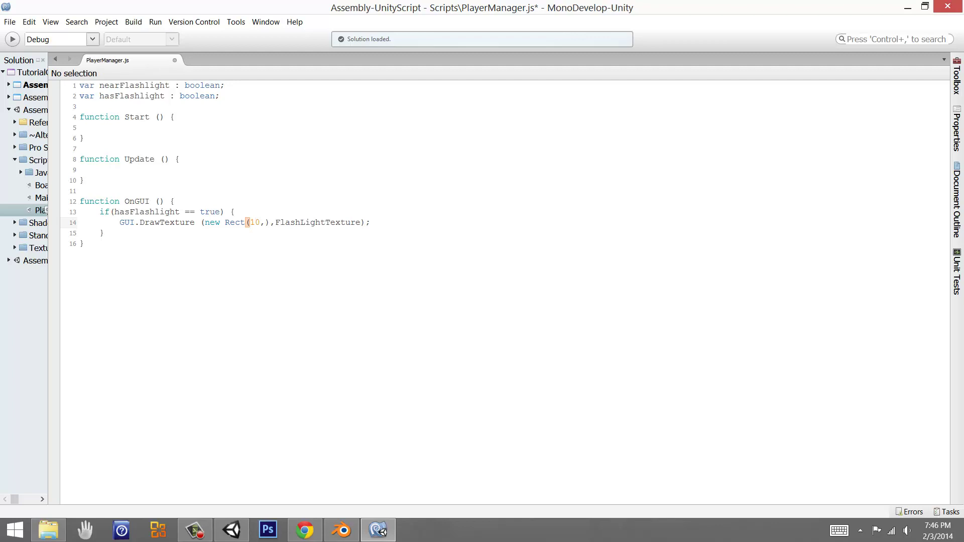
text(Screen)
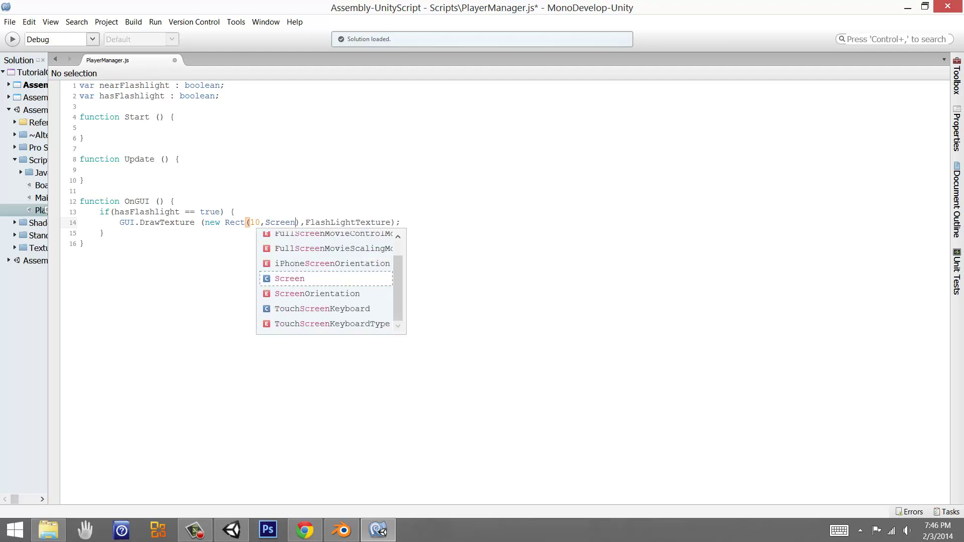
text(.height)
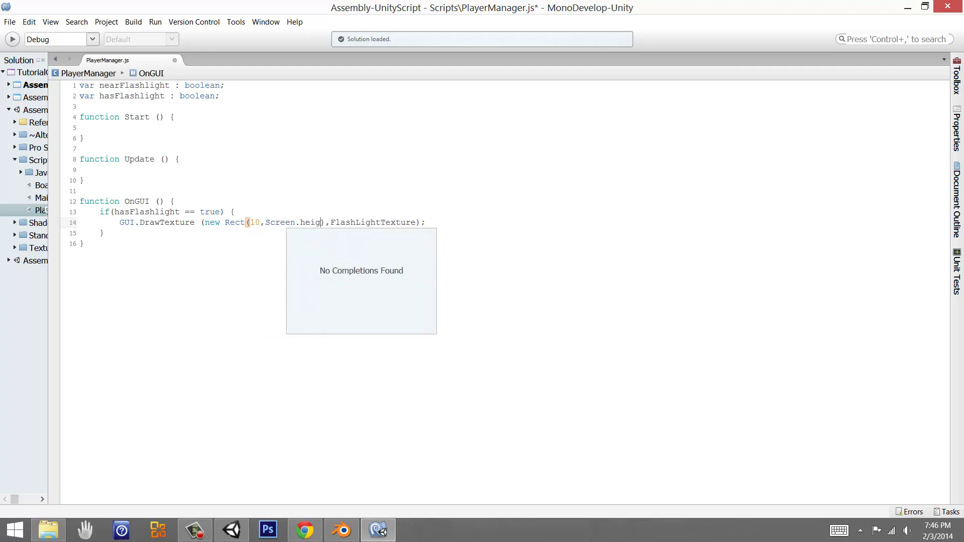
text( -)
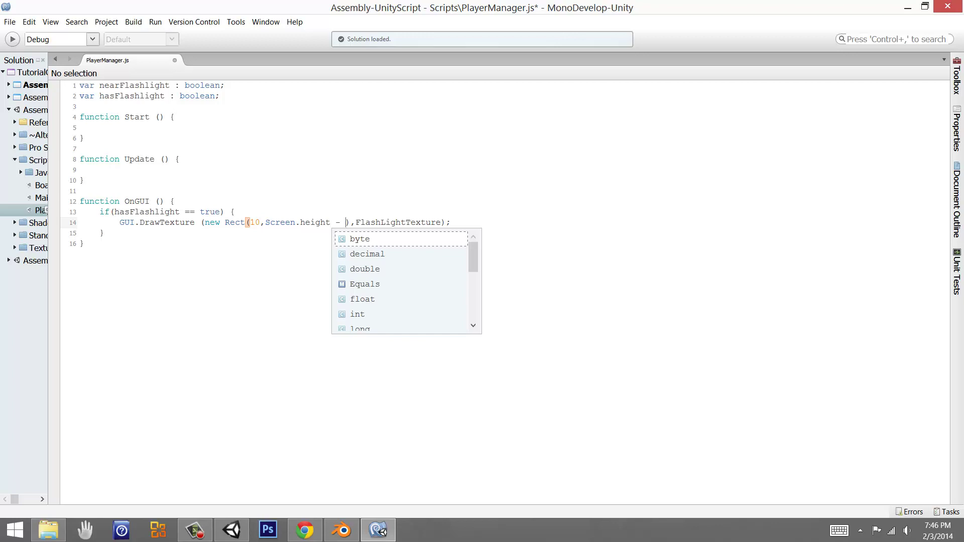
text(35,)
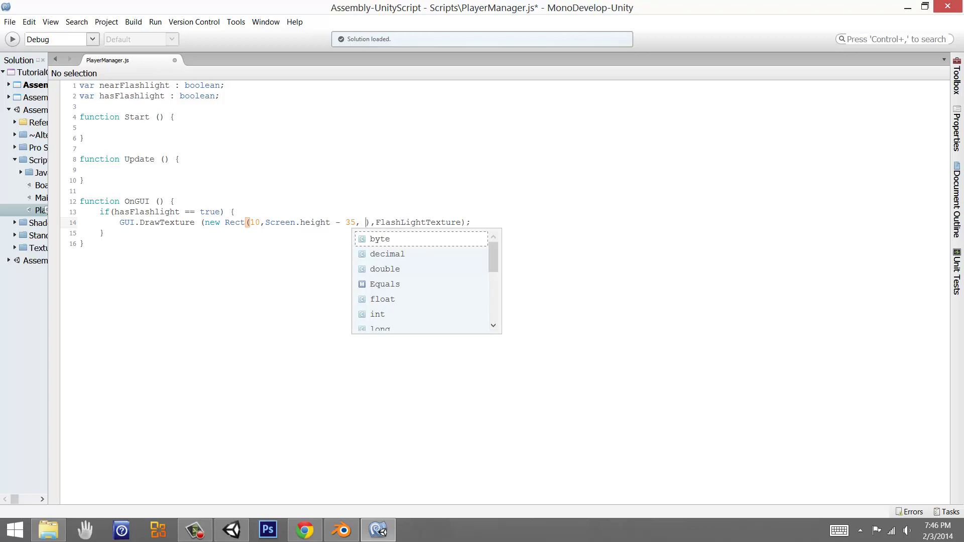
text( 30,30)
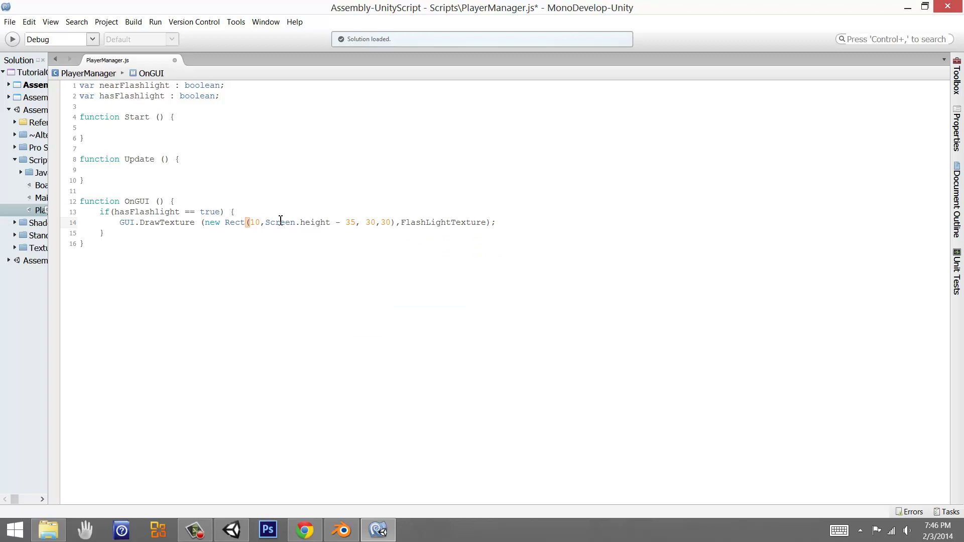
double_click(257, 223)
click(347, 222)
drag(366, 222, 397, 223)
Declare a FlashLightTexture variable of type Texture2D below the hasFlashlight variable and save the script.
double_click(404, 223)
key(ctrl+c)
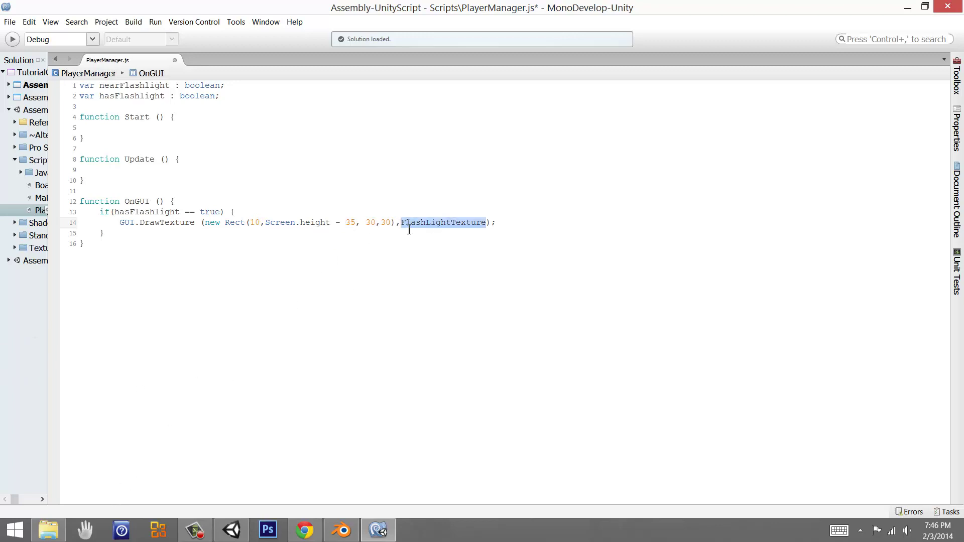
click(226, 96)
key(Return)
text(var)
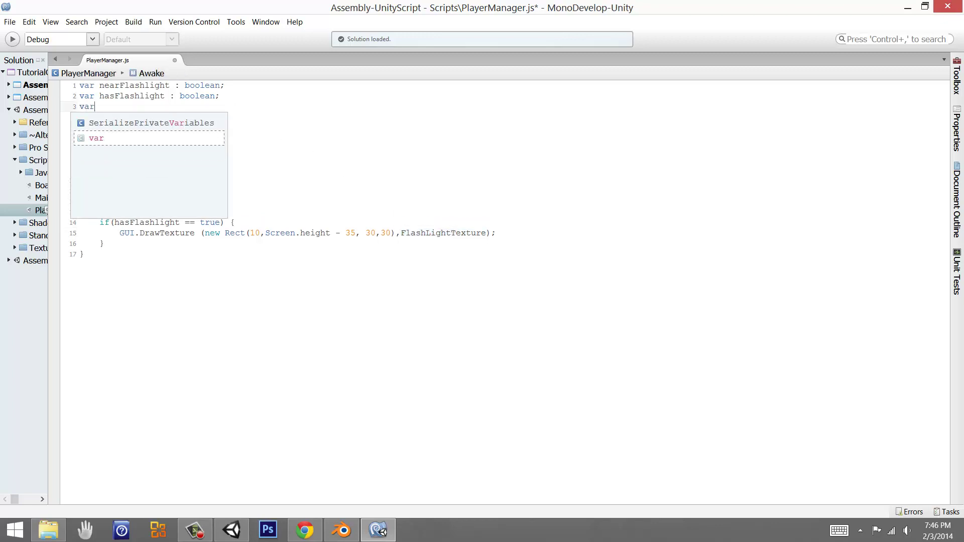
key(ctrl+v)
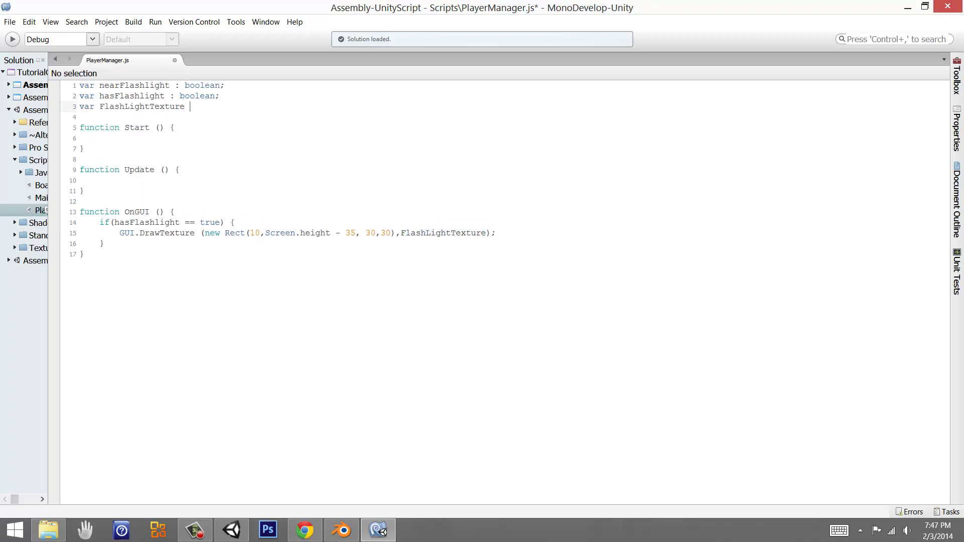
text(: Te)
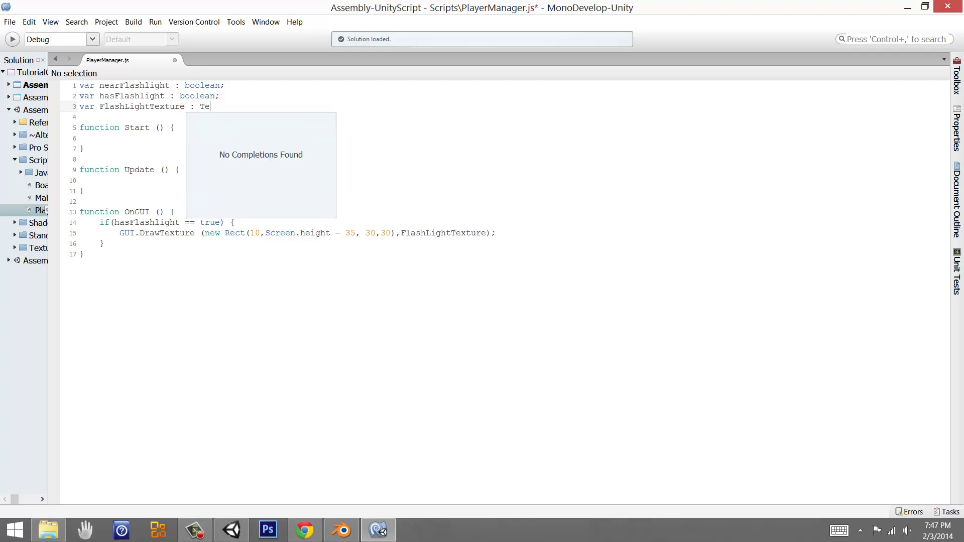
key(BackSpace)
key(BackSpace)
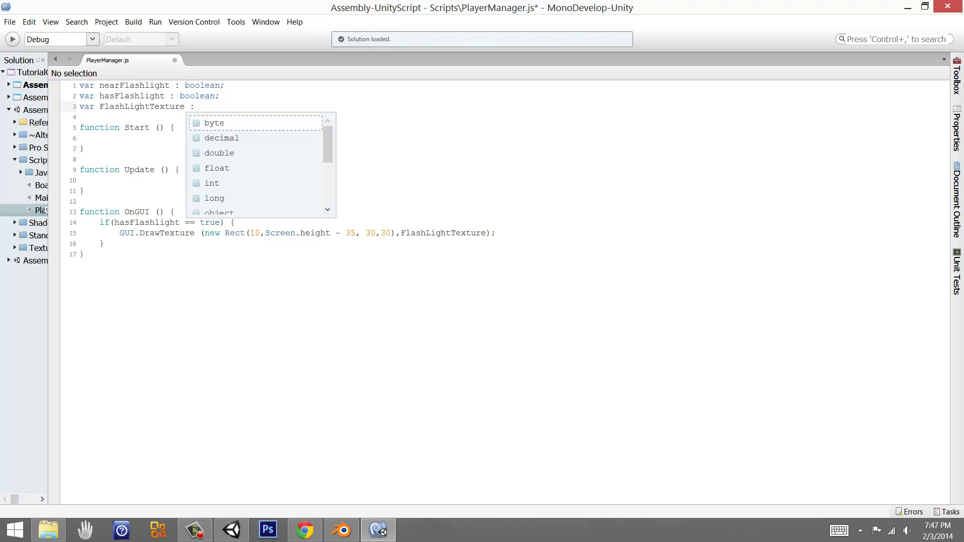
text(2)
text(T)
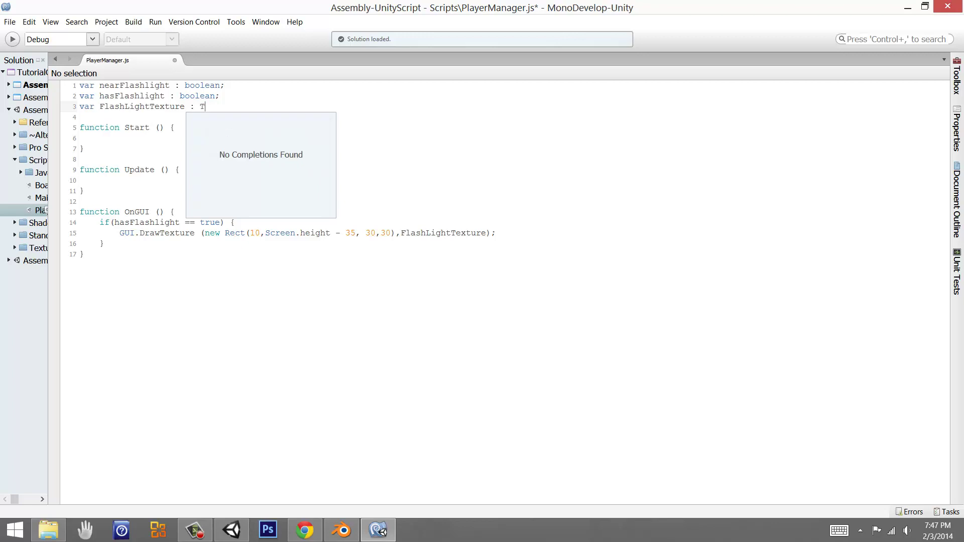
text(exture2D;)
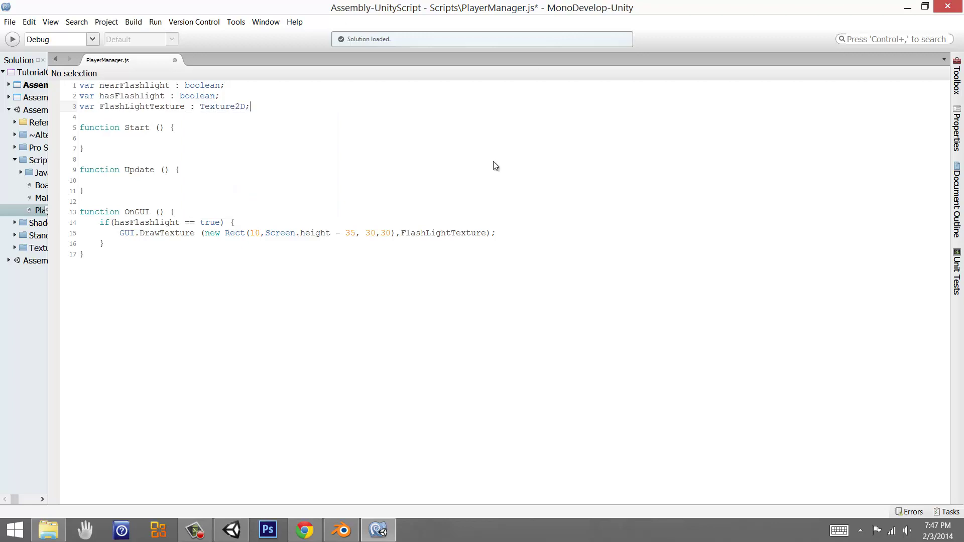
key(ctrl+s)
drag(200, 106, 248, 106)
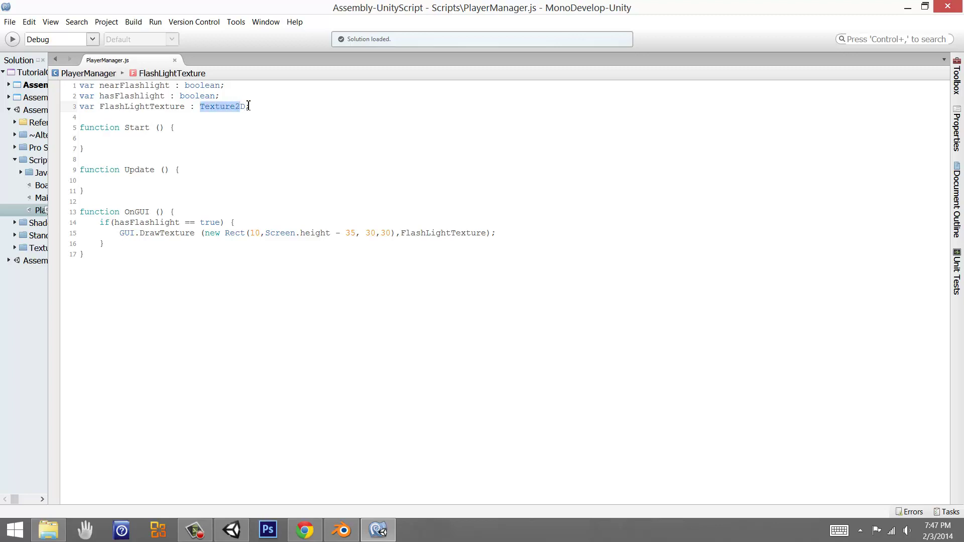
Add an OnTriggerStay function with the parameter hit : Collider and an empty body below the OnGUI function.
click(141, 256)
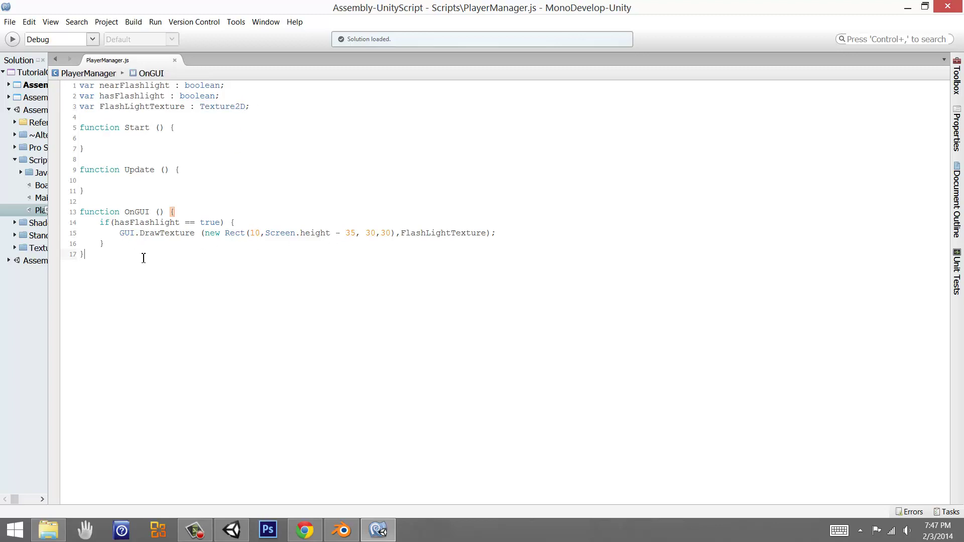
key(Return)
key(Return)
text(fucntio)
key(BackSpace)
key(BackSpace)
key(BackSpace)
key(BackSpace)
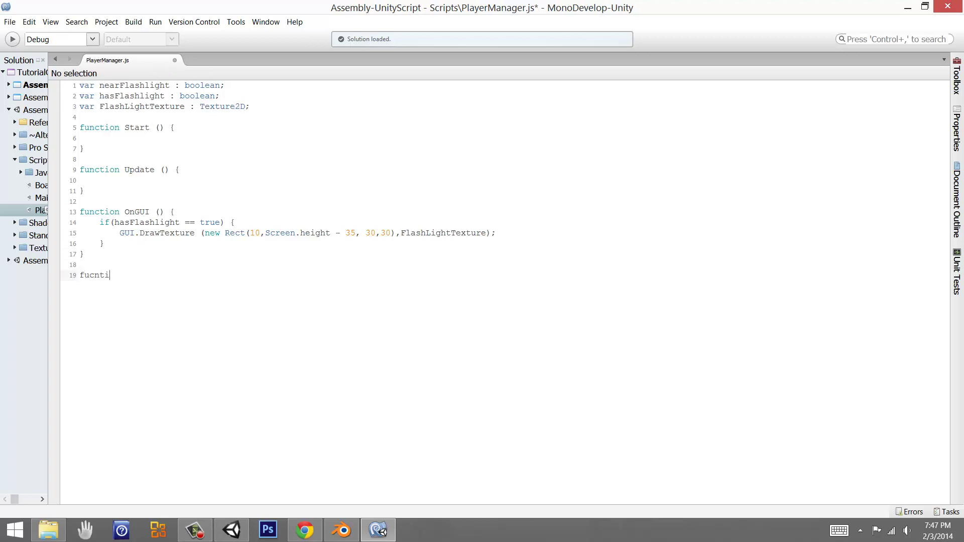
text(nction OnTriggerStay() {)
key(Return)
key(Return)
text(})
key(Up)
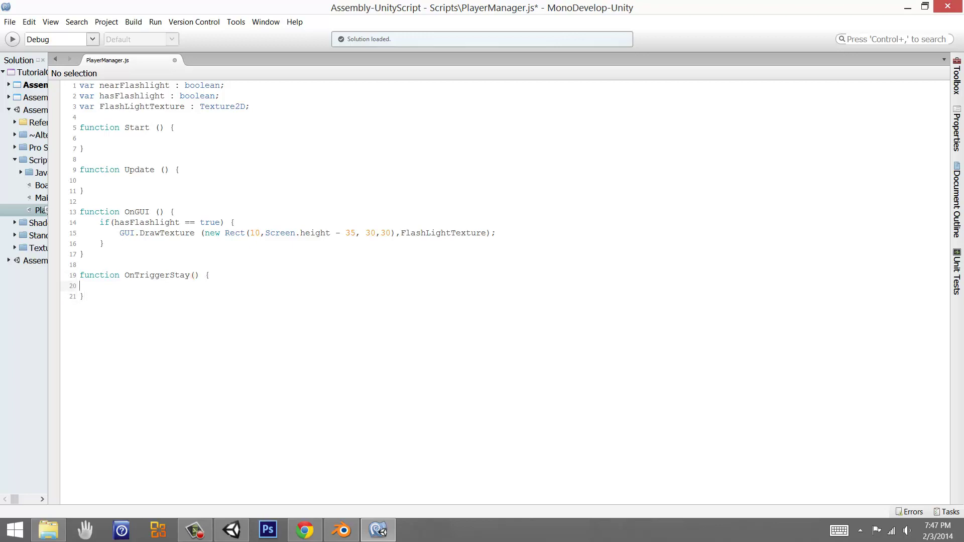
click(193, 275)
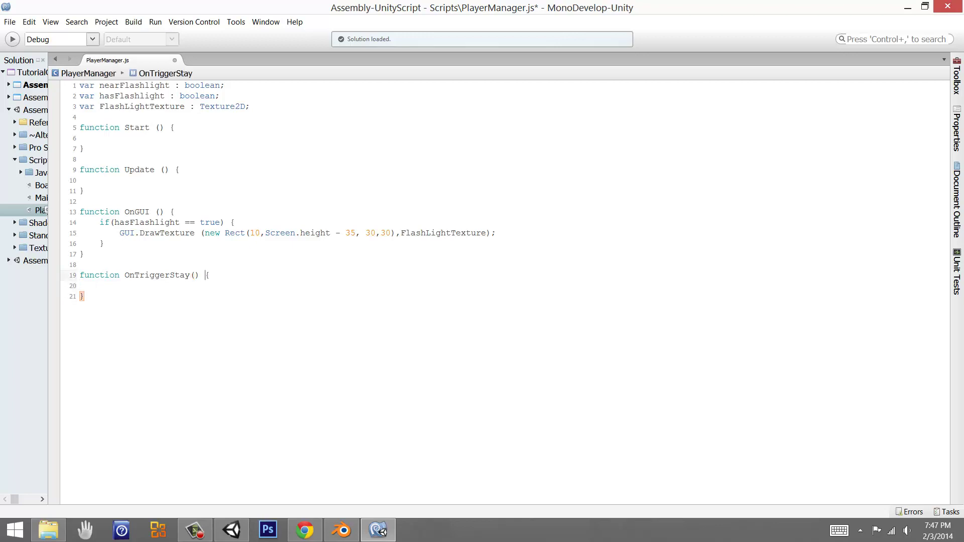
text(hit : Collider)
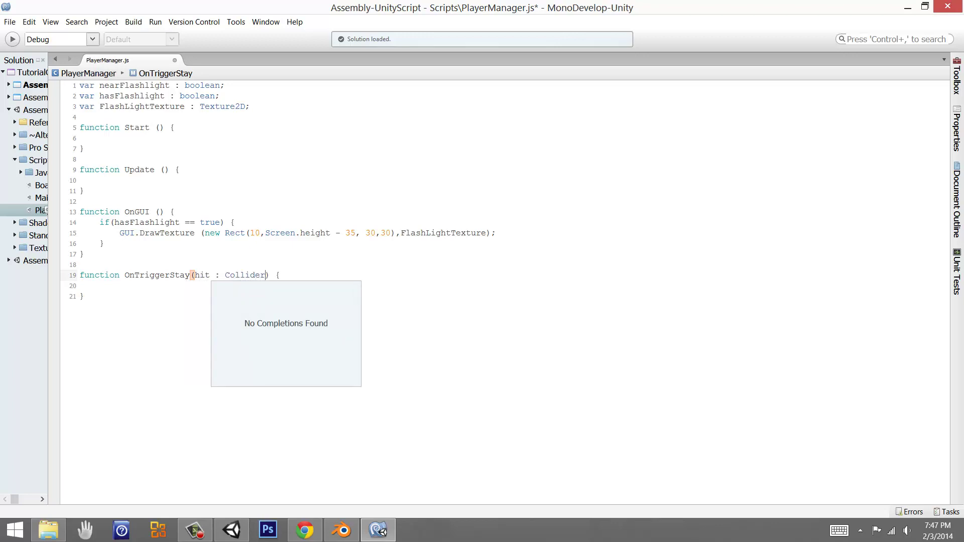
Add an if block inside OnTriggerStay with the condition hit.gameObject.tag == "Flashlight".
click(99, 285)
text(if() {)
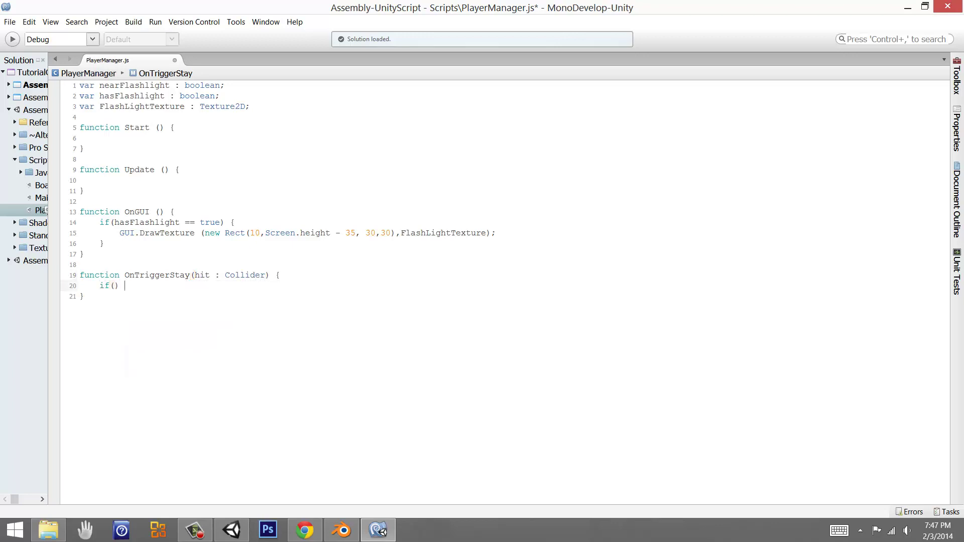
key(Return)
click(114, 286)
text(hit.g)
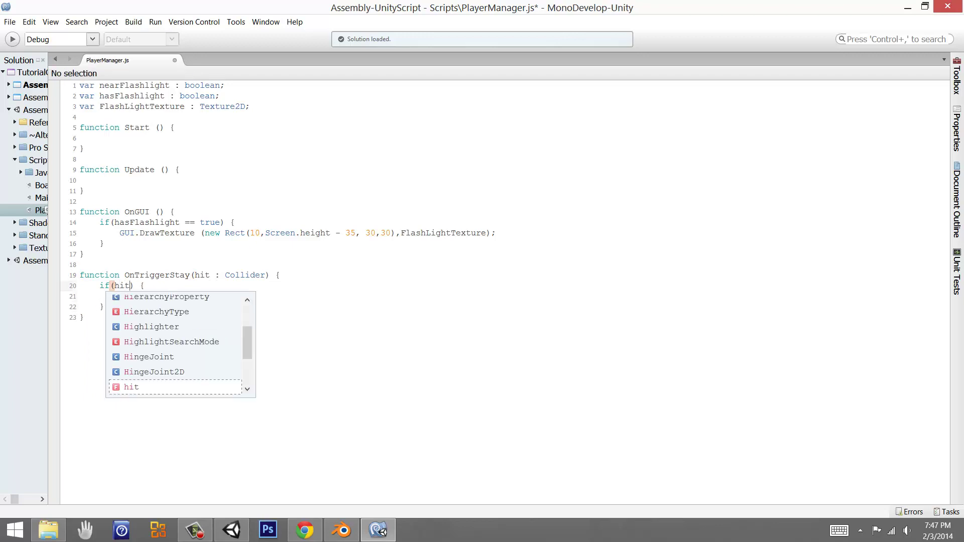
text(ameObject)
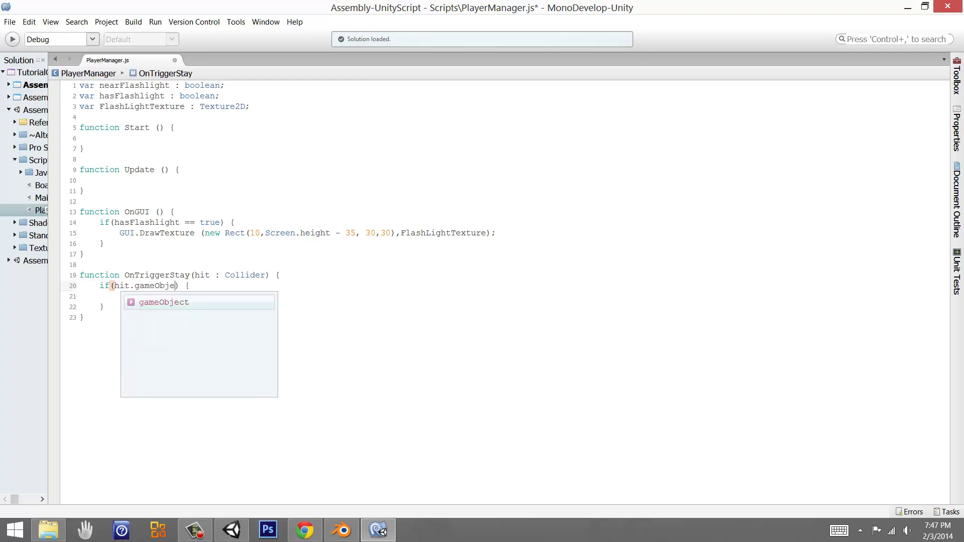
text(.tag == )
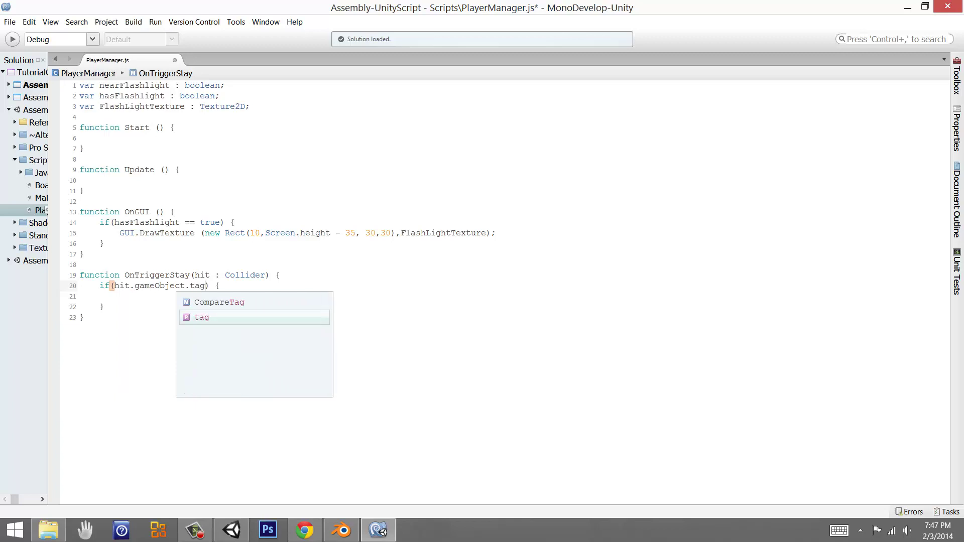
text(")
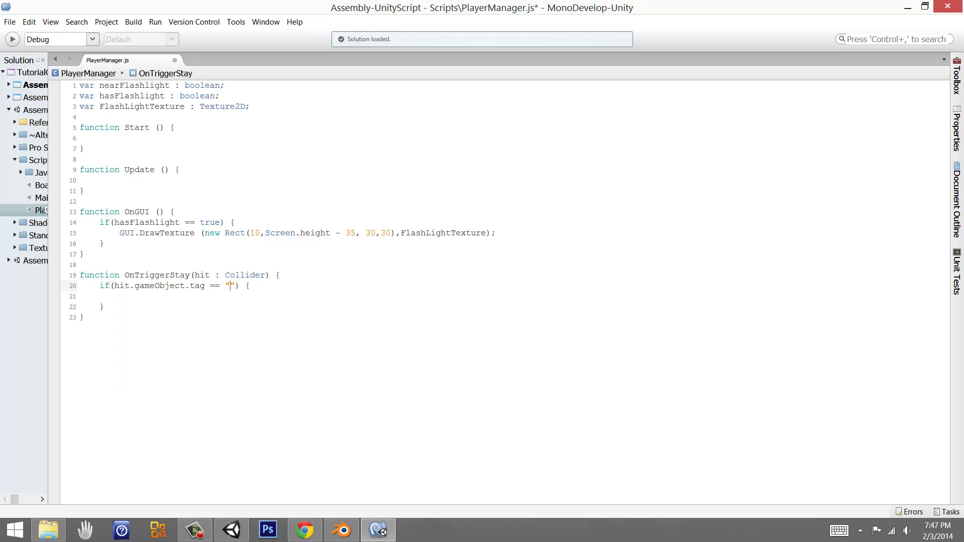
text(Flashlight)
Set nearFlashlight = true; inside the Flashlight tag check of OnTriggerStay.
click(120, 296)
text(near)
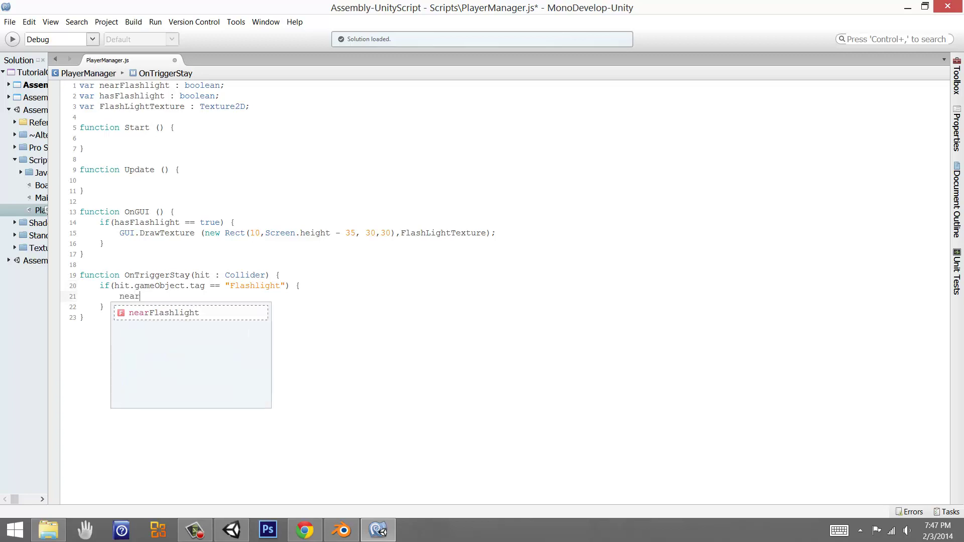
text(Flas)
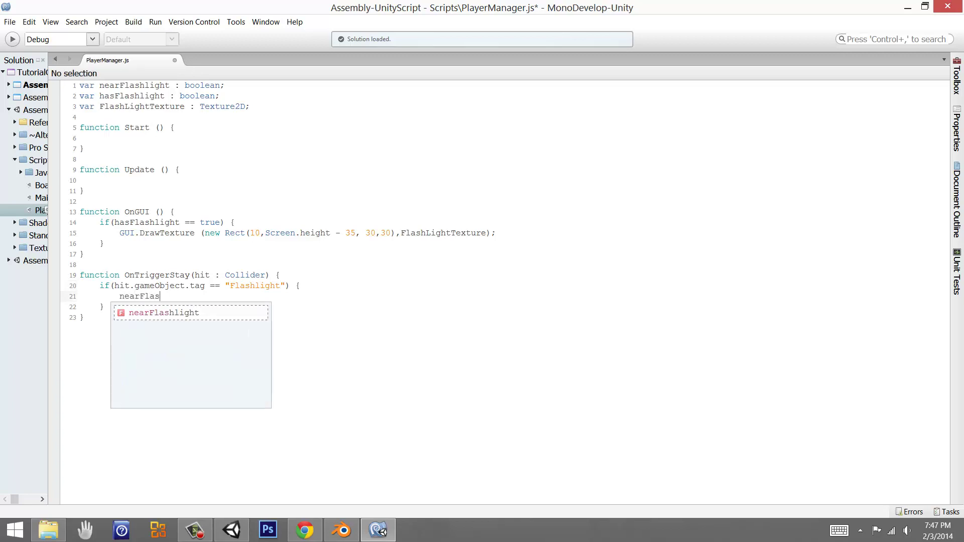
text(hlight = )
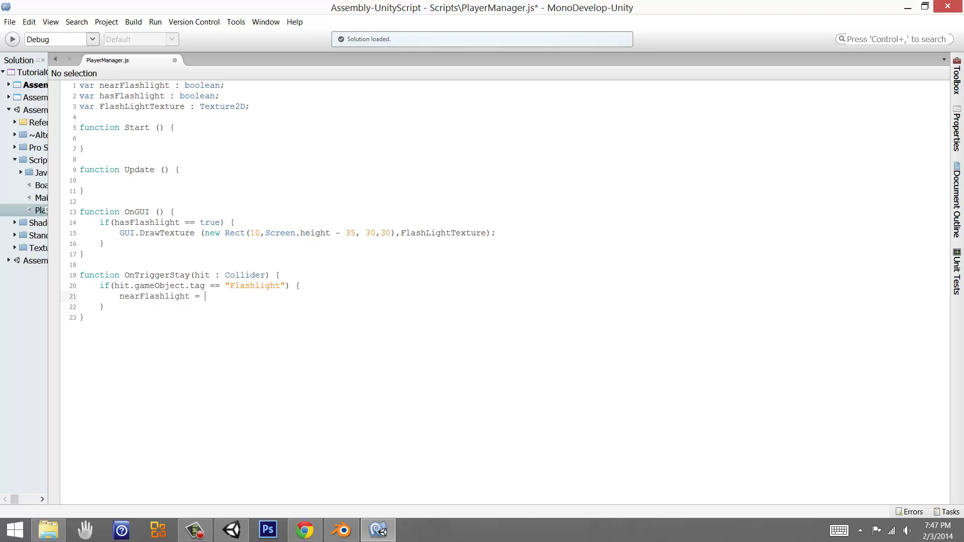
text(true;)
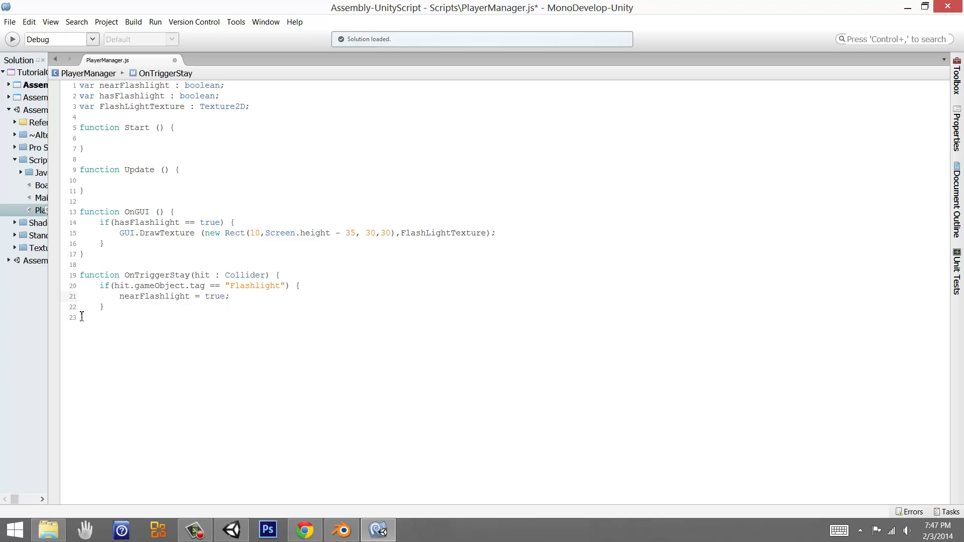
Duplicate the whole OnTriggerStay function below itself and rename the copy OnTriggerExit.
text(})
key(Return)
key(Return)
text(function OnTriggerStay(hit : Collider) { 	if(hit.gameObject.tag == "Flashlight") { 		nearFlashlight = true; 	} })
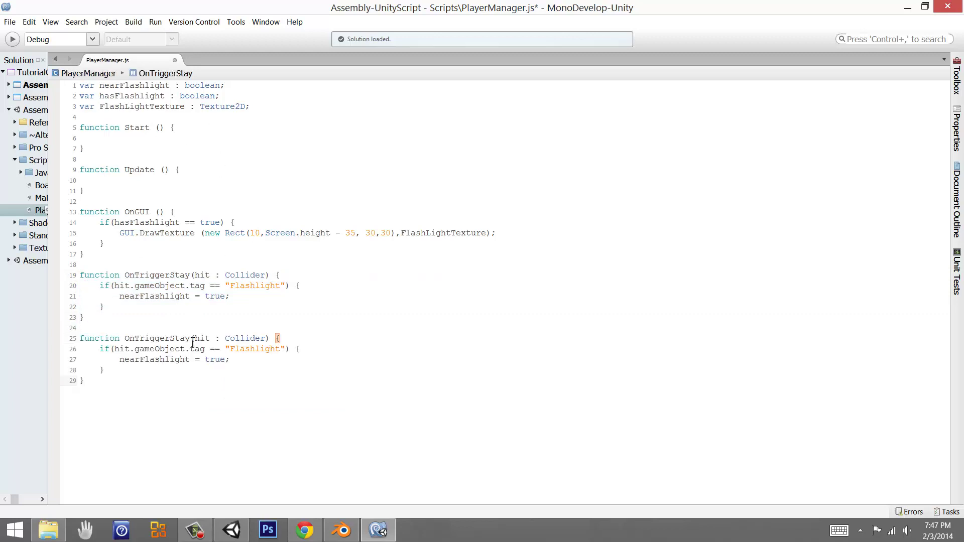
drag(193, 343, 173, 343)
text(Exit)
double_click(210, 337)
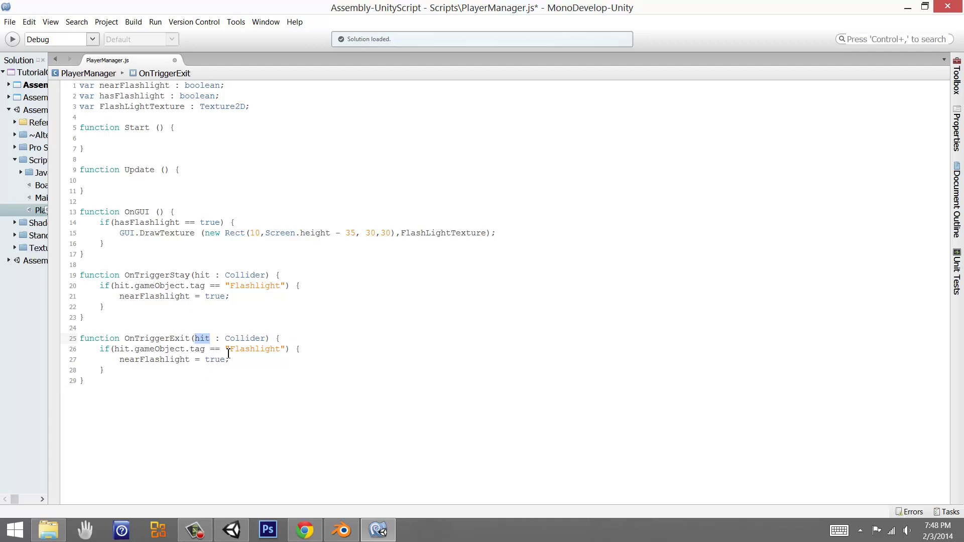
Change the nearFlashlight assignment in OnTriggerExit to false and save the script.
double_click(212, 359)
text(false)
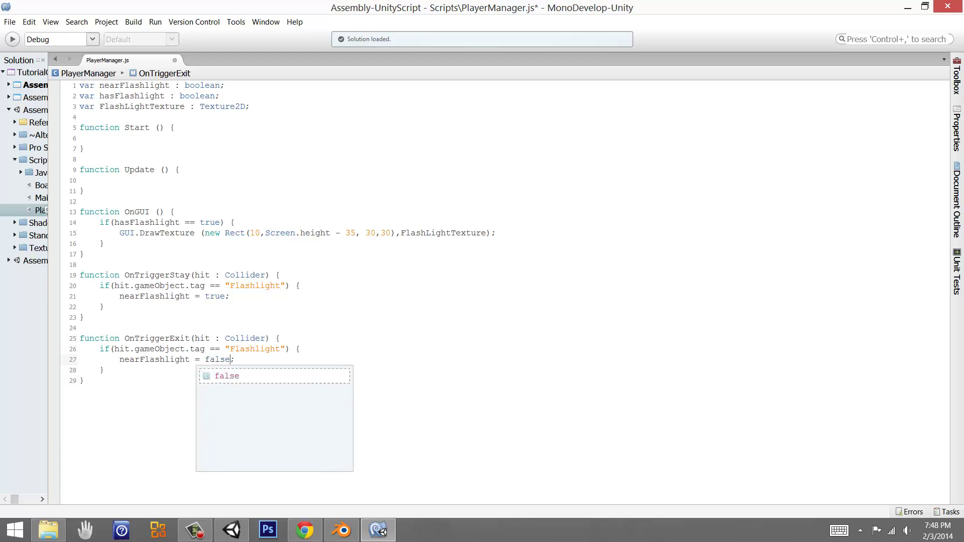
key(Escape)
key(ctrl+s)
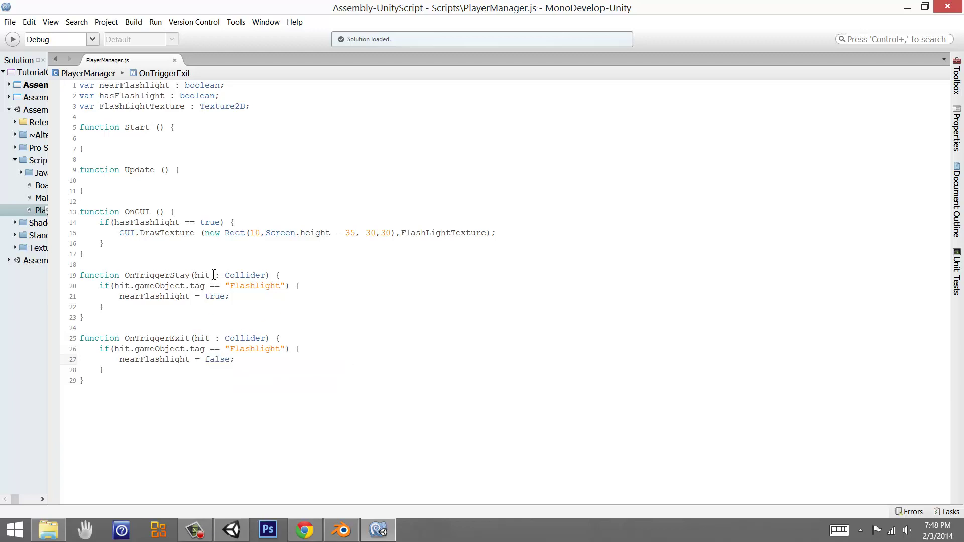
drag(125, 274, 284, 285)
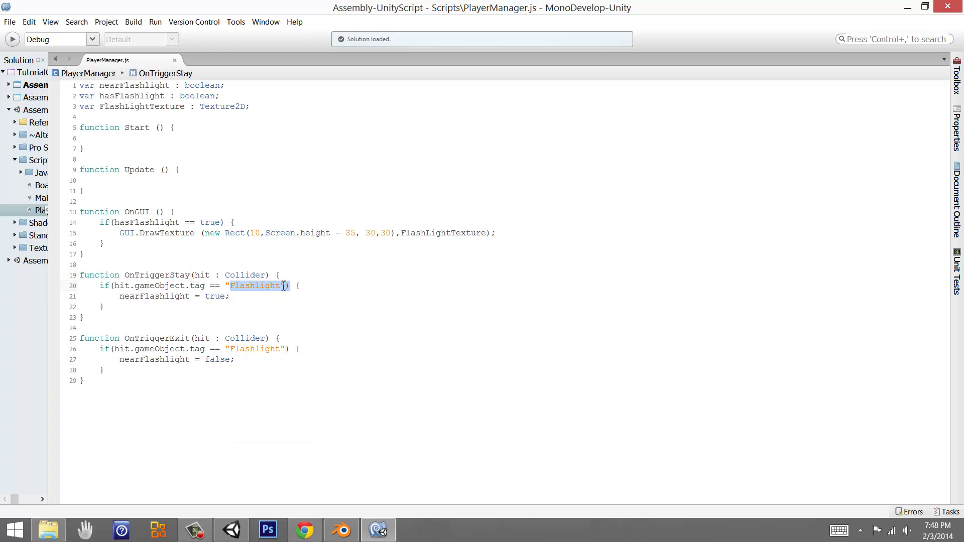
double_click(153, 287)
double_click(146, 297)
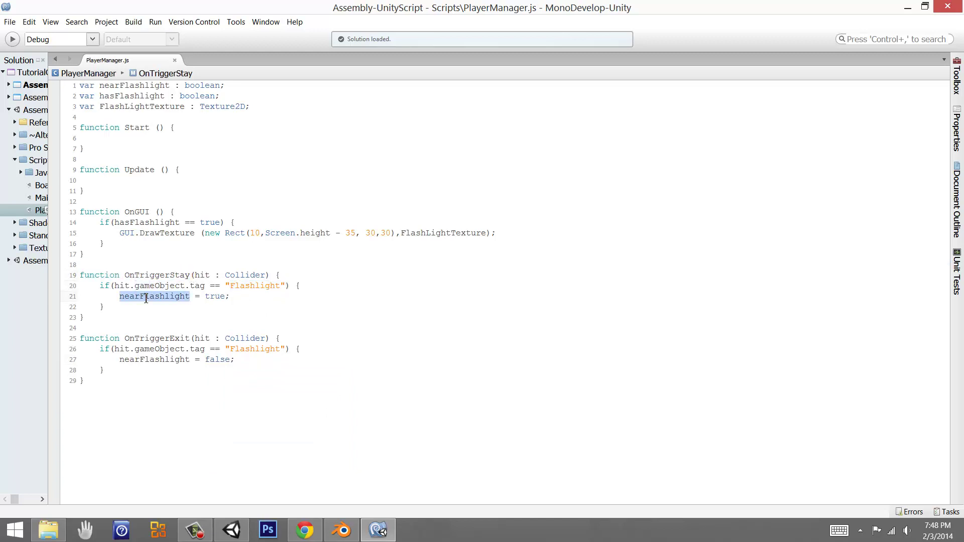
double_click(216, 296)
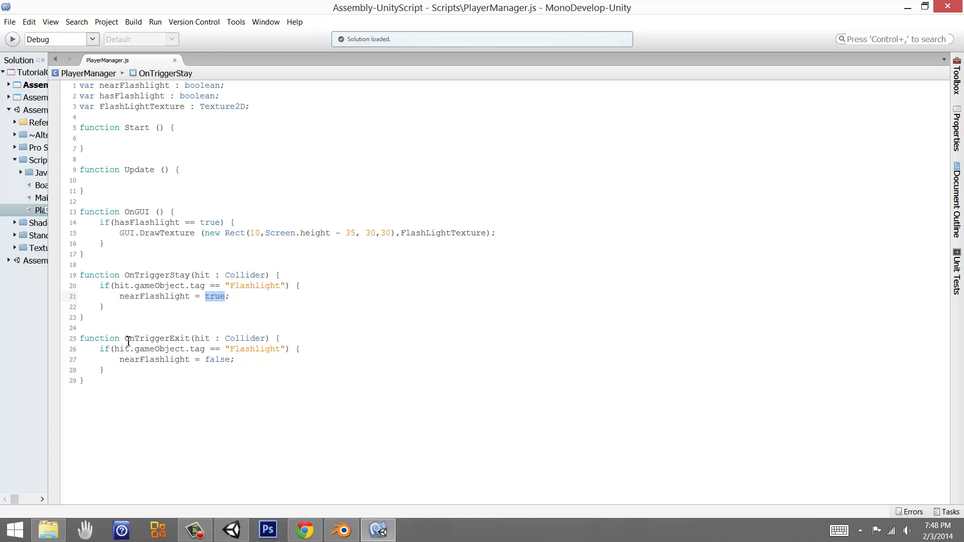
Review the tag checks and nearFlashlight assignments in the OnTriggerStay and OnTriggerExit functions.
drag(125, 338, 190, 339)
click(181, 349)
double_click(254, 349)
double_click(171, 349)
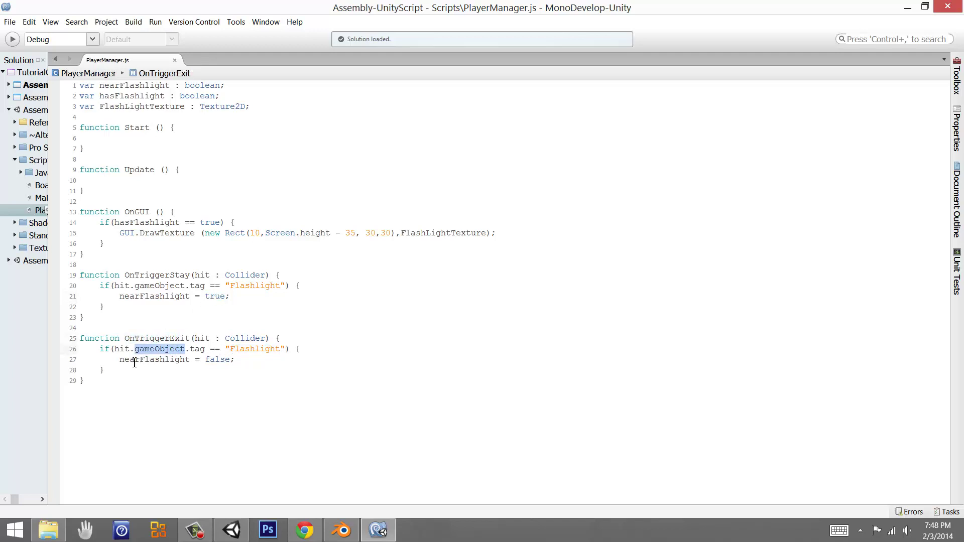
double_click(137, 359)
double_click(216, 360)
click(336, 358)
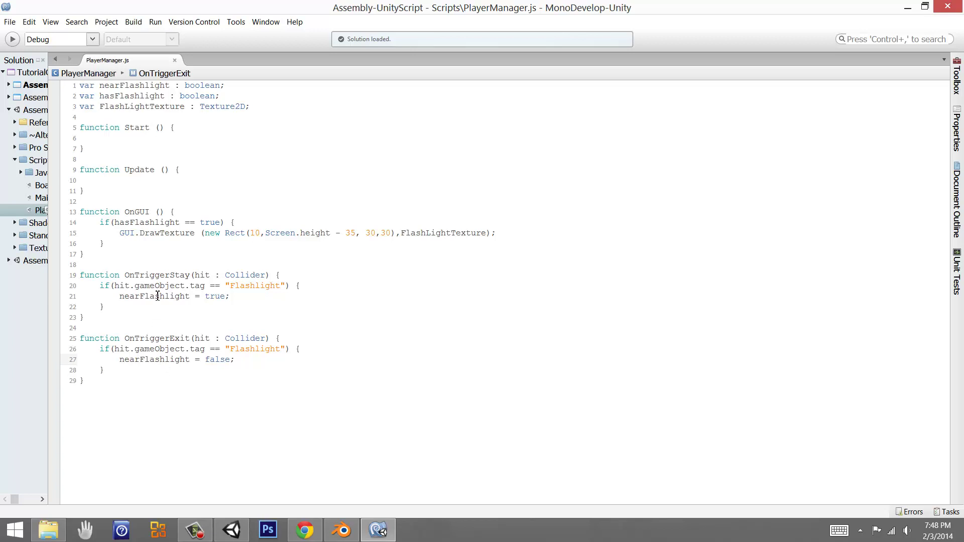
click(268, 296)
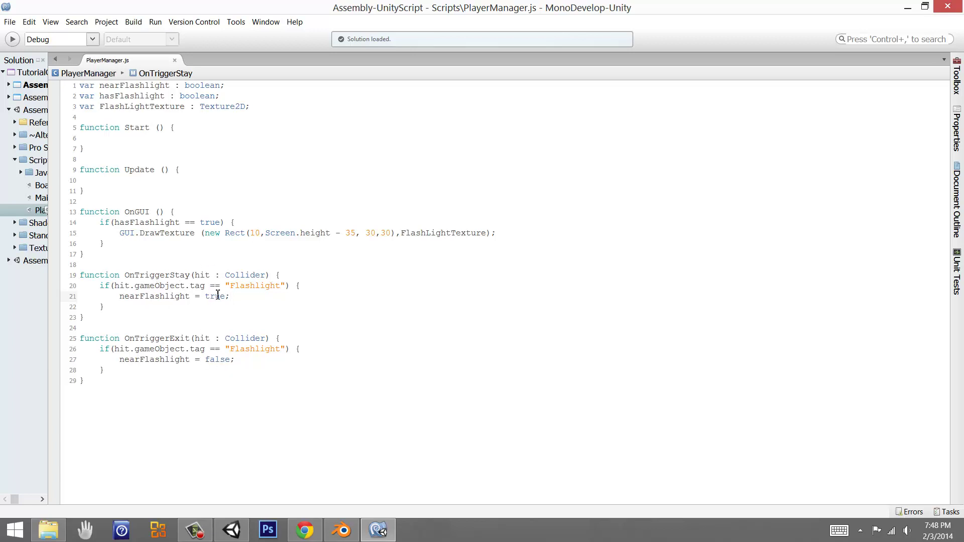
drag(123, 296, 191, 297)
click(256, 302)
key(Return)
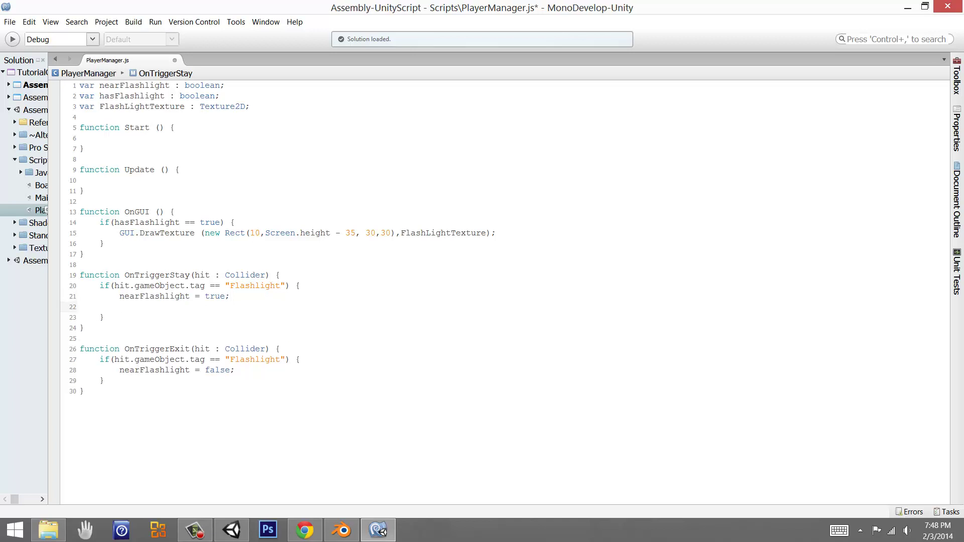
key(BackSpace)
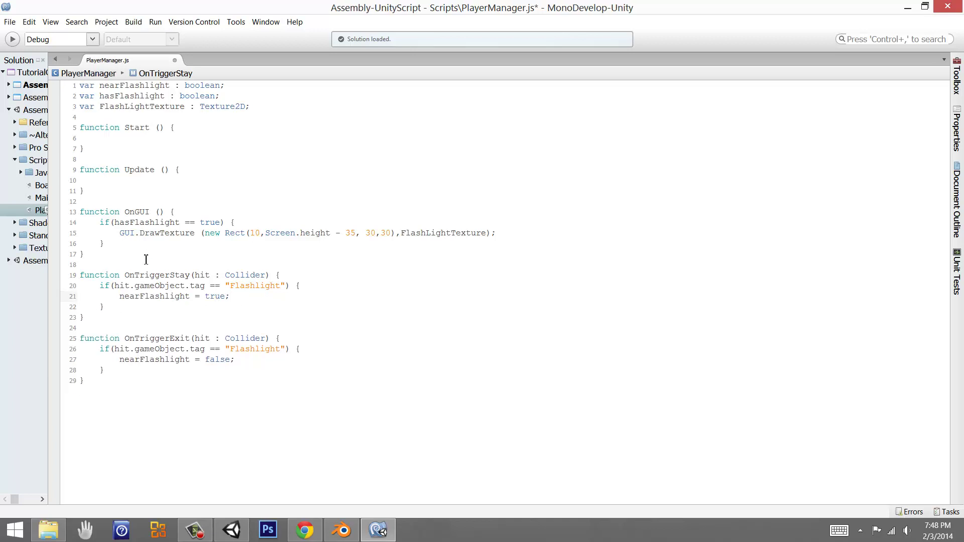
Add an if block inside the Update function with the condition nearFlashlight == true.
click(185, 181)
text(if() {)
key(Return)
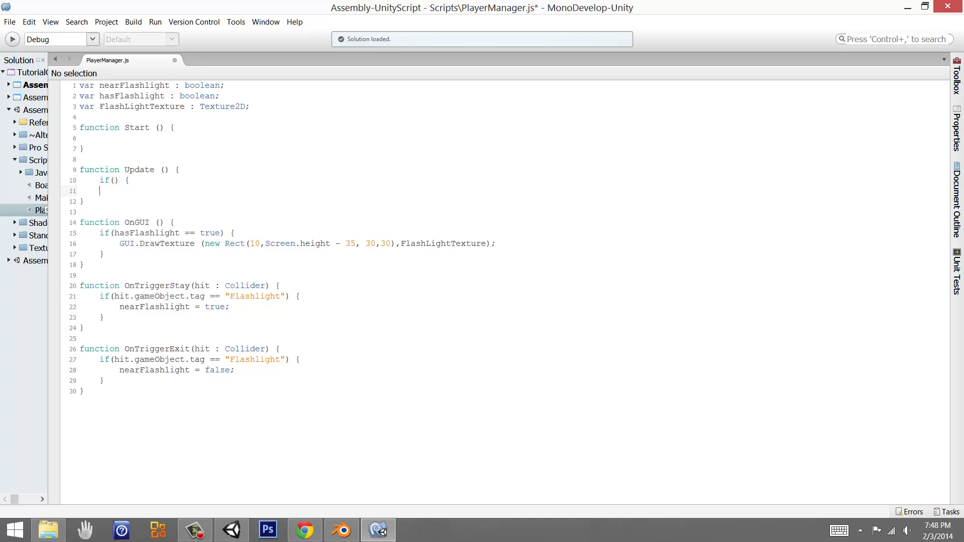
key(Return)
text(})
key(Up)
key(Up)
key(Left)
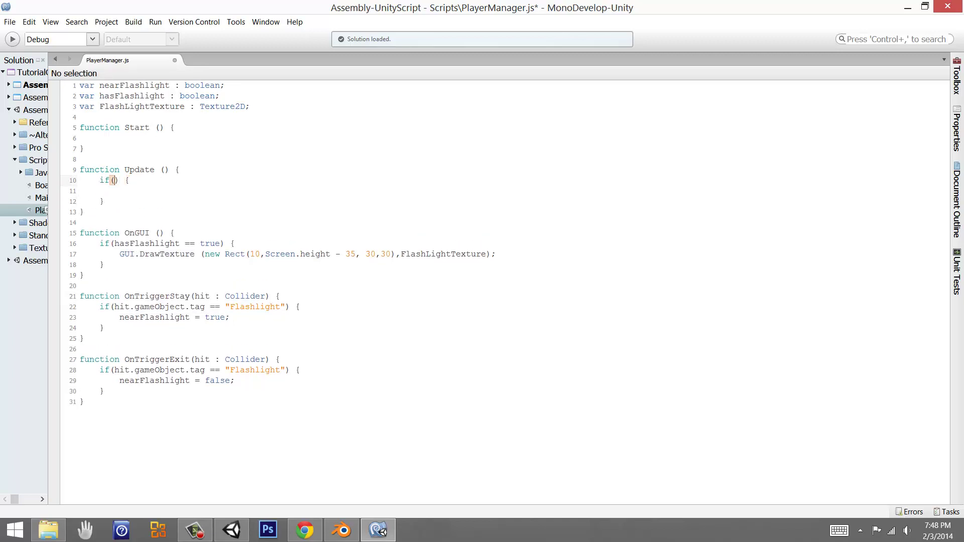
text(ne)
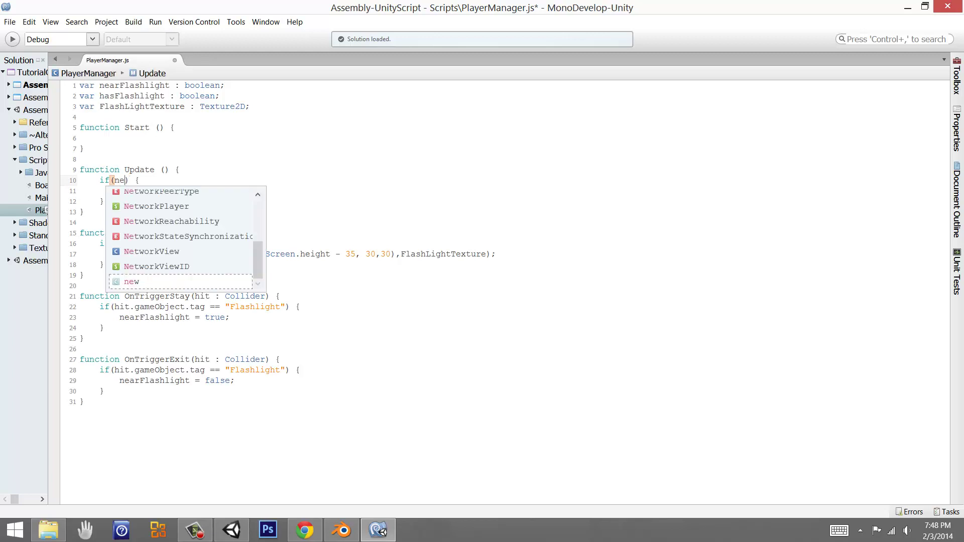
text(ar)
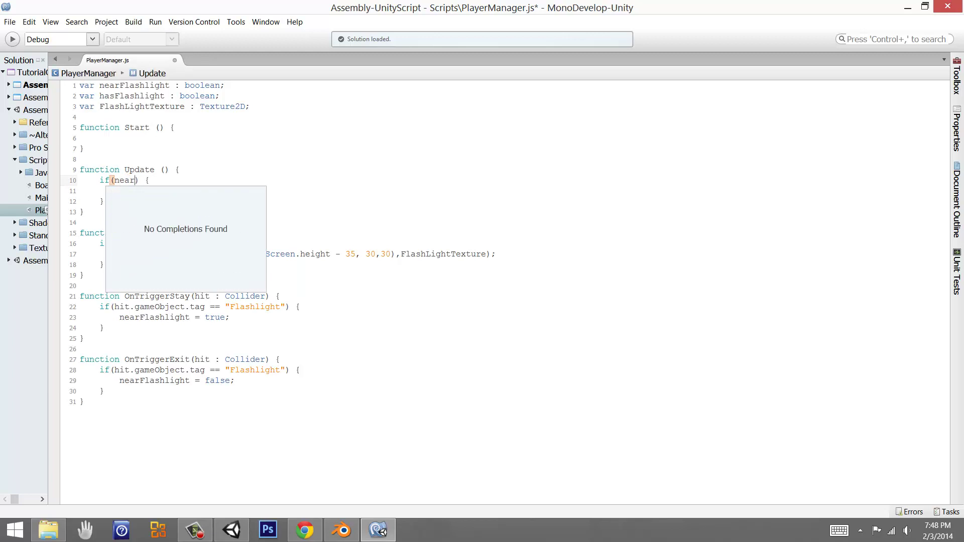
text(Flashlight == true)
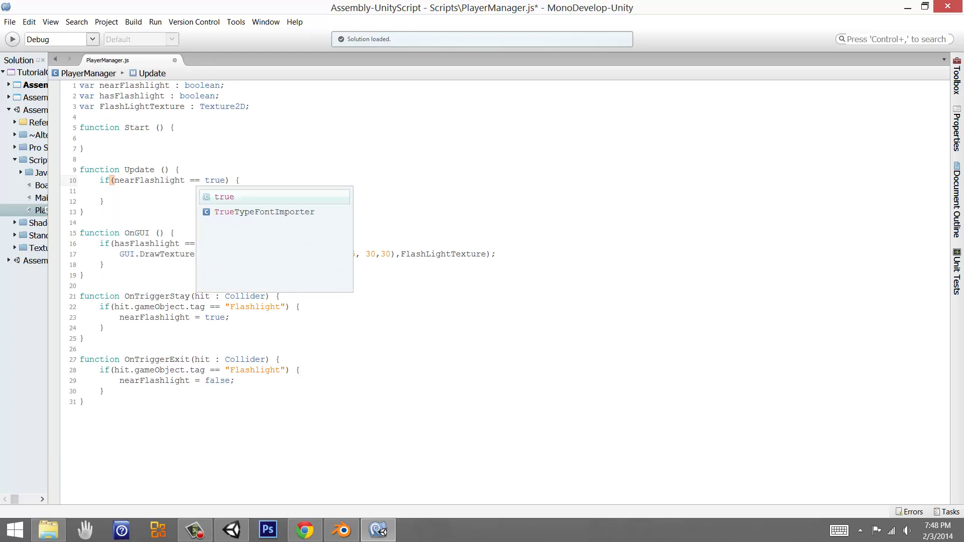
key(Return)
Nest an empty if block inside the nearFlashlight check in Update.
key(Down)
text(if() {)
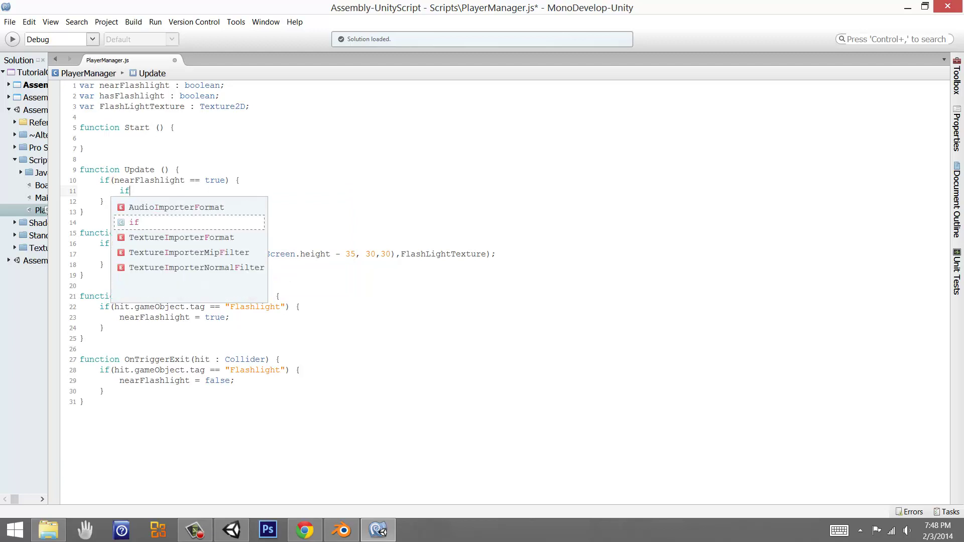
key(Return)
key(Return)
text(})
Fill in the nested if condition in Update as Input.GetKeyDown(KeyCode.F).
key(Up)
key(Up)
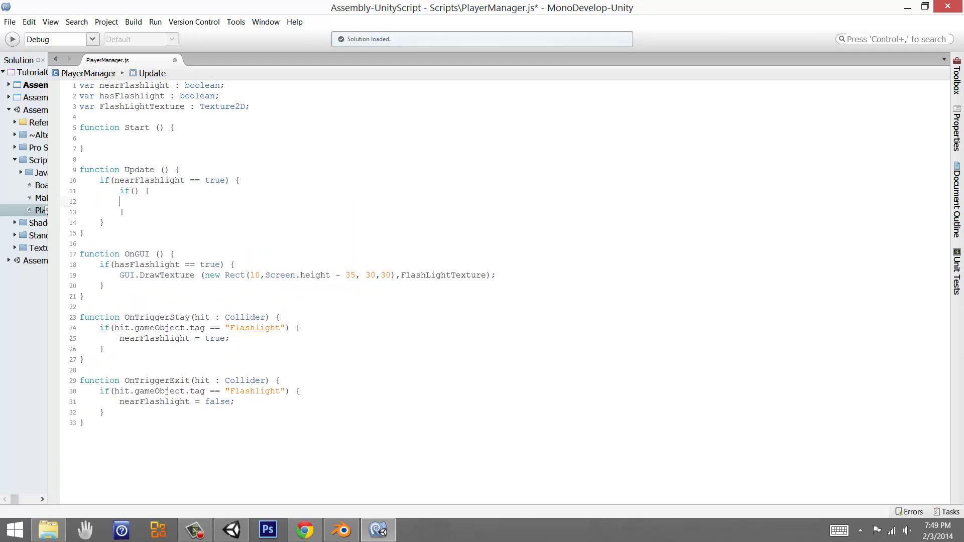
key(Right)
key(Right)
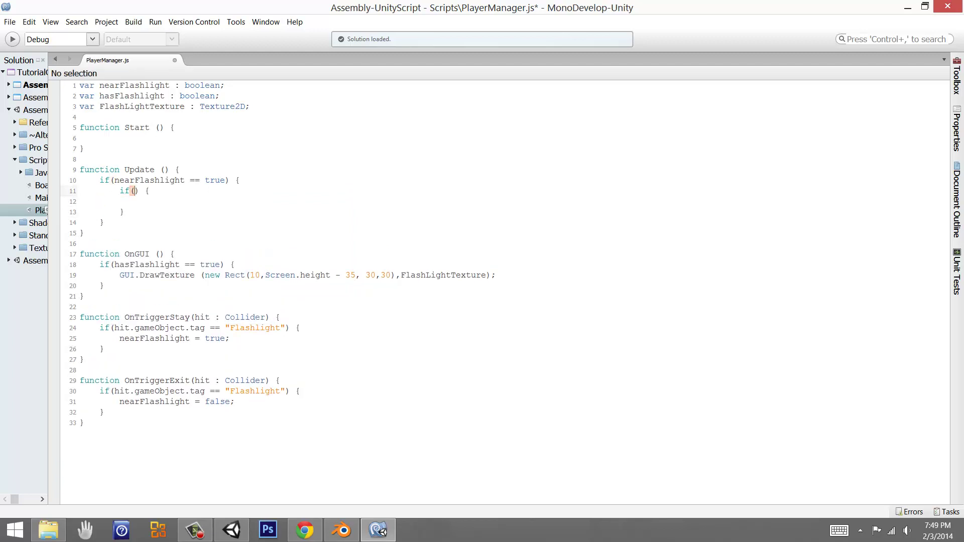
text(Input.Get)
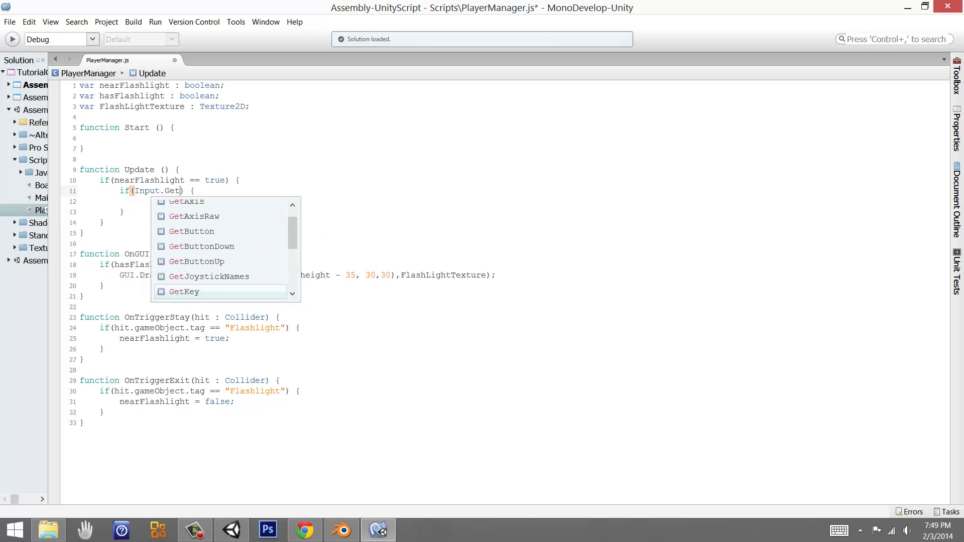
text(KeyDown)
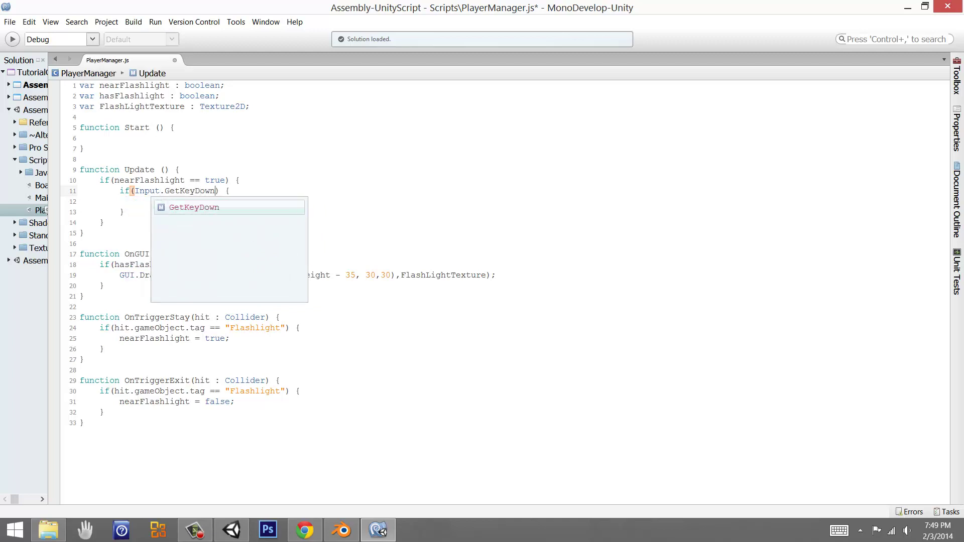
key(Escape)
text(())
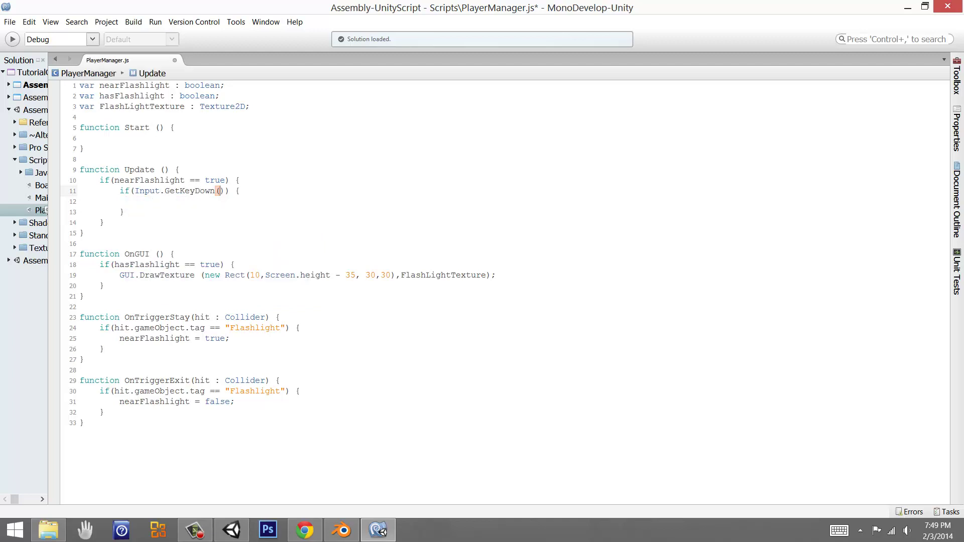
text(KeyCode.)
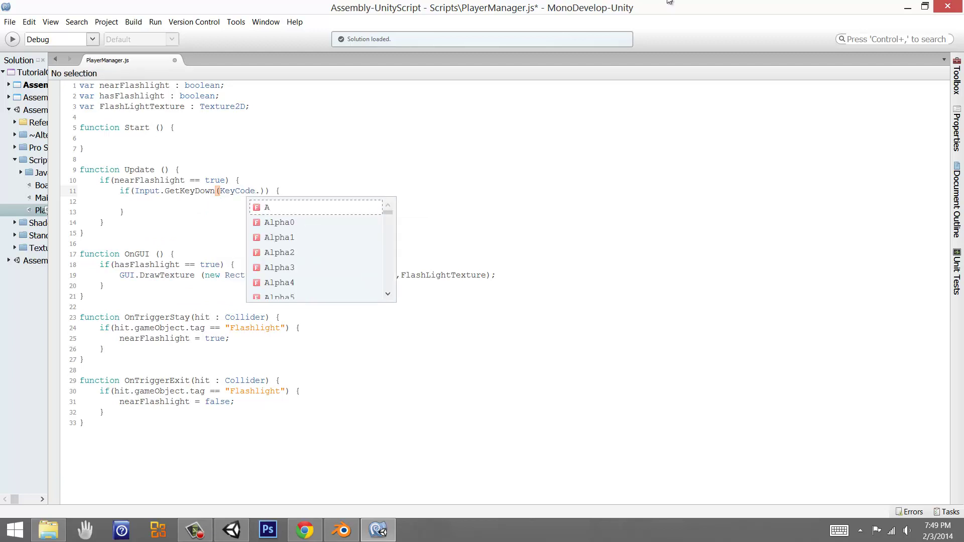
mouse_move(388, 217)
mouse_down()
mouse_move(382, 282)
mouse_move(383, 202)
mouse_up()
text(F)
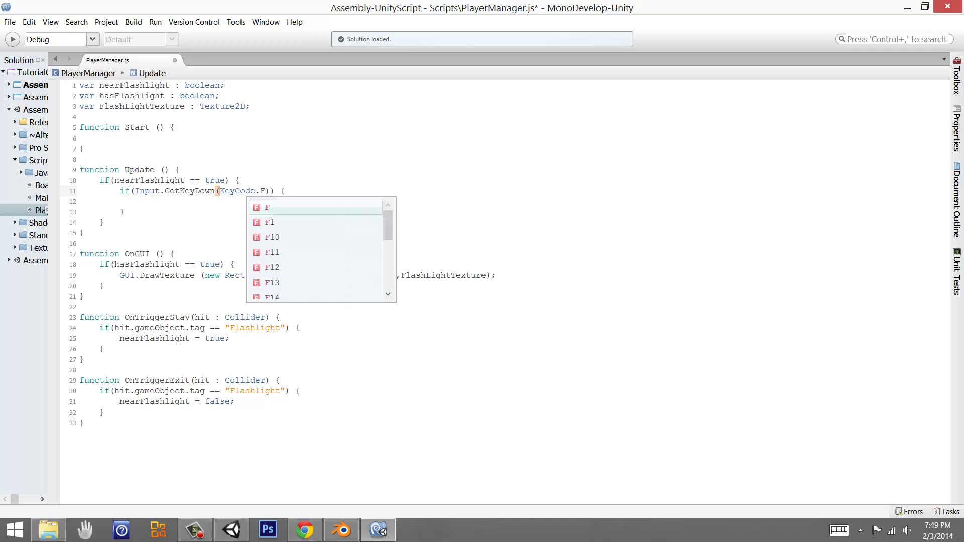
key(Escape)
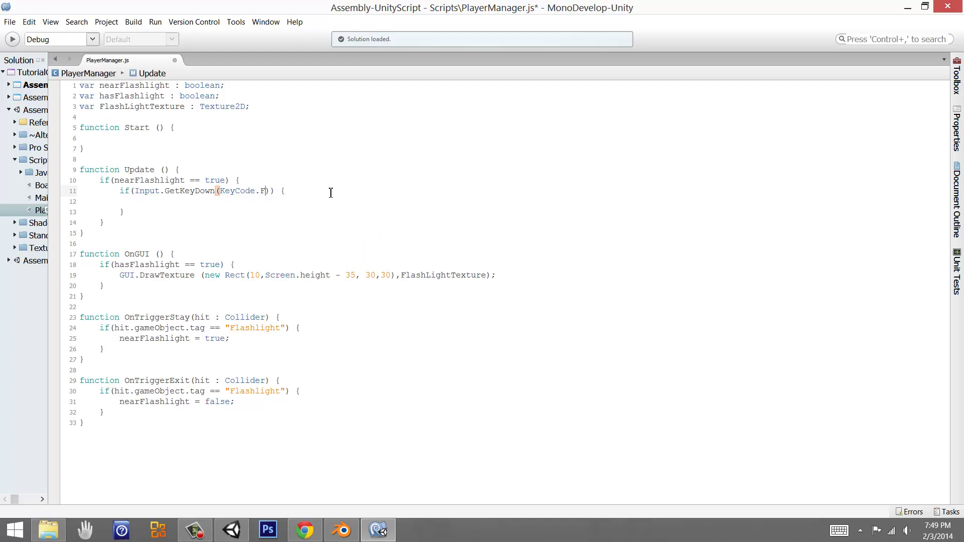
Set hasFlashlight = true; inside the KeyCode.F check, reusing the variable name from its declaration.
click(214, 202)
double_click(131, 96)
key(ctrl+c)
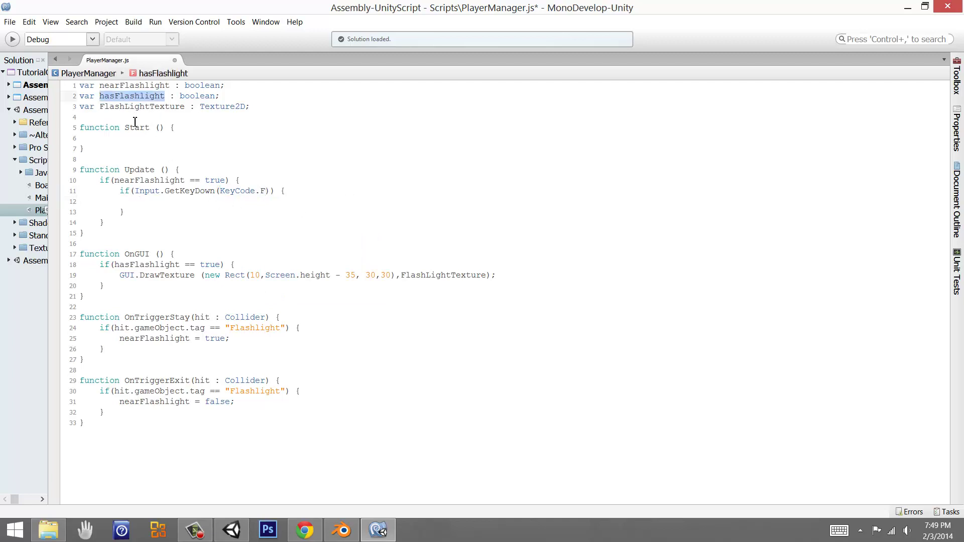
click(167, 203)
key(ctrl+v)
text(= tr)
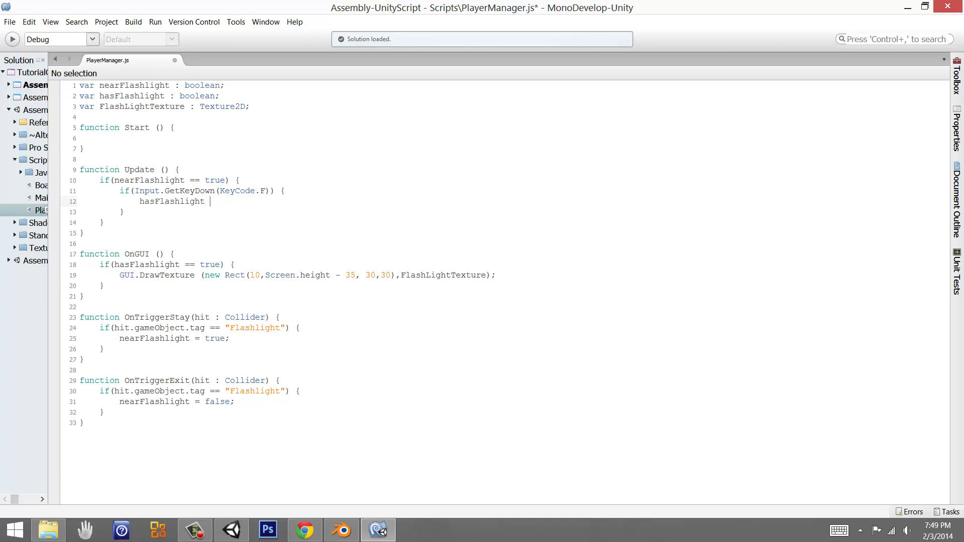
text(ue)
key(Return)
text(;)
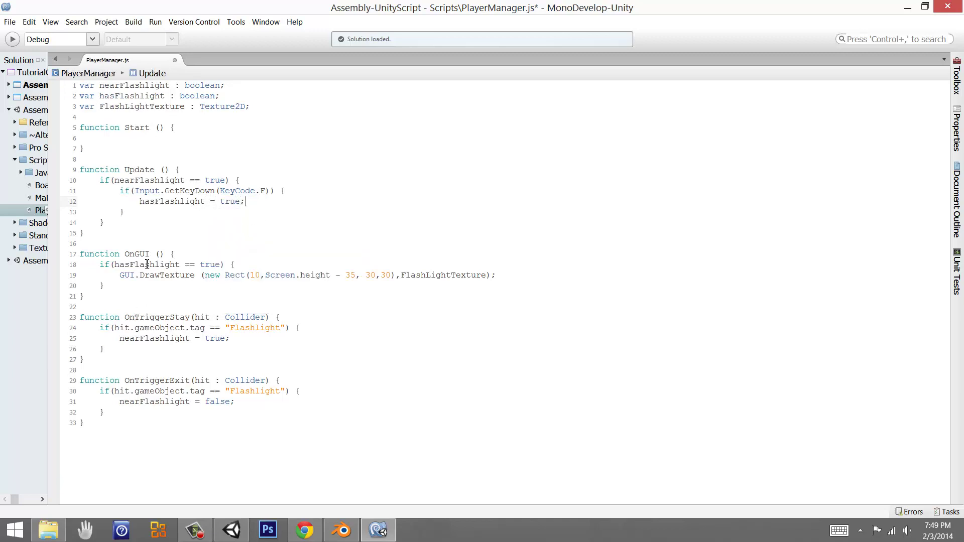
Review the hasFlashlight assignment in Update against the OnGUI condition and its GUI.DrawTexture line.
click(135, 254)
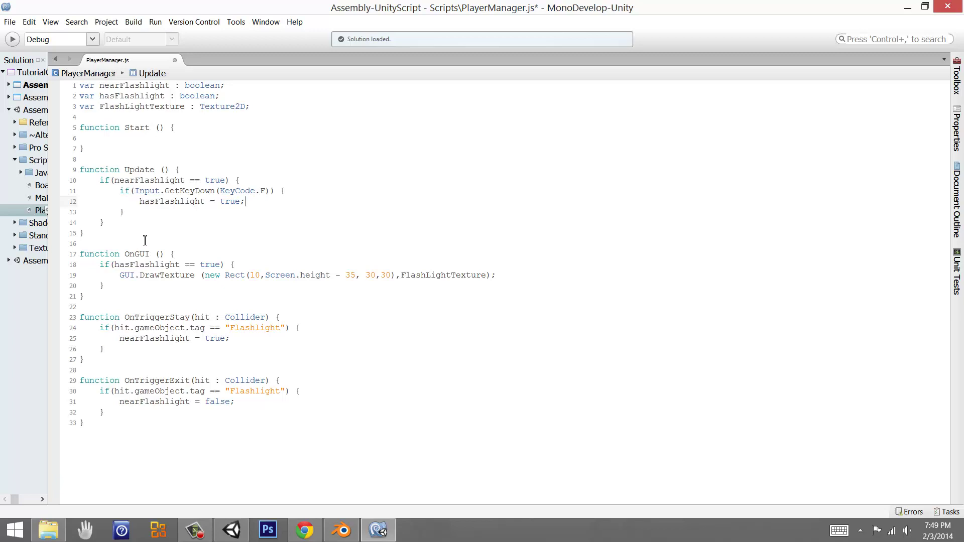
click(173, 202)
click(230, 201)
double_click(171, 202)
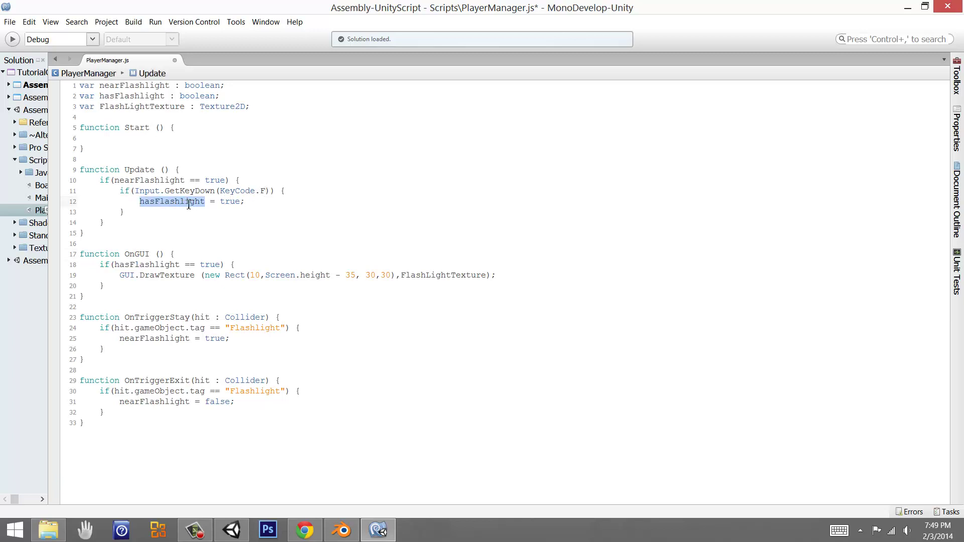
double_click(229, 201)
double_click(144, 265)
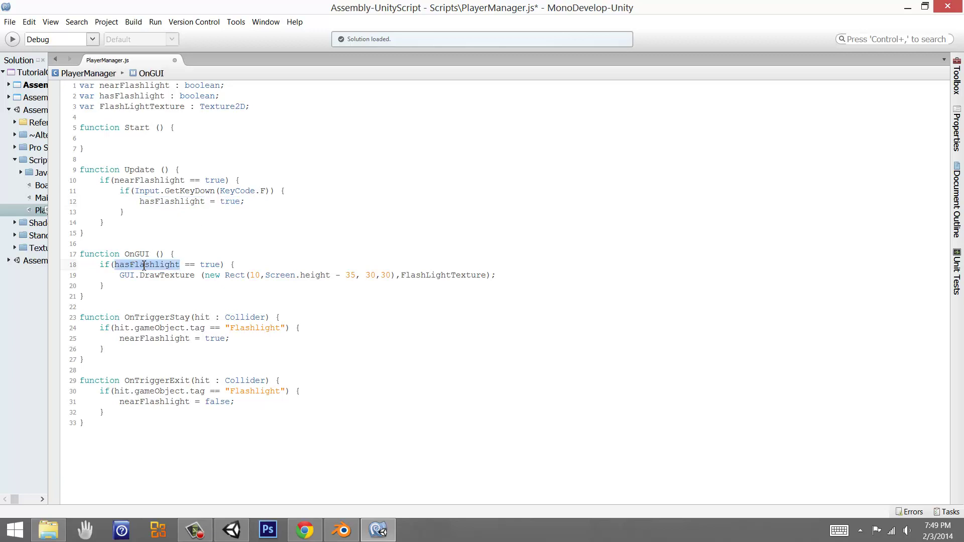
double_click(207, 265)
drag(120, 275, 510, 271)
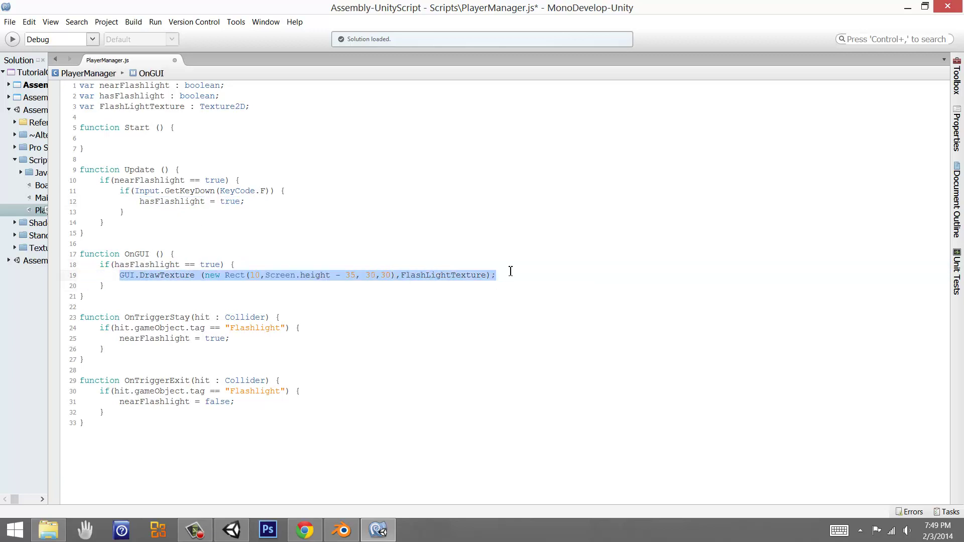
click(511, 271)
Save the PlayerManager script and switch to the Unity editor.
key(ctrl+s)
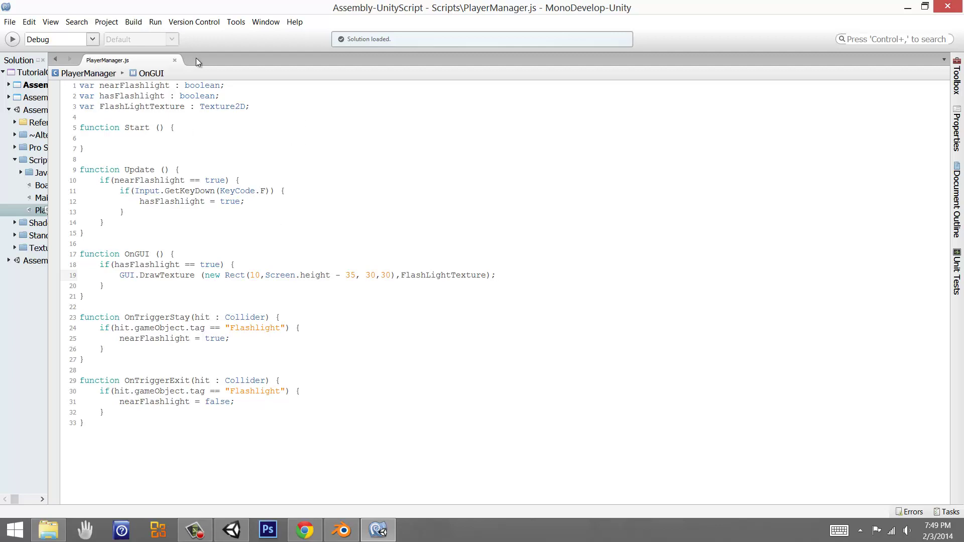
key(alt+Tab)
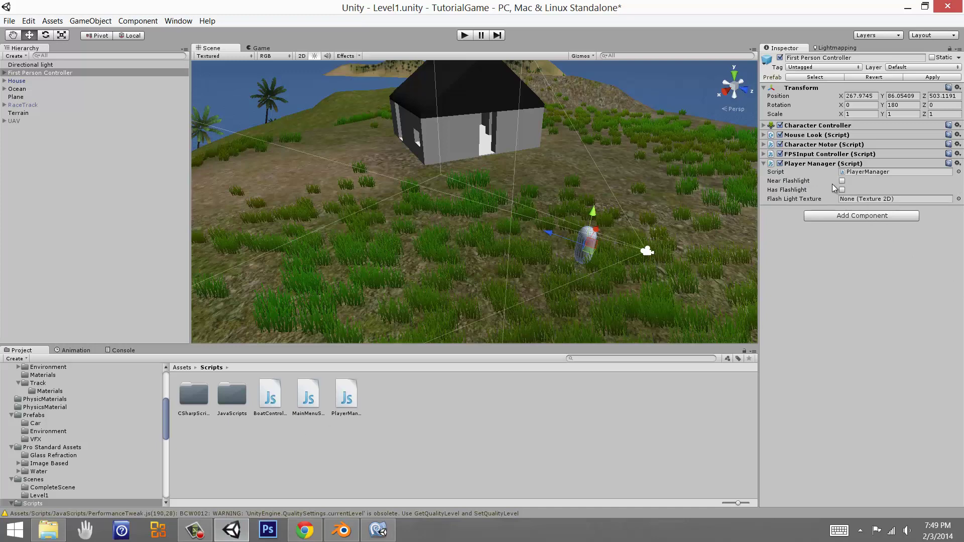
Assign Fall_Guy_Logo as the Flash Light Texture of the First Person Controller's Player Manager script.
click(958, 200)
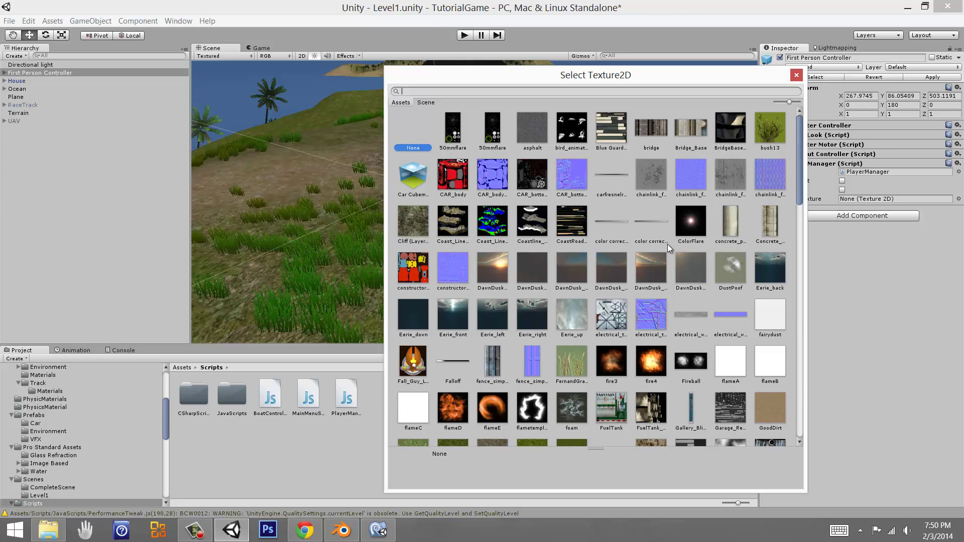
scroll(725, 238, down, 3)
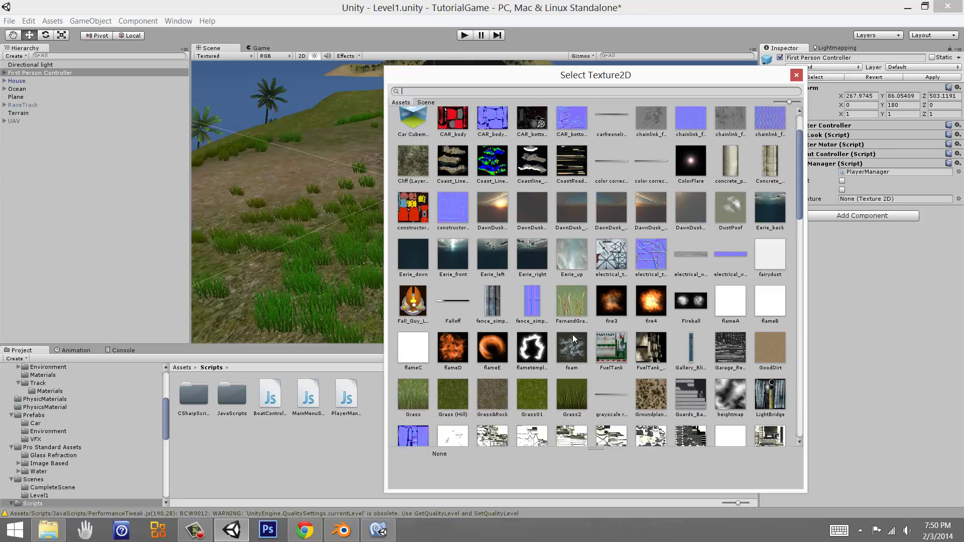
double_click(412, 304)
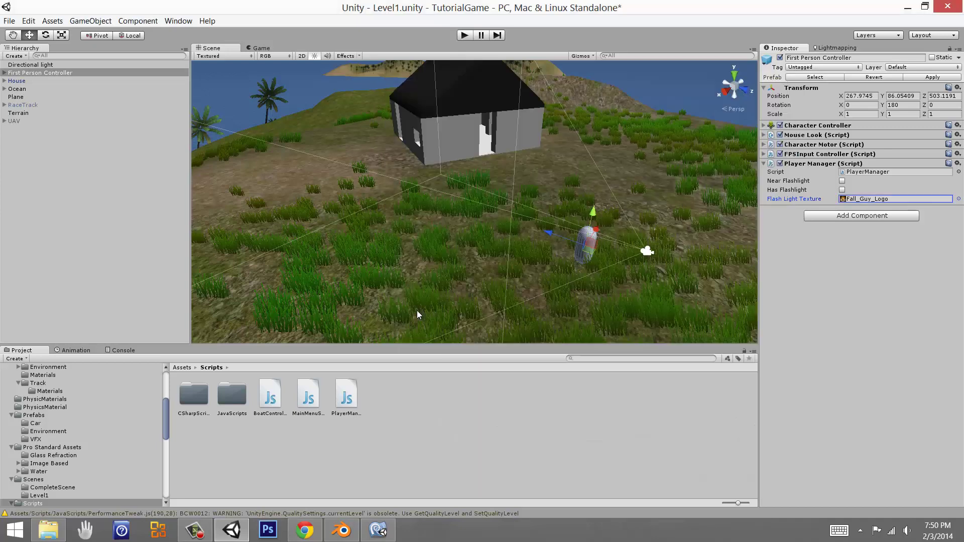
Assign worldHeightmap as the Player Manager script's Flash Light Texture and save the scene.
click(957, 199)
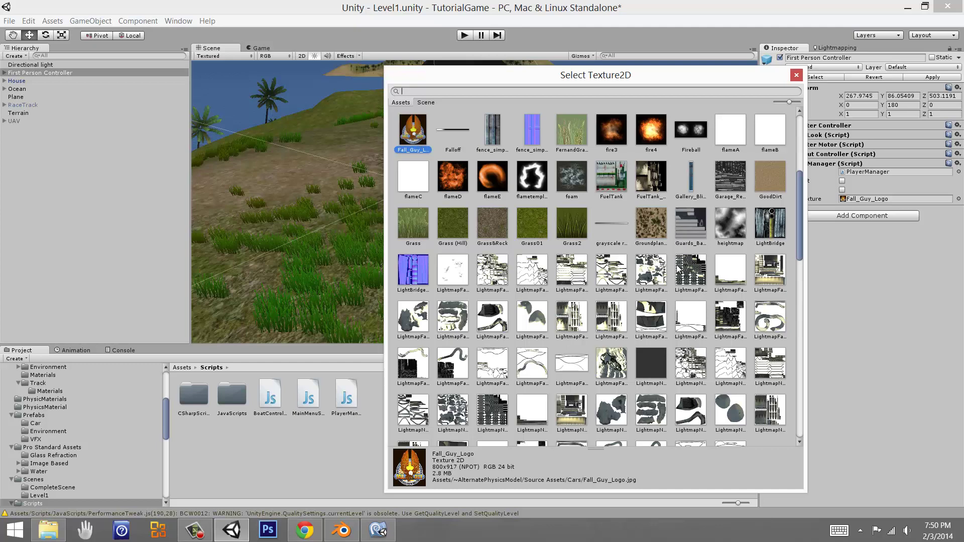
scroll(677, 269, down, 3)
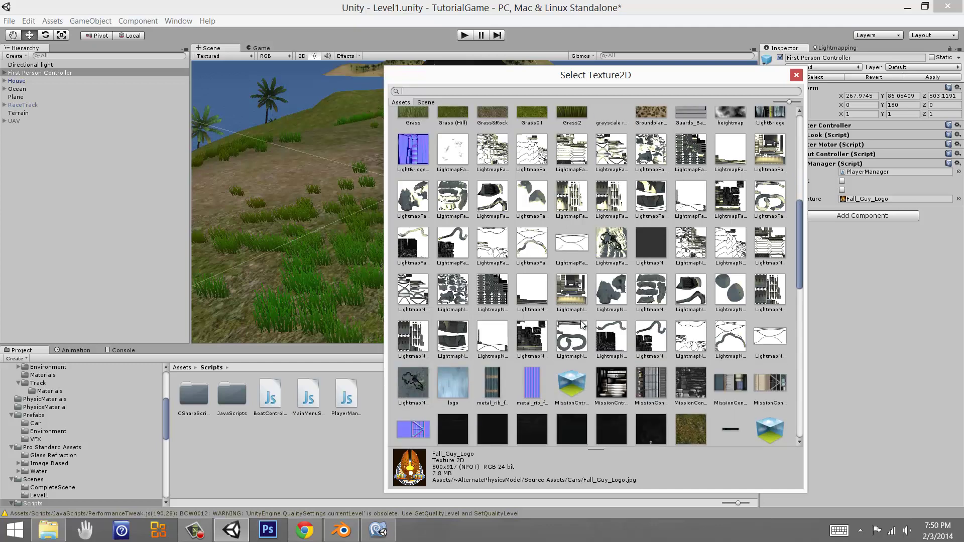
scroll(561, 324, down, 6)
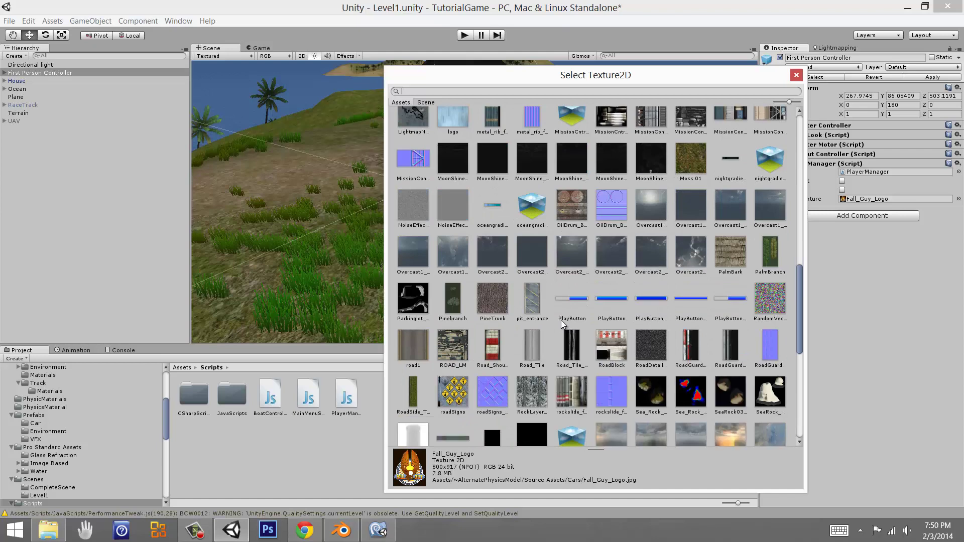
scroll(561, 320, down, 7)
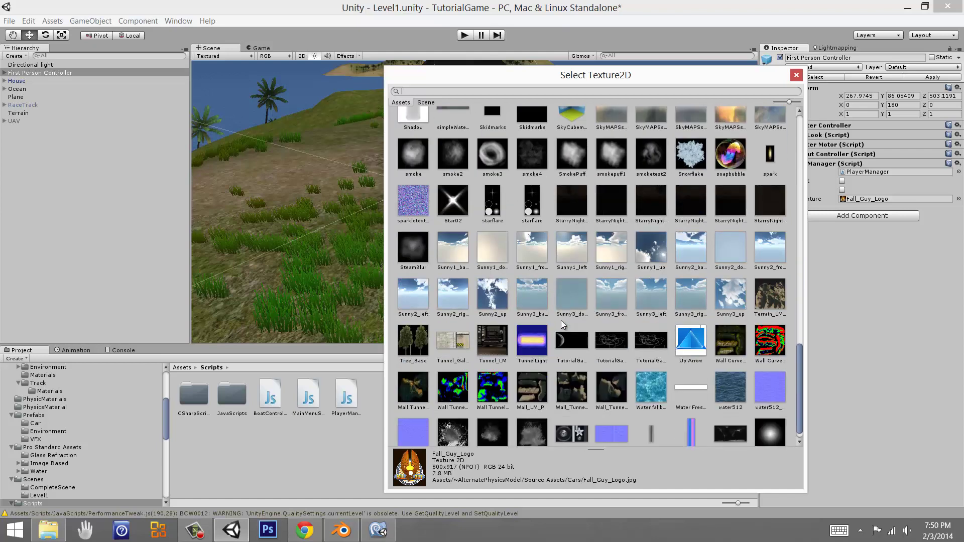
scroll(561, 320, down, 1)
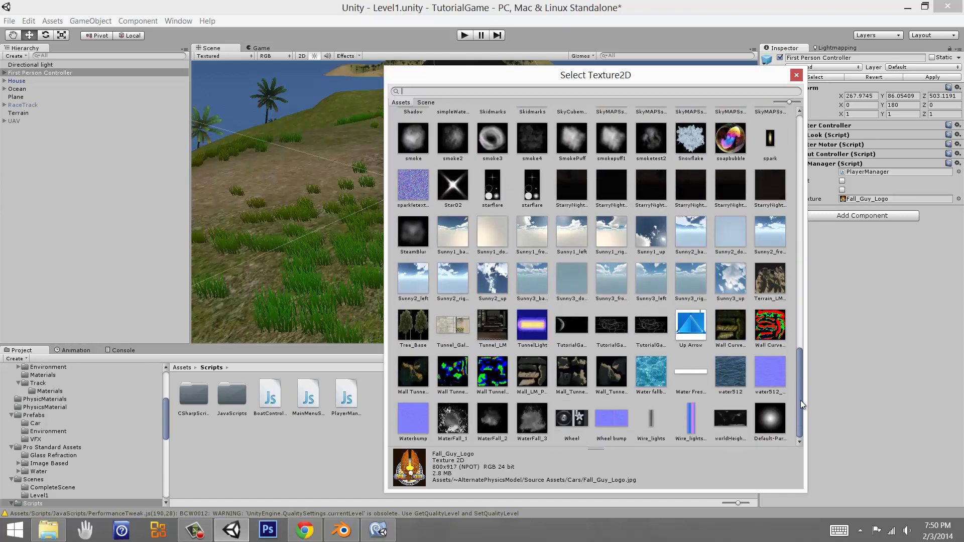
scroll(798, 398, up, 1)
double_click(724, 425)
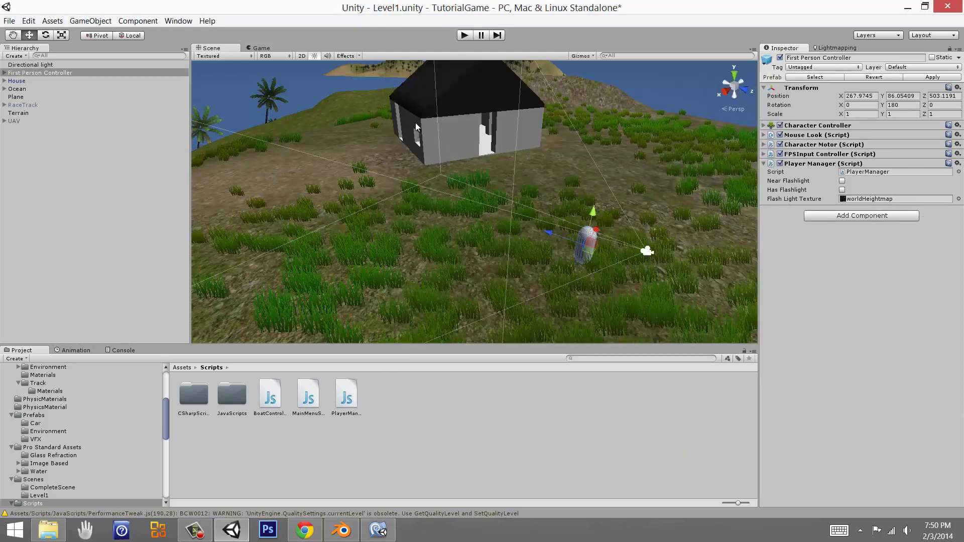
key(ctrl+s)
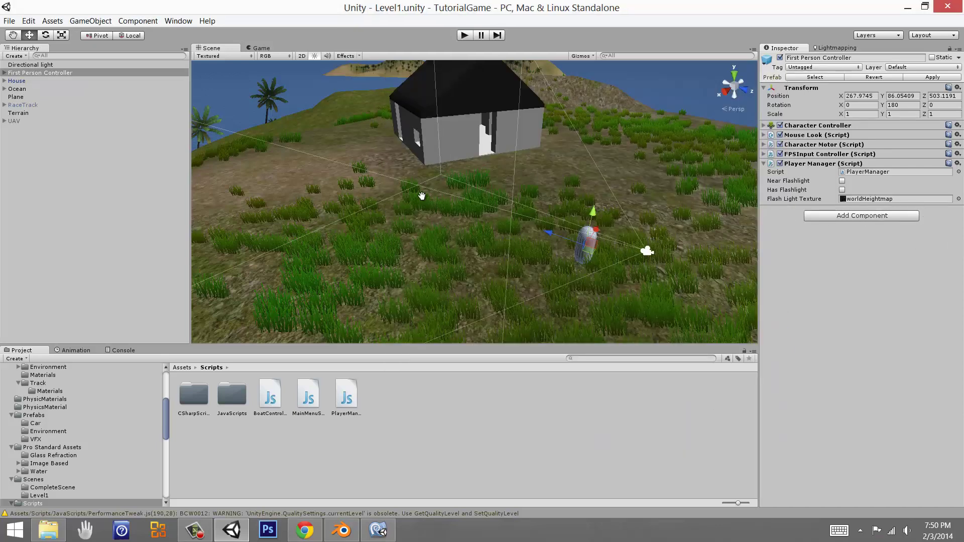
middle_drag(423, 196, 562, 244)
scroll(561, 245, up, 4)
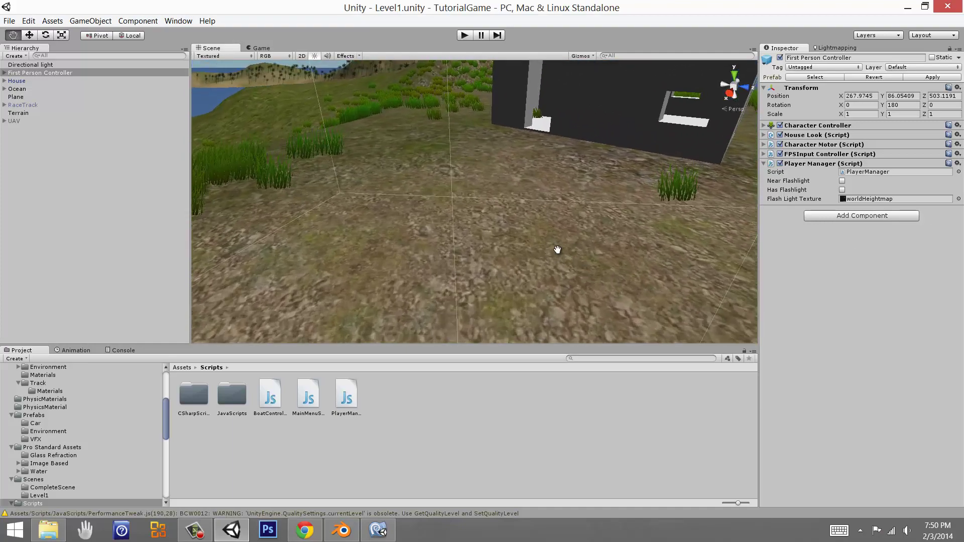
click(98, 24)
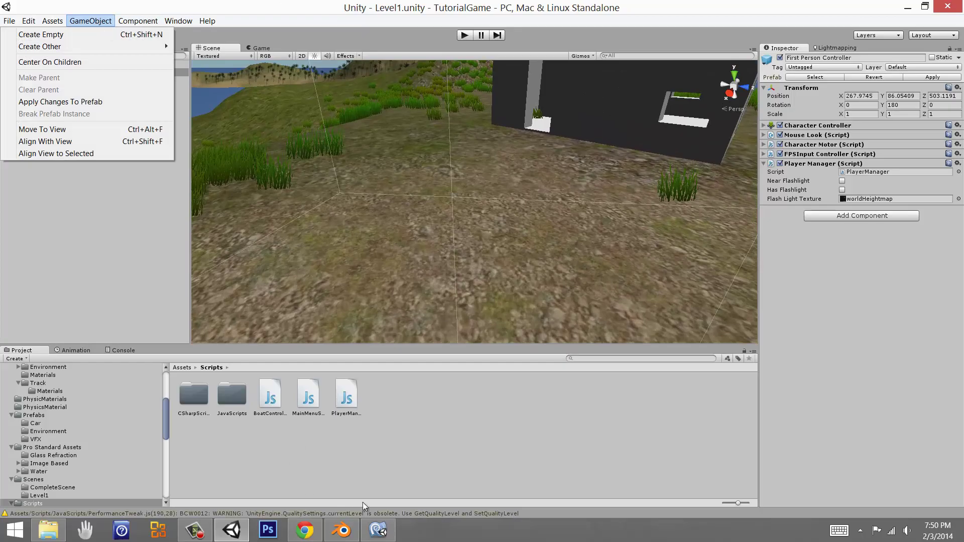
Switch to Blender, save House1.blend over the existing file, and start a new default scene.
click(341, 530)
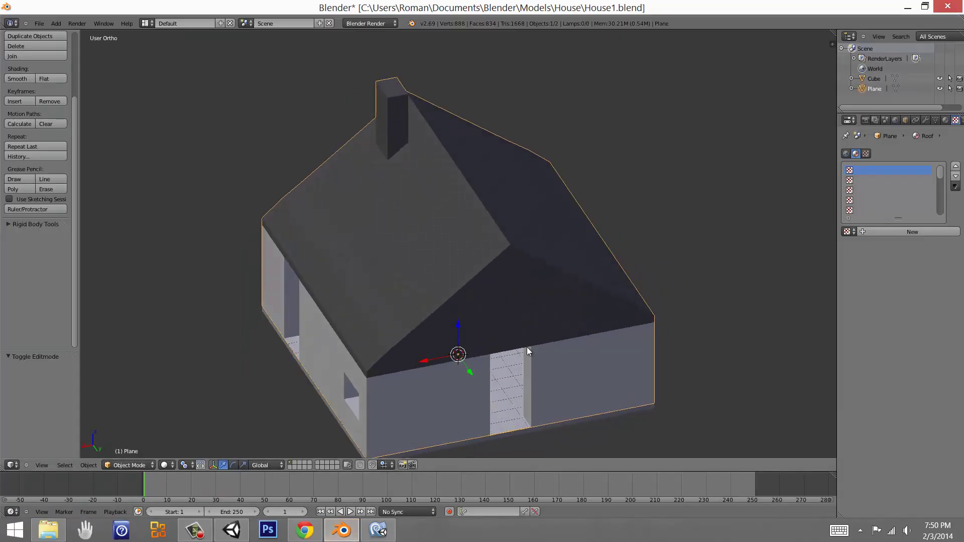
key(ctrl+s)
click(491, 329)
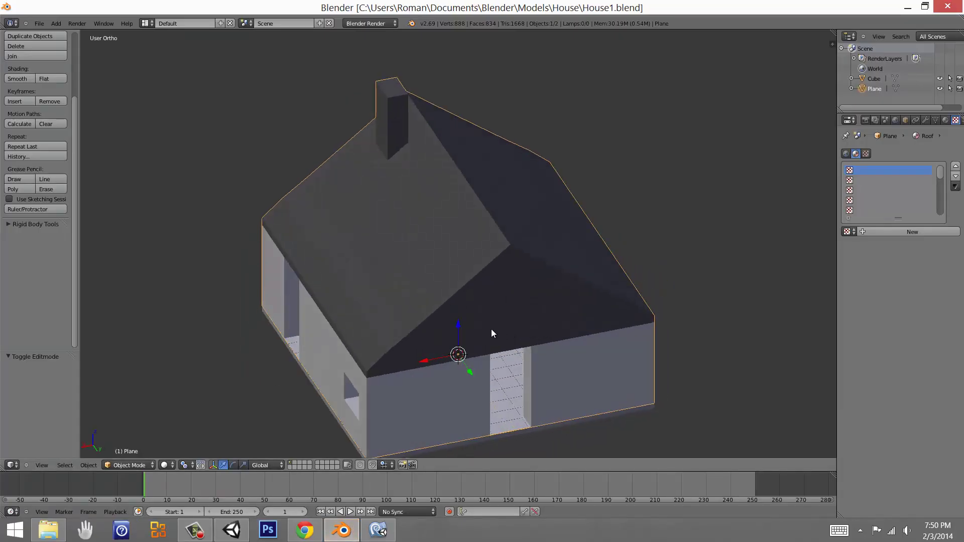
key(ctrl+n)
click(491, 329)
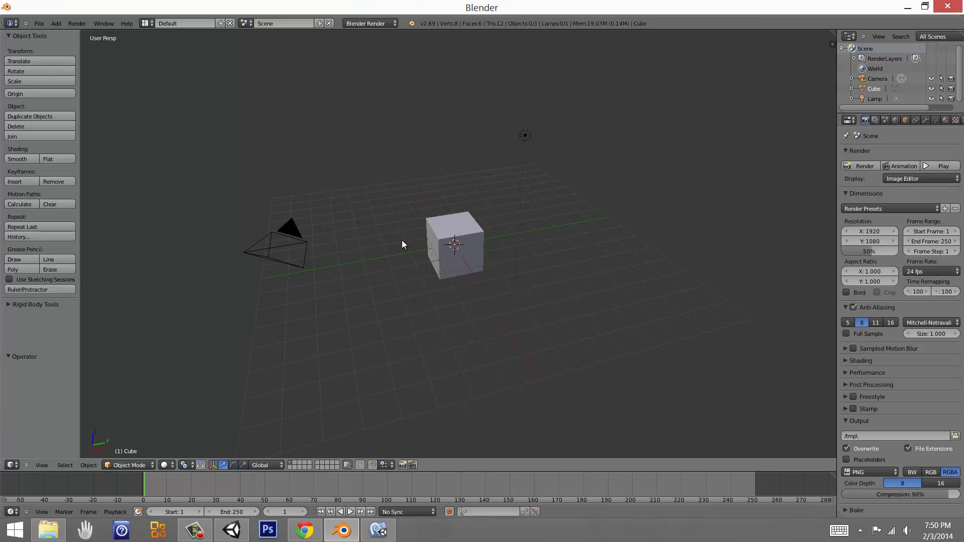
Delete the default camera, lamp and cube from the scene.
right_click(266, 257)
key(x)
click(271, 258)
right_click(525, 135)
key(x)
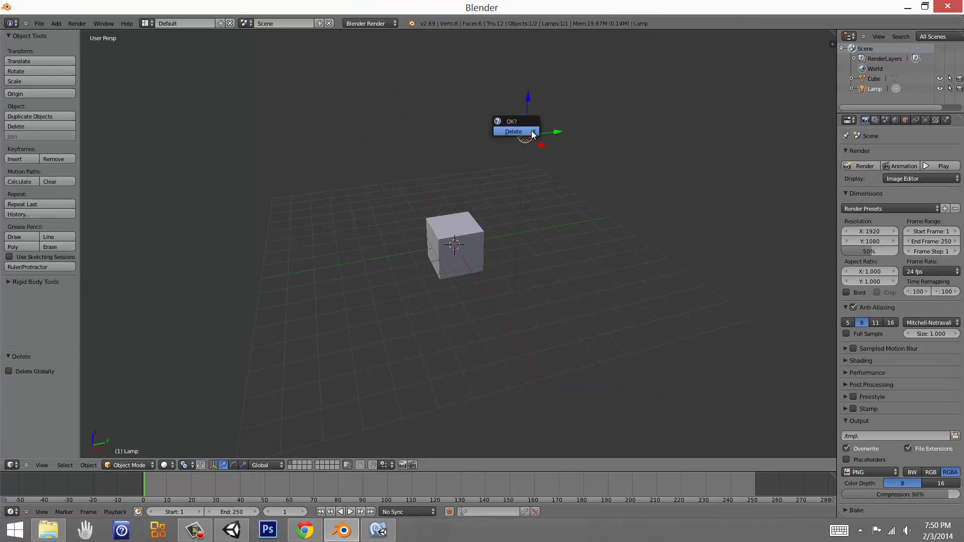
click(522, 133)
right_click(449, 255)
key(x)
click(450, 253)
Add a mesh cylinder and set its vertex count to 16.
key(shift+a)
mouse_move(450, 255)
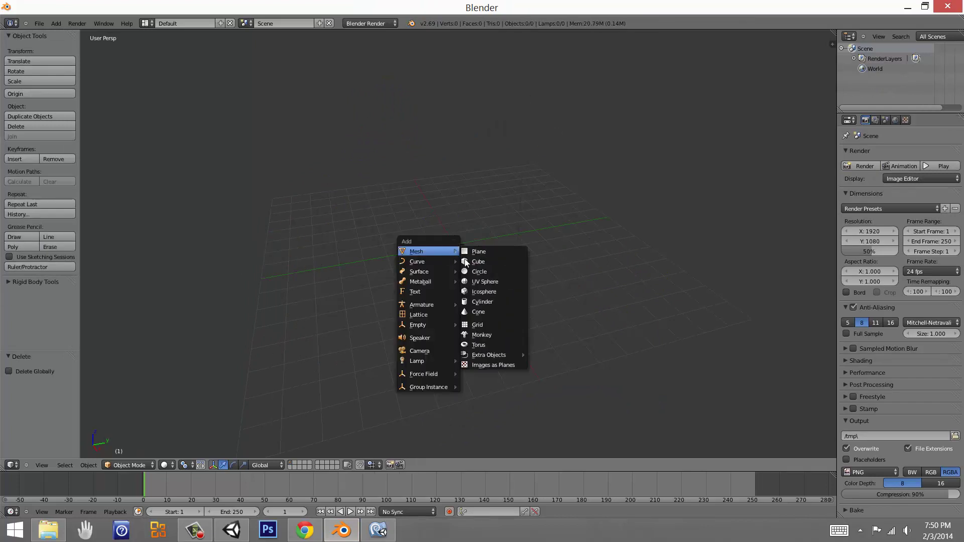
click(482, 301)
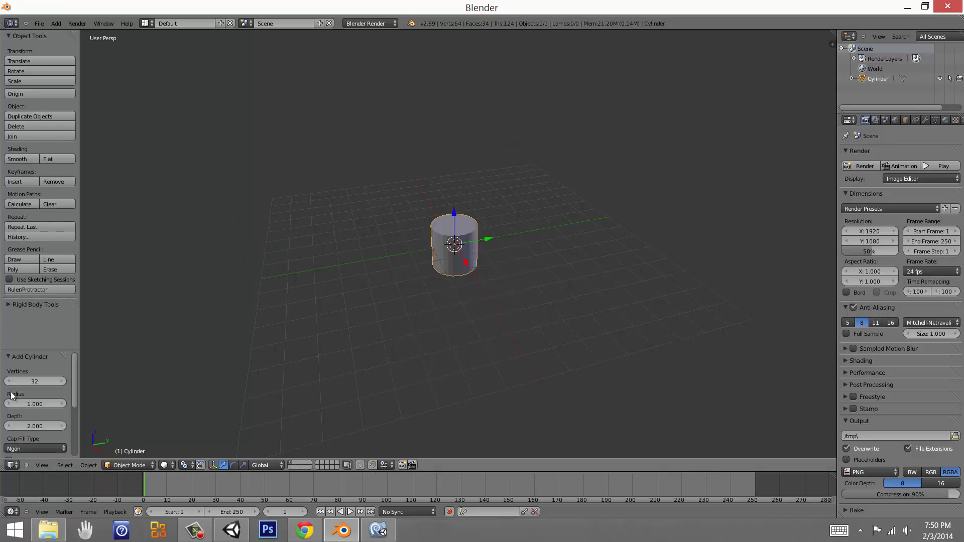
drag(16, 381, 13, 380)
key(BackSpace)
text(0)
key(Return)
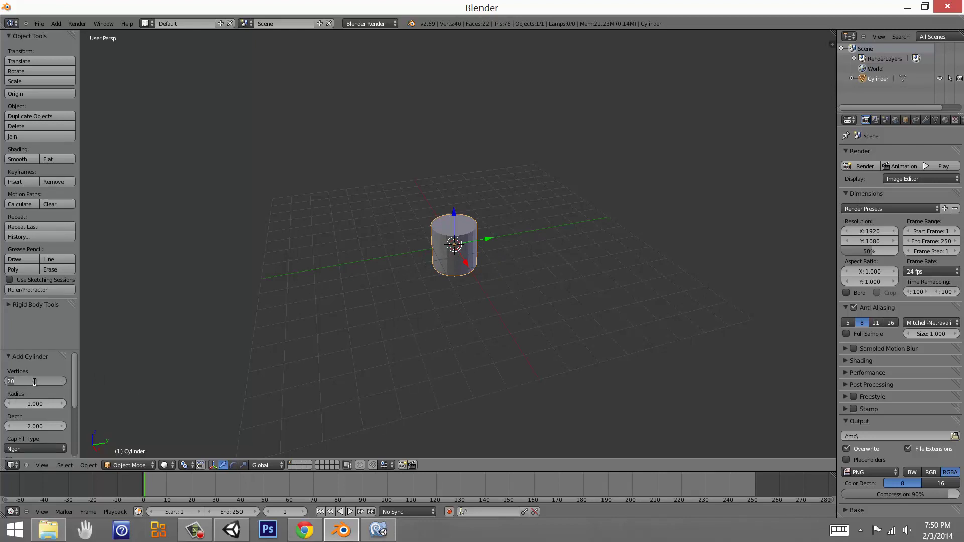
key(Return)
Rotate the cylinder 90° about the X axis.
middle_drag(396, 324, 577, 309)
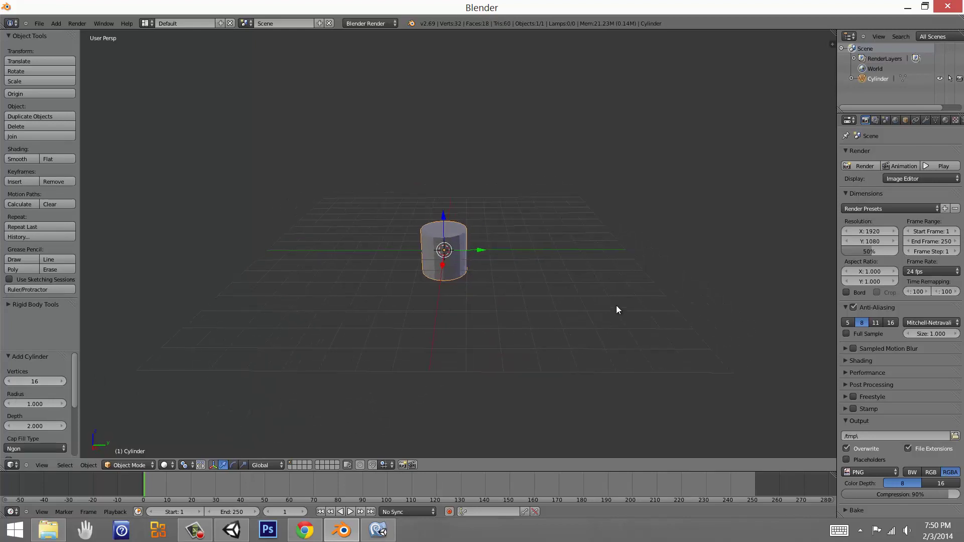
key(r)
text(x)
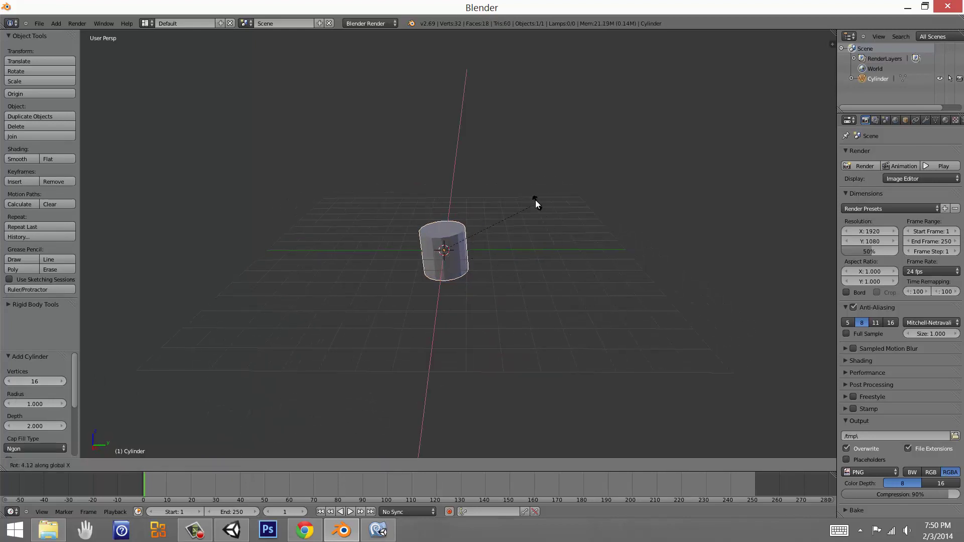
text(90)
key(Return)
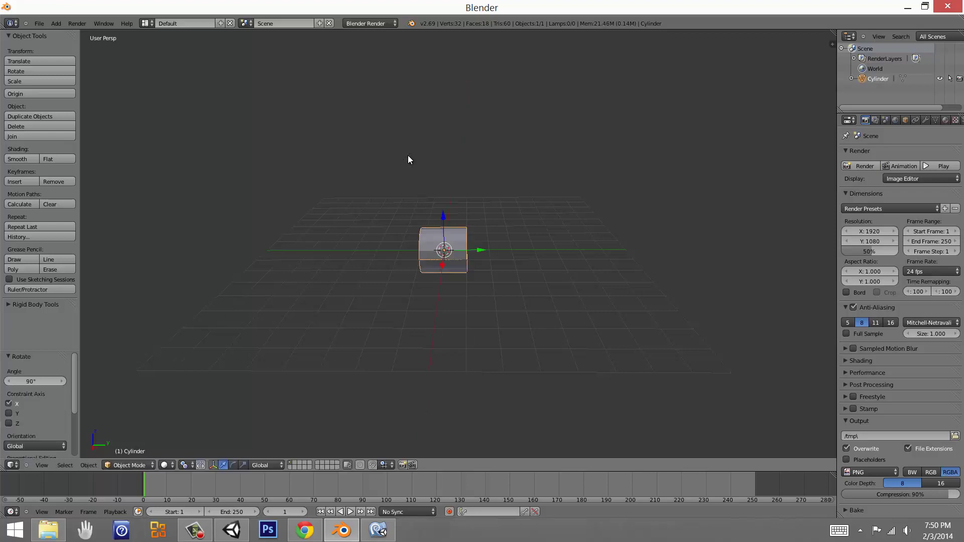
Scale the cylinder along the Y axis by about 4.72 to form a long handle.
key(KP_Decimal)
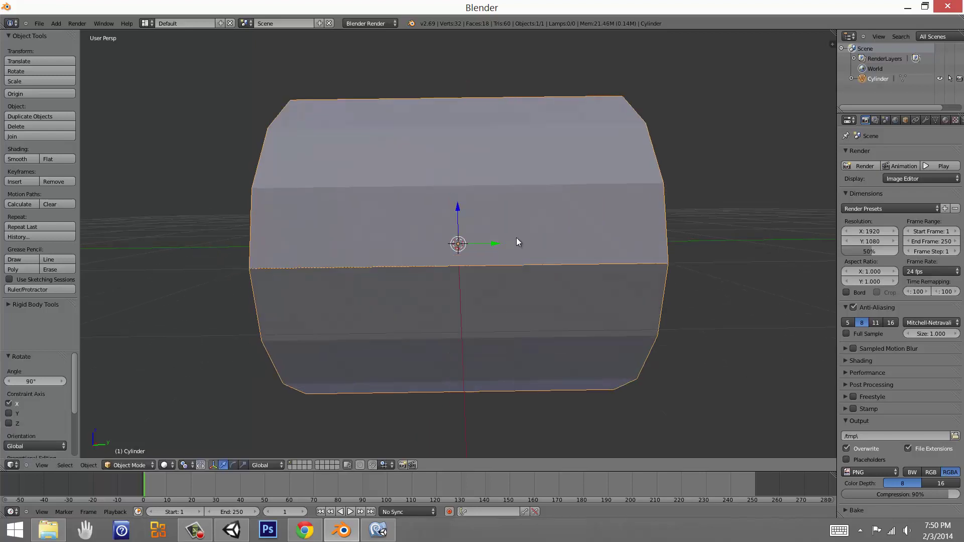
scroll(513, 243, down, 6)
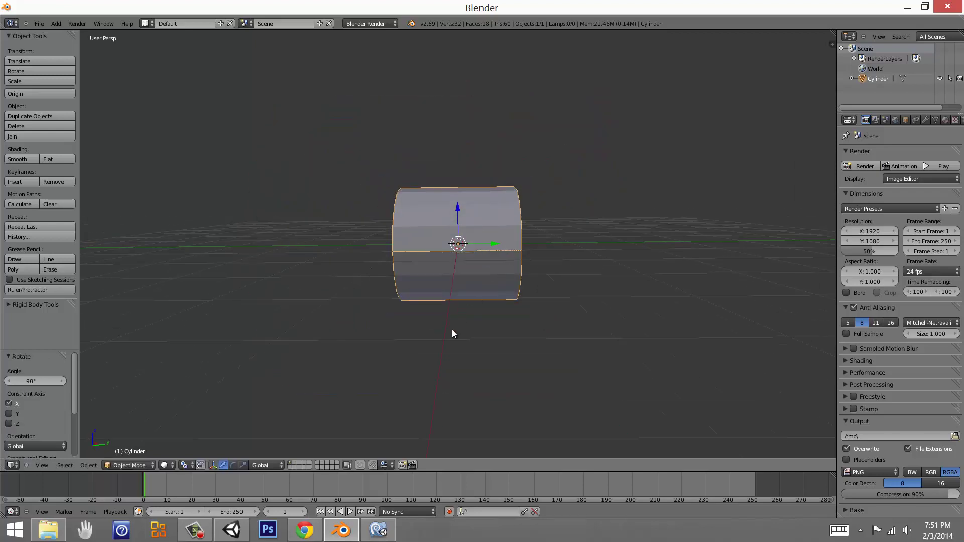
click(26, 465)
click(28, 464)
click(41, 465)
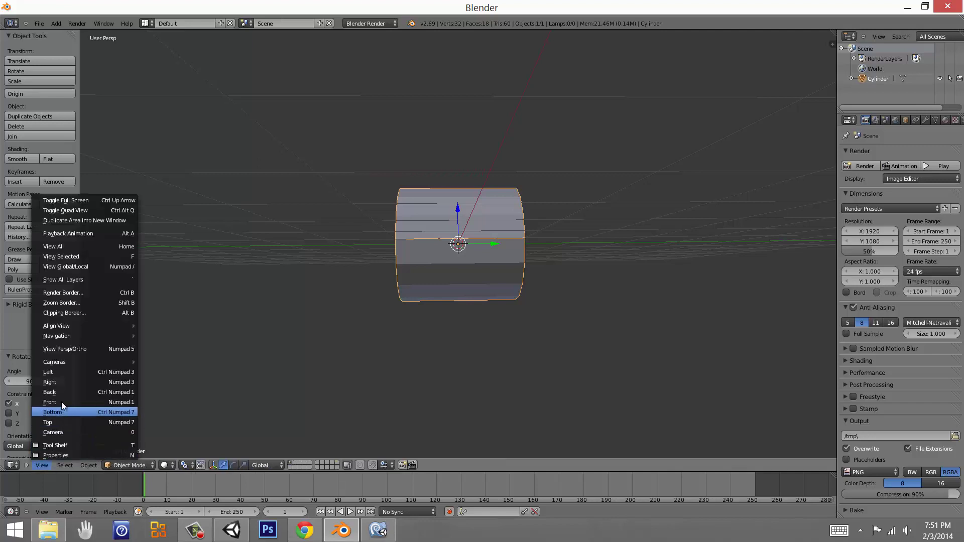
click(63, 381)
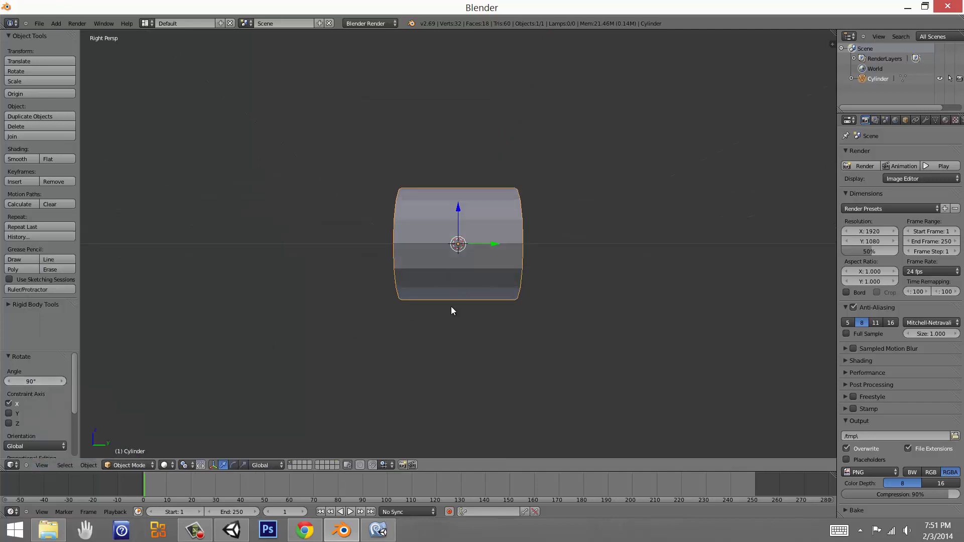
middle_drag(535, 270, 534, 300)
key(s)
key(y)
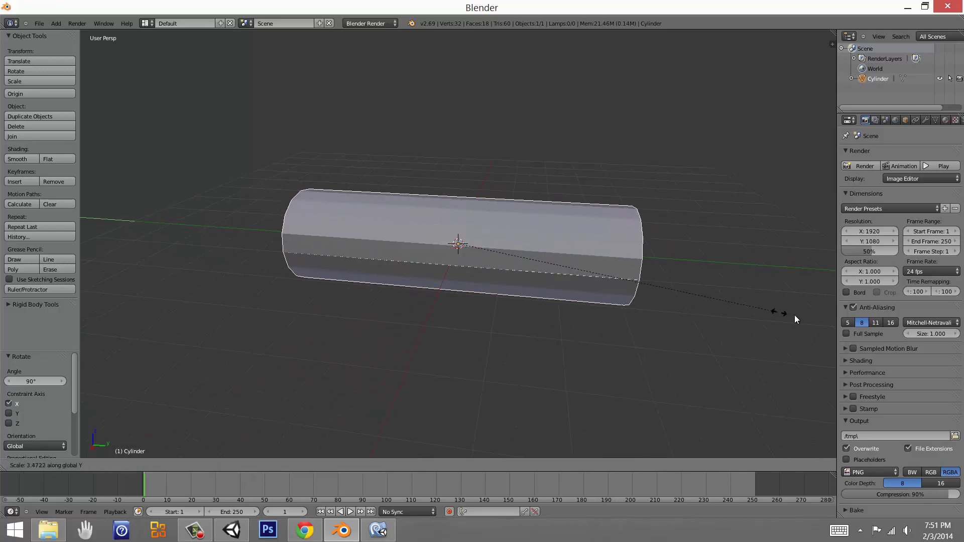
click(888, 337)
Put the cylinder in Edit Mode with vertex selection and select only the vertices of its negative-Y end cap.
shift+middle_drag(523, 306, 608, 344)
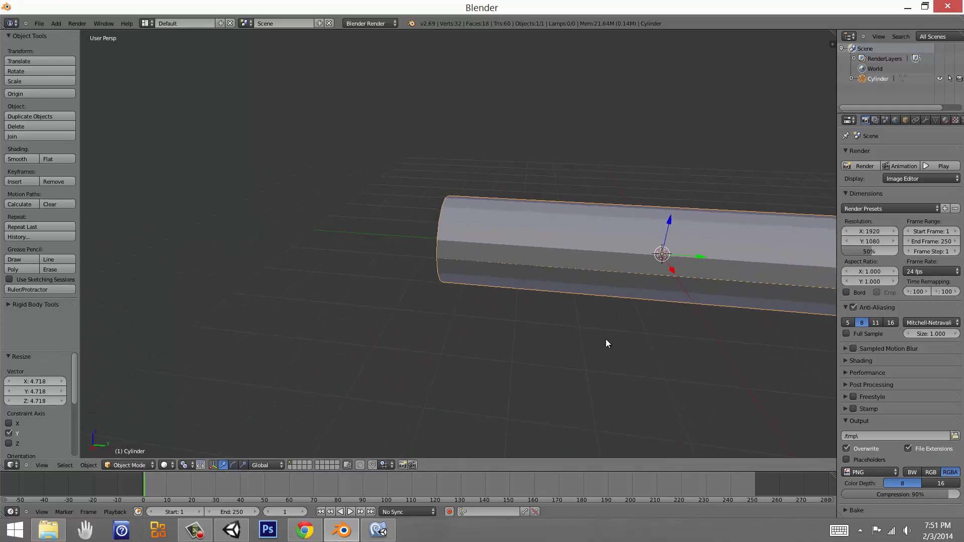
key(Tab)
middle_drag(447, 266, 458, 264)
key(ctrl+Tab)
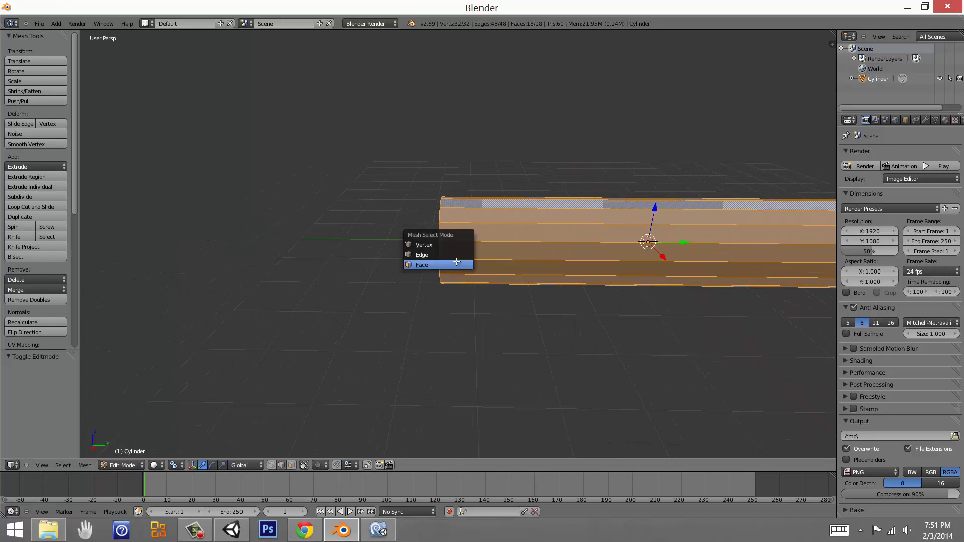
click(436, 246)
key(a)
key(b)
drag(400, 167, 479, 300)
middle_drag(484, 304, 524, 307)
key(c)
mouse_move(412, 205)
mouse_down()
mouse_move(409, 260)
mouse_move(435, 277)
mouse_up()
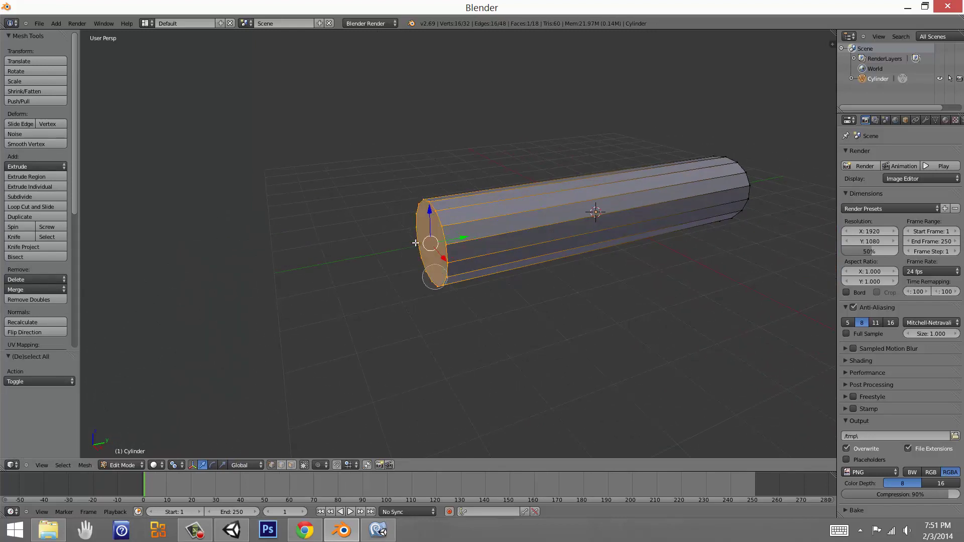
key(Escape)
Extrude the selected end cap outward by about 1.04 and scale it up by about 1.69 to flare it.
middle_drag(512, 358, 496, 350)
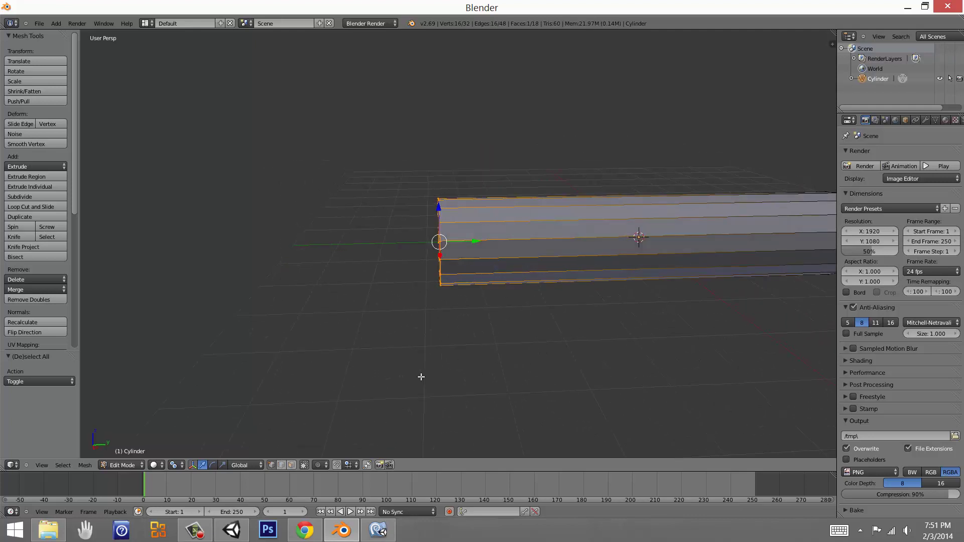
key(e)
click(374, 366)
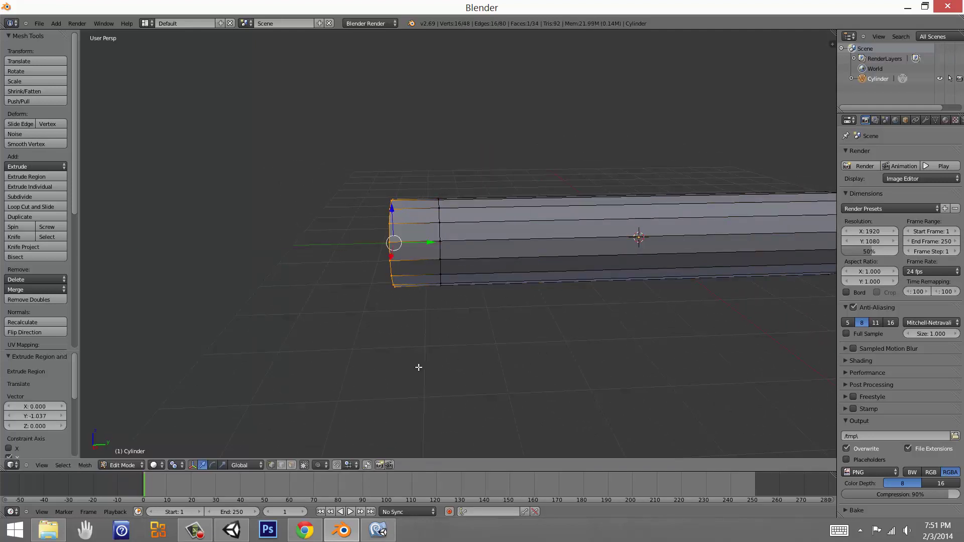
key(s)
click(592, 381)
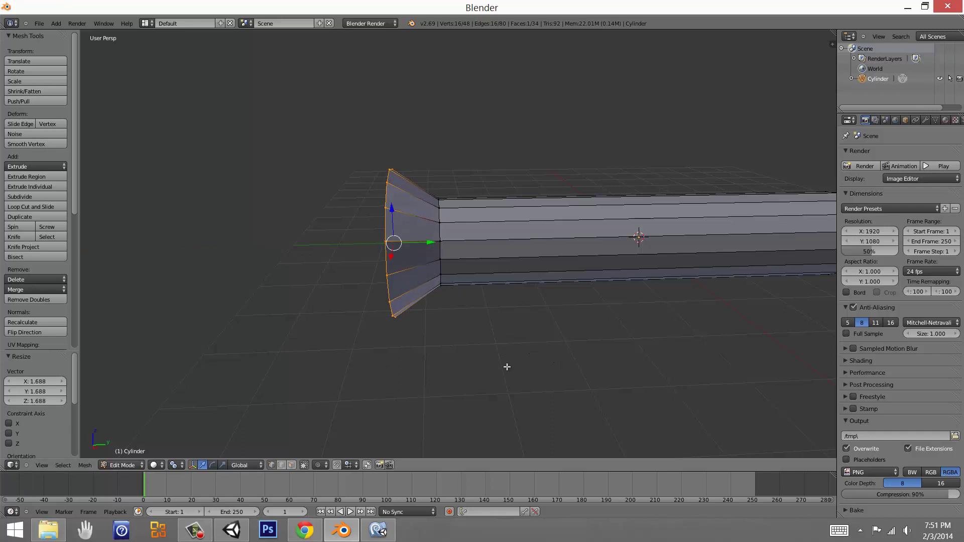
Extrude the flared end outward along the Y axis by about 1.65 to form the flashlight head.
shift+middle_drag(507, 367, 532, 367)
key(e)
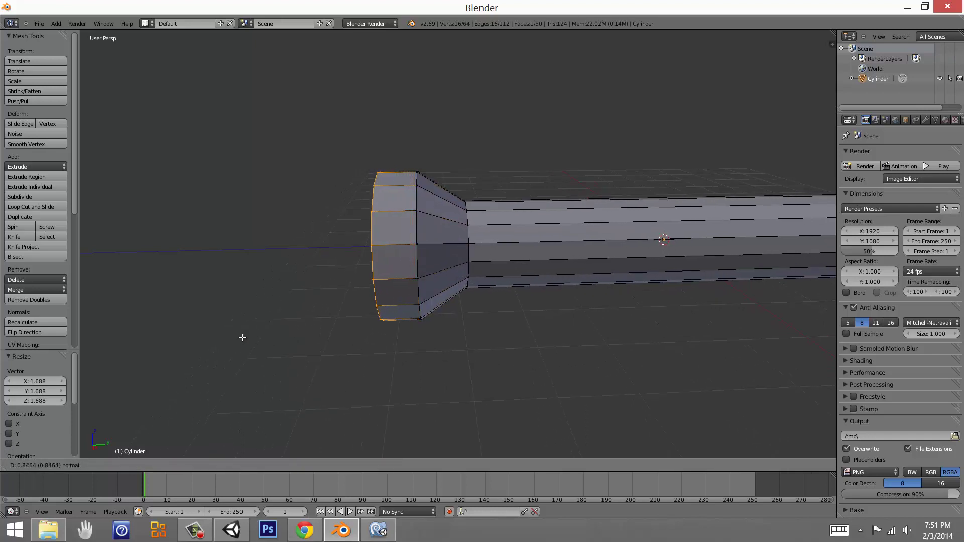
key(y)
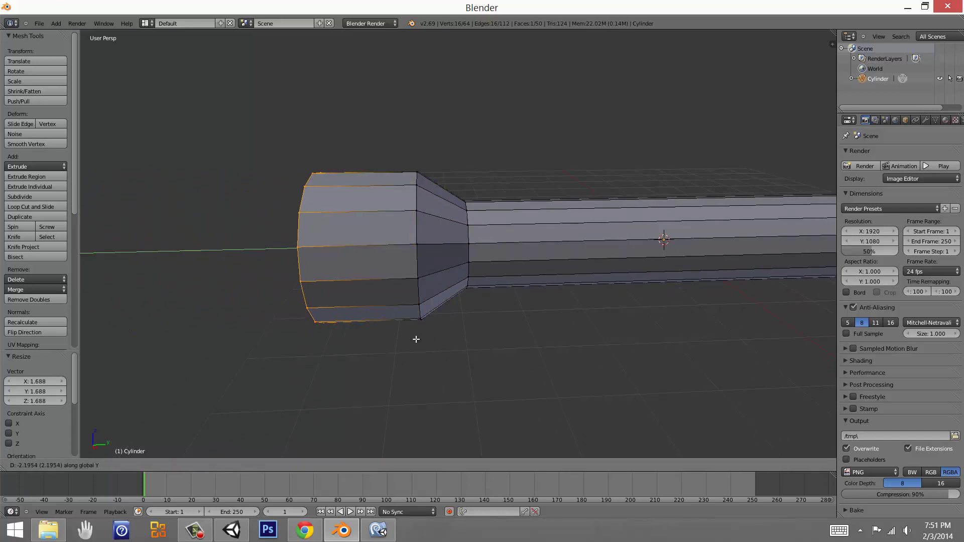
click(454, 338)
Inset the head's front face by extruding it in place and scaling it to about 0.76, and switch to face selection.
shift+middle_drag(454, 338, 518, 238)
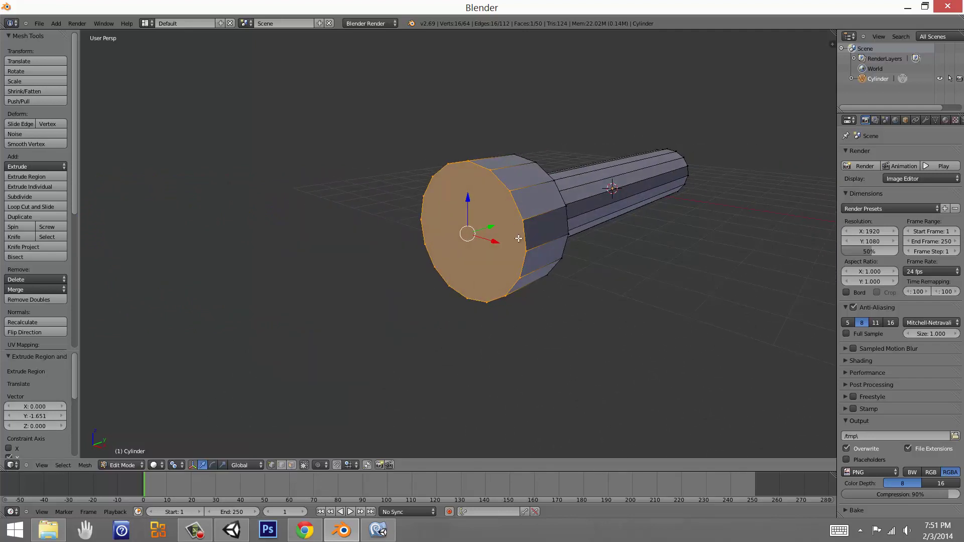
key(e)
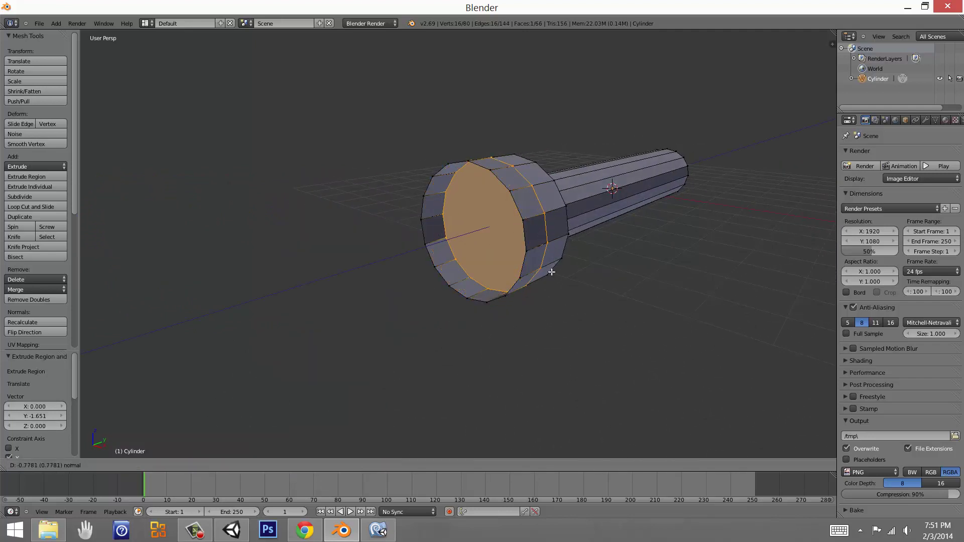
right_click(552, 268)
key(s)
click(644, 228)
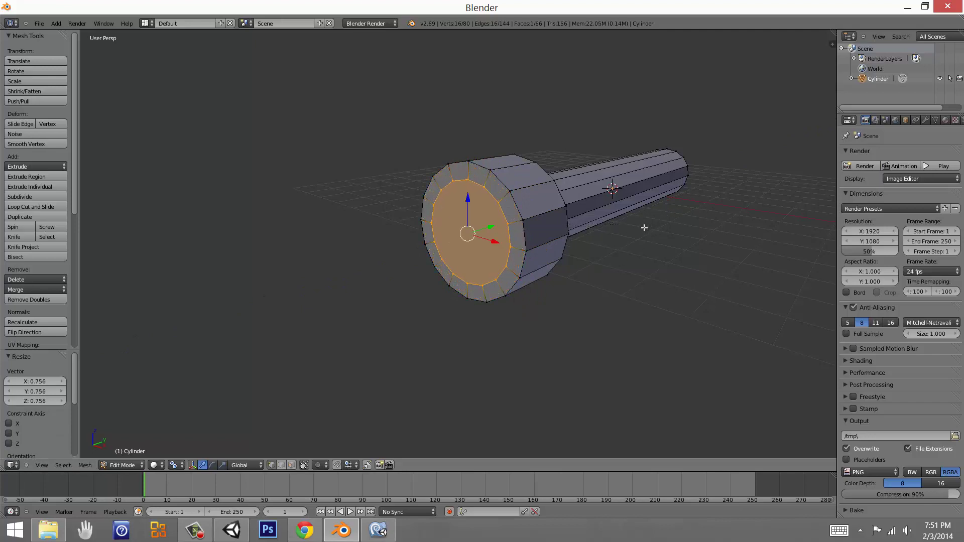
key(ctrl+Tab)
click(476, 258)
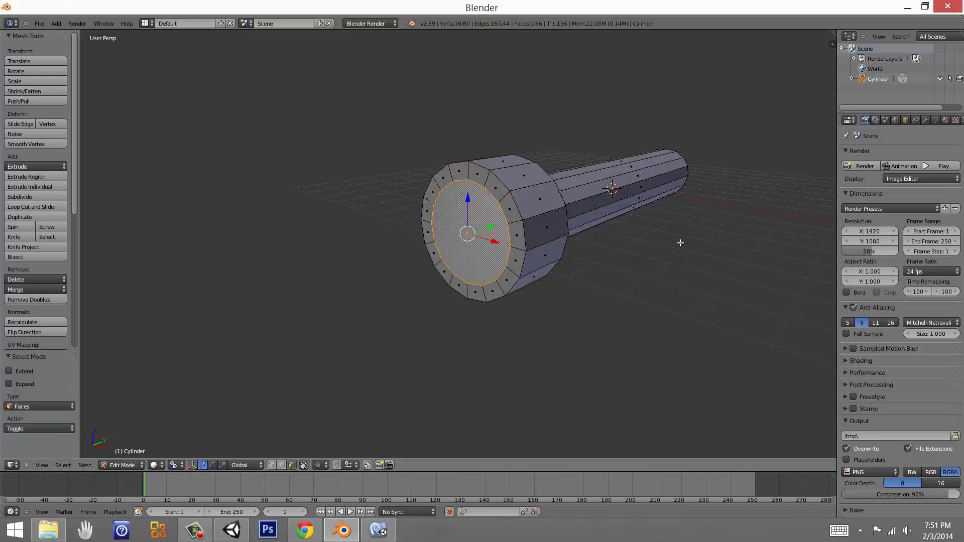
Deselect the mesh, return to Object Mode, and give the cylinder a new material named Flashlight.
click(945, 121)
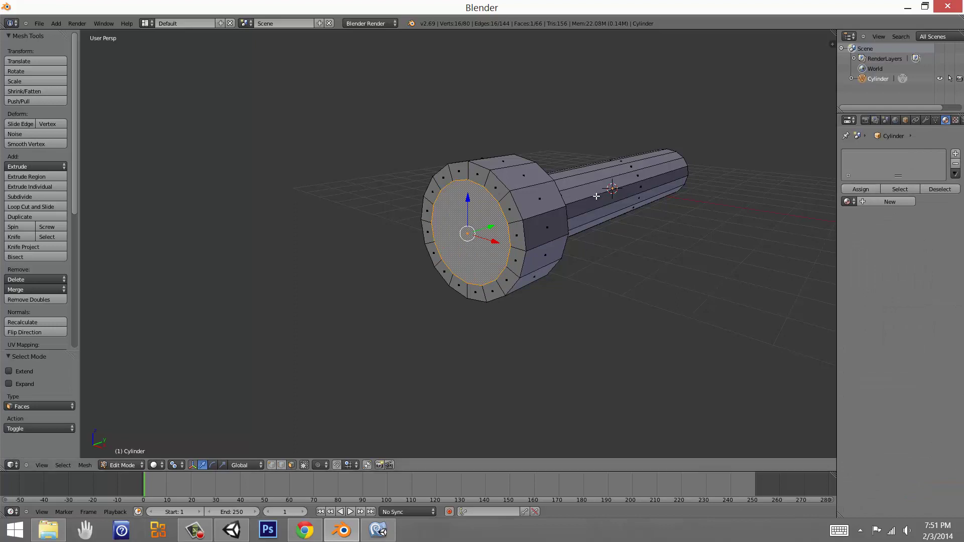
key(a)
key(Tab)
click(884, 189)
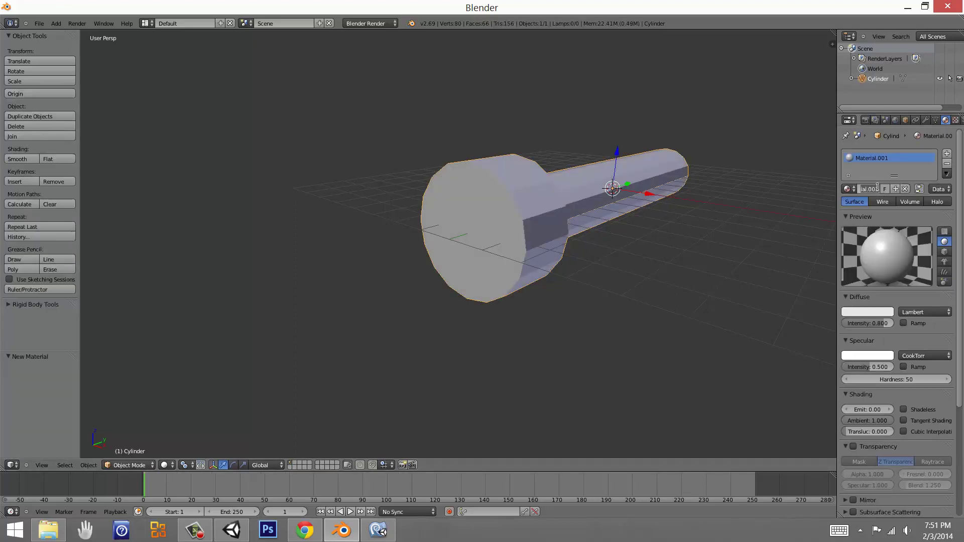
text(Flashlight)
key(Return)
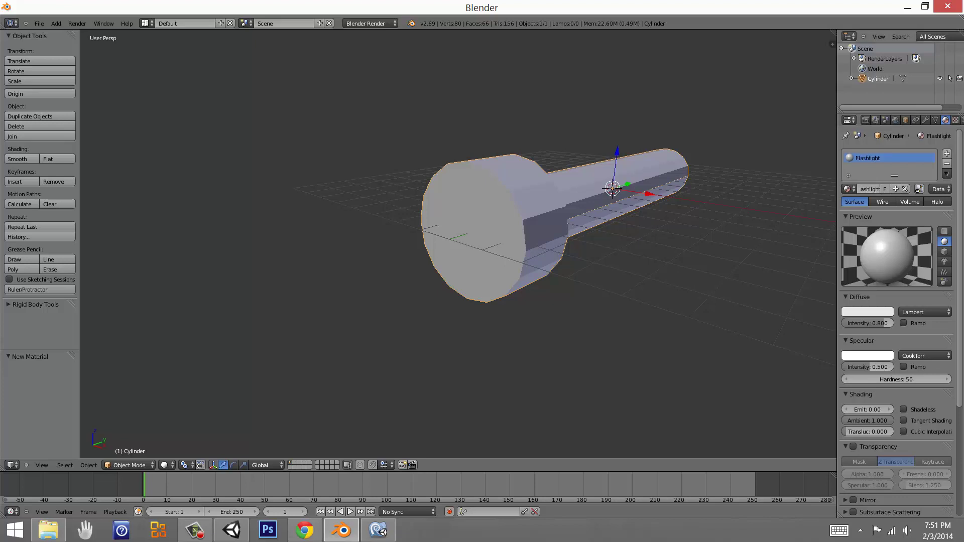
Set the Flashlight material's diffuse colour to near-black and its specular intensity to 0.
click(867, 311)
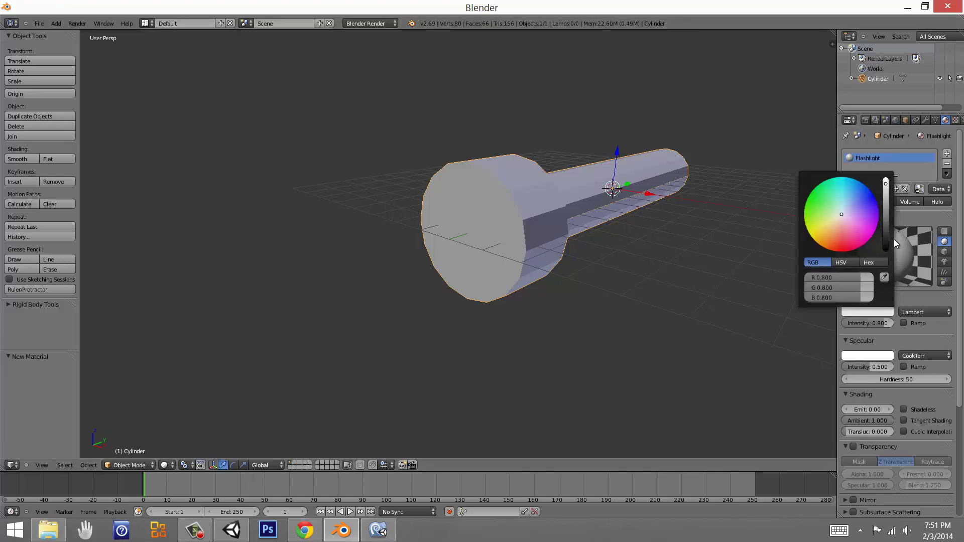
drag(885, 182, 886, 243)
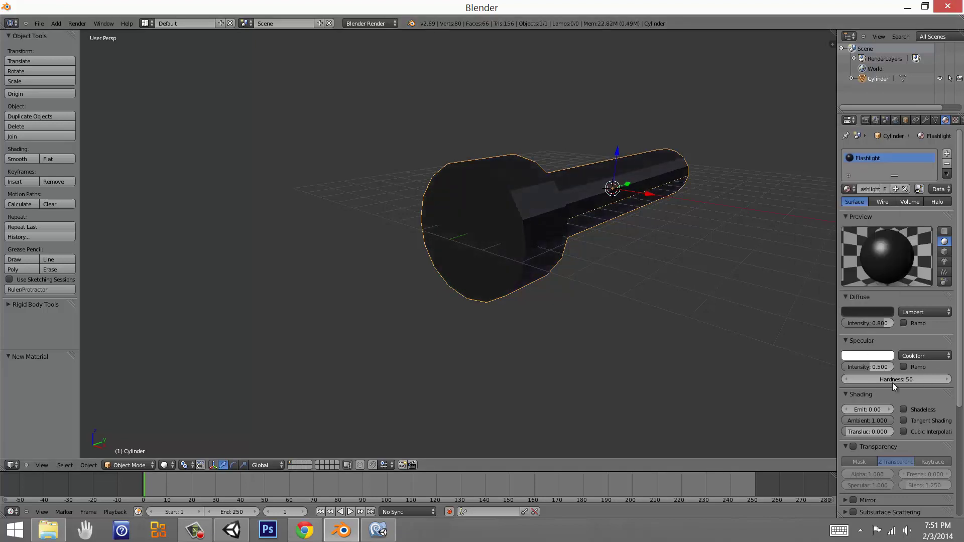
drag(865, 366, 782, 368)
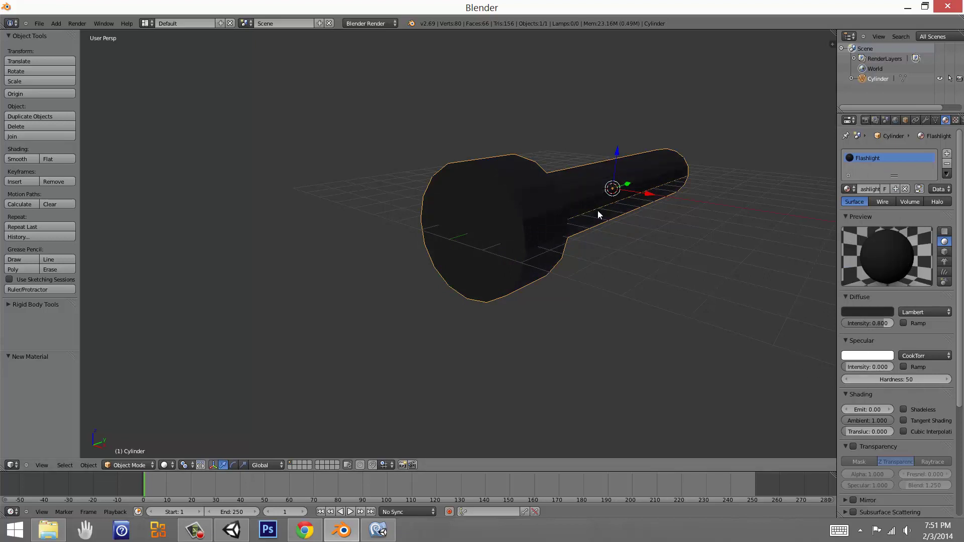
Enter Edit Mode on the flashlight and add a second material named Lens.
key(Tab)
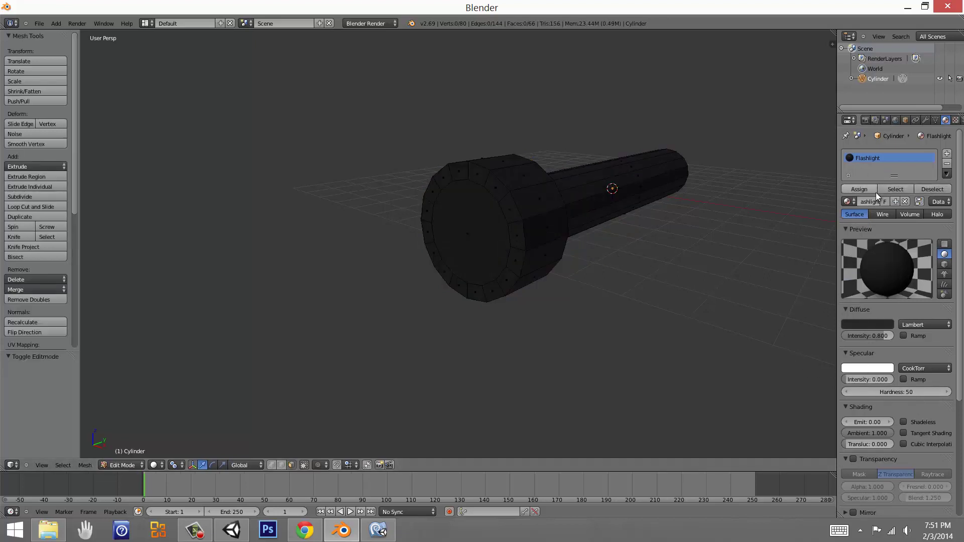
click(947, 155)
click(870, 199)
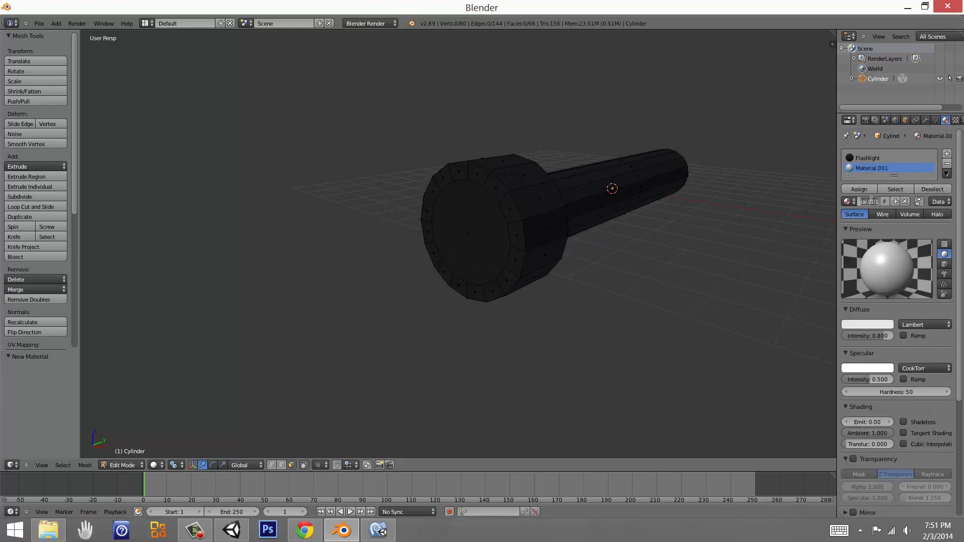
text(Lens)
key(Return)
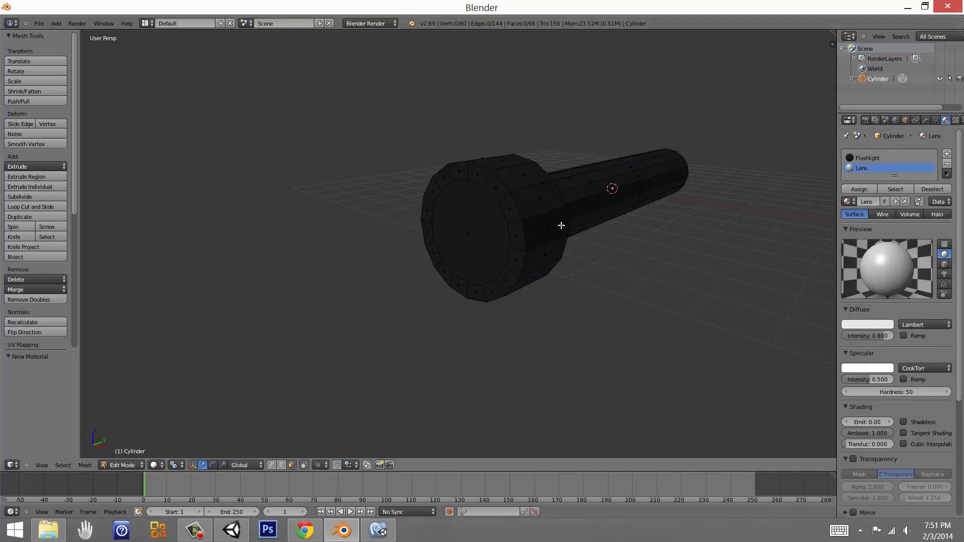
Assign the Lens material to the inner front face of the flashlight head.
right_click(469, 237)
click(859, 169)
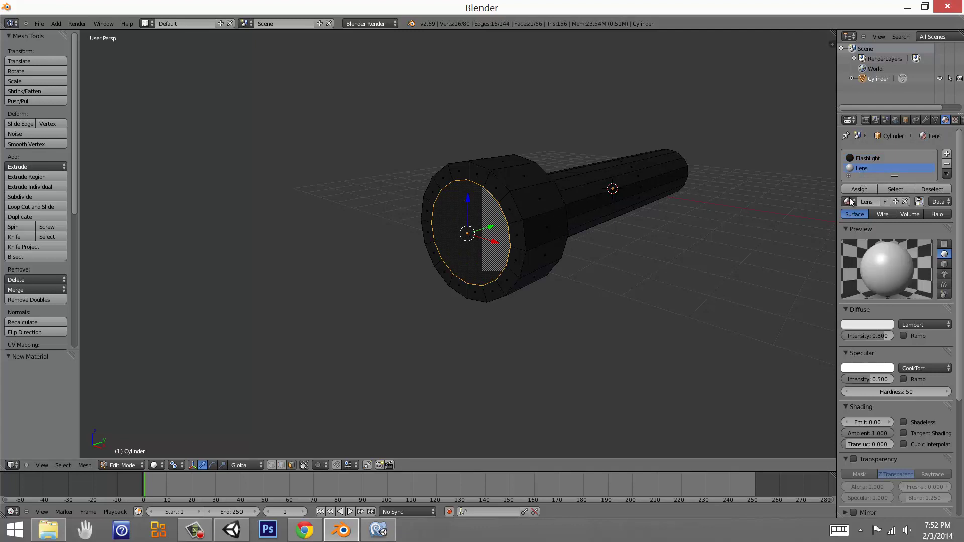
click(858, 190)
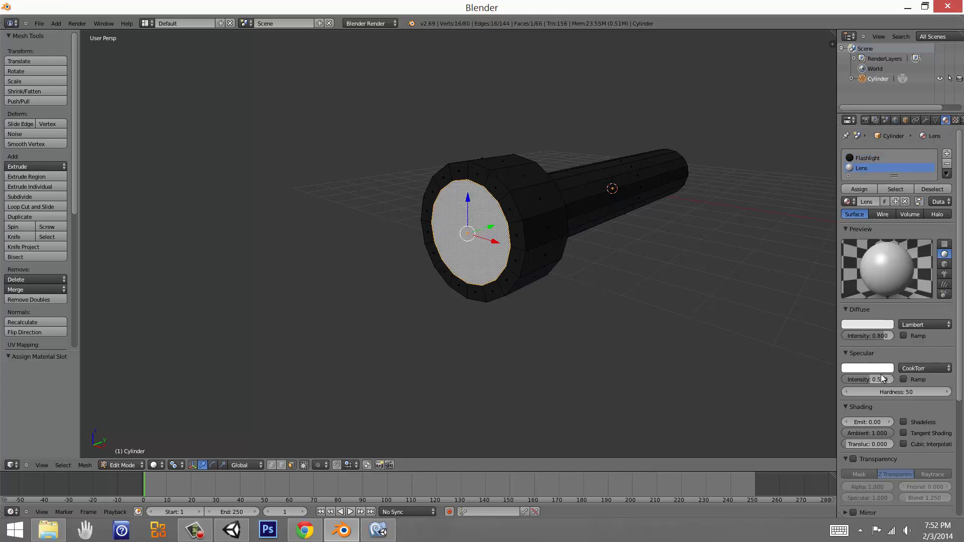
Set the Lens material's specular intensity to about 0.854, make it shadeless, and return to Object Mode.
drag(882, 378, 887, 379)
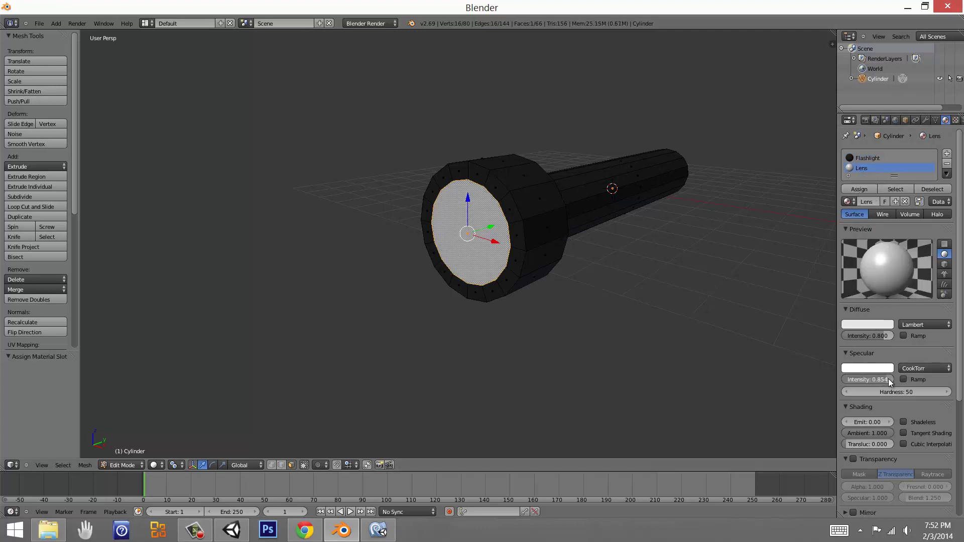
click(904, 420)
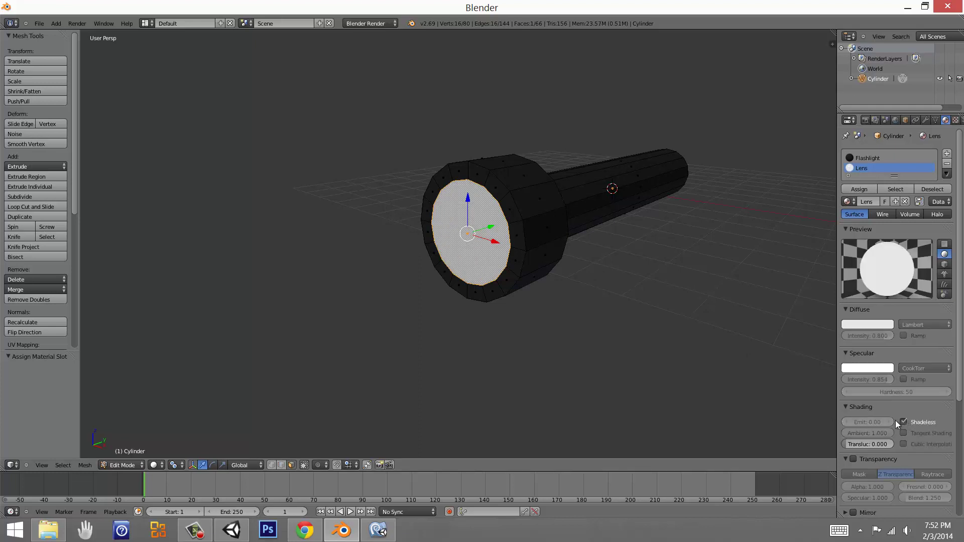
key(Tab)
Move the flashlight's entire mesh about 1.727 along the Y axis in Edit Mode, then return to Object Mode.
middle_drag(604, 321, 550, 296)
scroll(550, 296, down, 5)
middle_drag(461, 288, 511, 260)
key(Tab)
key(a)
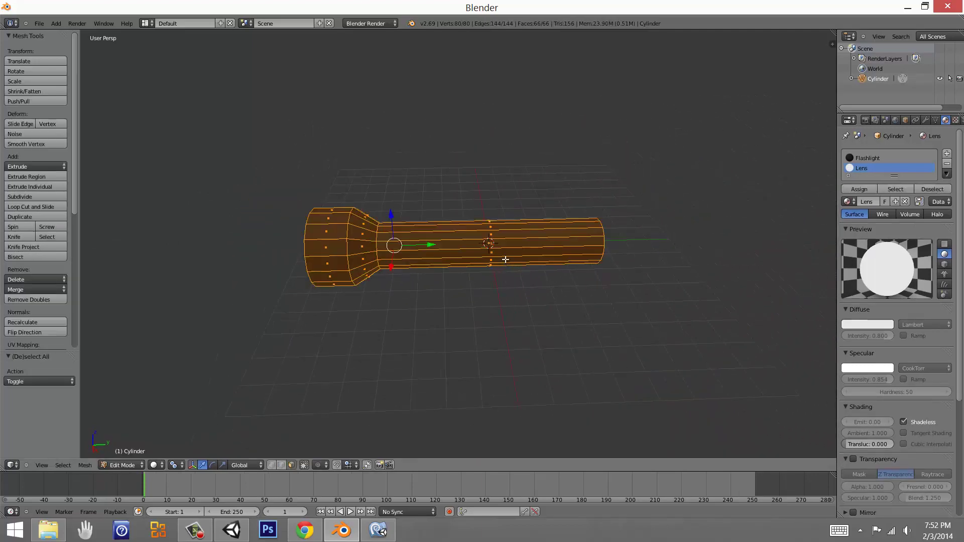
middle_drag(423, 248, 467, 250)
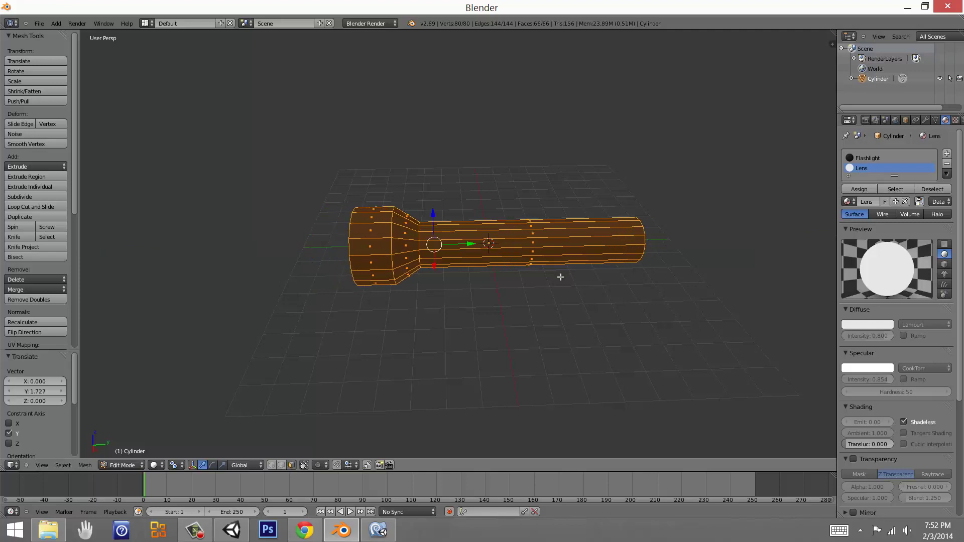
key(Tab)
Start saving the Blender file and create a new directory named Flashlight inside the Models folder.
key(ctrl+s)
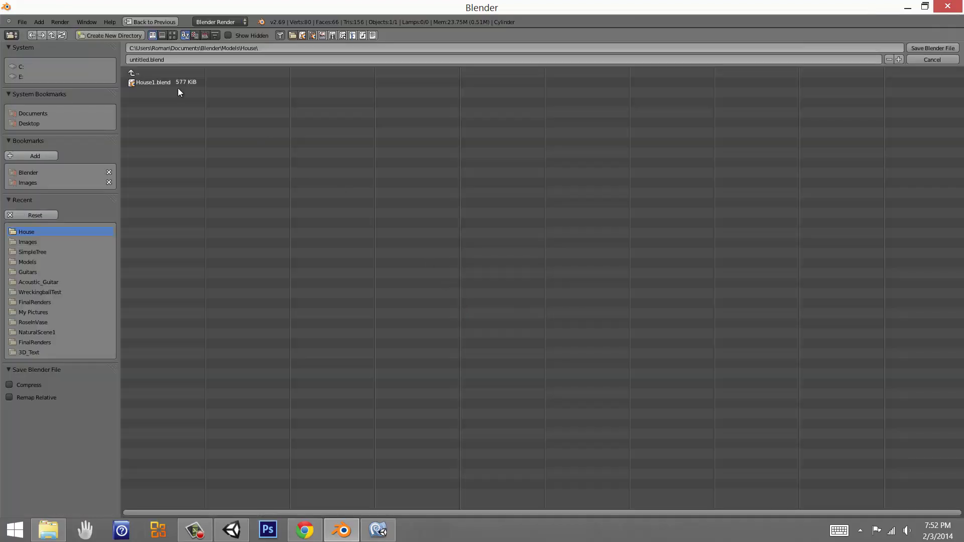
click(161, 74)
click(100, 36)
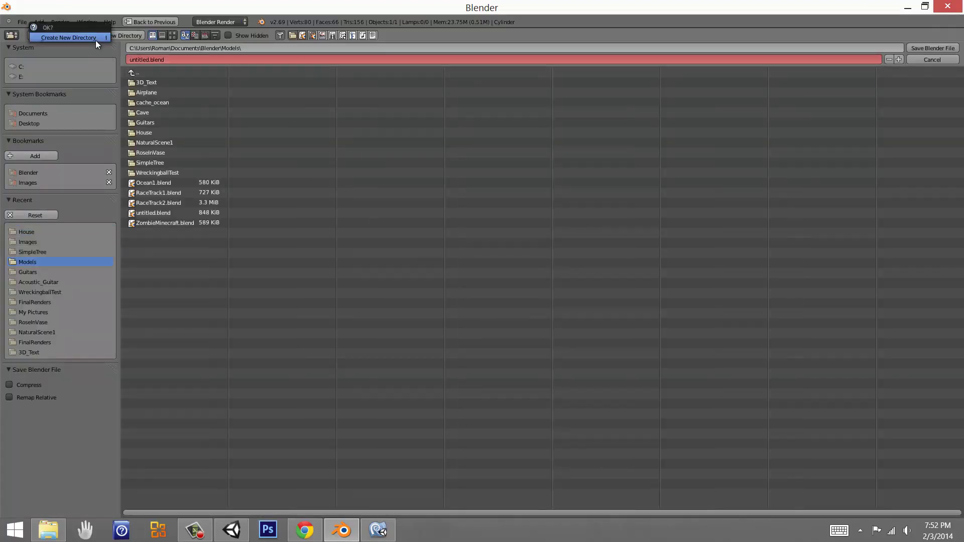
click(97, 38)
text(Flash)
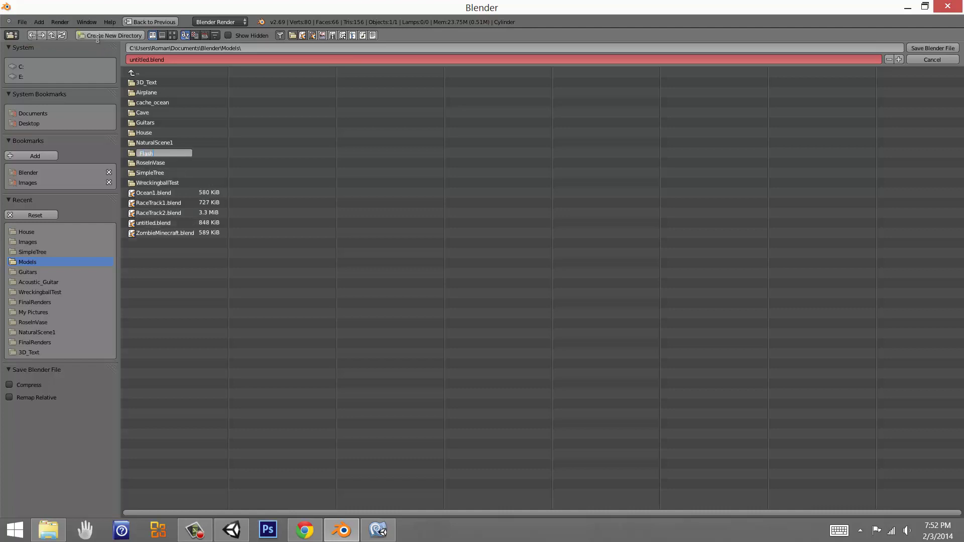
text(light)
key(Return)
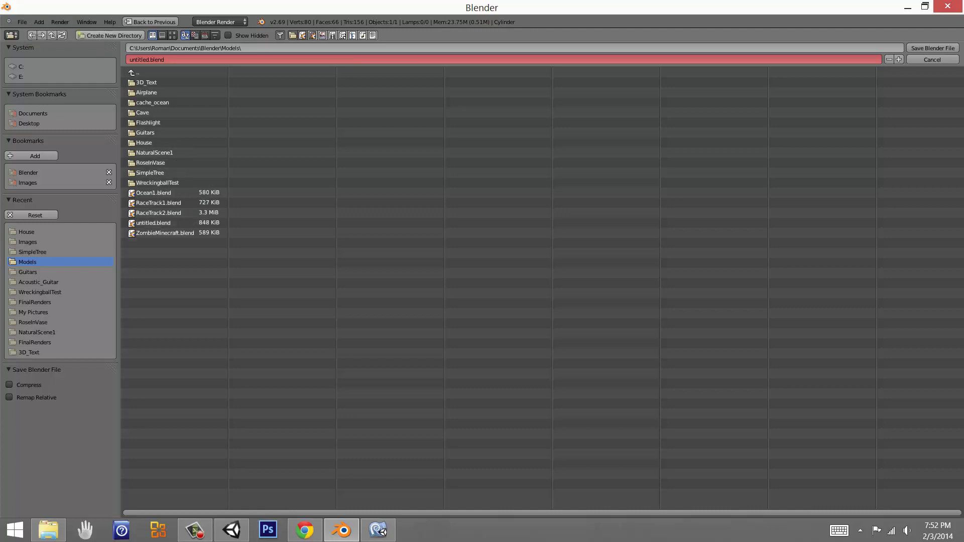
Save the file as Flashlight.blend in the Flashlight directory.
click(129, 123)
text(F)
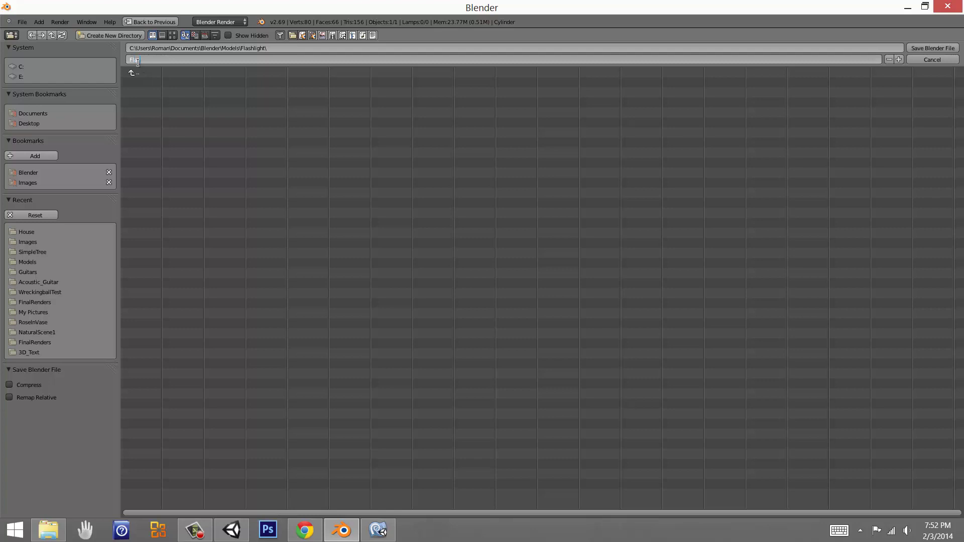
text(lashlight.blend)
key(Return)
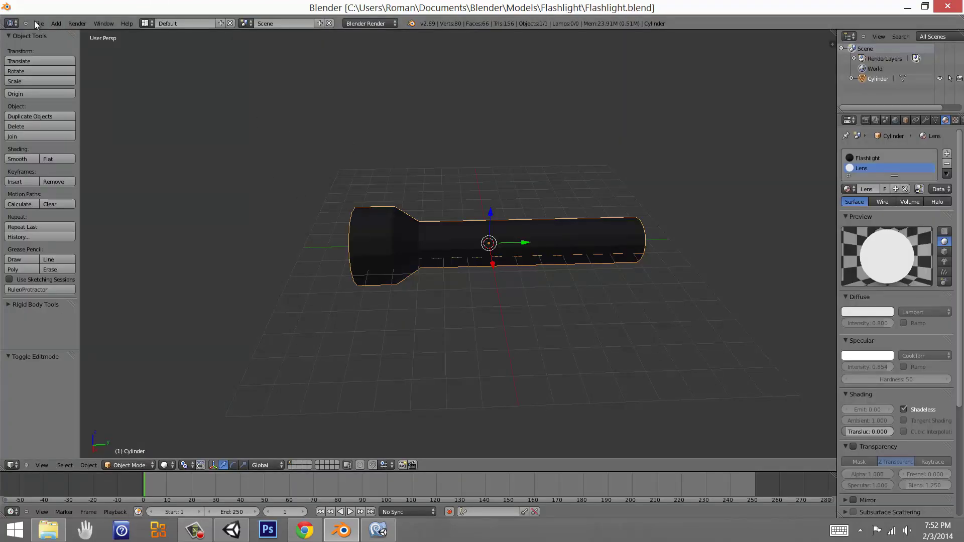
click(39, 23)
Switch to Unity and import Flashlight.blend from the Blender Flashlight folder into the Models asset folder.
click(232, 530)
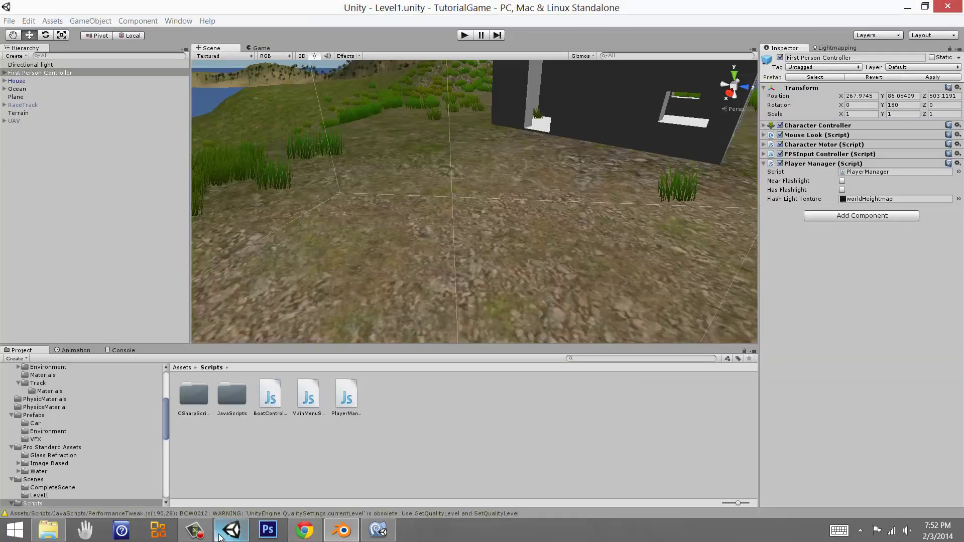
click(182, 368)
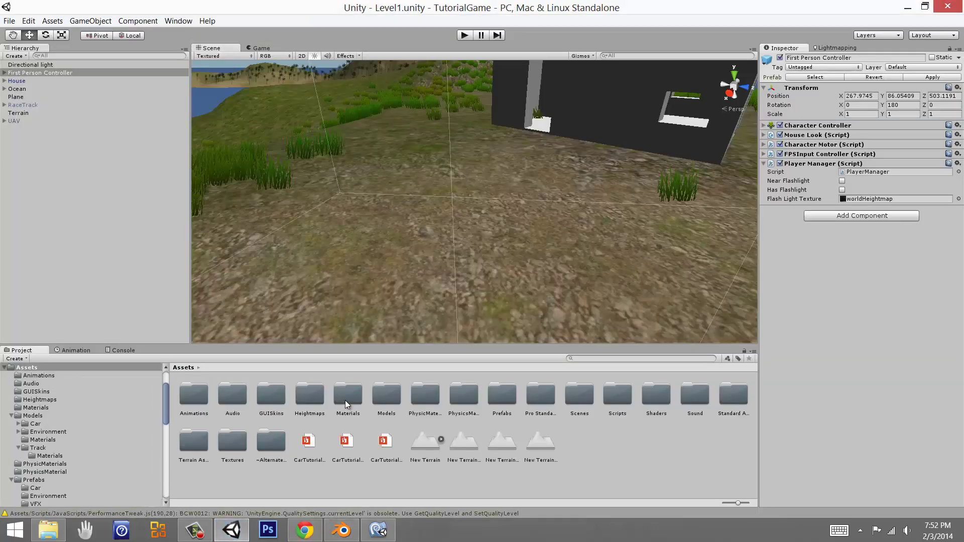
double_click(383, 393)
right_click(341, 438)
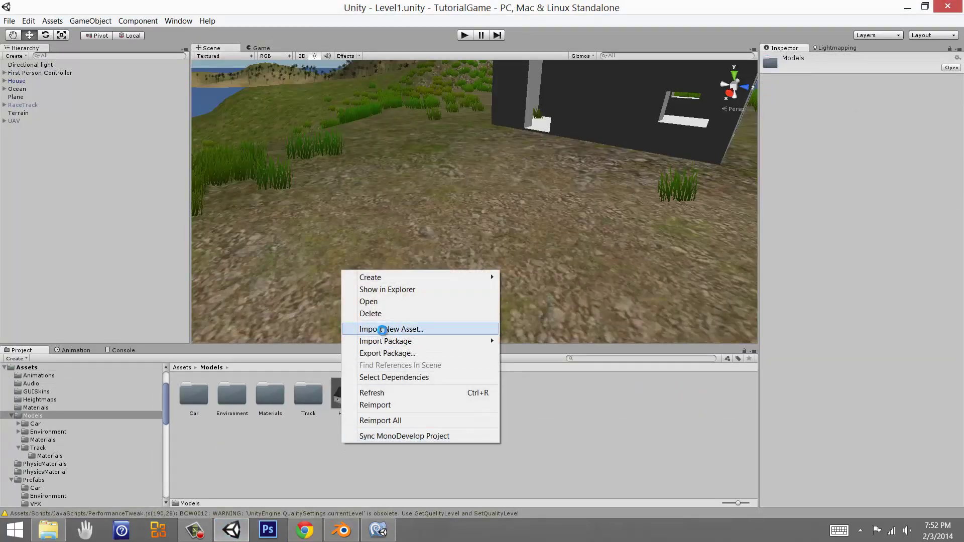
click(386, 329)
click(204, 57)
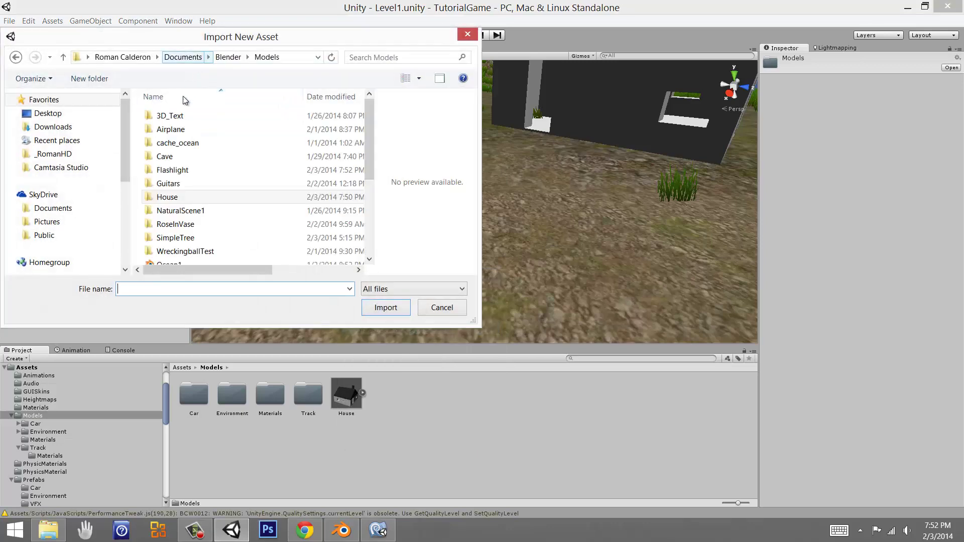
click(177, 185)
double_click(173, 170)
double_click(178, 116)
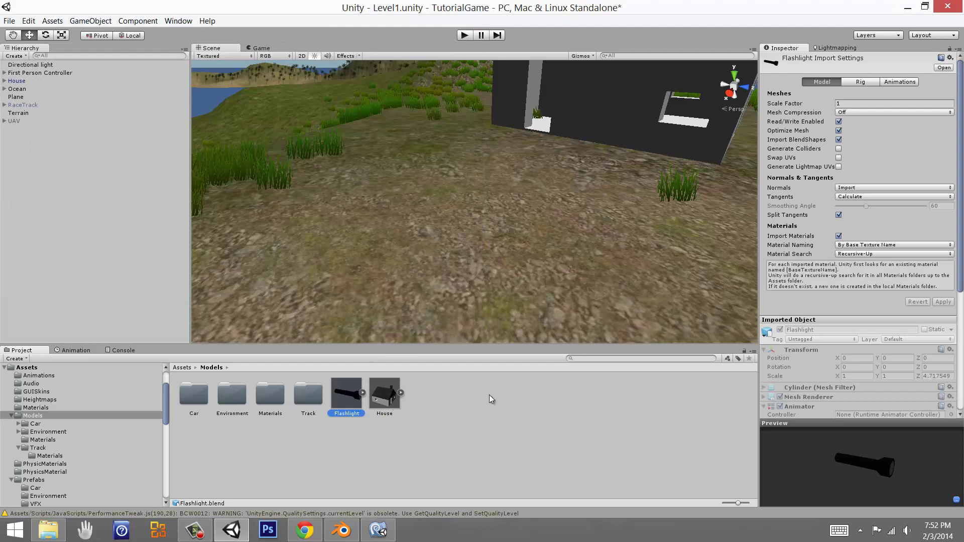
Set the Flashlight import scale factor to 0.3, generate colliders, set normals to Calculate, and apply the settings.
drag(842, 460, 834, 452)
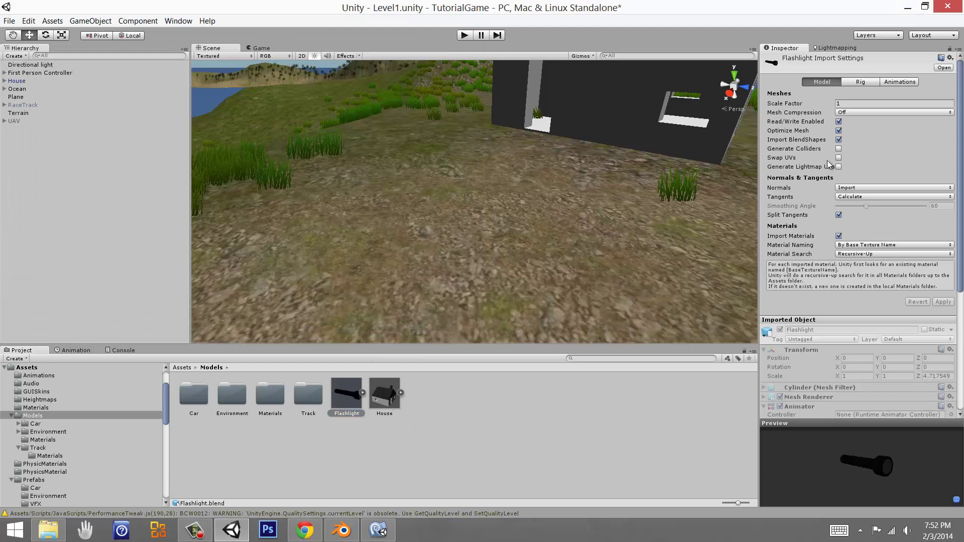
click(855, 103)
text(.3)
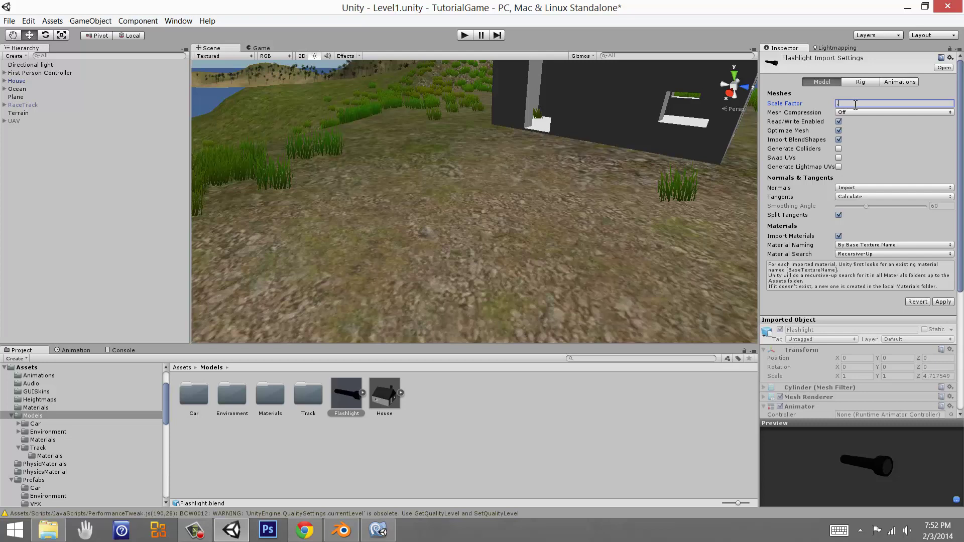
click(838, 148)
click(846, 188)
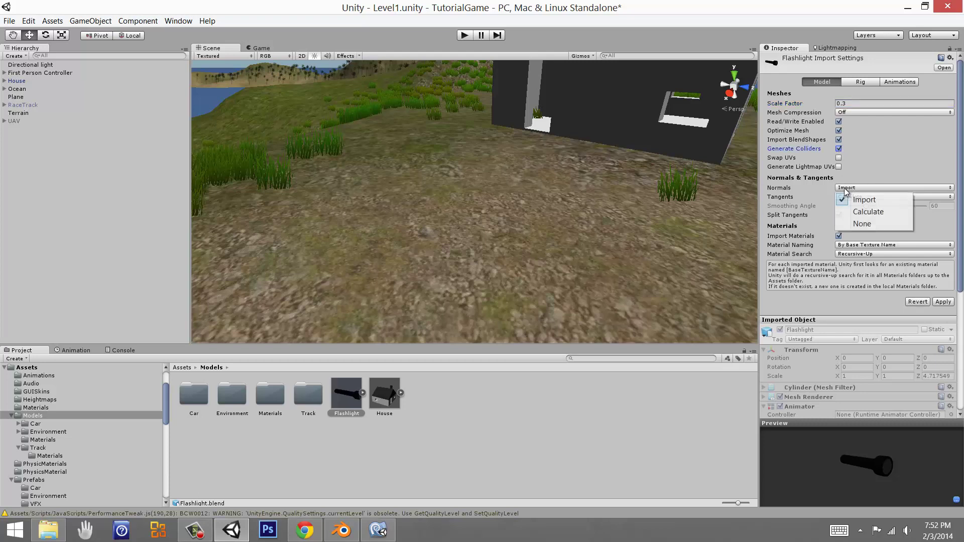
click(867, 212)
click(942, 302)
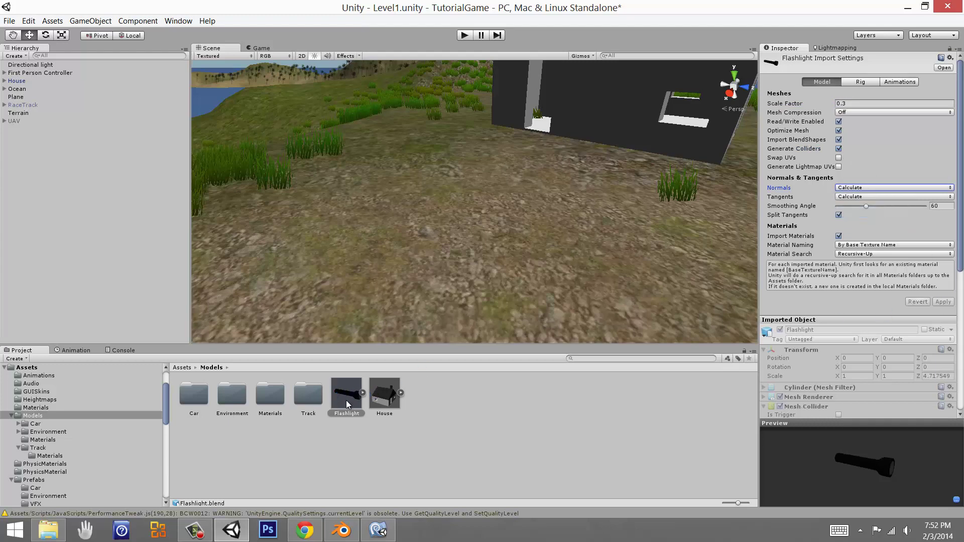
Try out the Flashlight model on the terrain in front of the house and delete it from the scene.
drag(346, 397, 264, 196)
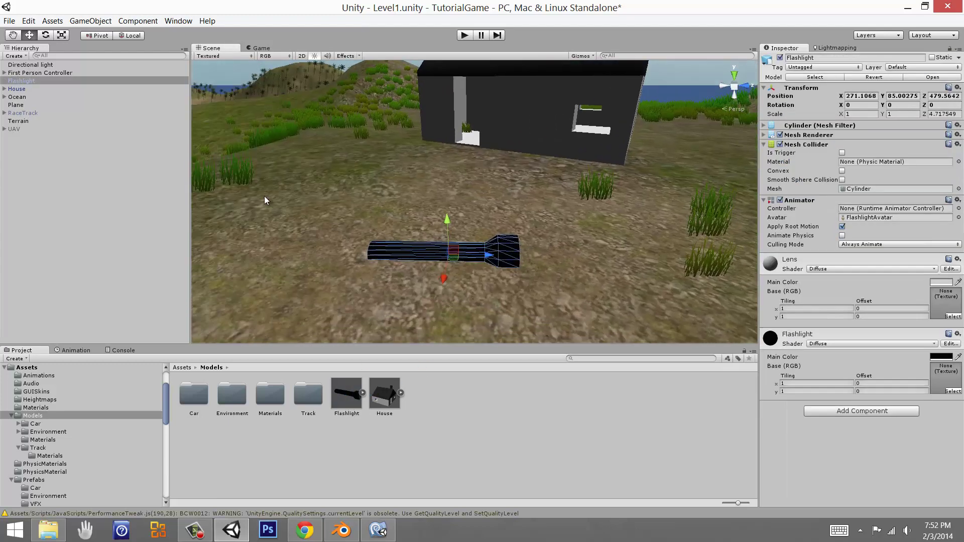
click(37, 80)
key(Delete)
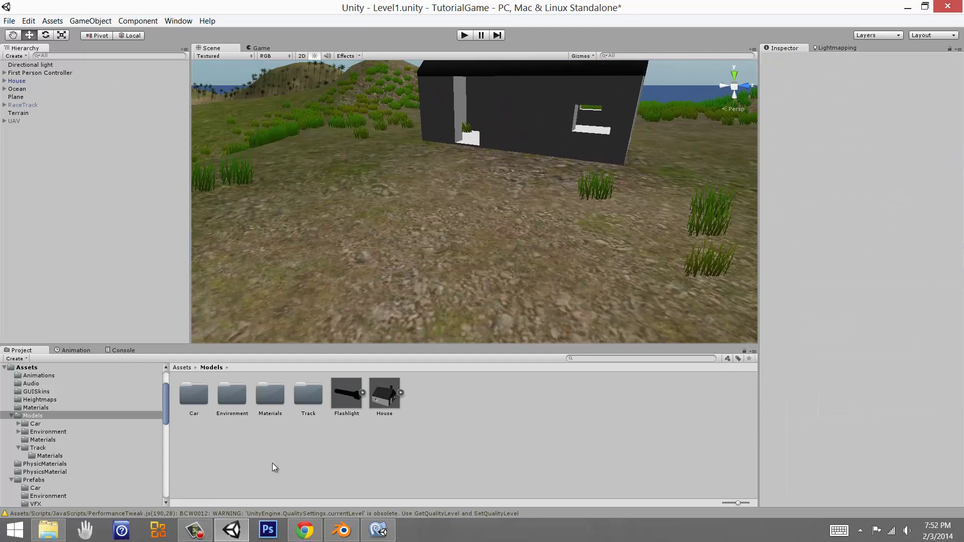
Set the Flashlight model's import scale factor to 0.08 and apply it.
click(344, 391)
click(862, 104)
text(.08)
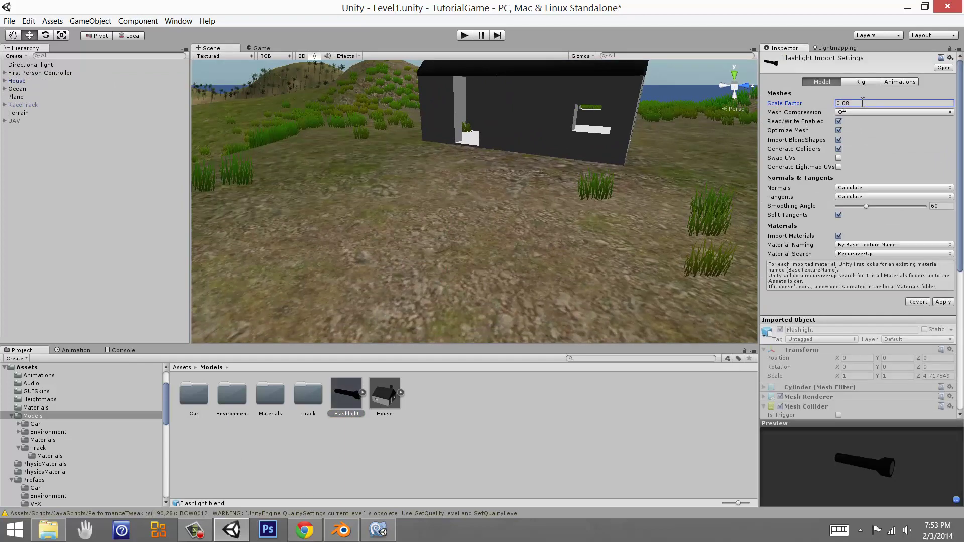
click(942, 301)
Place the Flashlight model on the terrain in front of the house and inspect it up close.
drag(422, 336, 491, 281)
alt+drag(491, 281, 534, 281)
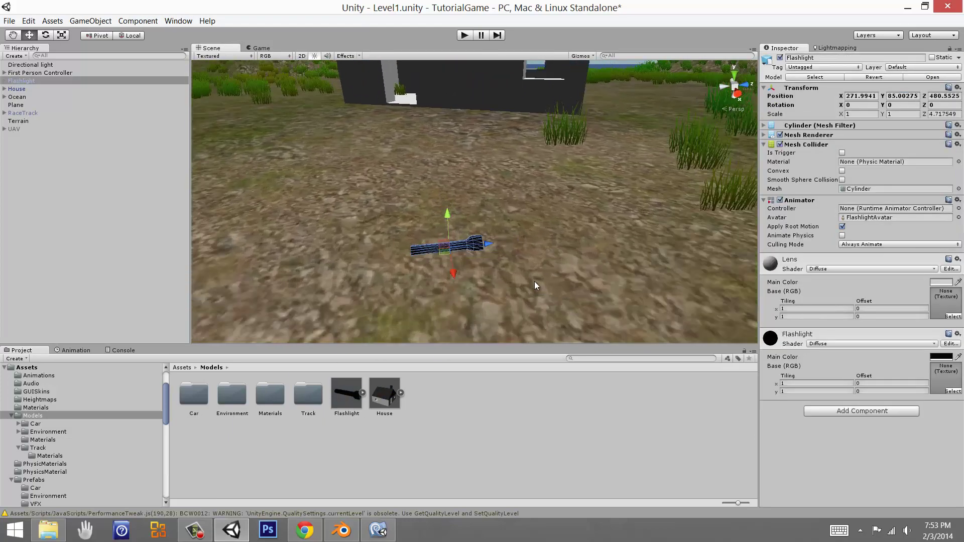
scroll(538, 242, down, 3)
middle_drag(538, 241, 353, 224)
drag(353, 225, 371, 203)
Set the Flashlight model's import scale factor to 0.06 and apply it.
click(354, 393)
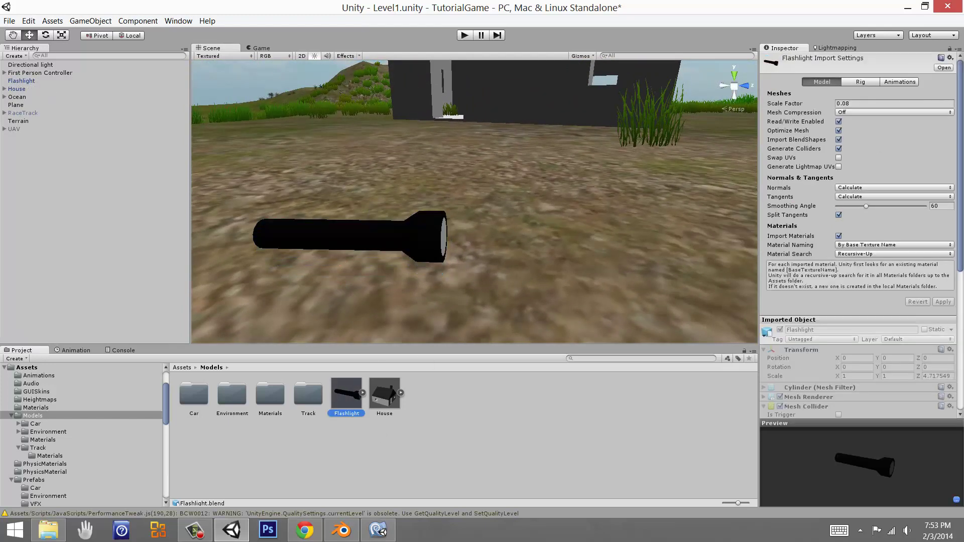
click(857, 103)
key(BackSpace)
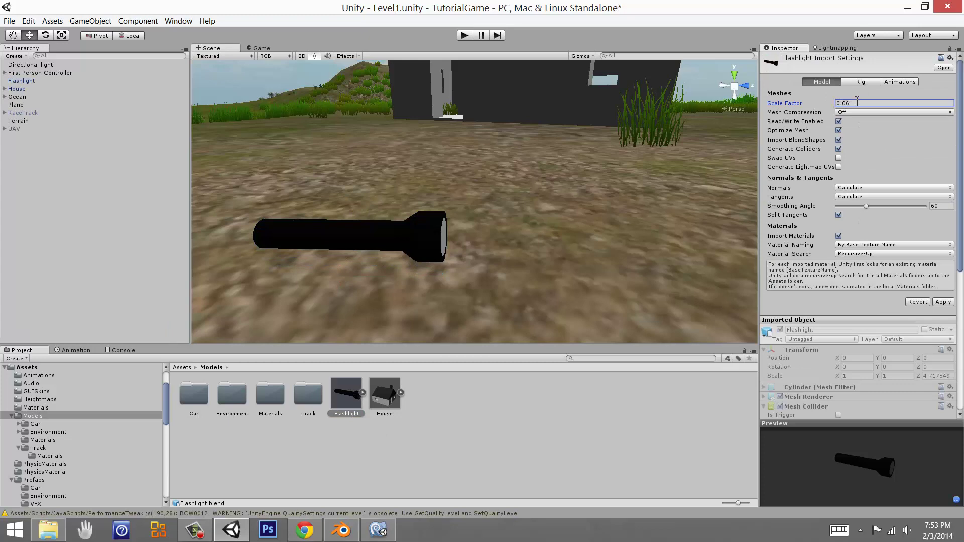
click(946, 302)
Raise the flashlight above the terrain to a Y position of about 86.12 and frame it in view.
double_click(16, 80)
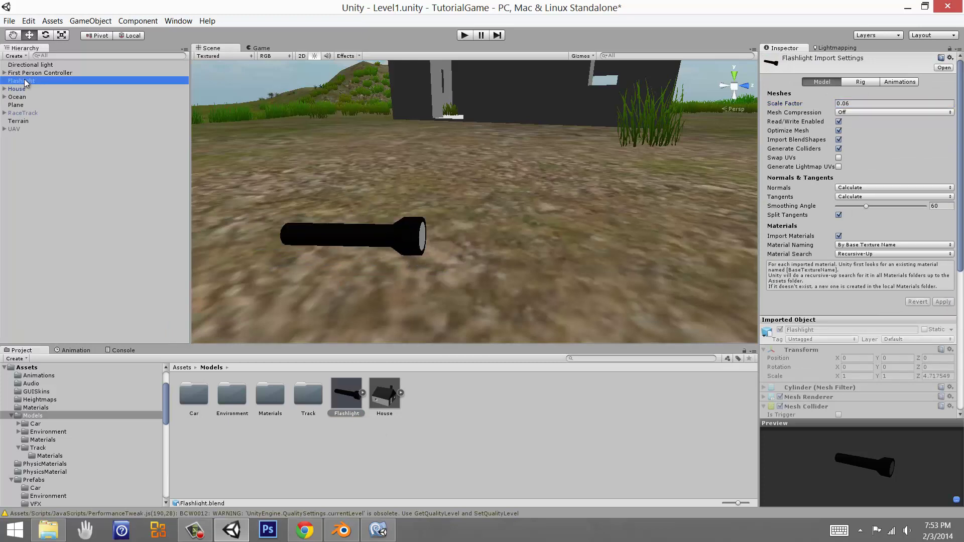
middle_drag(568, 188, 422, 145)
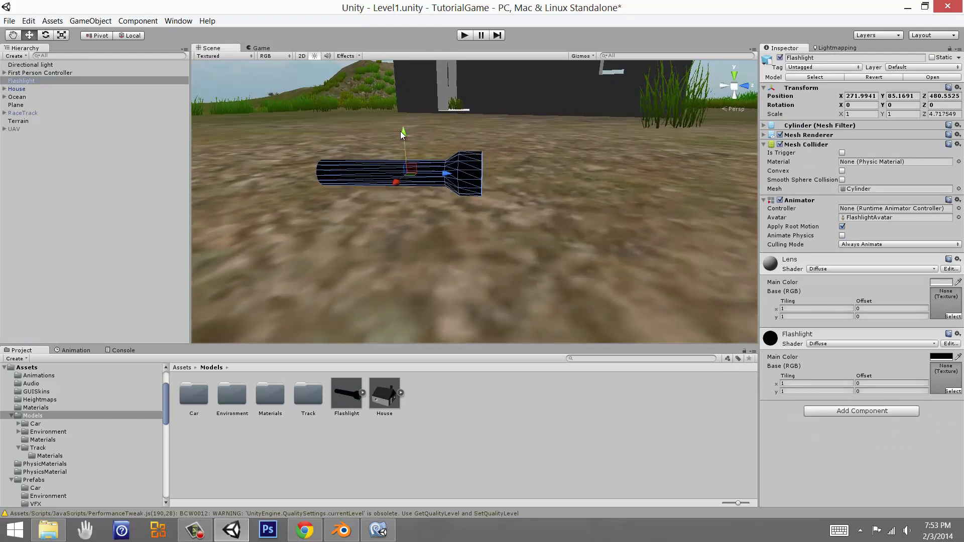
drag(403, 132, 399, 23)
key(f)
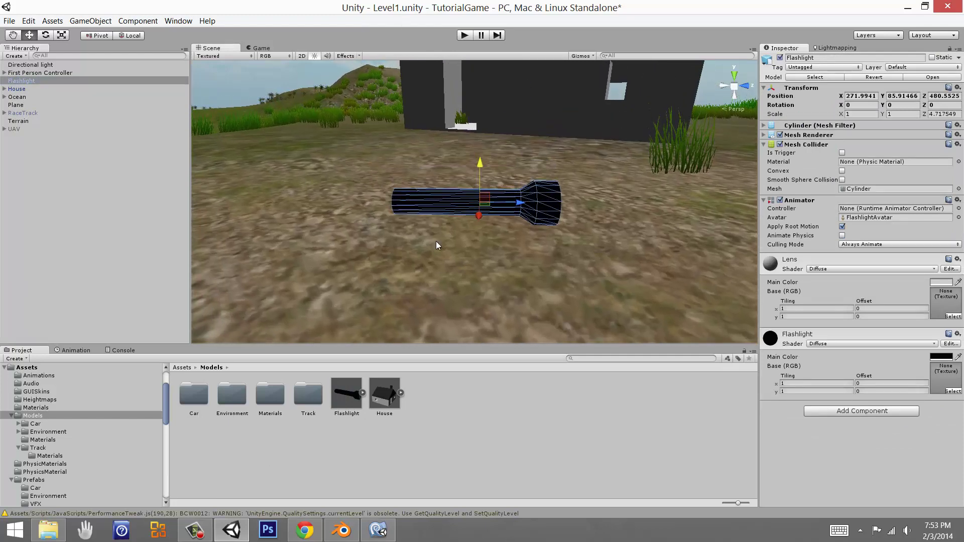
drag(480, 172, 480, 134)
key(f)
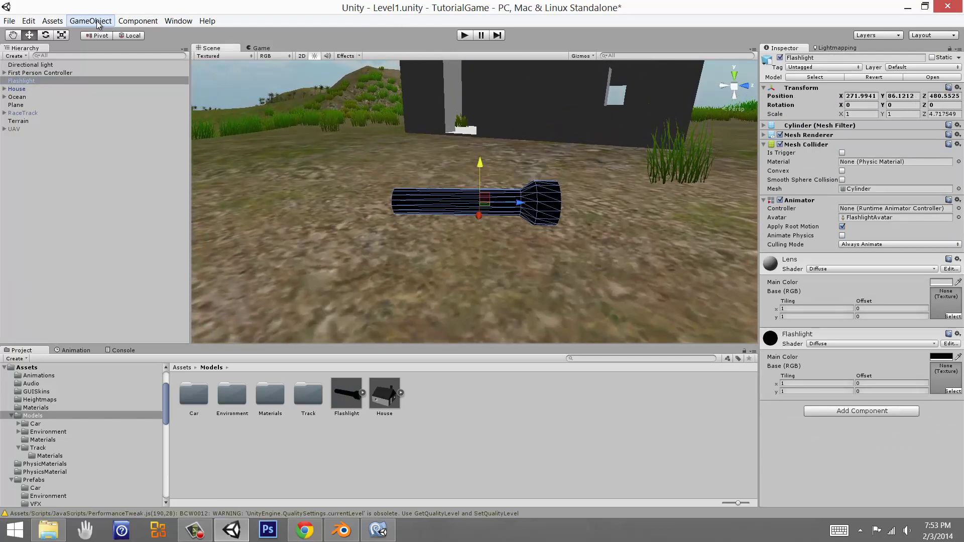
click(97, 21)
key(Right)
key(Right)
key(Left)
key(Left)
key(Left)
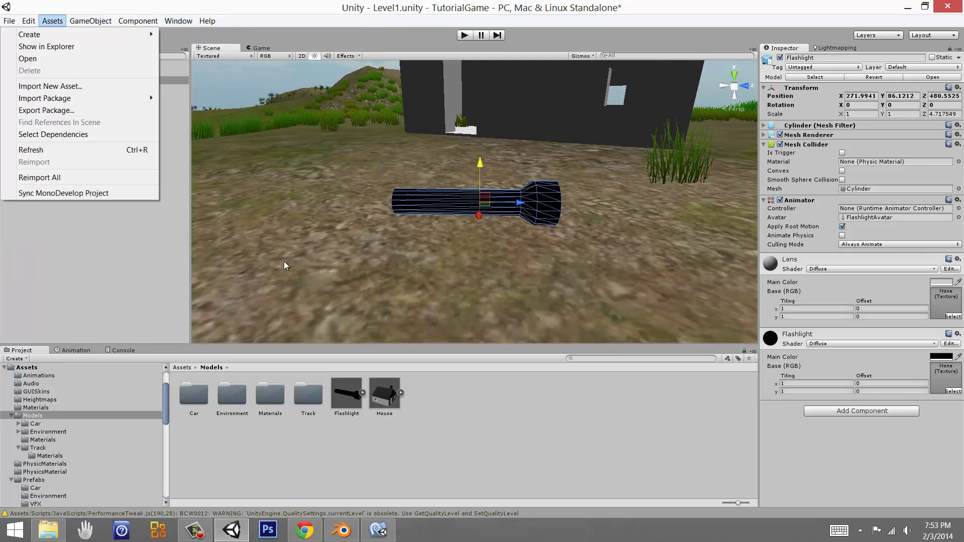
Create an empty game object at the flashlight's location and rename it Flashlight.
click(74, 235)
click(30, 80)
click(90, 21)
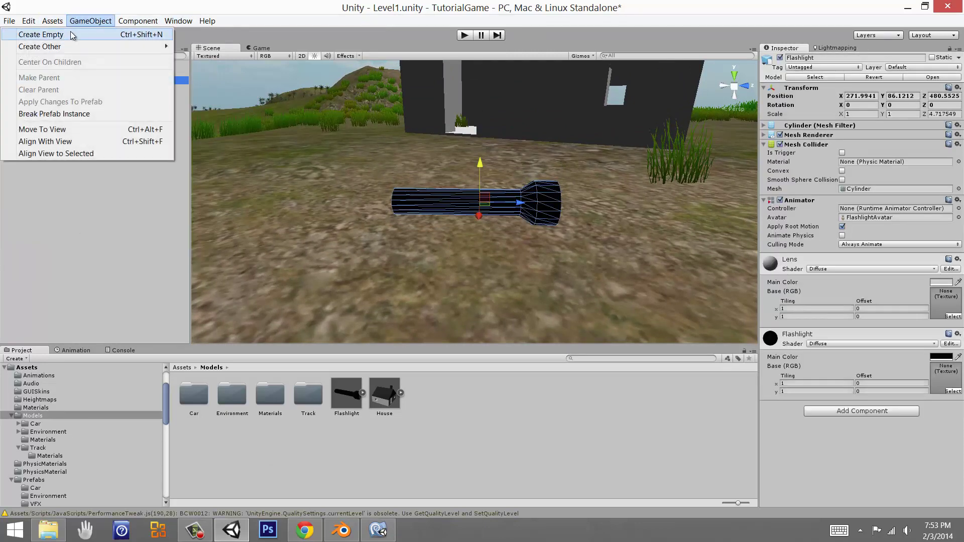
click(73, 35)
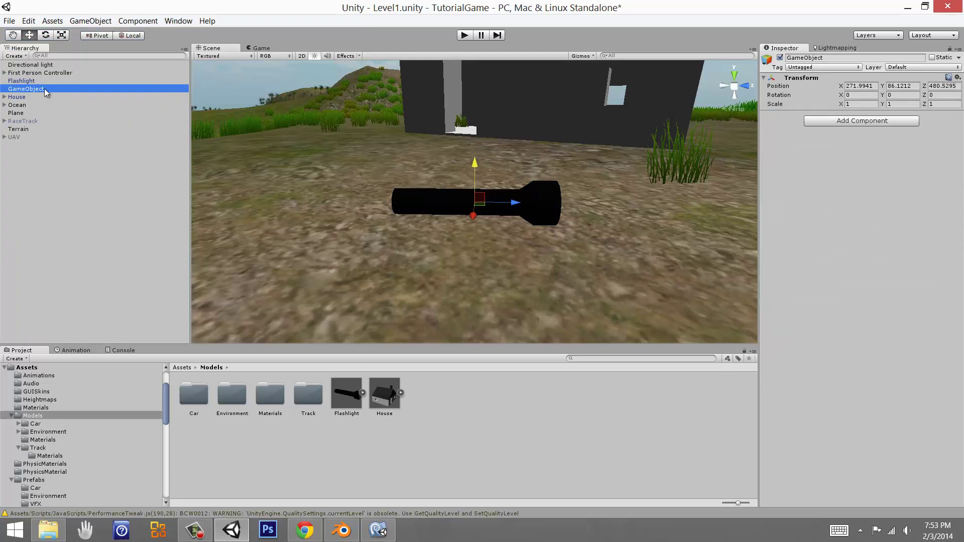
click(45, 89)
text(Flash)
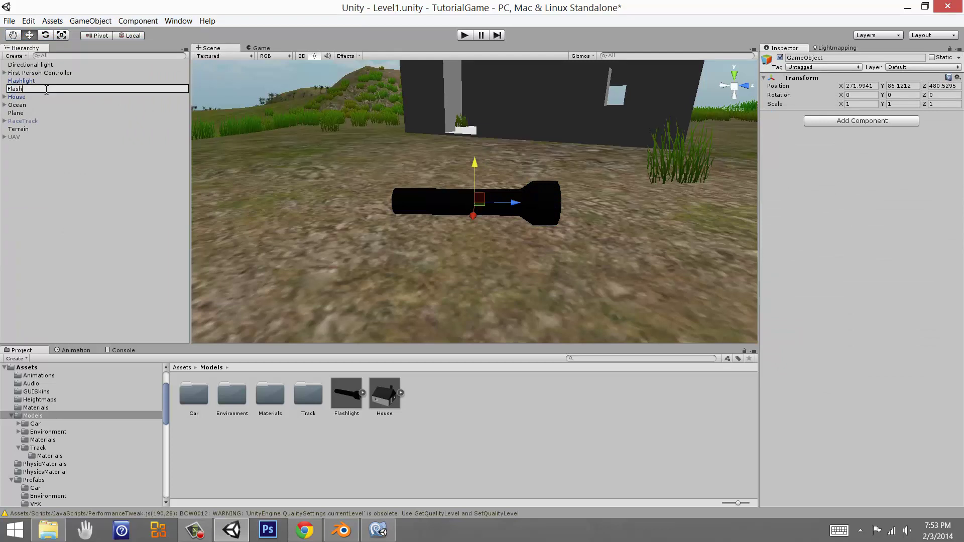
text(light)
key(Return)
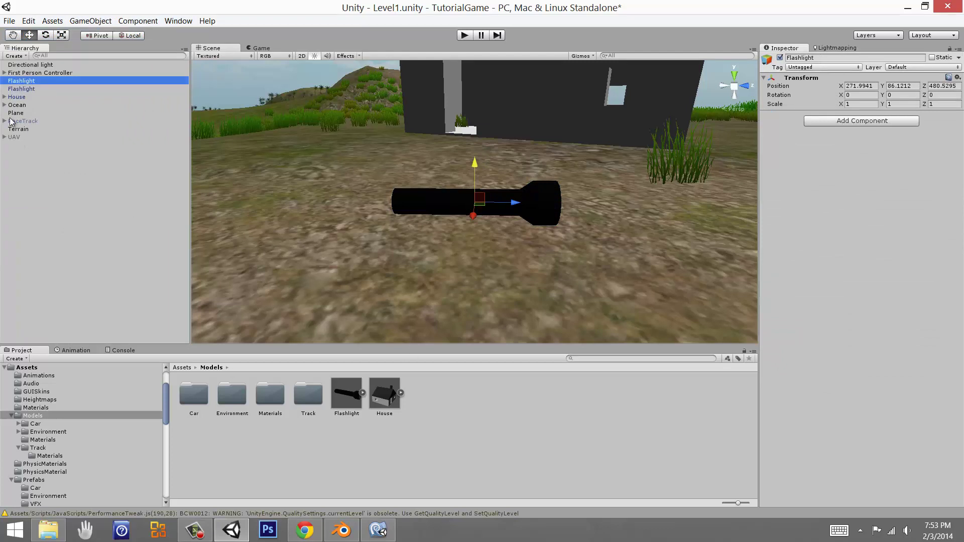
Parent the flashlight model to the empty Flashlight object and expand the hierarchy to check the child.
drag(22, 90, 7, 80)
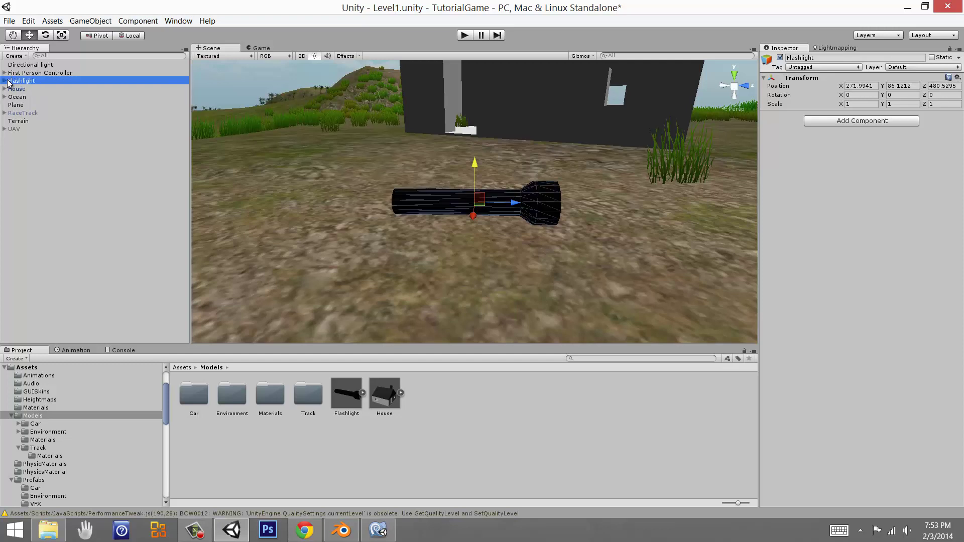
click(5, 81)
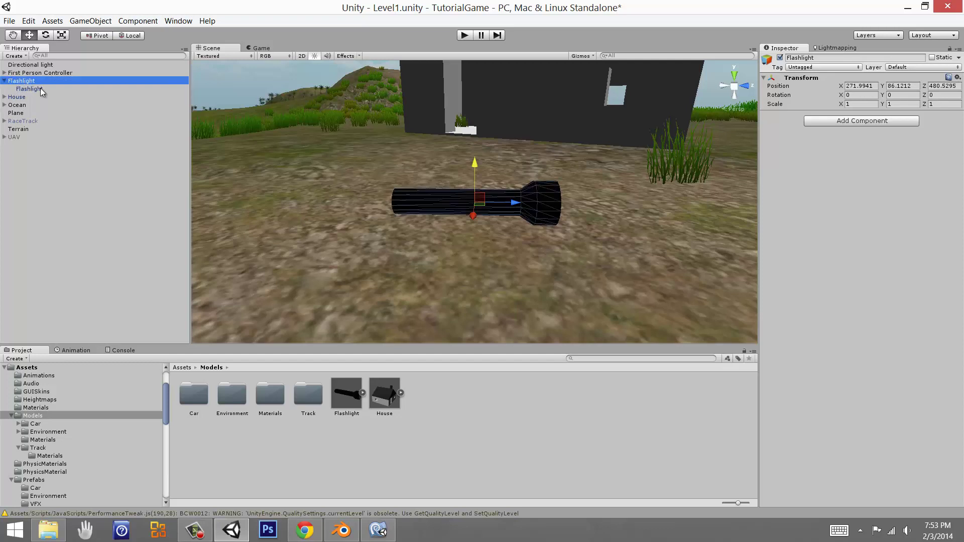
click(22, 89)
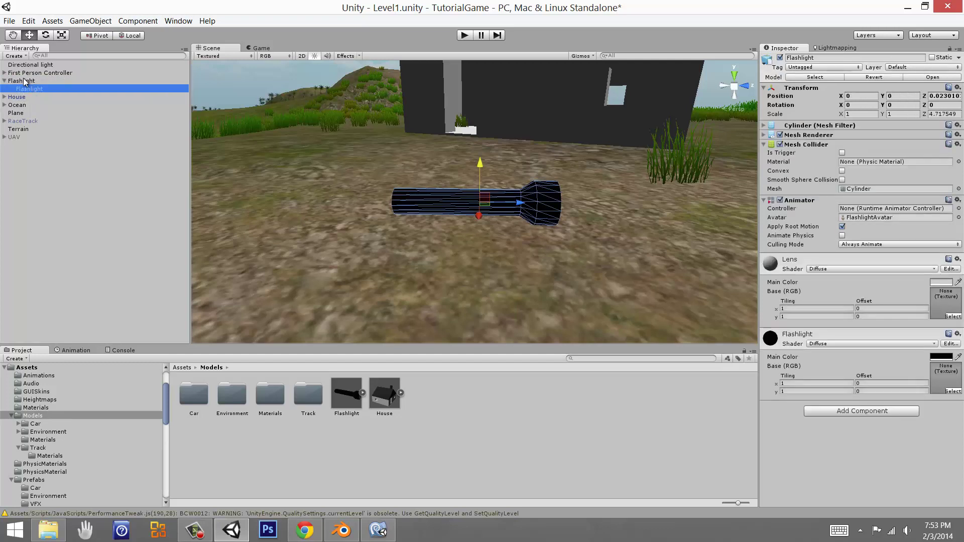
Add a Box Collider to the parent Flashlight object and make it a trigger.
click(23, 81)
click(868, 119)
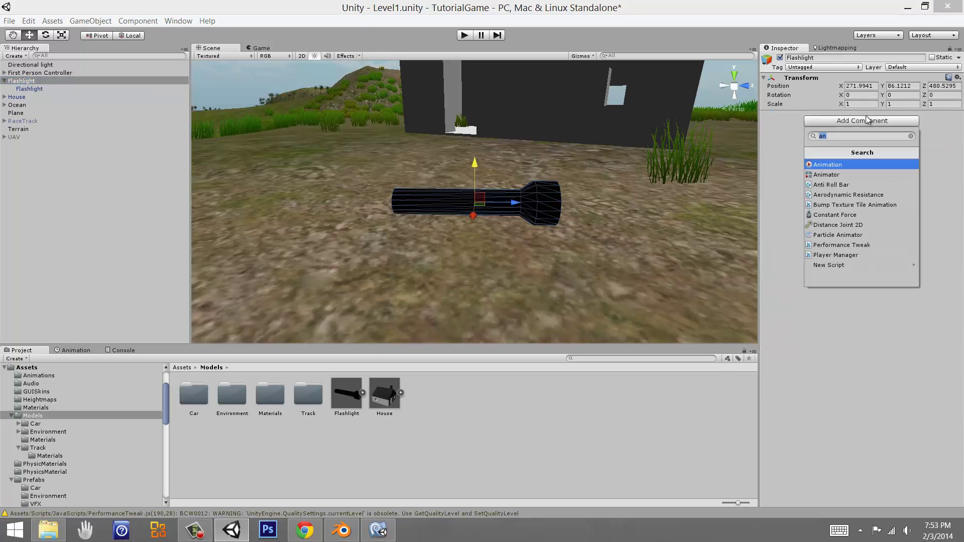
text(box)
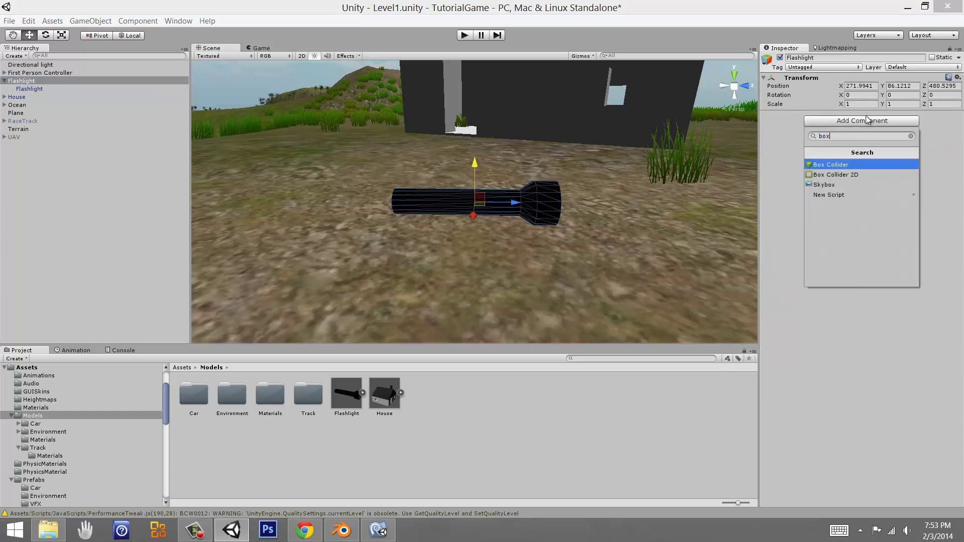
key(Return)
click(807, 116)
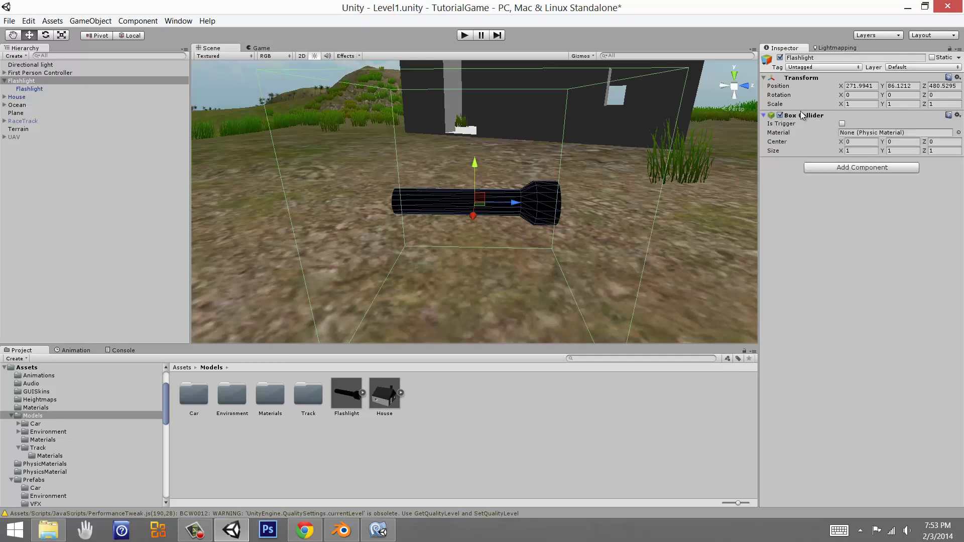
middle_drag(592, 201, 703, 240)
right_drag(474, 190, 523, 203)
scroll(525, 200, down, 8)
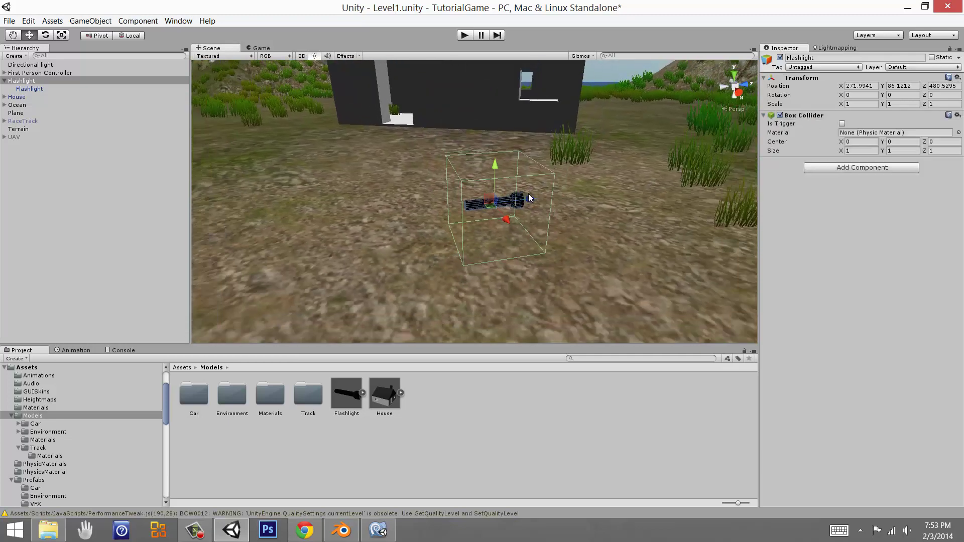
click(842, 124)
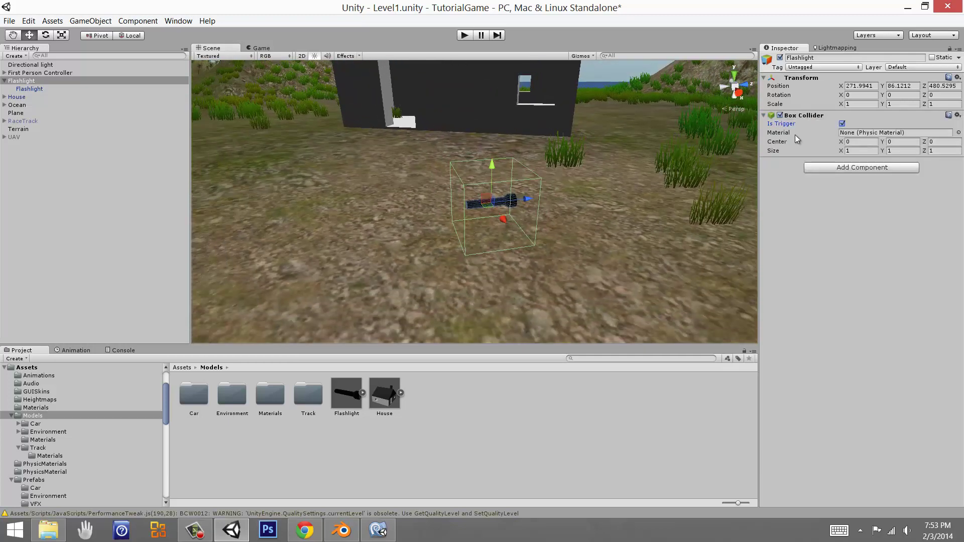
Enlarge the trigger Box Collider around the flashlight to a size of X 2.49, Y 2.76, Z 3.22.
middle_drag(579, 194, 553, 200)
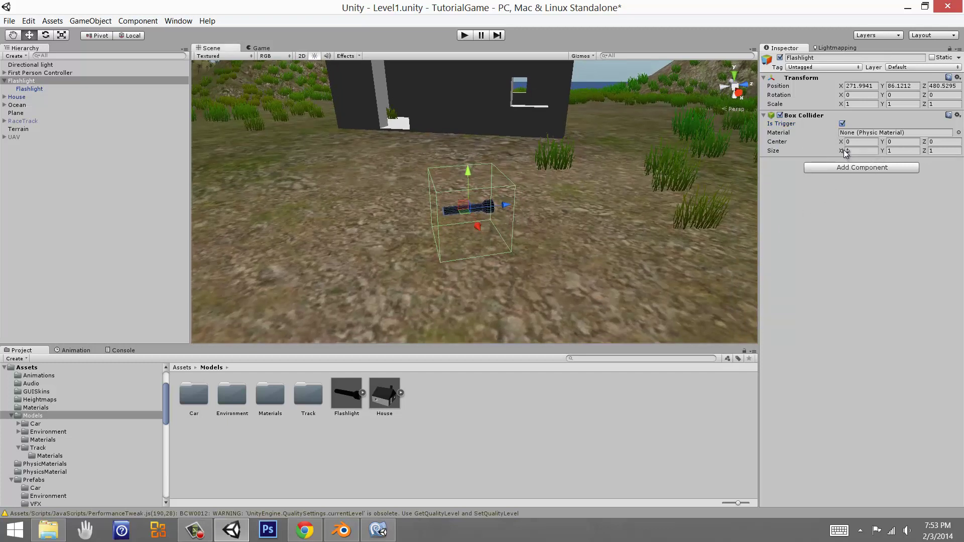
drag(846, 153, 14, 156)
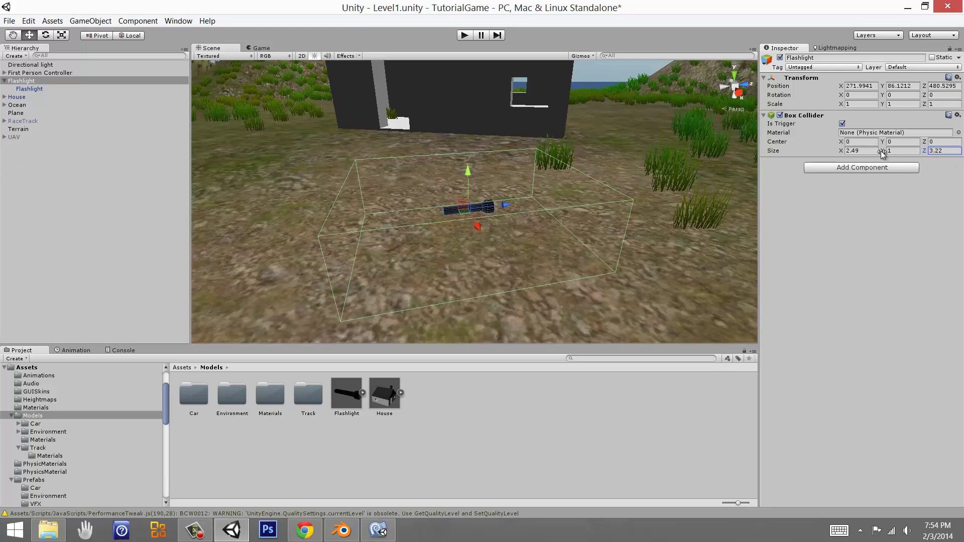
drag(882, 152, 905, 155)
alt+drag(553, 235, 447, 179)
right_drag(668, 296, 611, 273)
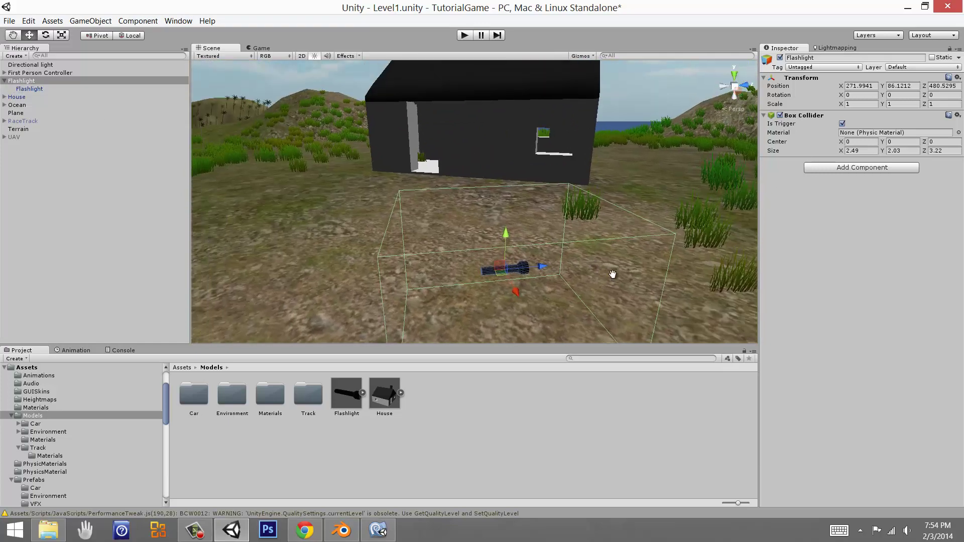
middle_drag(611, 273, 575, 228)
drag(882, 149, 900, 154)
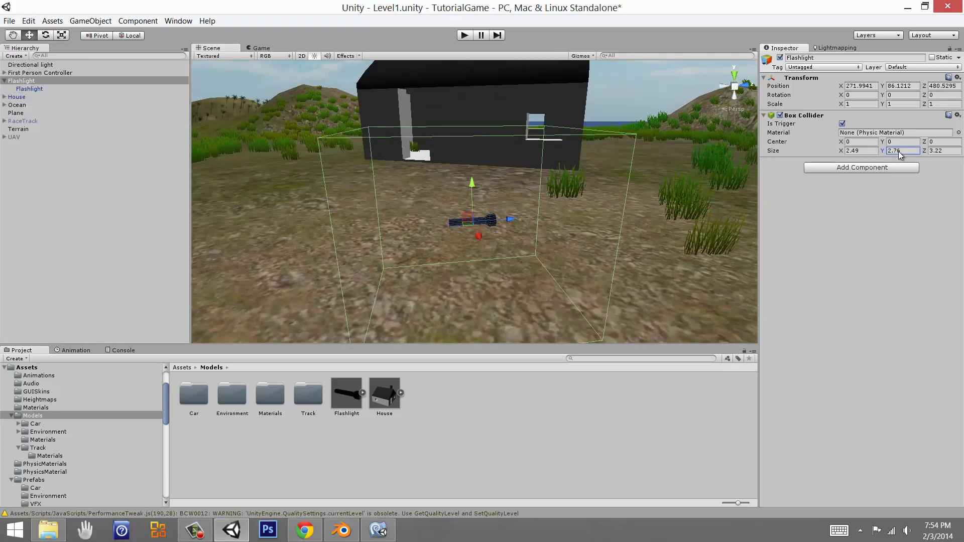
alt+drag(344, 229, 581, 139)
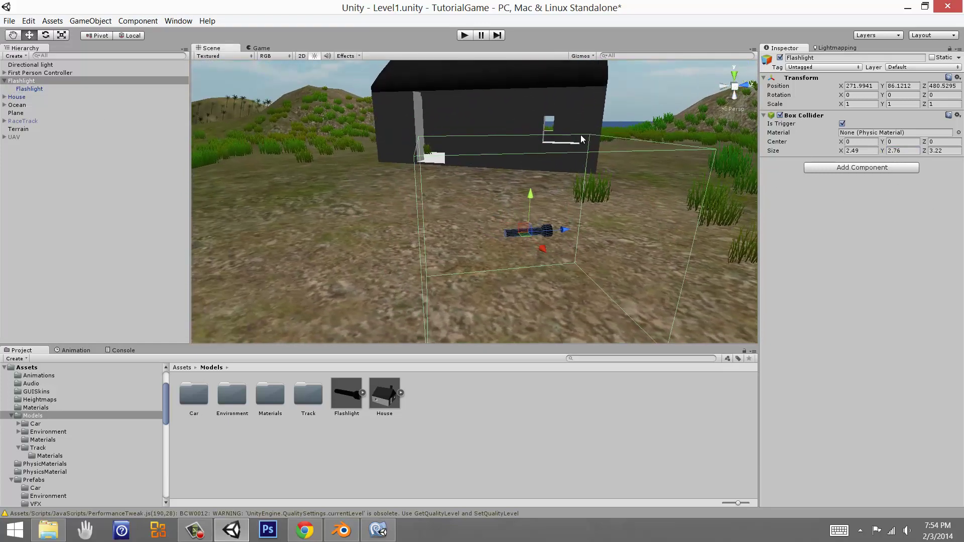
Assign the parent Flashlight object and its children to the Ignore Raycast layer.
click(906, 67)
click(896, 104)
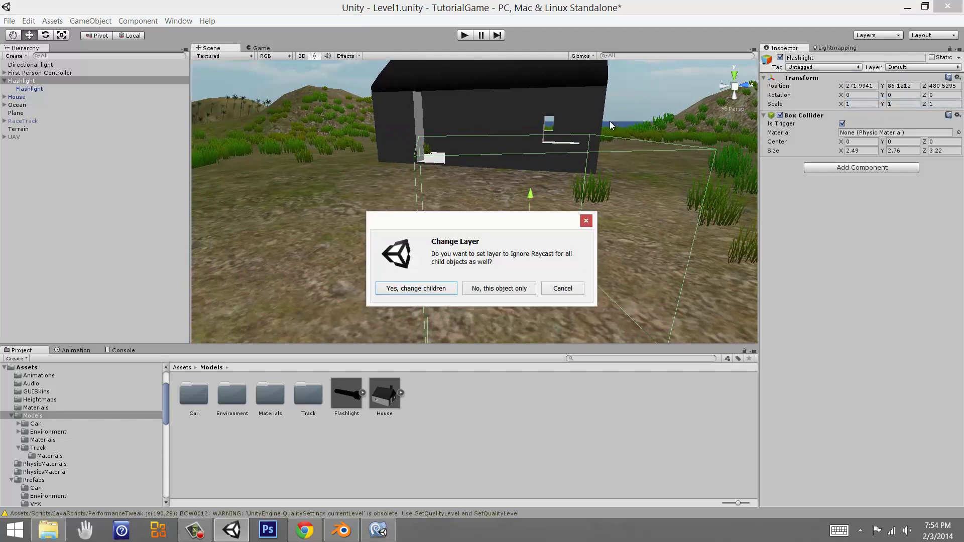
click(428, 293)
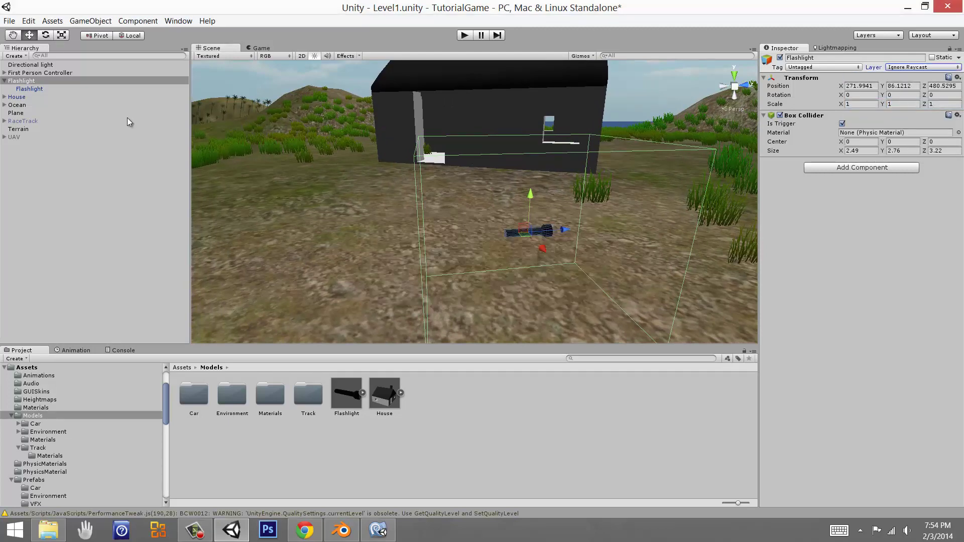
click(5, 81)
click(5, 81)
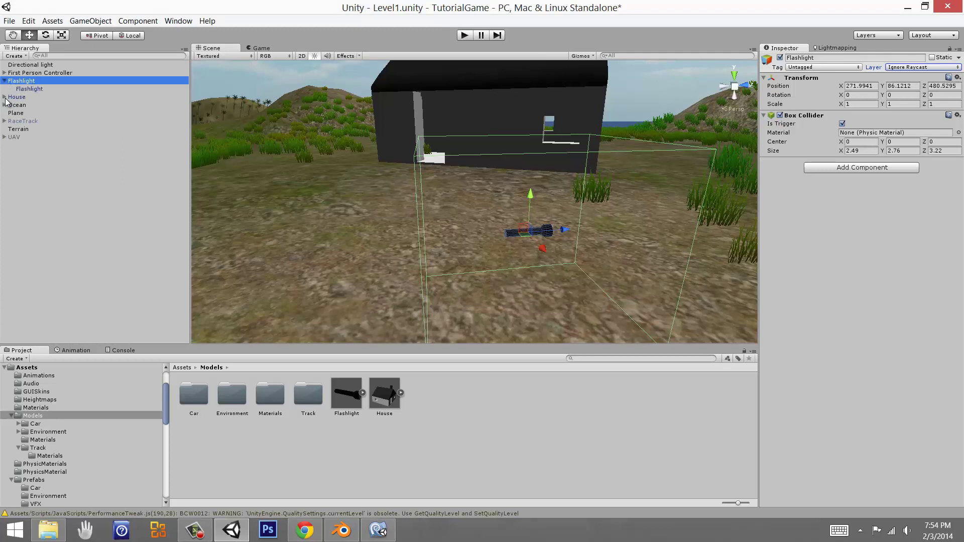
Add a second, non-trigger Box Collider to the parent Flashlight and fit it to the model at X 0.27, Y 0.28, Z 0.78.
click(842, 168)
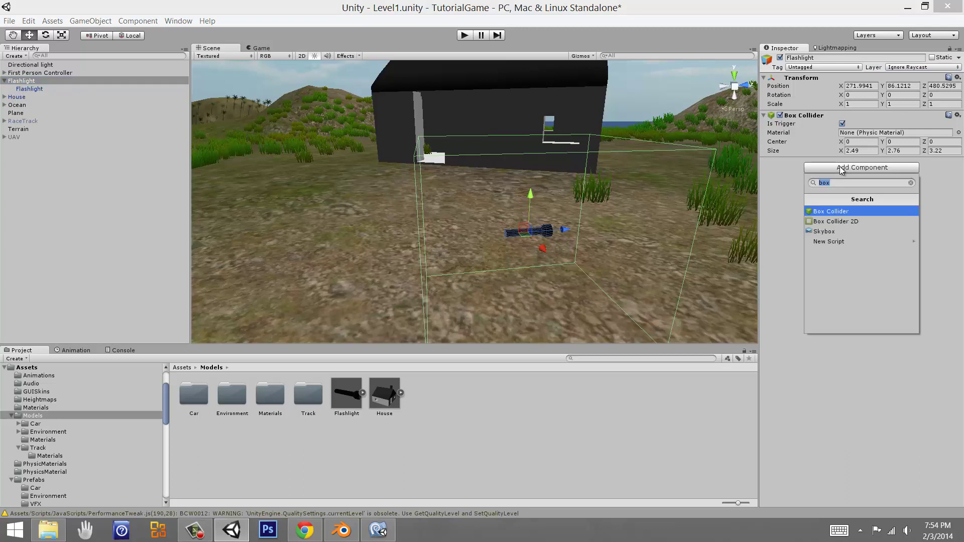
click(830, 211)
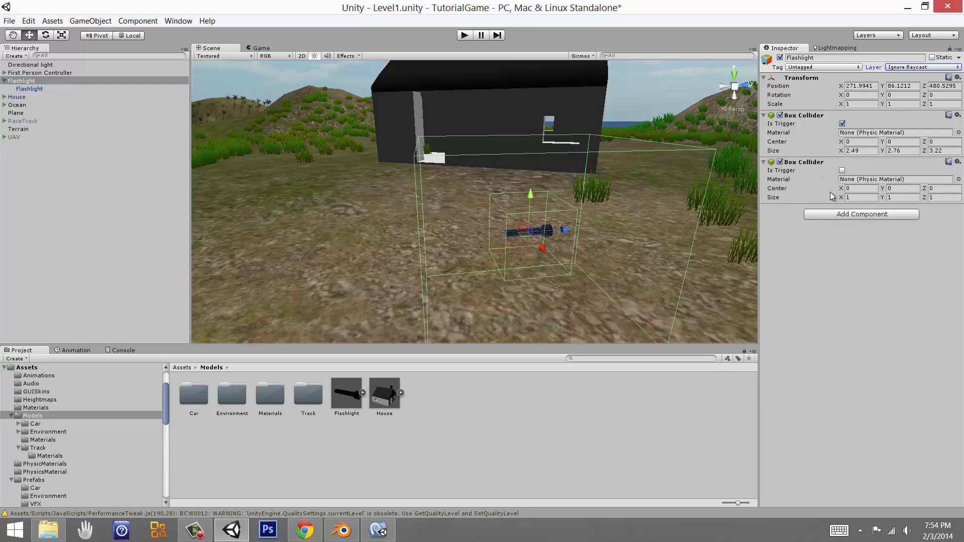
click(853, 197)
text(0.6)
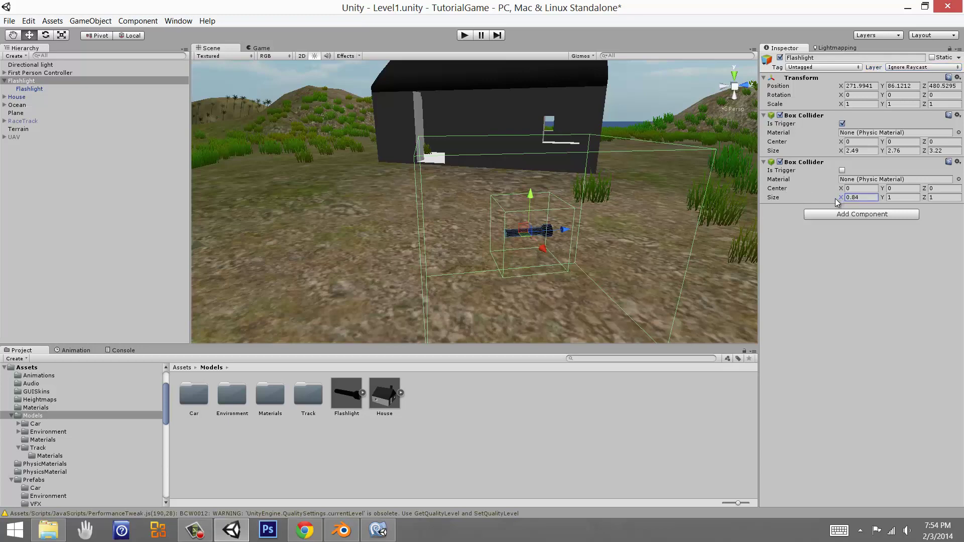
click(733, 75)
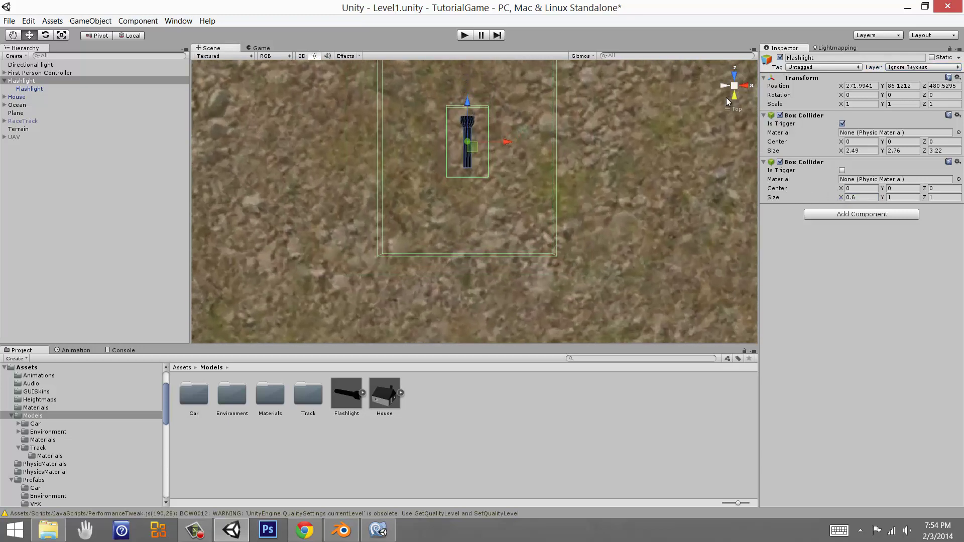
drag(841, 198, 836, 199)
drag(921, 199, 917, 199)
drag(843, 200, 871, 200)
click(748, 86)
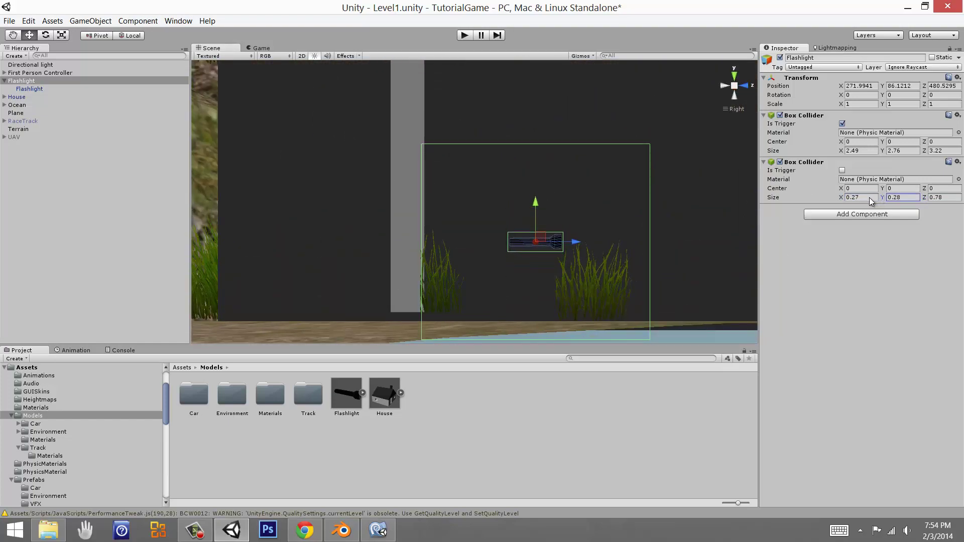
alt+drag(457, 216, 469, 241)
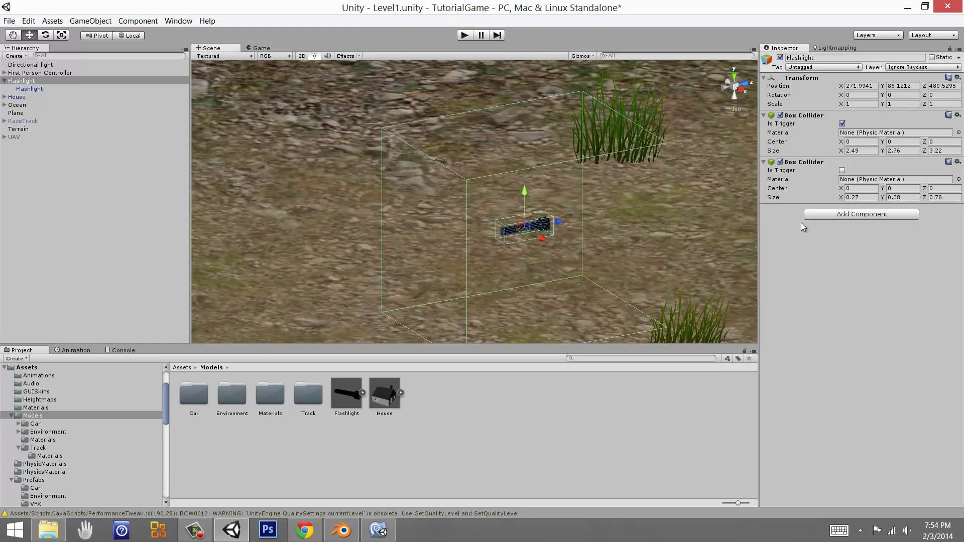
Add a Rigidbody component to the parent Flashlight, keep its default settings, and collapse the component and the object's hierarchy.
click(838, 215)
text(rigid)
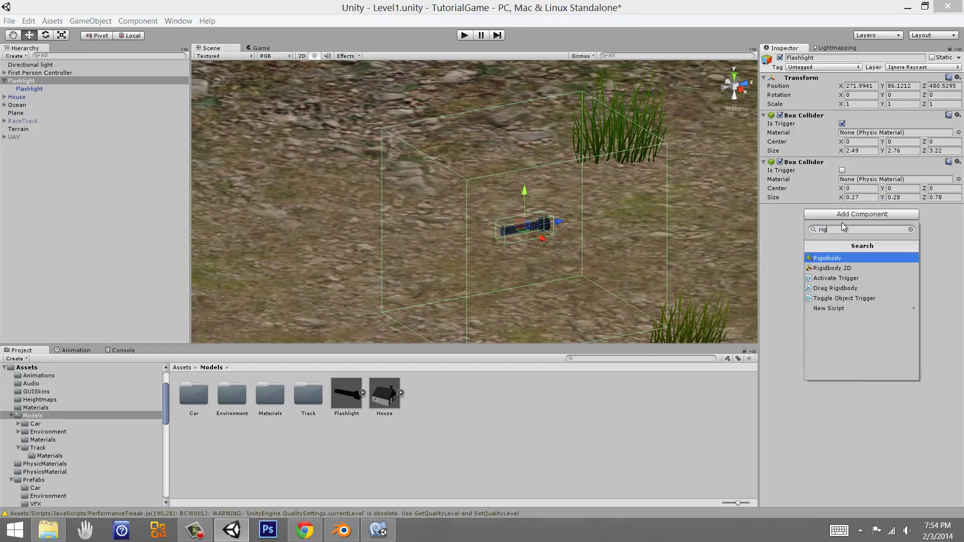
key(Return)
click(853, 217)
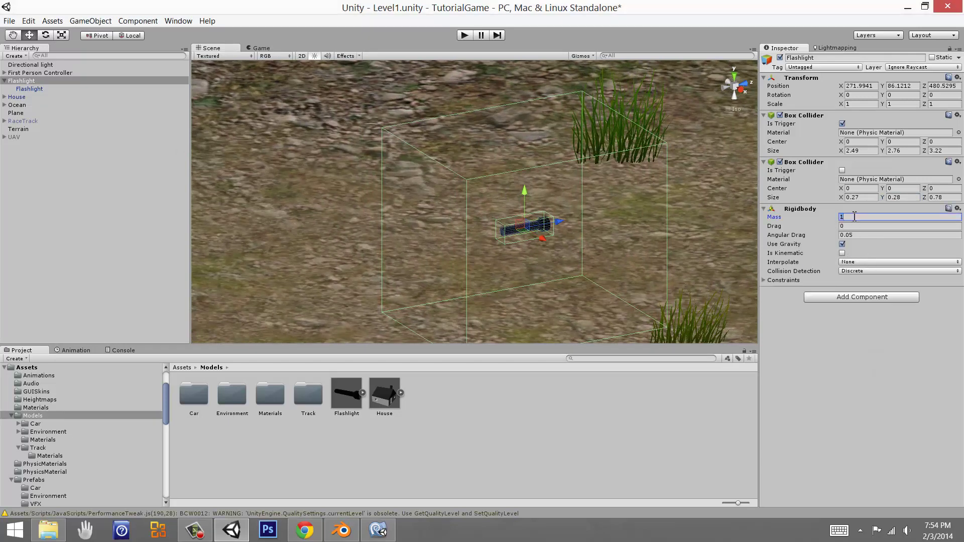
click(806, 209)
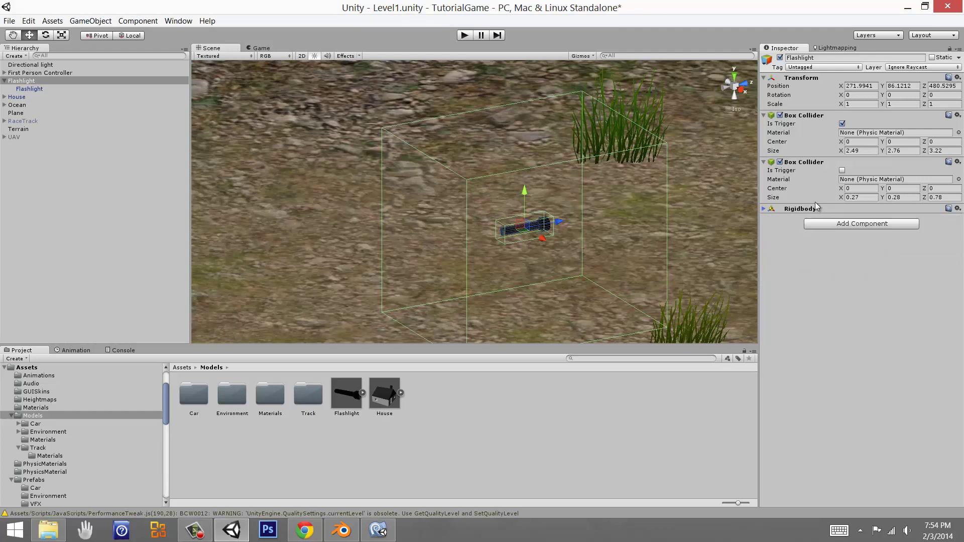
click(818, 162)
click(819, 162)
right_drag(556, 212, 531, 219)
click(4, 81)
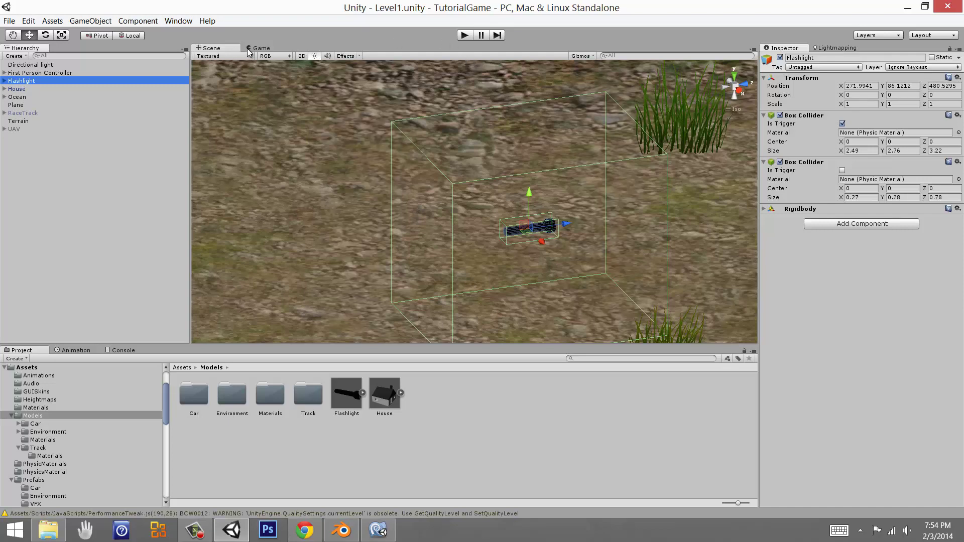
Run the game briefly with the Game view beside the Scene view to check the flashlight's fall, and restore the original view layout.
drag(250, 49, 656, 118)
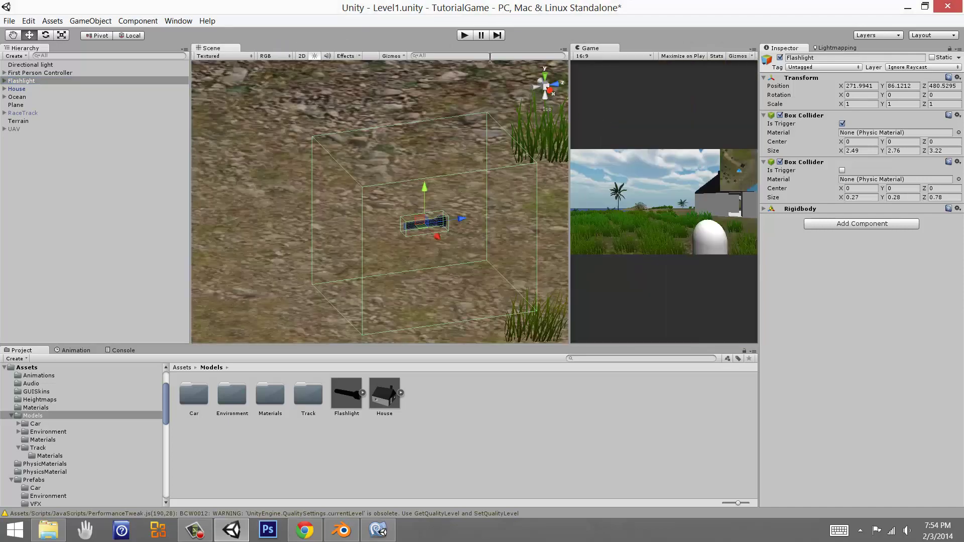
click(464, 36)
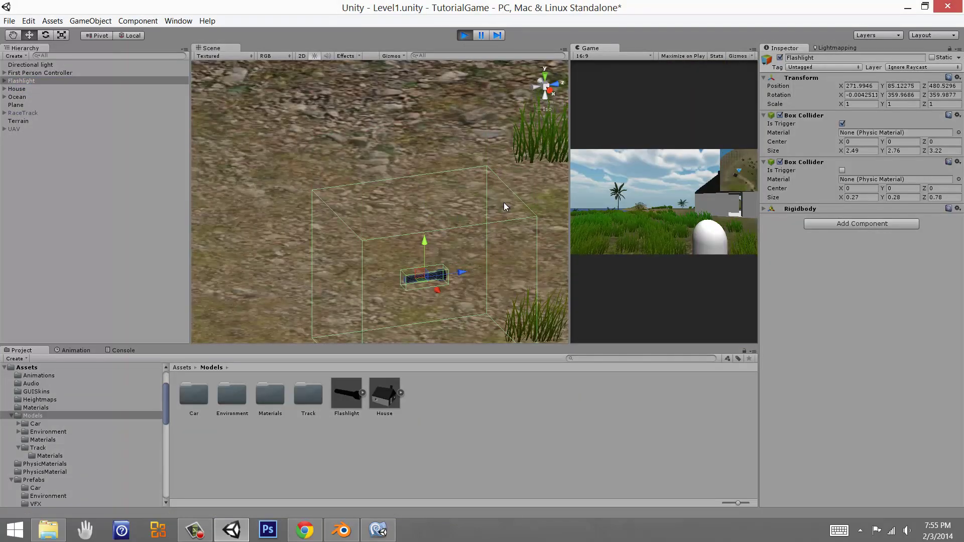
click(465, 35)
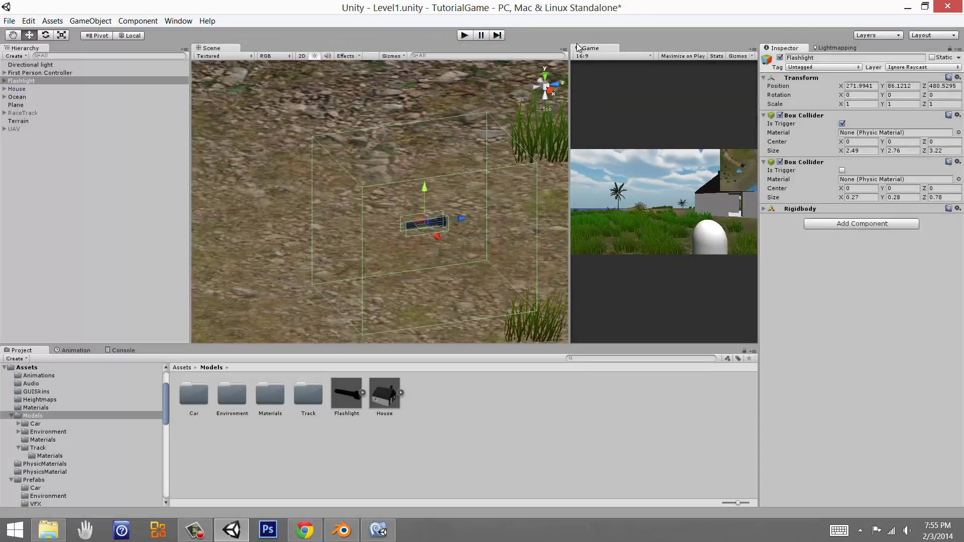
drag(590, 48, 255, 44)
drag(185, 12, 243, 46)
click(212, 47)
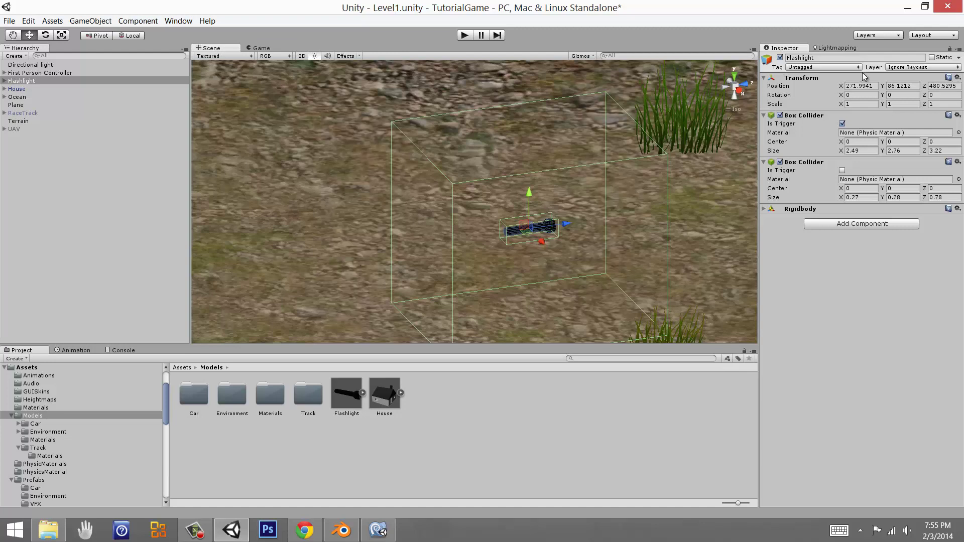
Open the Tags & Layers settings from the Flashlight's tag options and try a tag list size of 500.
click(813, 68)
click(828, 168)
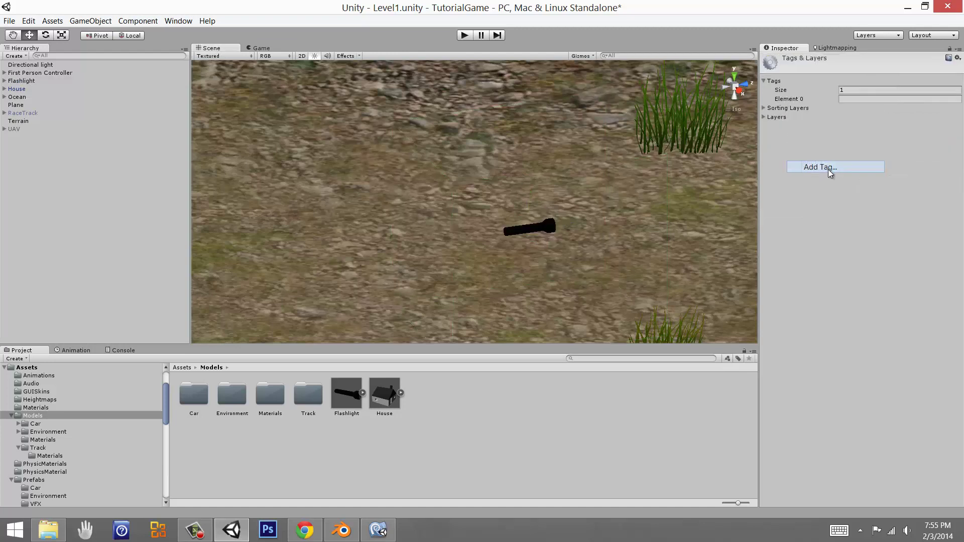
click(848, 91)
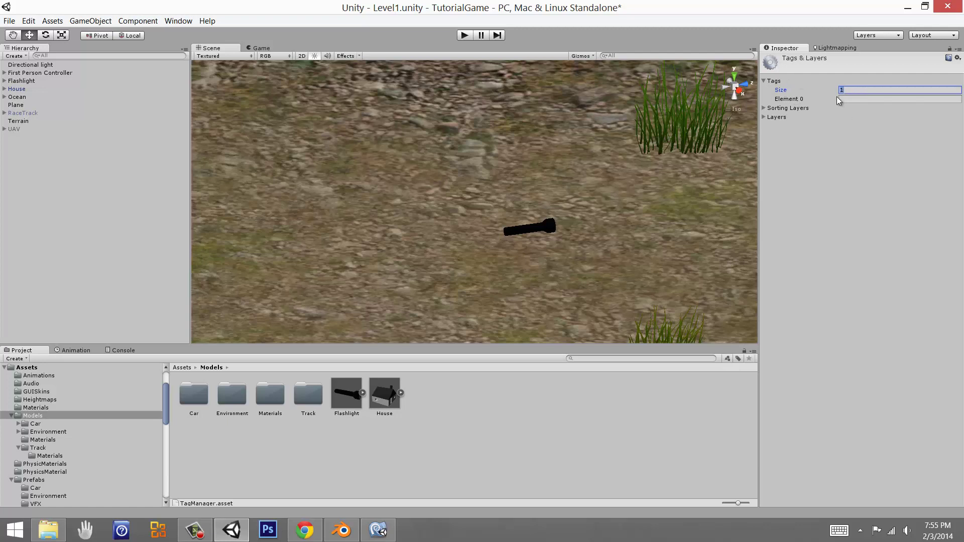
text(500)
key(Return)
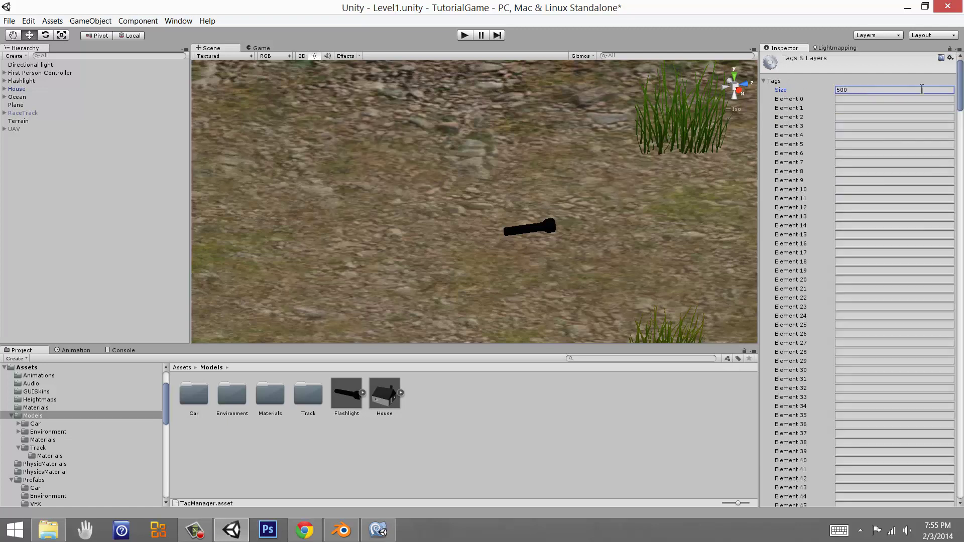
Reduce the tag list size to 10, collapse the list, and review the layer list before collapsing it.
drag(958, 100, 954, 295)
scroll(903, 226, up, 20)
text(0)
key(Return)
click(781, 80)
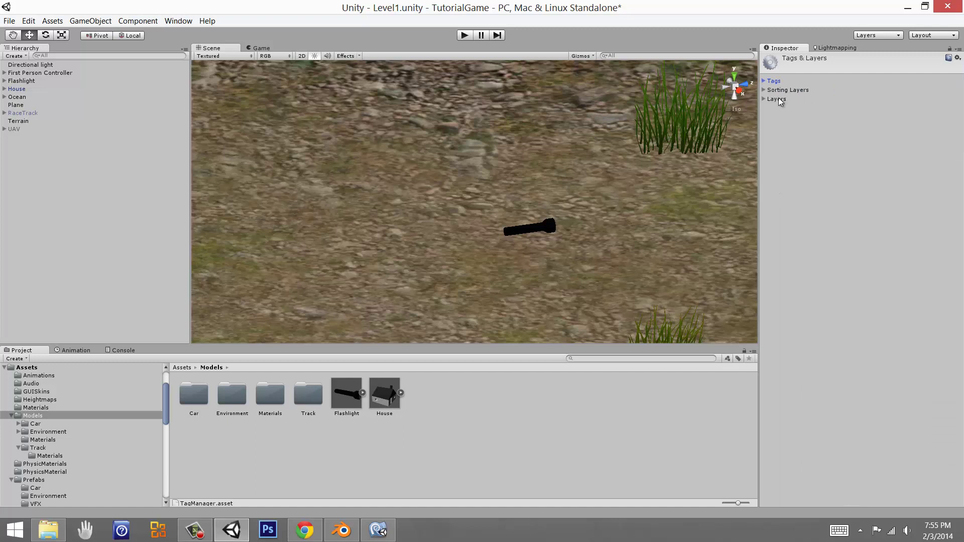
click(764, 98)
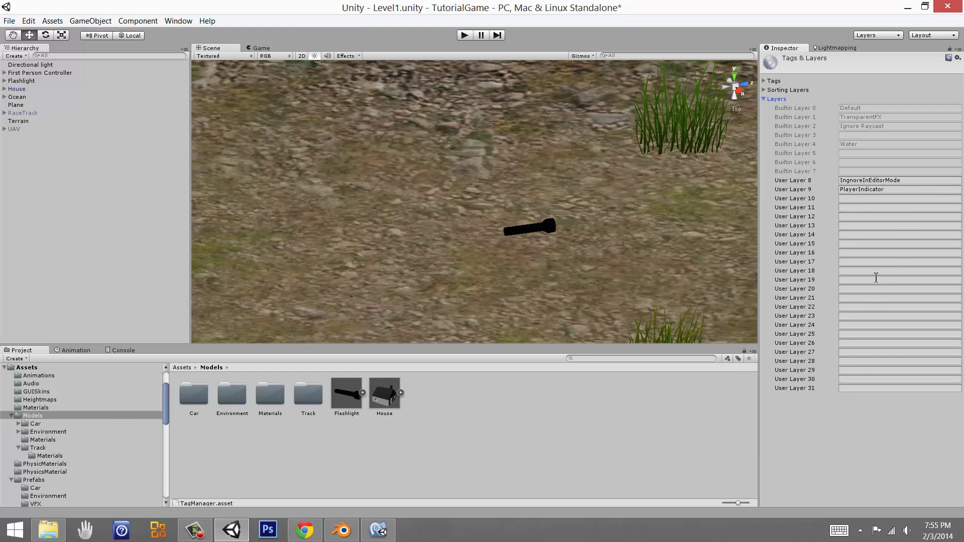
click(766, 100)
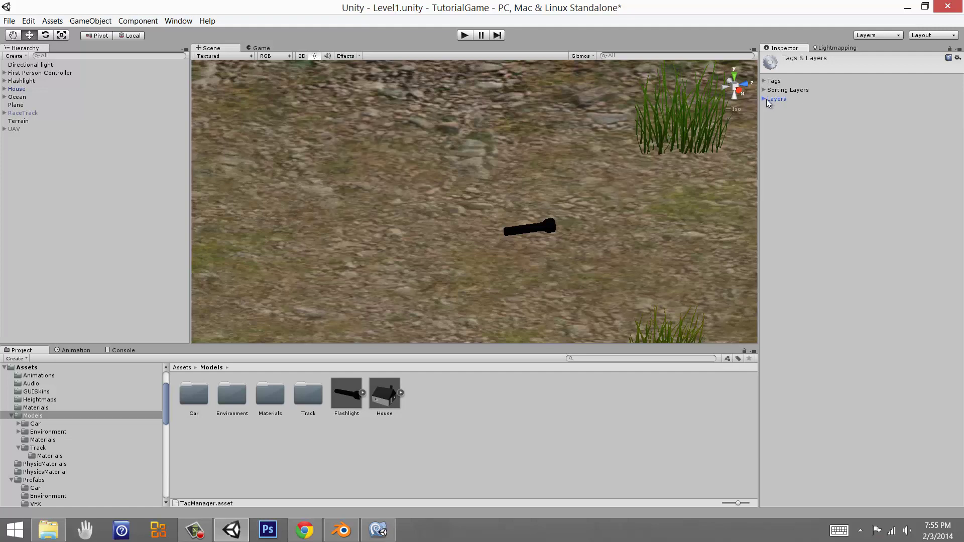
Name tag Element 0 Flashlight and check its spelling against the tag string in PlayerManager.js in MonoDevelop, returning to Unity.
click(764, 82)
click(846, 93)
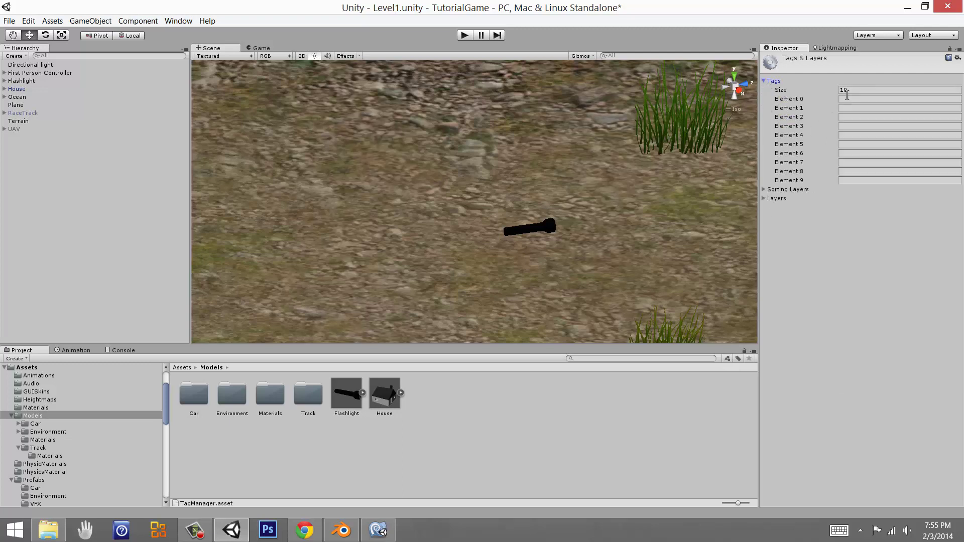
click(849, 99)
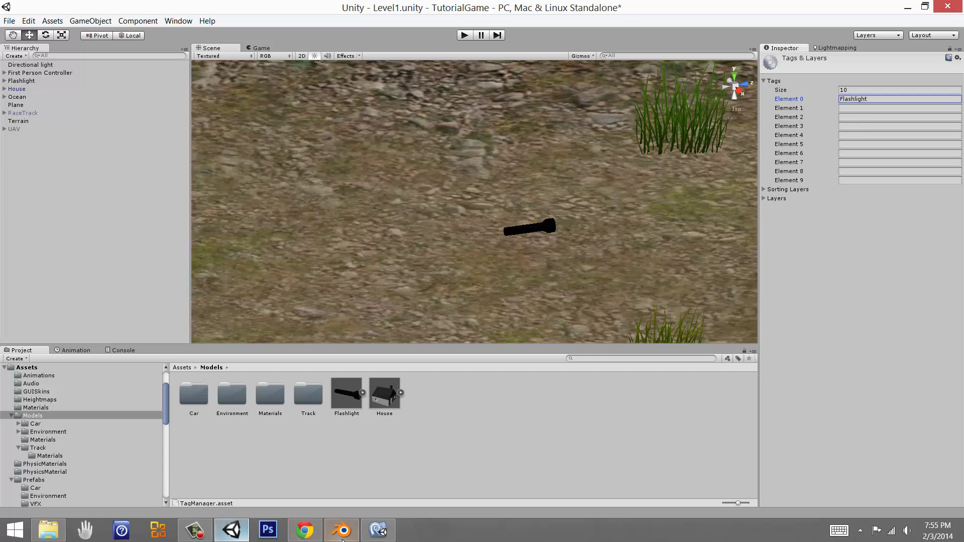
click(376, 530)
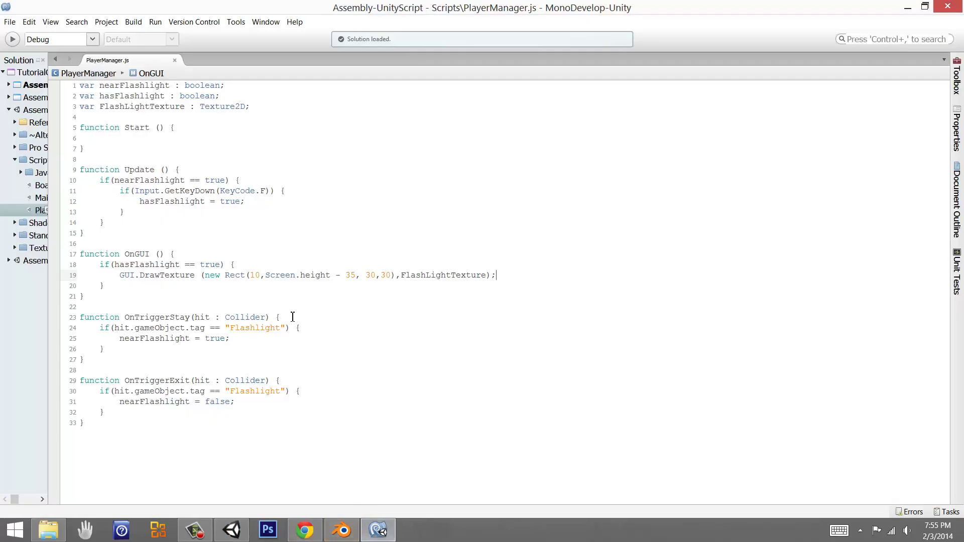
double_click(253, 328)
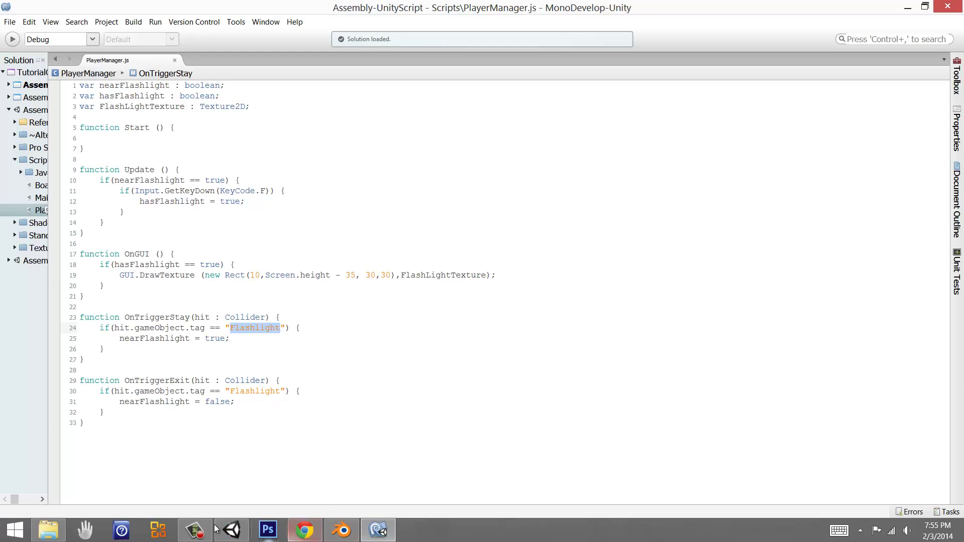
click(231, 530)
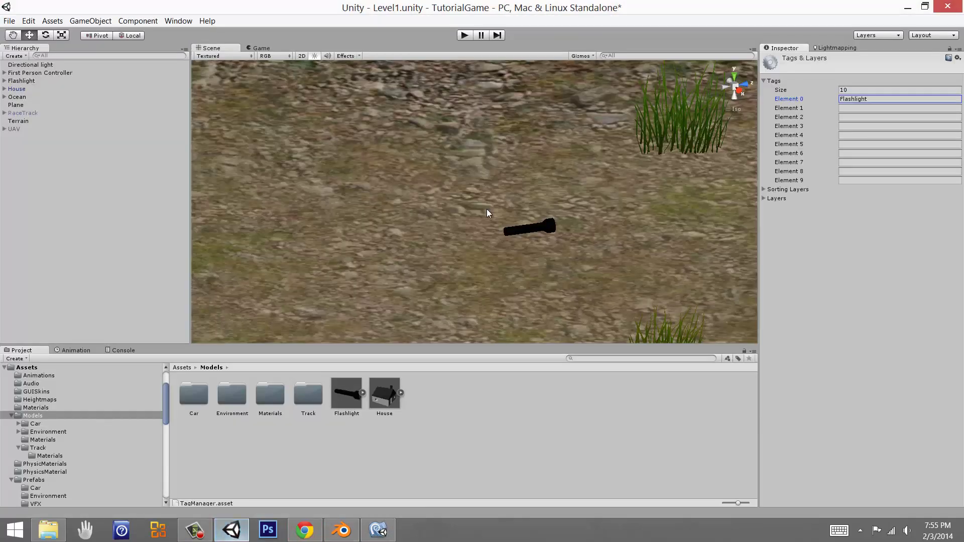
Assign the Flashlight tag to the parent Flashlight object in the scene.
click(23, 81)
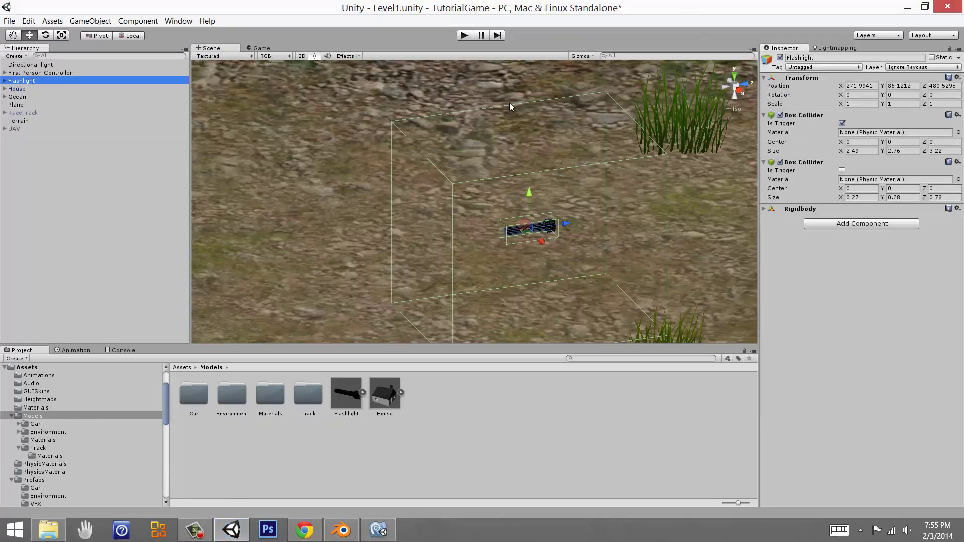
click(823, 67)
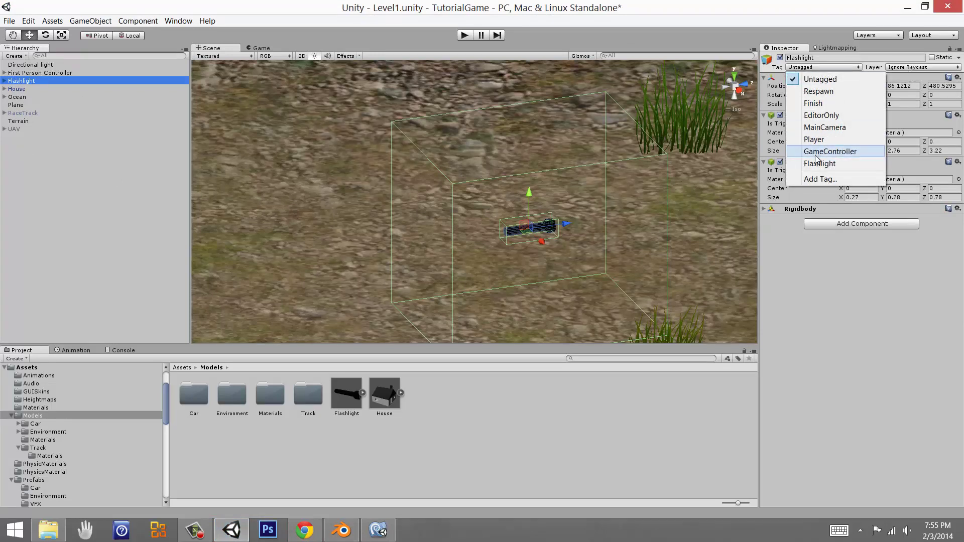
click(843, 163)
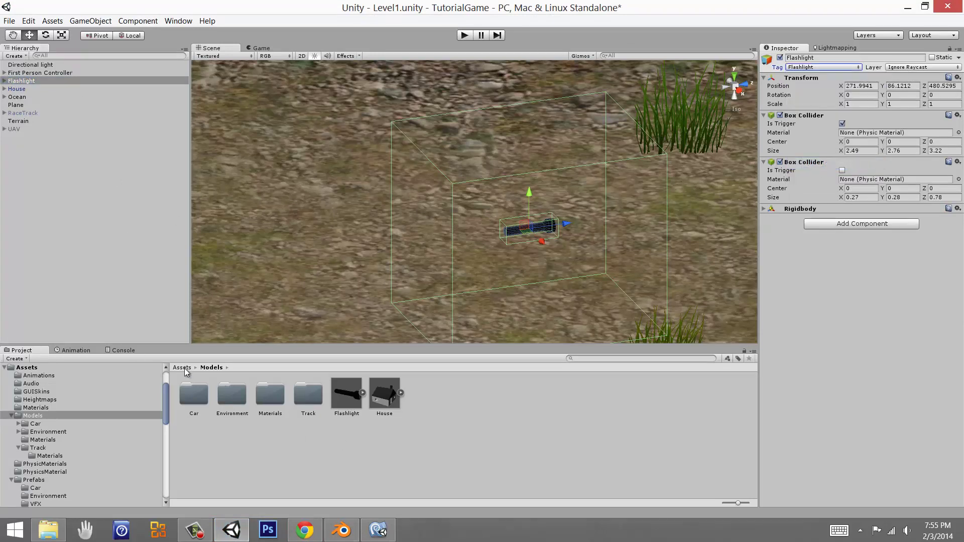
Create a folder named Flashlight inside the project's Prefabs folder.
click(184, 369)
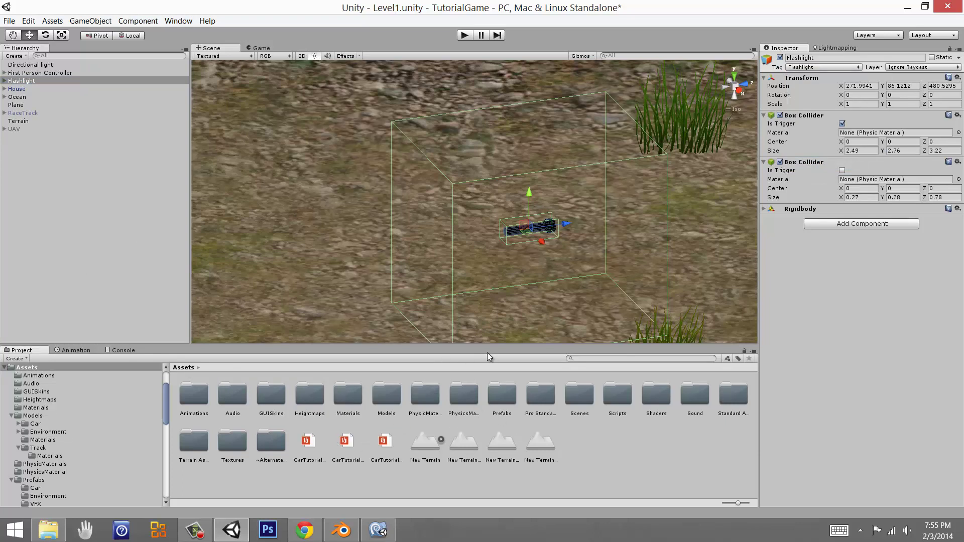
click(638, 407)
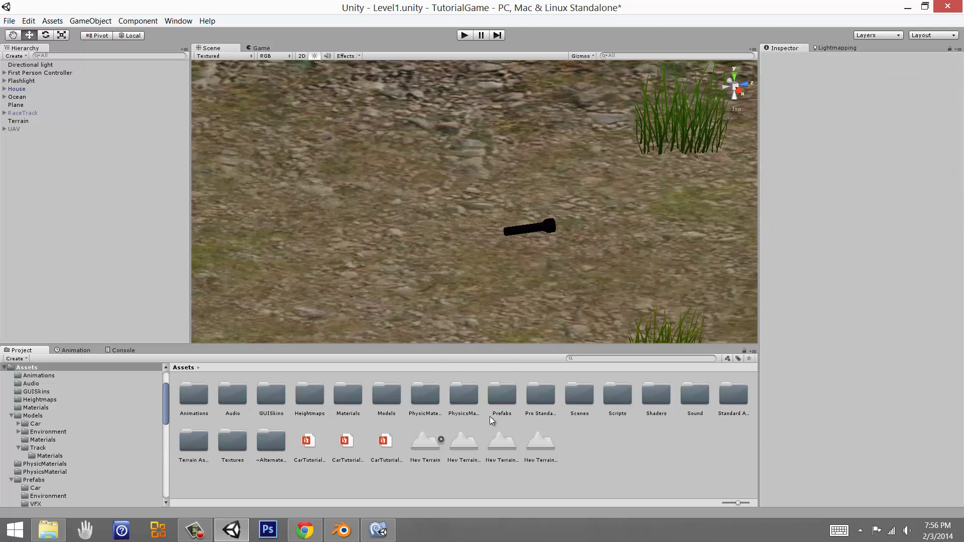
double_click(495, 404)
right_click(330, 408)
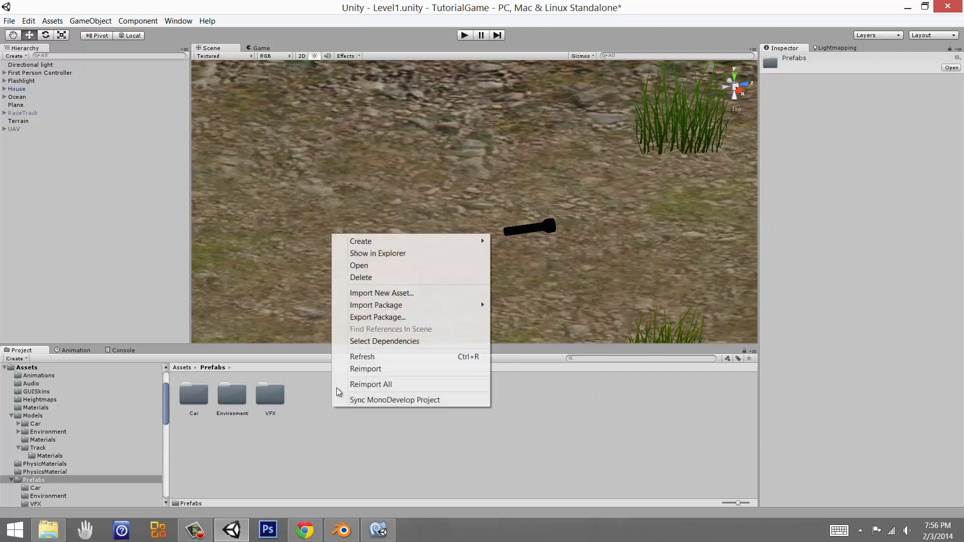
mouse_move(389, 239)
click(301, 240)
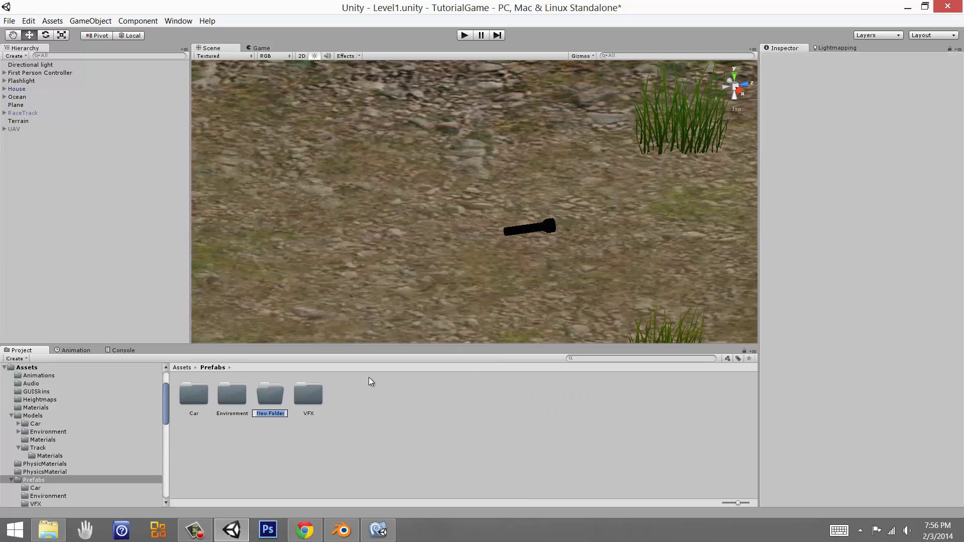
text(Flashlight)
key(Return)
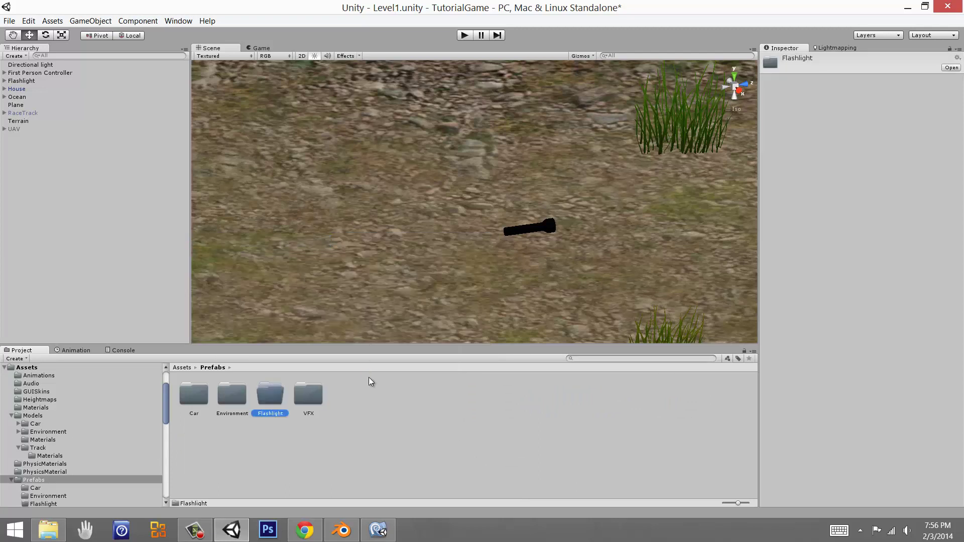
Store the parent Flashlight object as a prefab in the new Flashlight folder and delete the original from the scene.
double_click(273, 393)
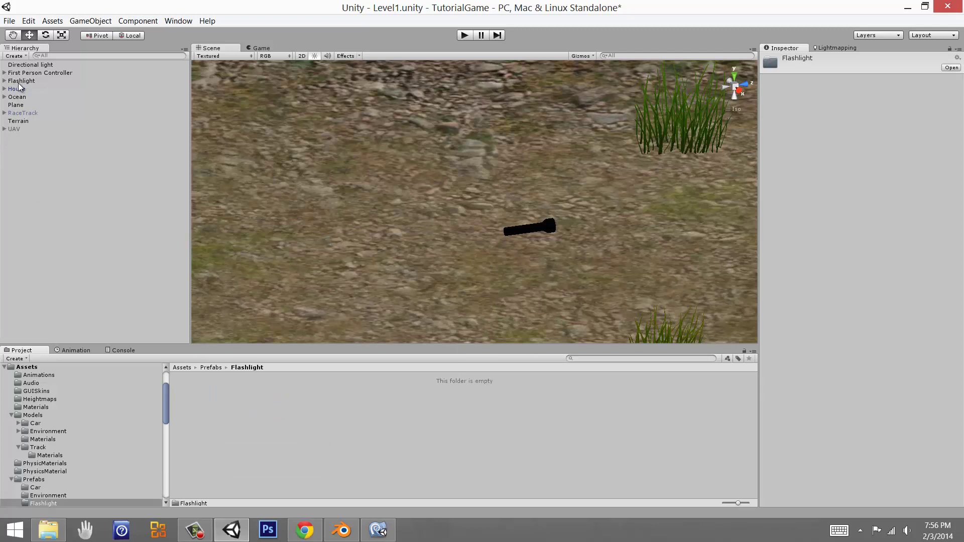
drag(21, 81, 221, 400)
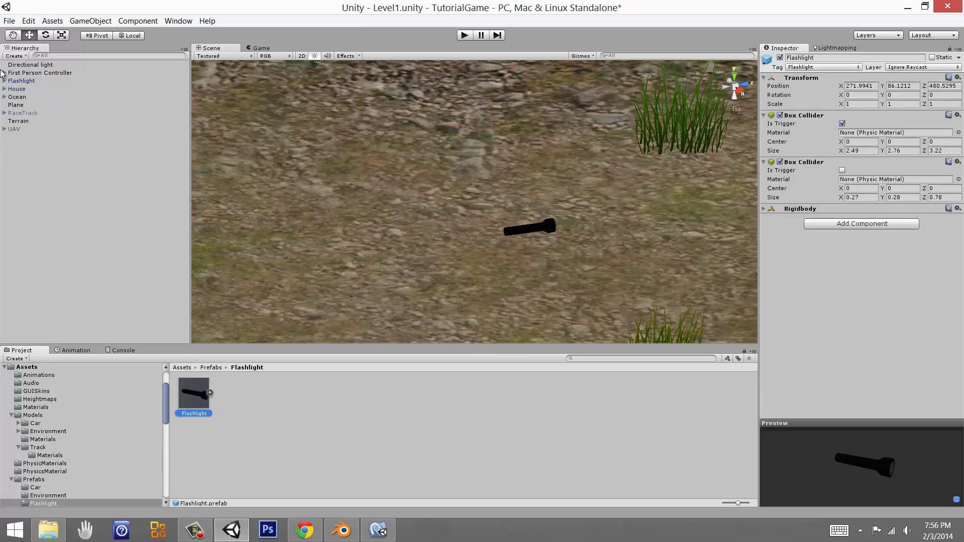
click(21, 81)
key(Delete)
Switch the Scene view to perspective and place a Flashlight prefab on the ground at about X 267.16, Y 85.00, Z 475.06.
right_drag(609, 221, 734, 90)
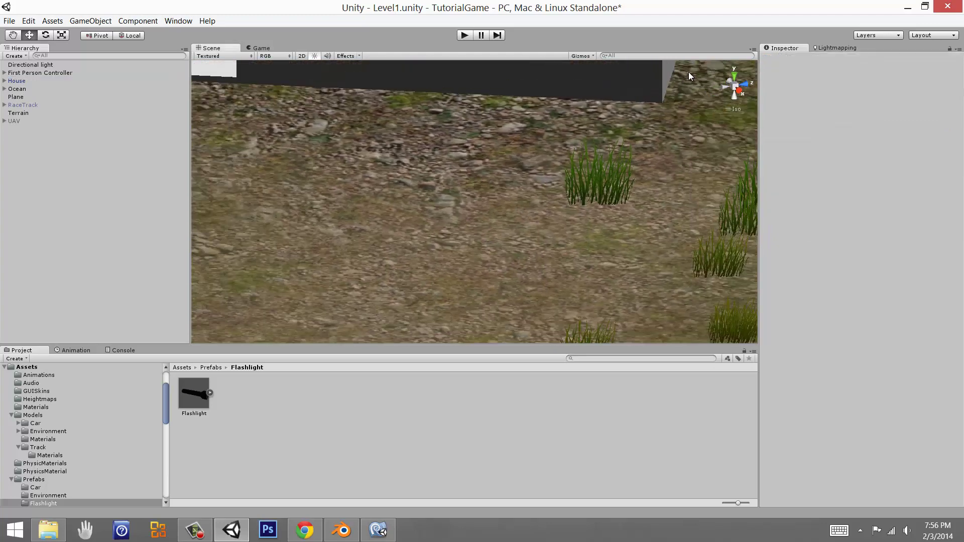
click(734, 89)
drag(250, 229, 251, 227)
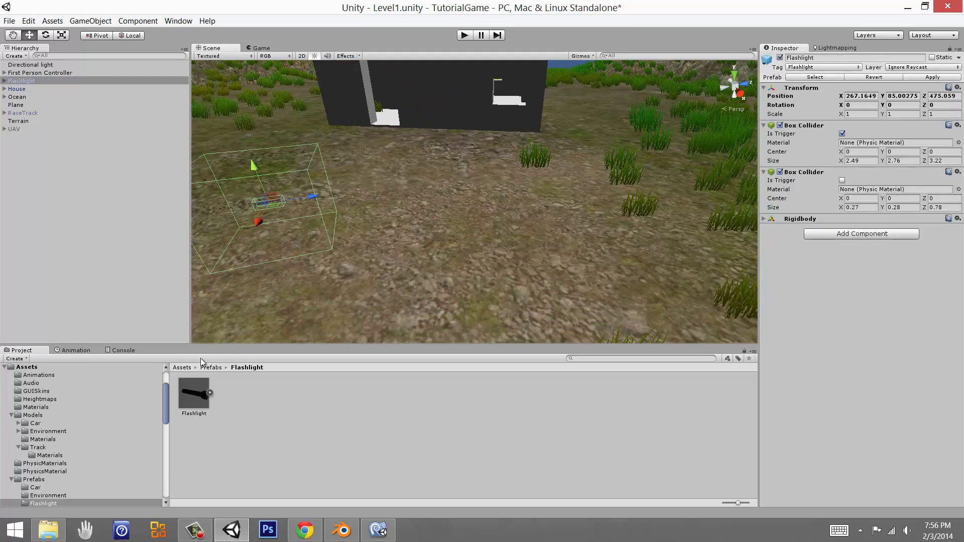
Place two more Flashlight prefab instances on the ground and delete both extra copies.
drag(194, 394, 459, 273)
drag(287, 291, 304, 274)
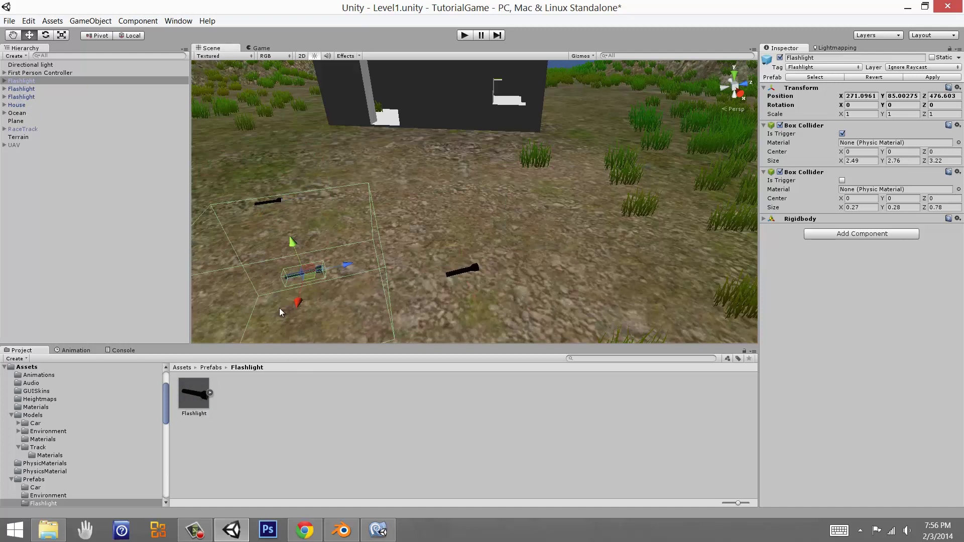
ctrl+click(31, 89)
key(Delete)
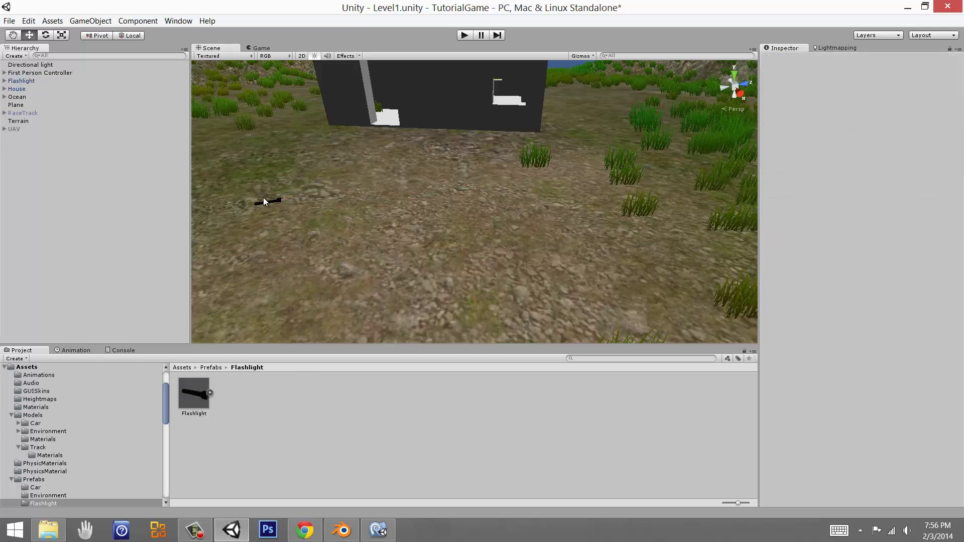
Move the remaining Flashlight toward the house to about X 270.27, Y 85.75, Z 478.96, slightly above the ground, and save the scene.
click(23, 81)
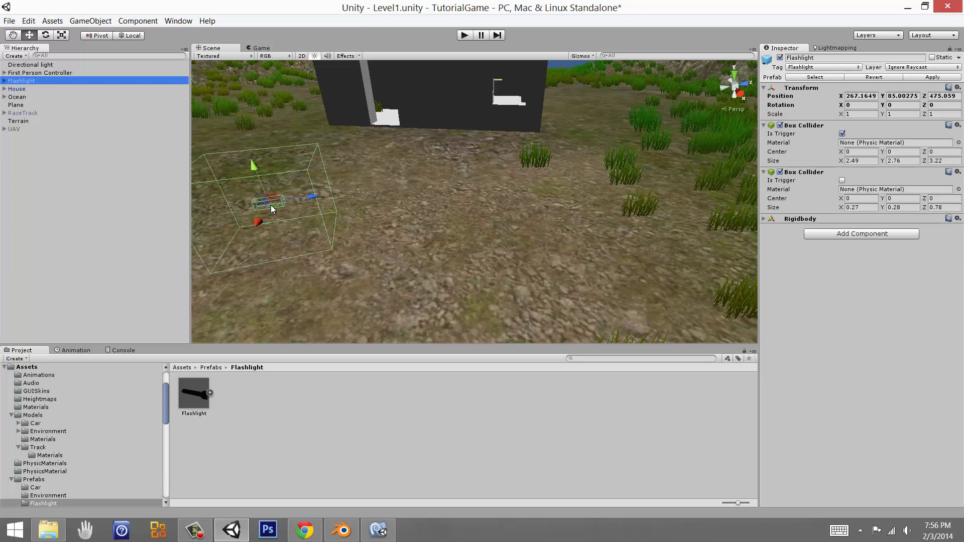
drag(271, 208, 422, 180)
right_drag(381, 274, 403, 258)
middle_drag(403, 258, 519, 107)
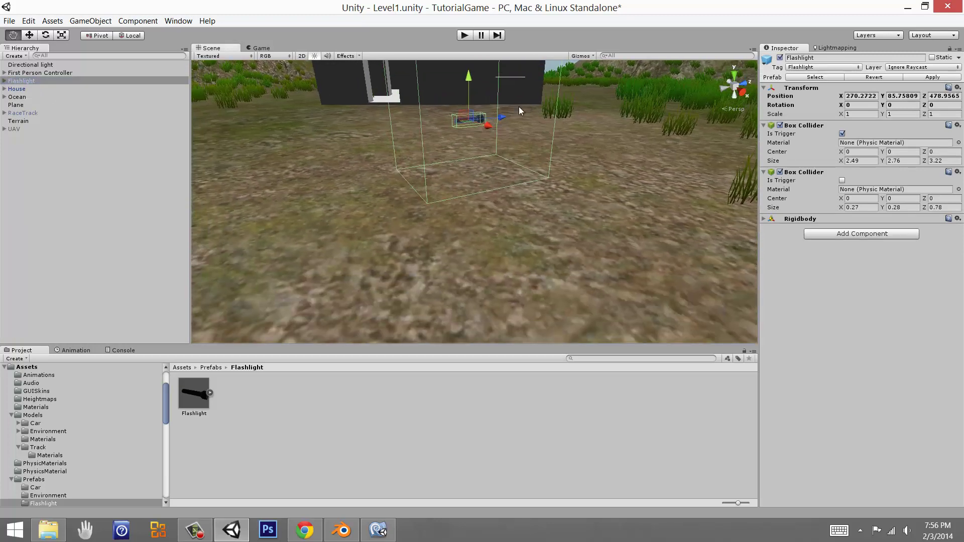
mouse_move(468, 77)
mouse_down()
mouse_move(471, 114)
mouse_move(479, 88)
mouse_up()
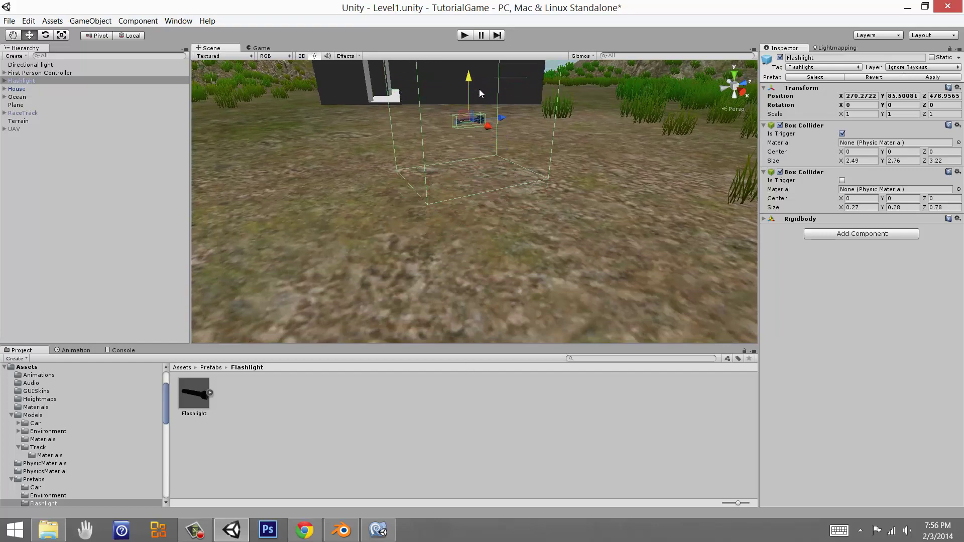
middle_drag(479, 89, 489, 204)
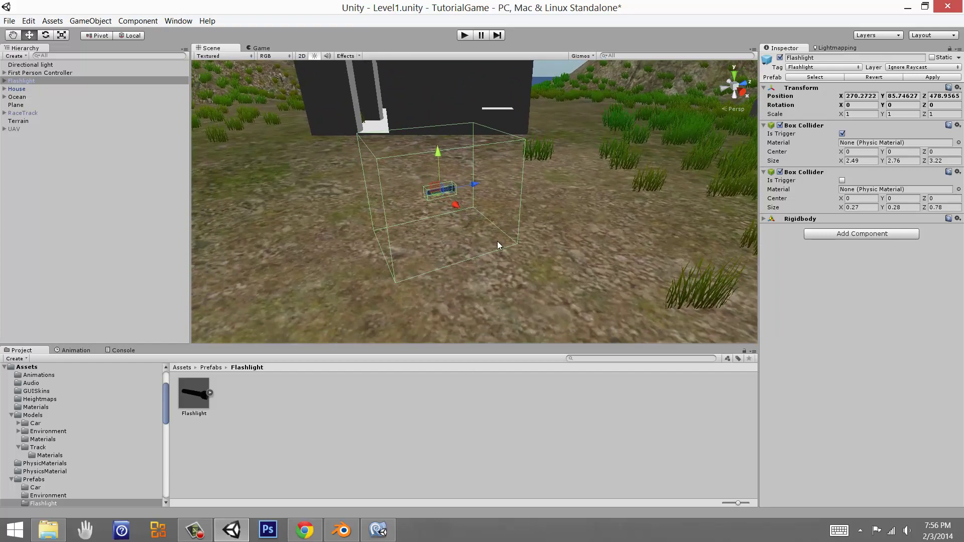
key(ctrl+s)
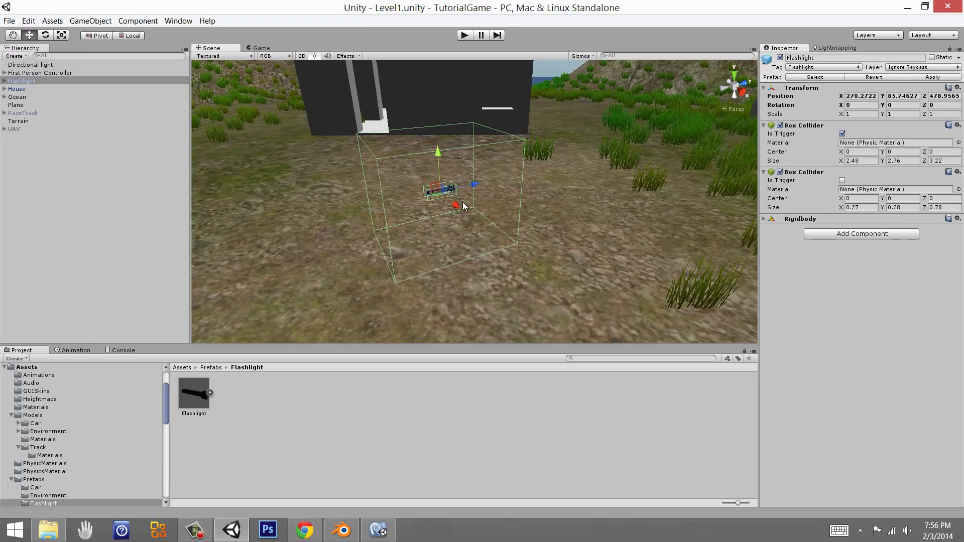
Play-test the level by walking up to the flashlight on the ground and picking it up, and stop the game.
click(469, 36)
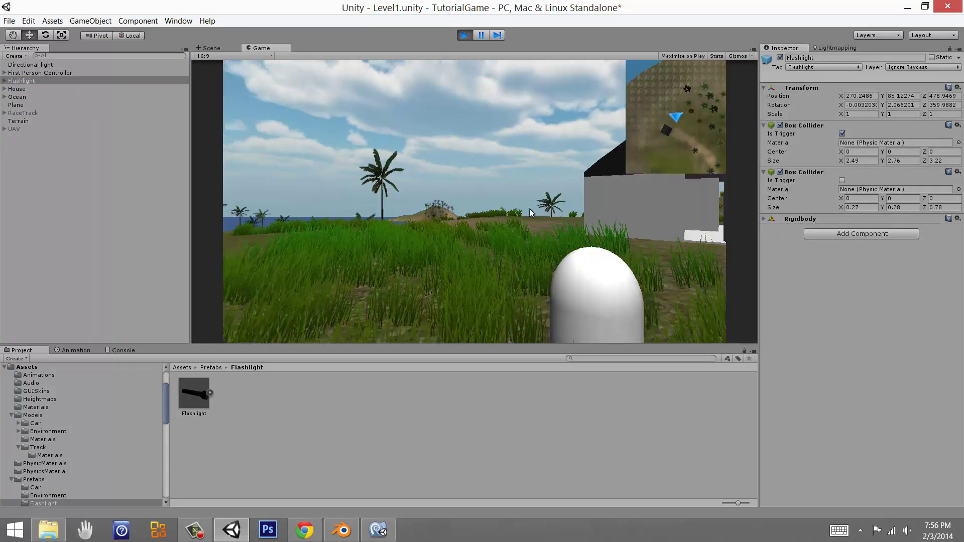
key(w)
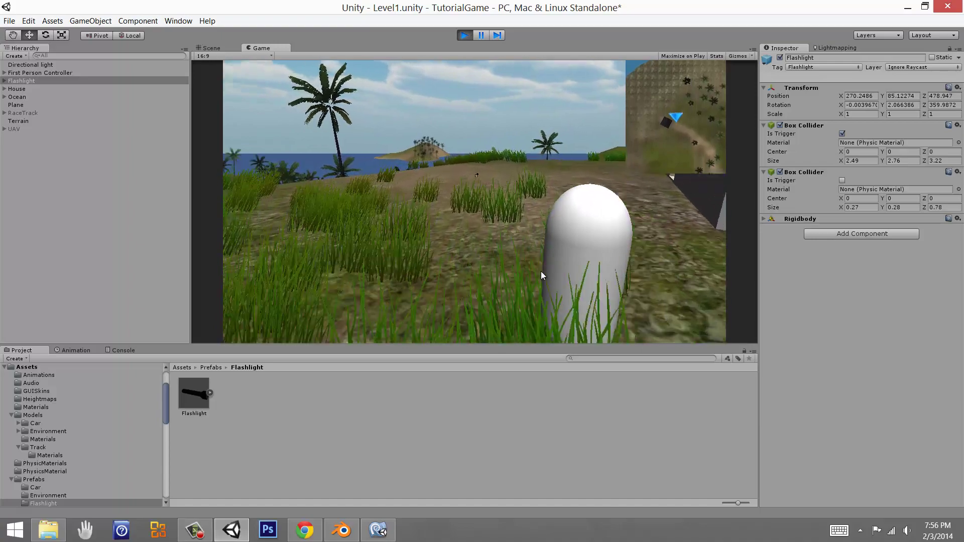
key(w)
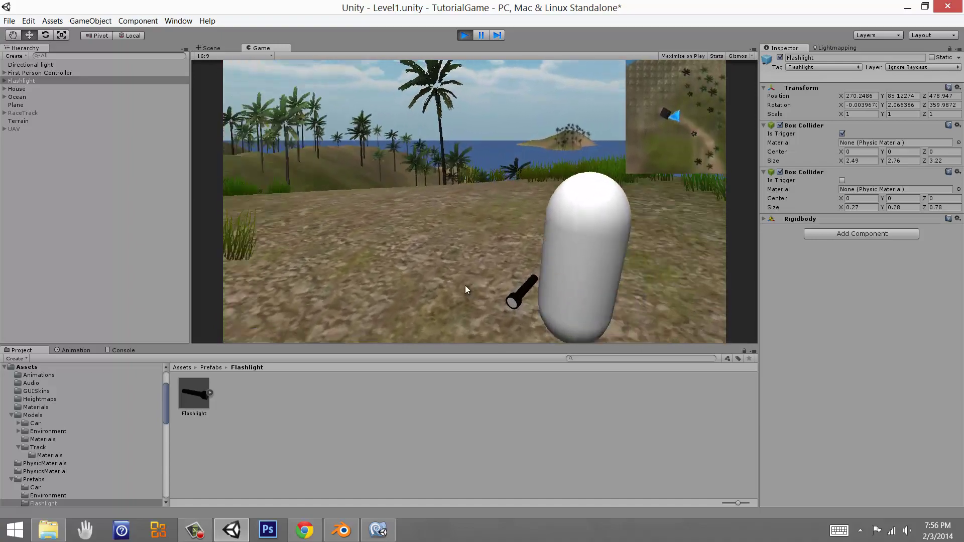
key(w)
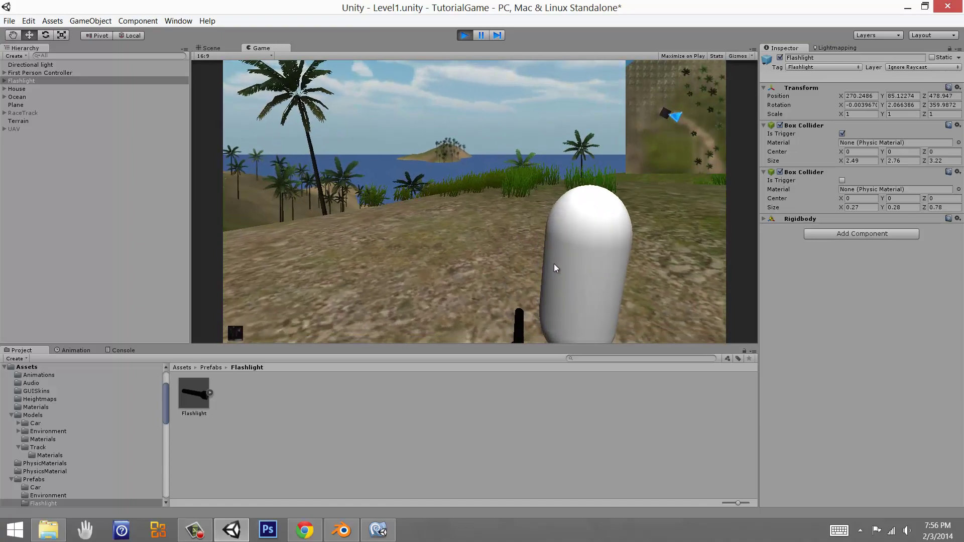
key(w)
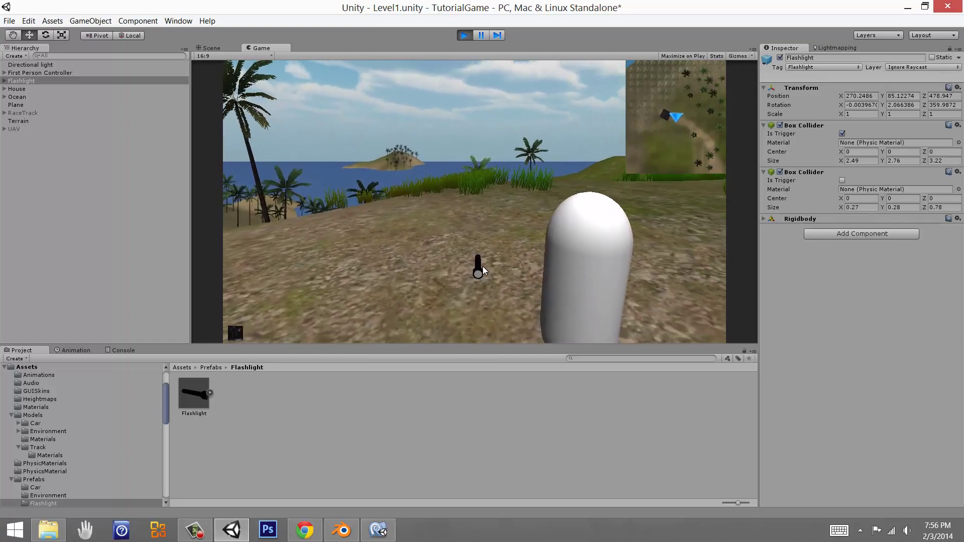
click(464, 35)
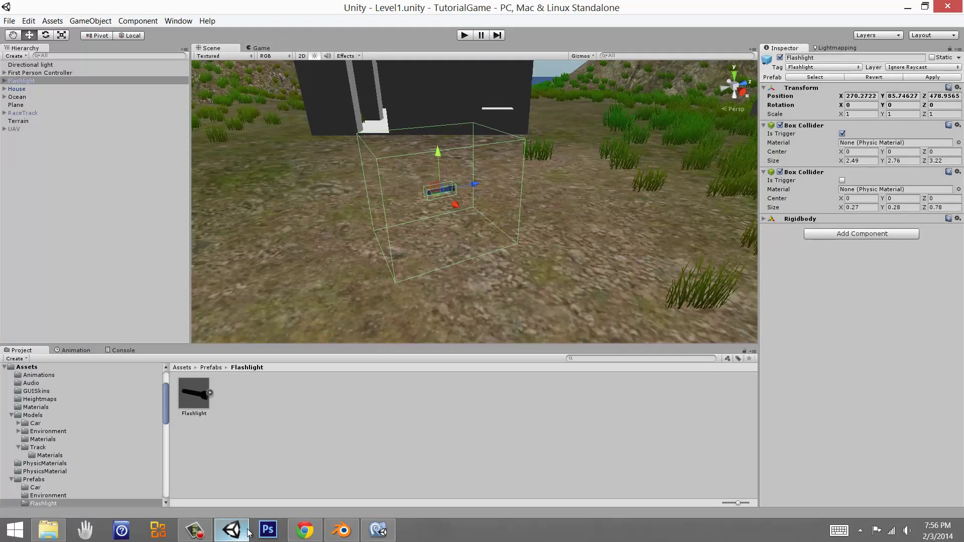
In MonoDevelop, copy the if(Input.GetKeyDown(KeyCode.F)) condition from Update into OnTriggerStay below nearFlashlight = true and open its body.
click(378, 530)
click(231, 337)
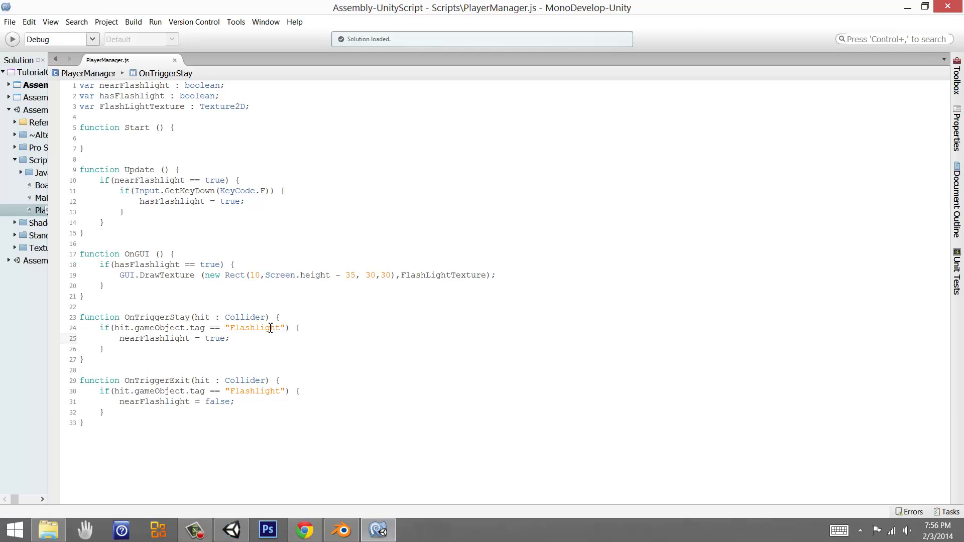
click(240, 402)
click(239, 340)
key(Return)
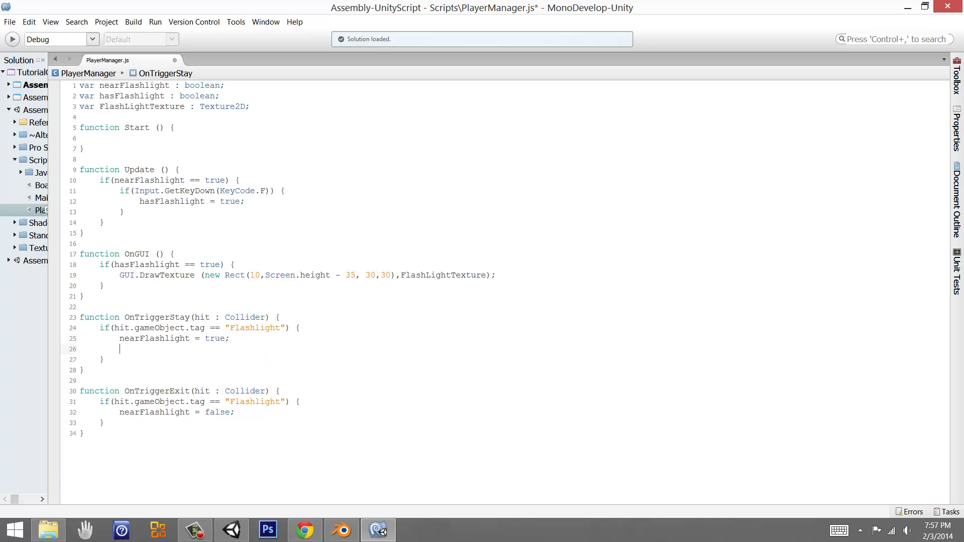
drag(297, 194, 118, 192)
key(ctrl+c)
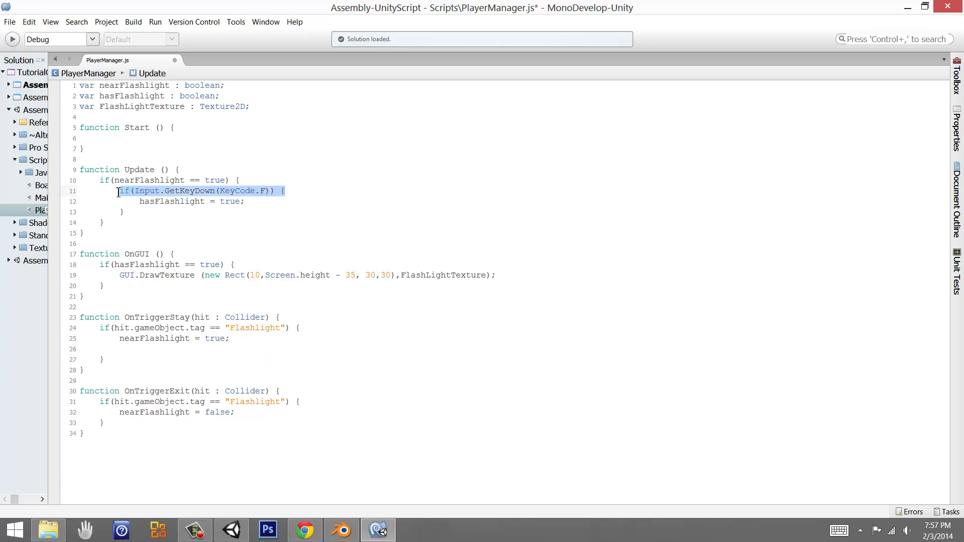
click(233, 347)
key(ctrl+v)
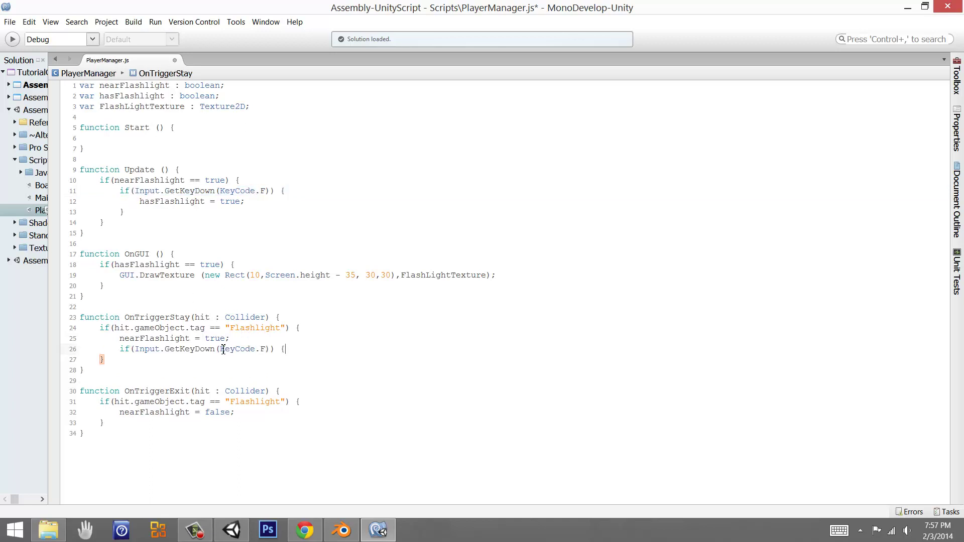
key(Return)
key(Return)
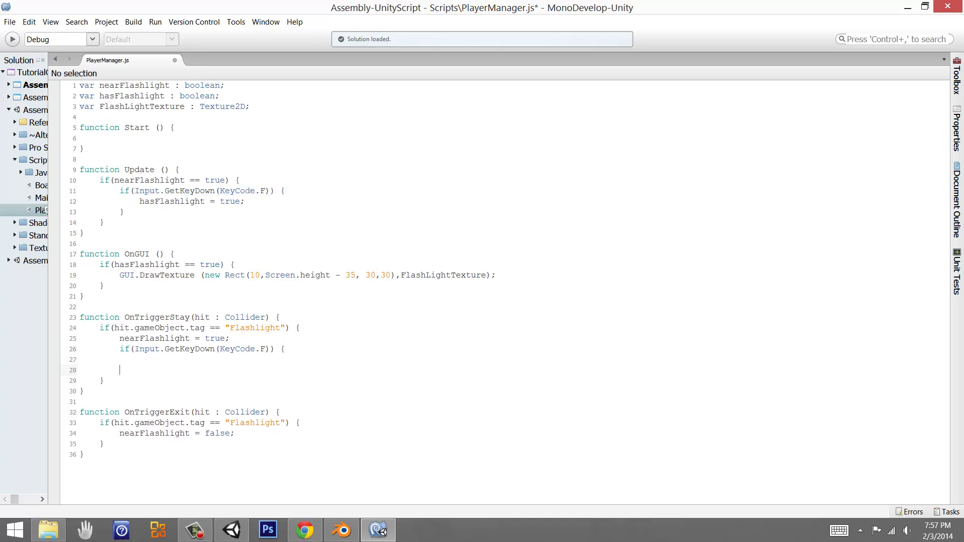
Add Destroy(hit.gameObject); inside the new key check in OnTriggerStay and save PlayerManager.js.
text(Destro)
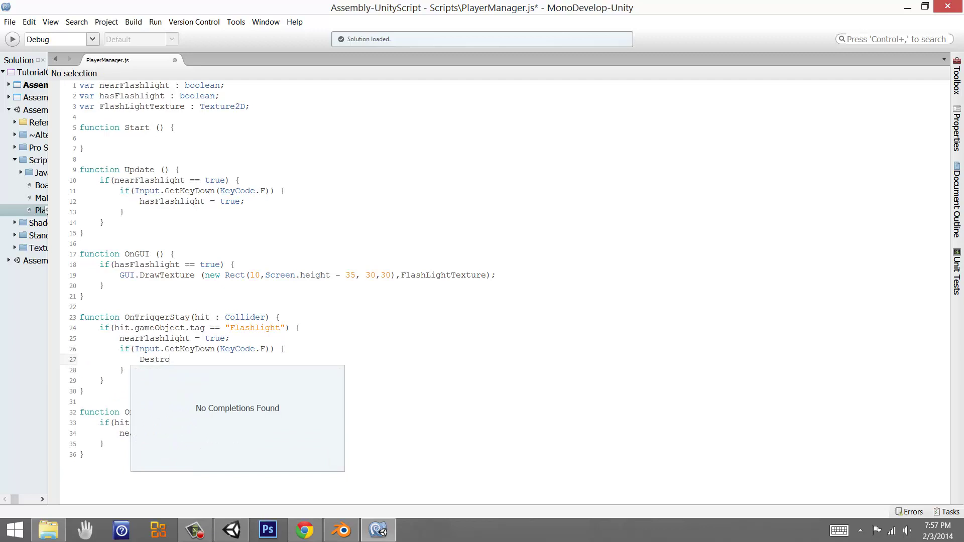
text(y(hi)
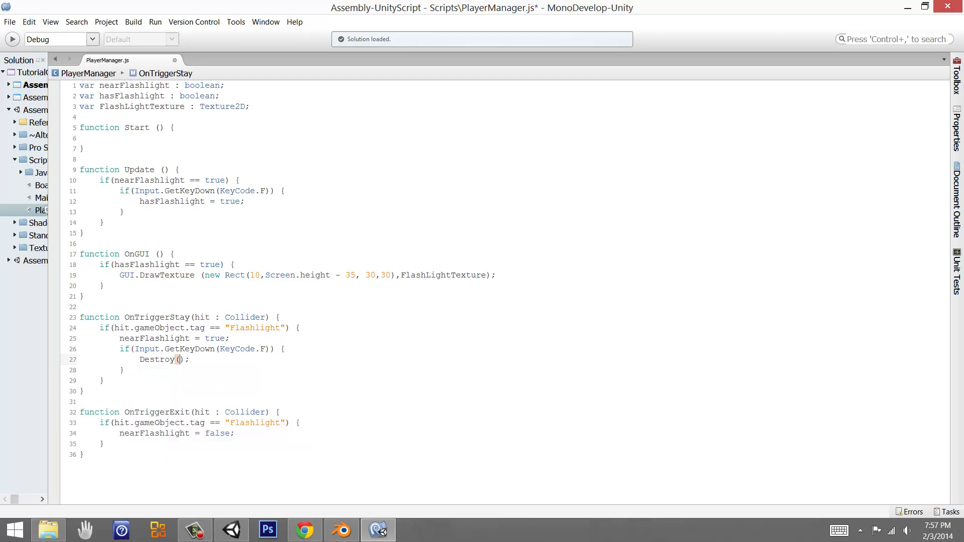
text(t.game)
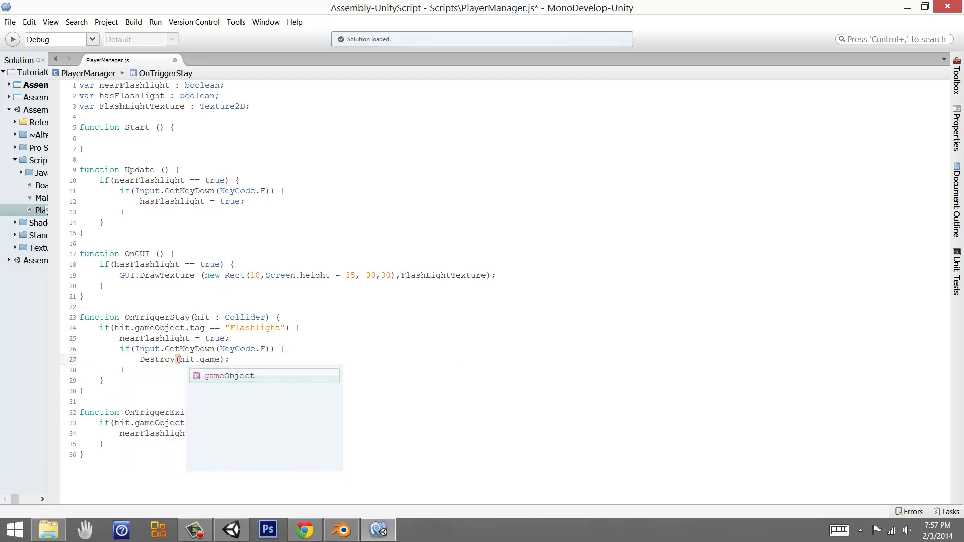
text(Object)
key(ctrl+s)
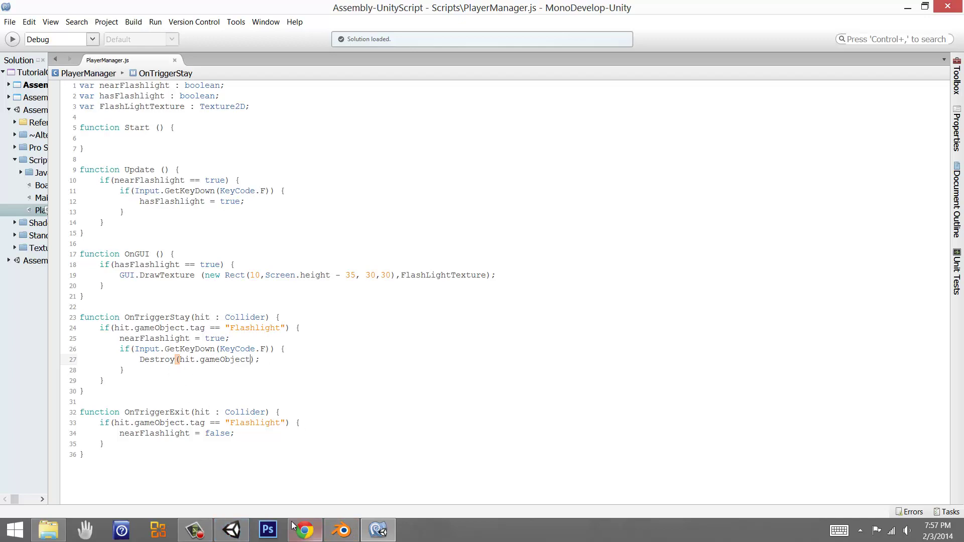
Switch to Unity and play-test the level, walking around the flashlight and picking it up to check its removal, and stop the game.
click(245, 530)
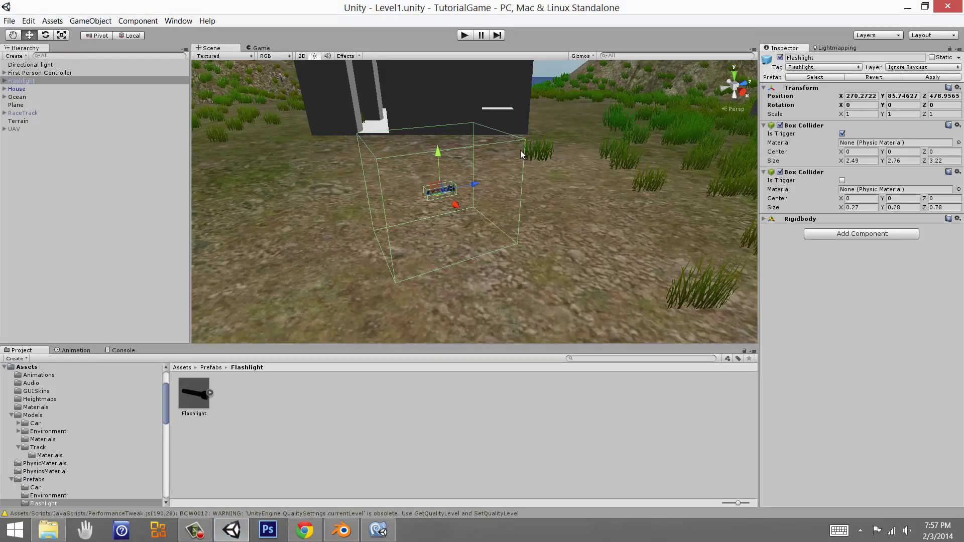
click(465, 35)
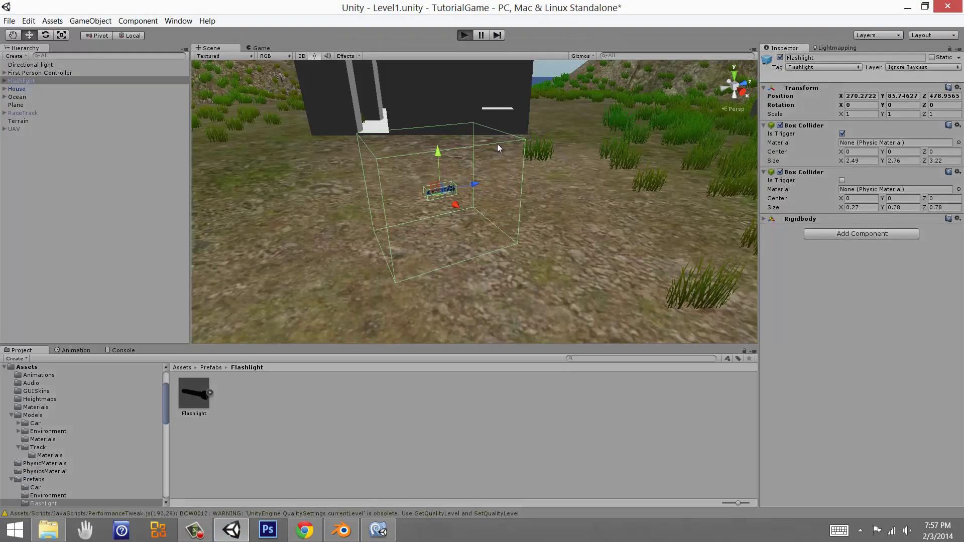
key(w)
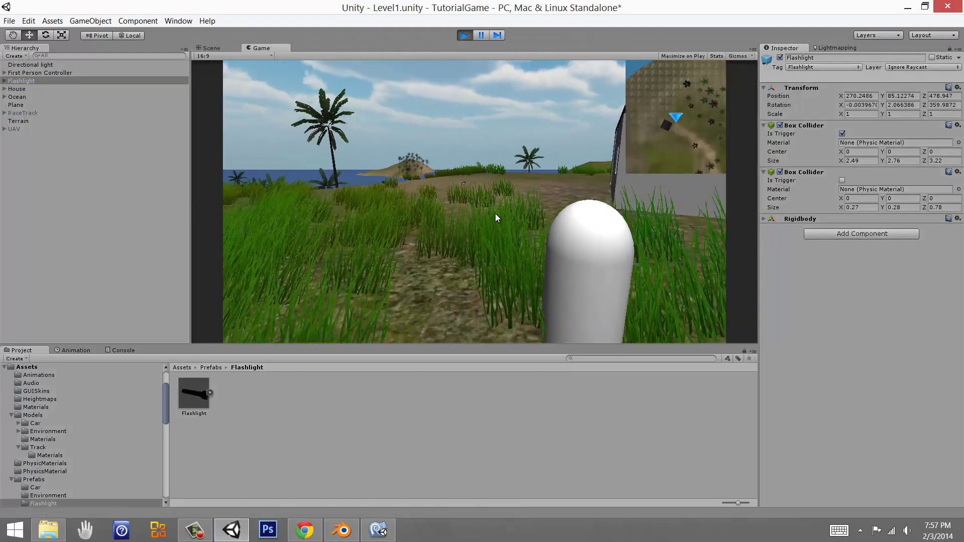
key(w)
key(d)
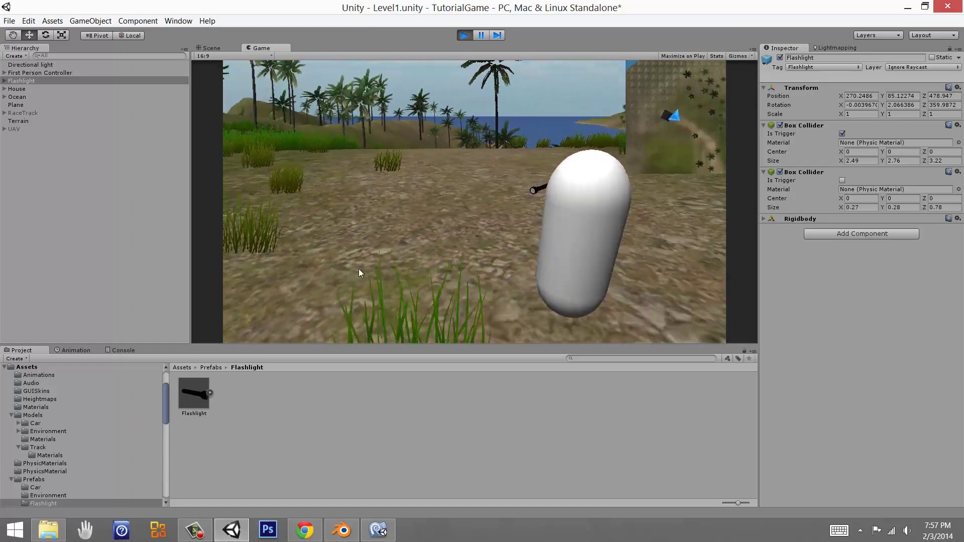
key(a)
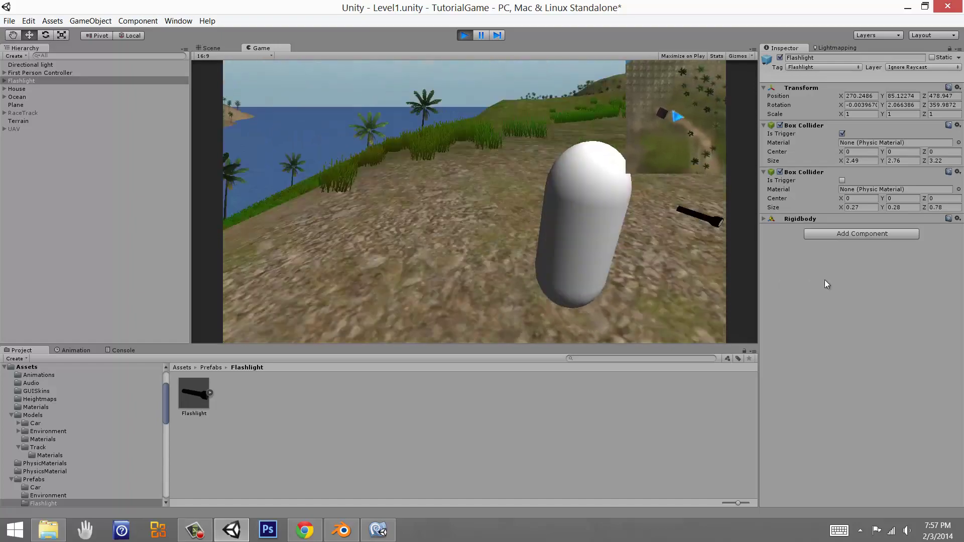
key(w)
key(a)
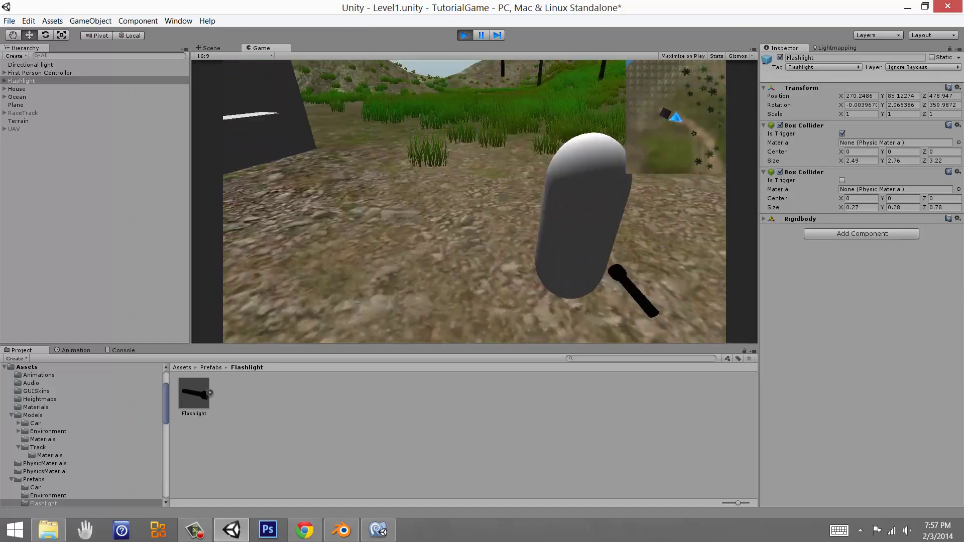
key(d)
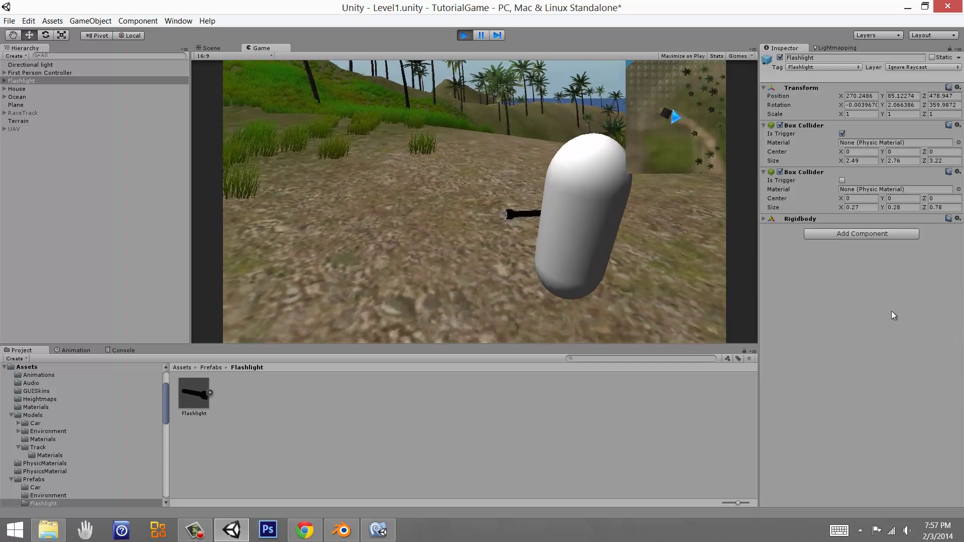
key(d)
key(a)
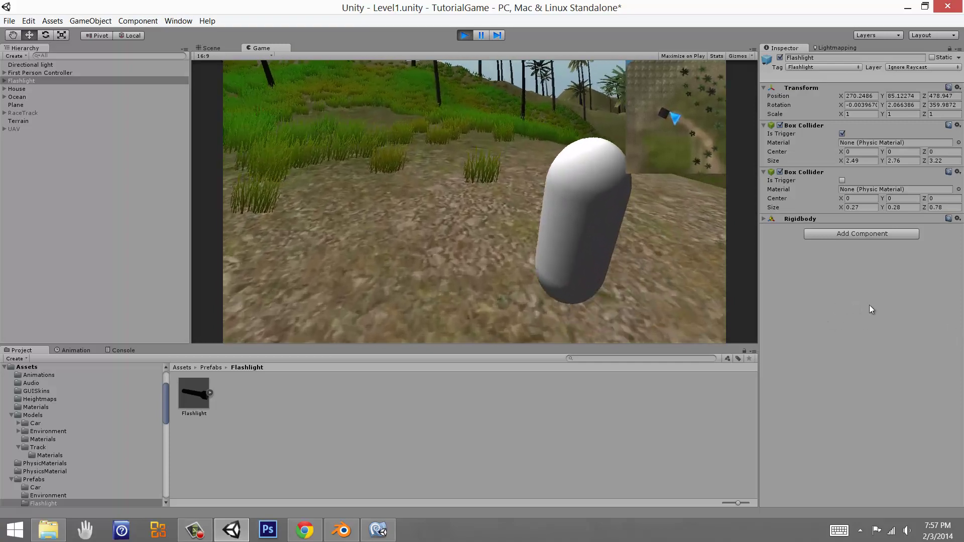
key(d)
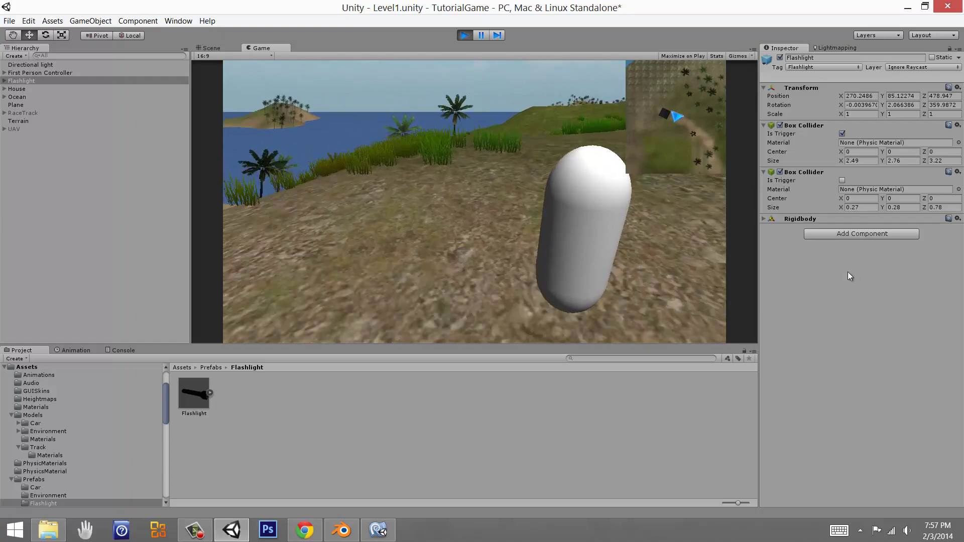
key(a)
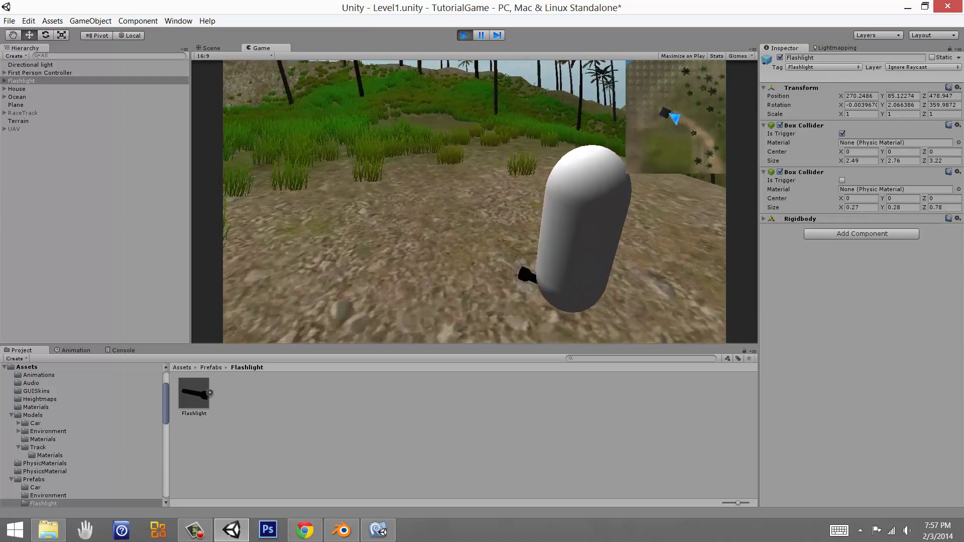
key(d)
key(a)
key(w)
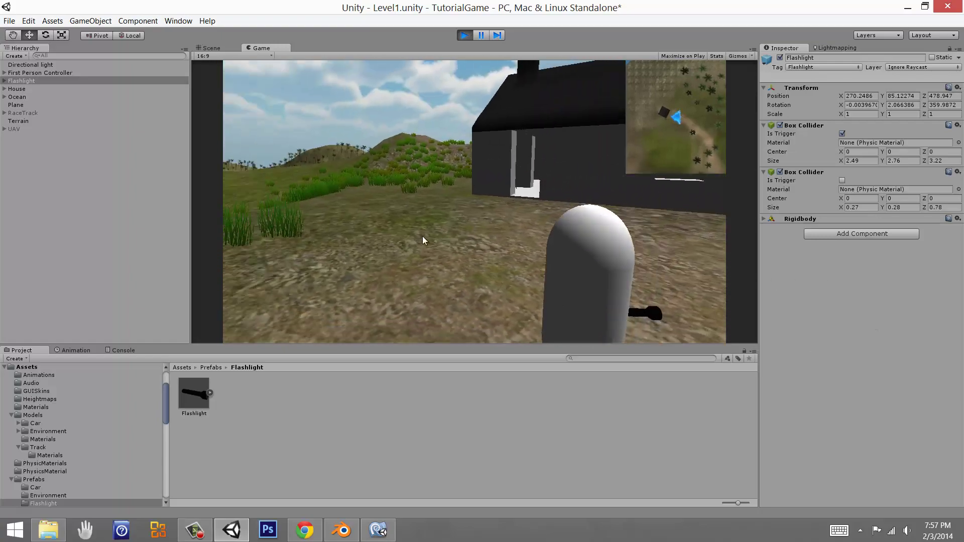
key(s)
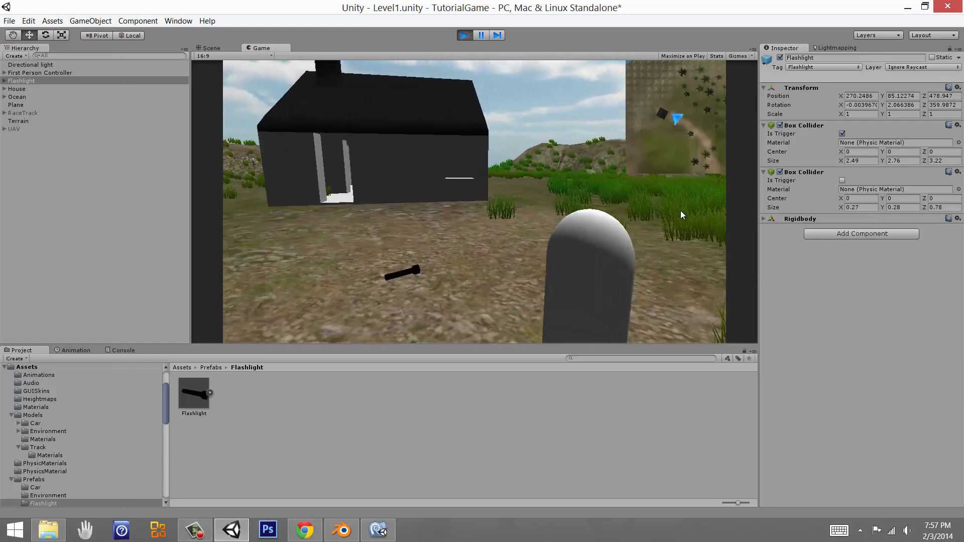
key(a)
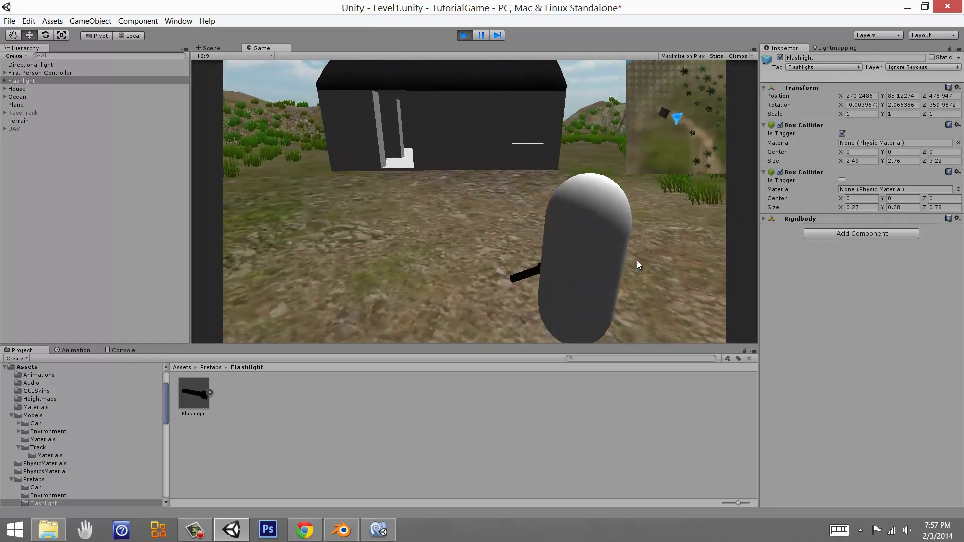
key(e)
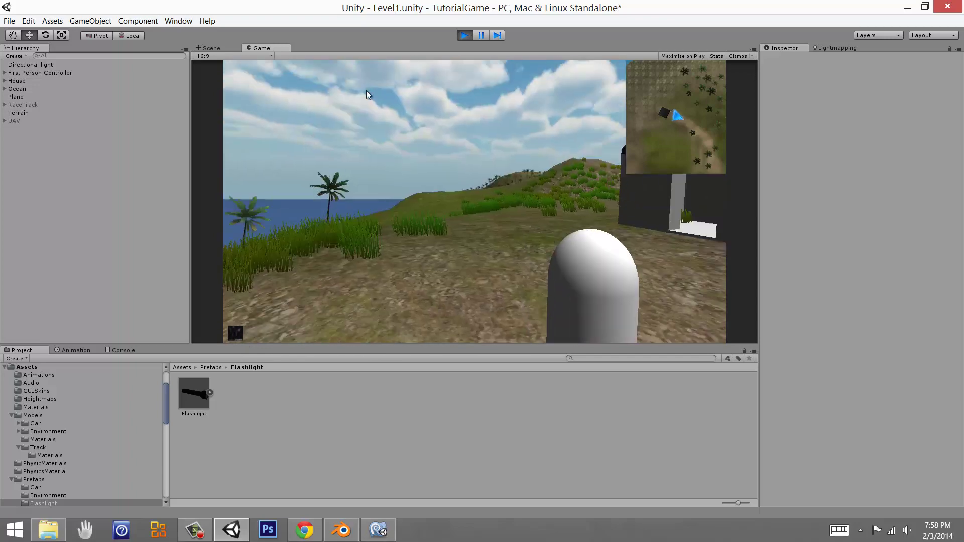
key(ctrl+p)
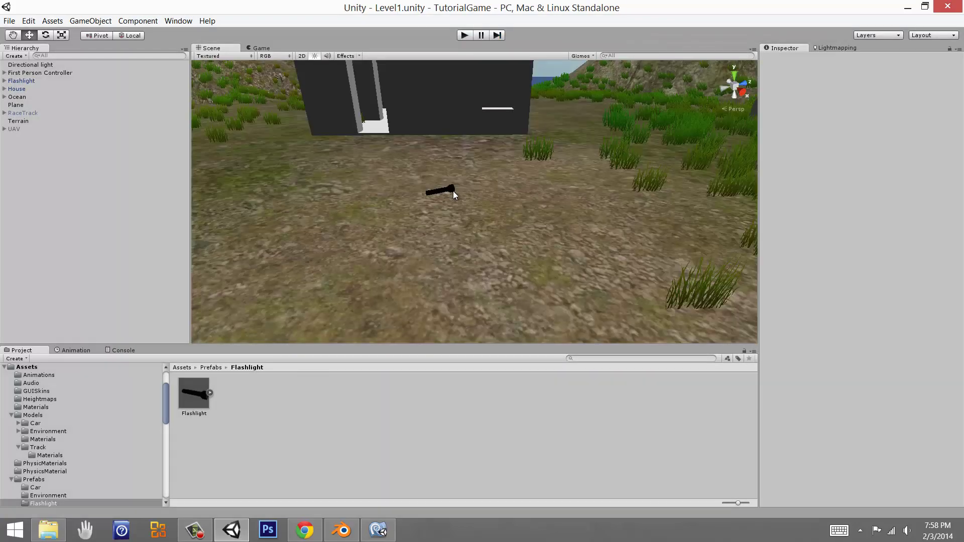
Switch to MonoDevelop, set the width and height of the flashlight texture's Rect in OnGUI to 60, and save the script.
click(194, 529)
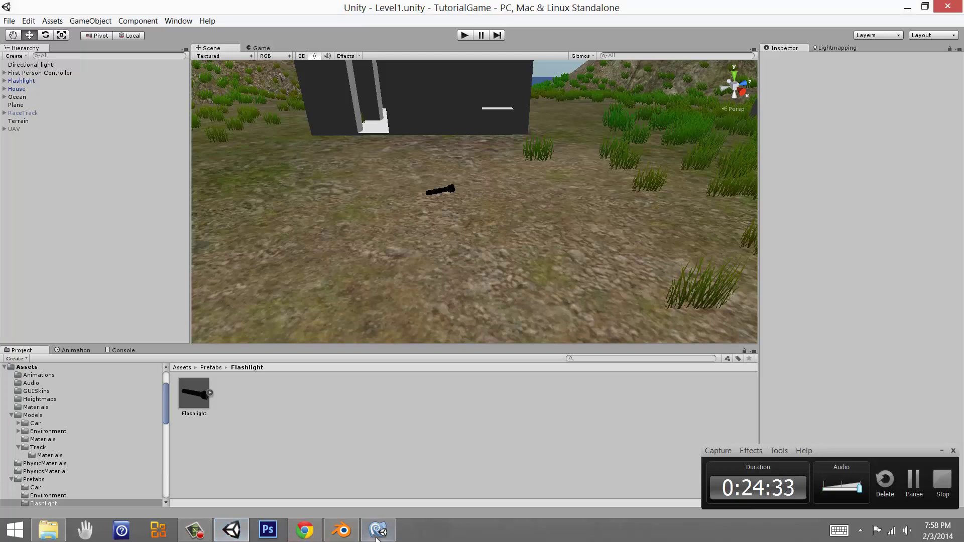
click(377, 530)
click(942, 450)
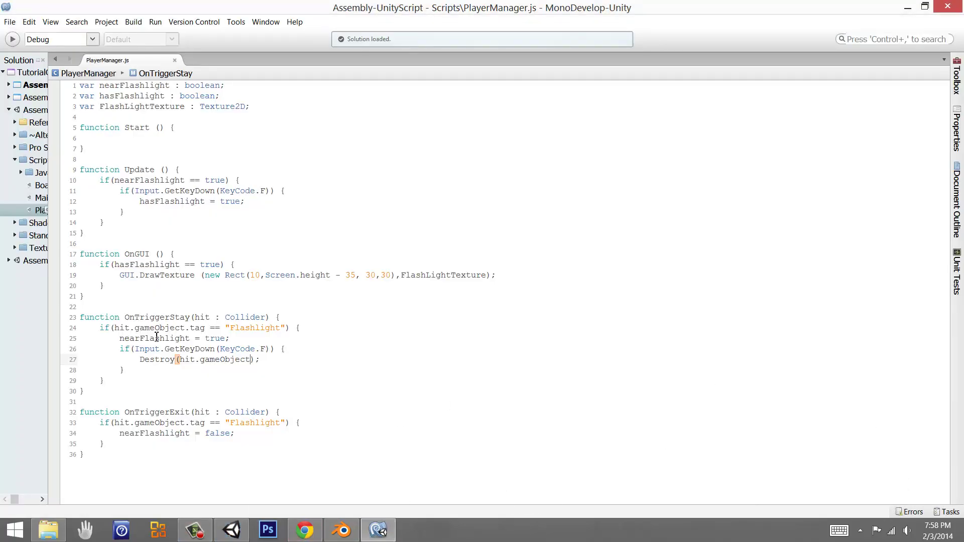
double_click(369, 276)
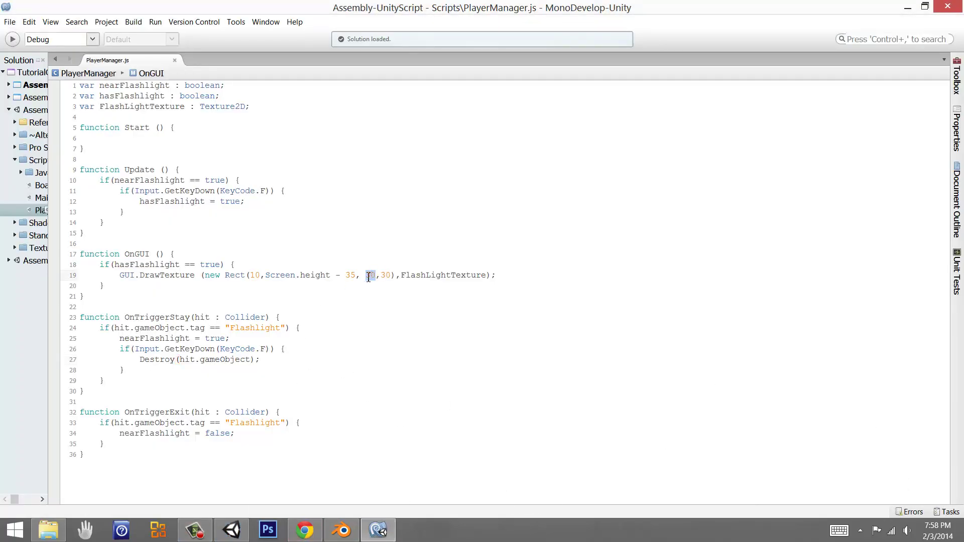
text(60)
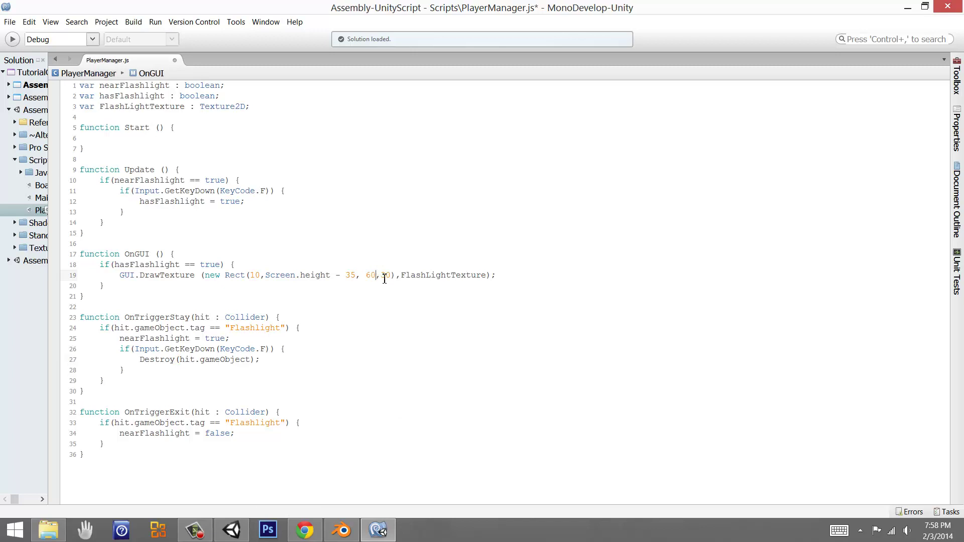
double_click(386, 277)
text(60)
key(ctrl+s)
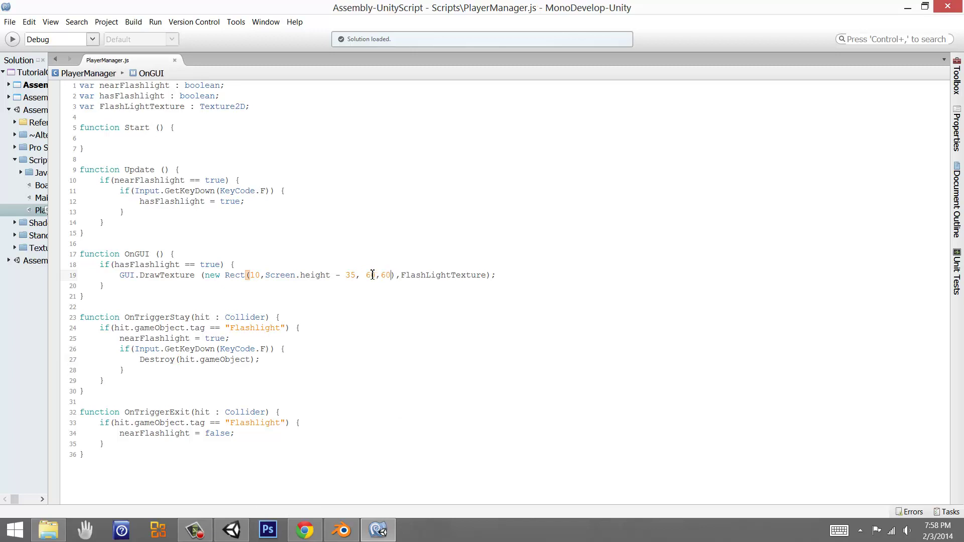
Set the width and height of the flashlight texture's Rect in OnGUI to 64 and save PlayerManager.js.
double_click(372, 275)
text(64)
double_click(385, 275)
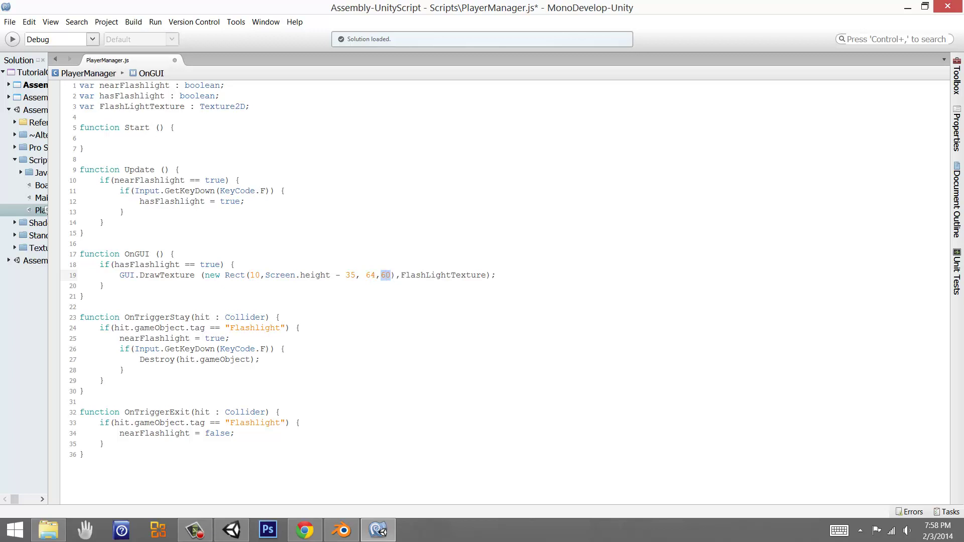
text(64)
key(ctrl+s)
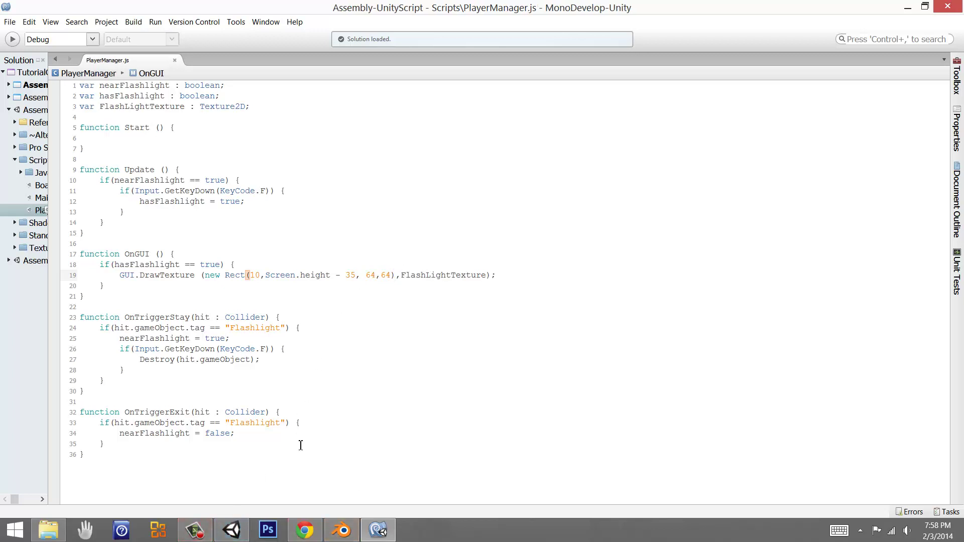
click(232, 530)
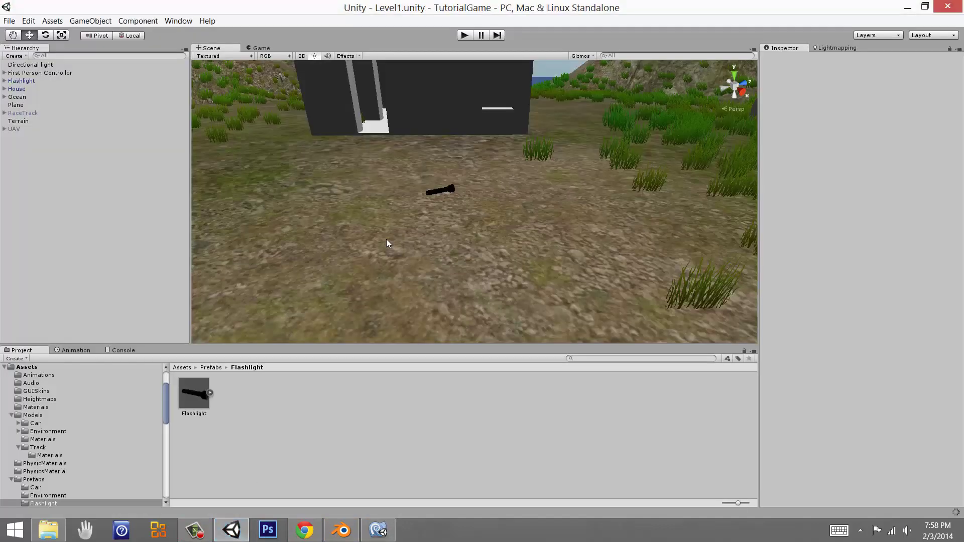
middle_drag(429, 249, 422, 259)
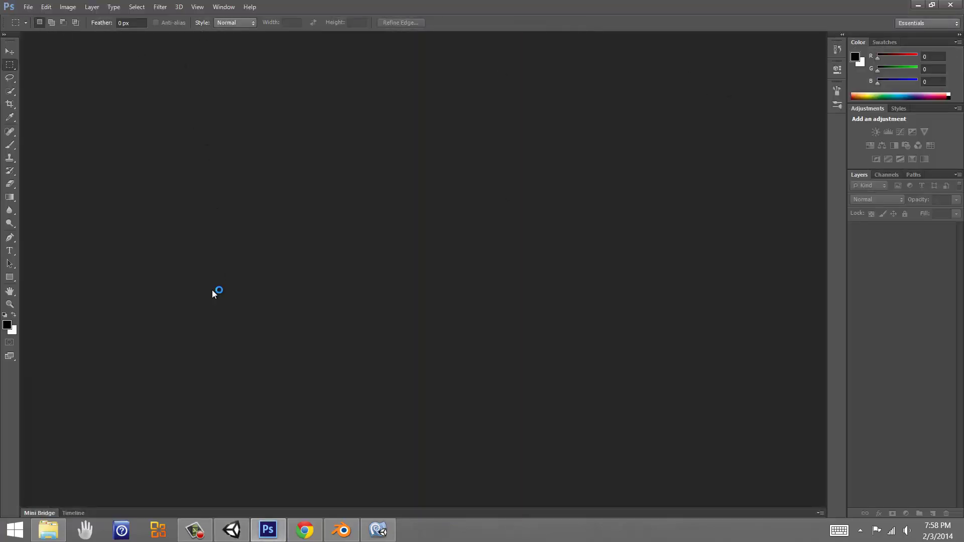
In Photoshop, start a new document and set its width and height to 64 pixels.
key(ctrl+n)
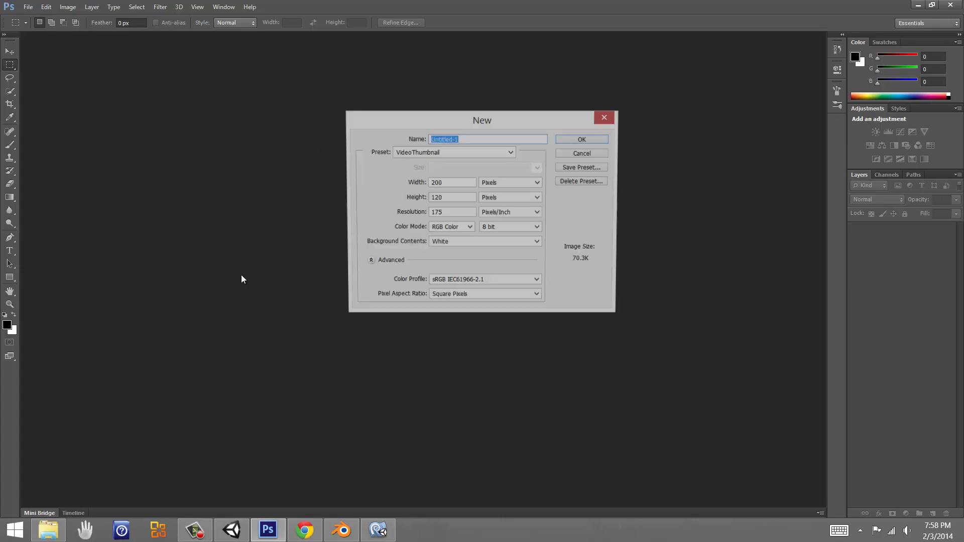
click(465, 183)
key(BackSpace)
key(BackSpace)
key(BackSpace)
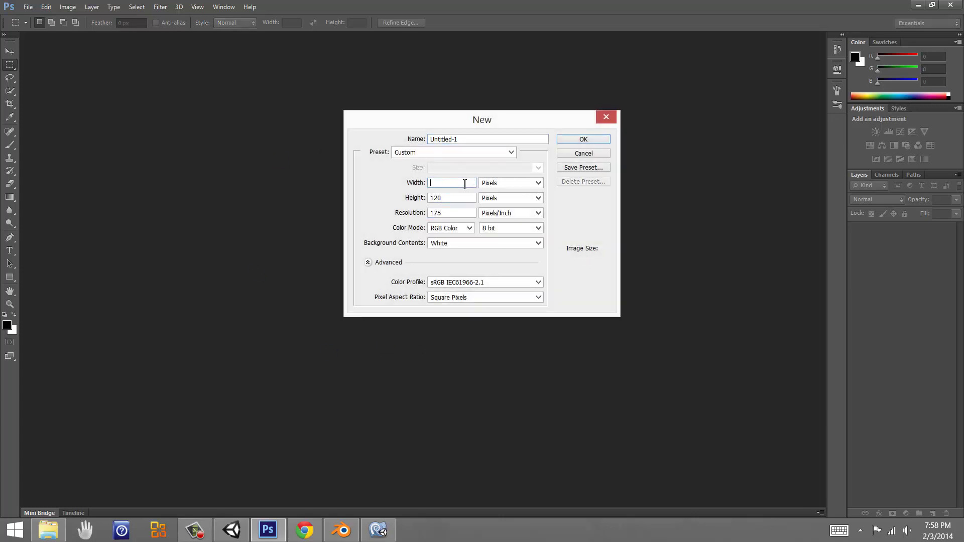
text(64)
Switch to Unity and play-test the level, picking up the flashlight to check the on-screen icon, and stop the game.
click(231, 530)
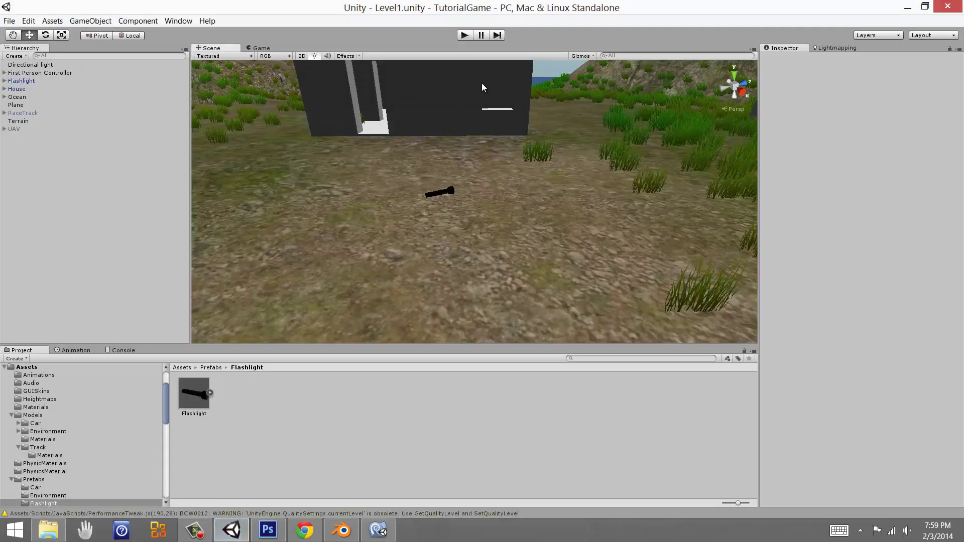
click(463, 35)
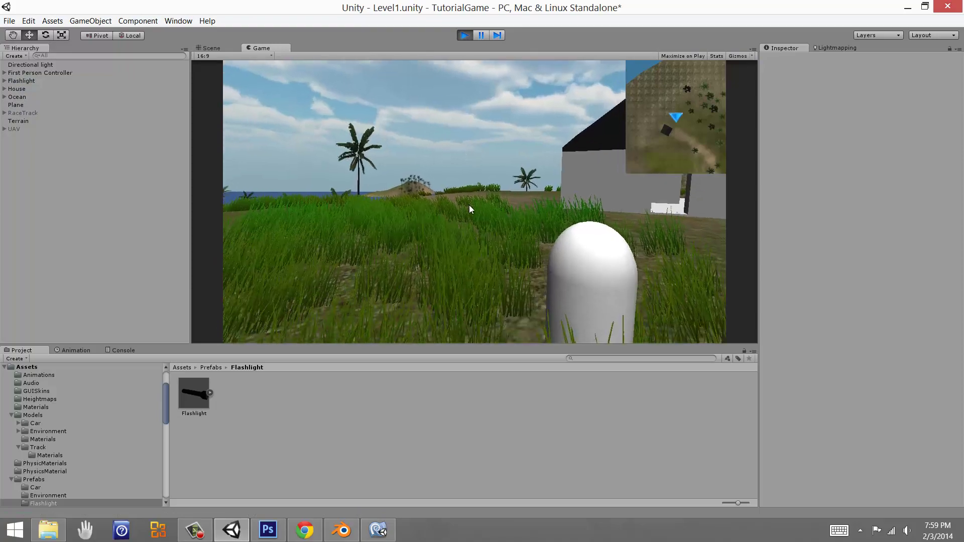
key(w)
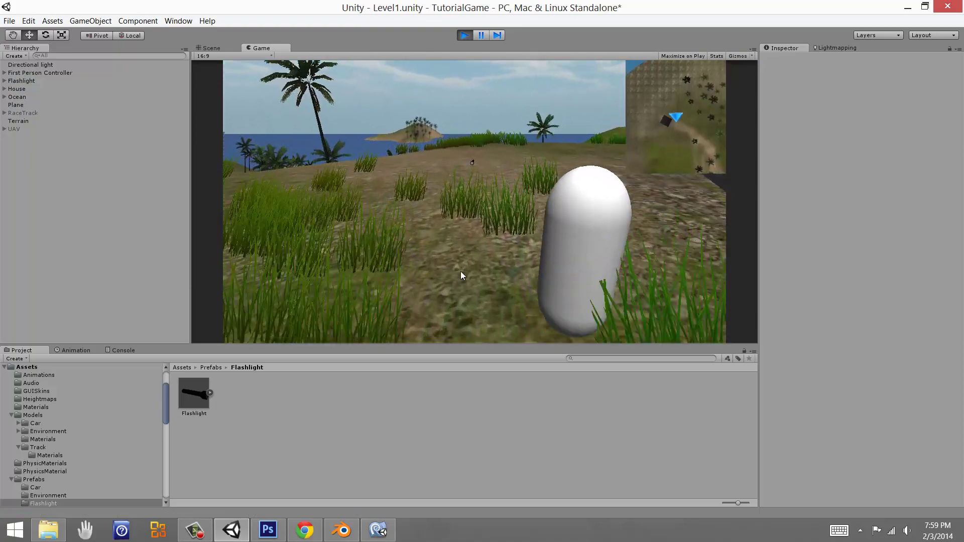
key(w)
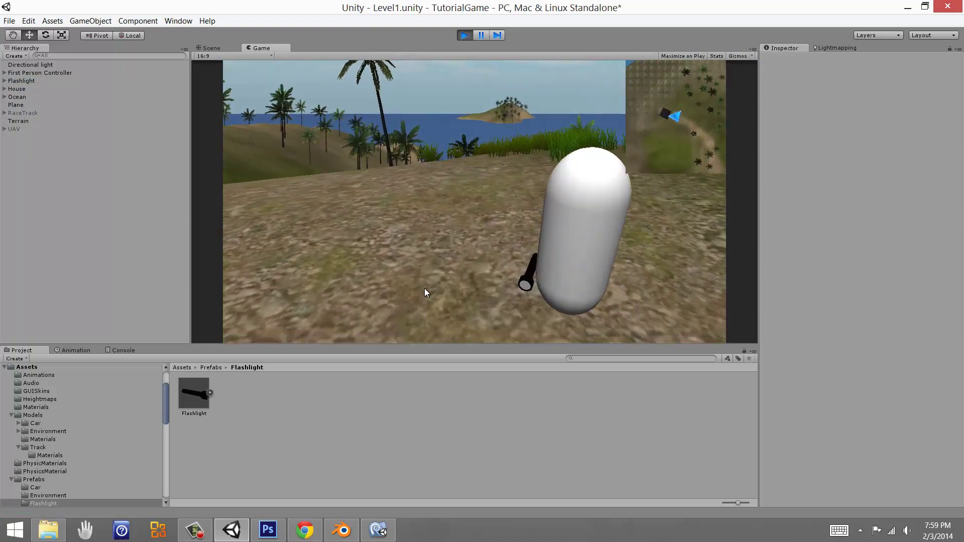
key(e)
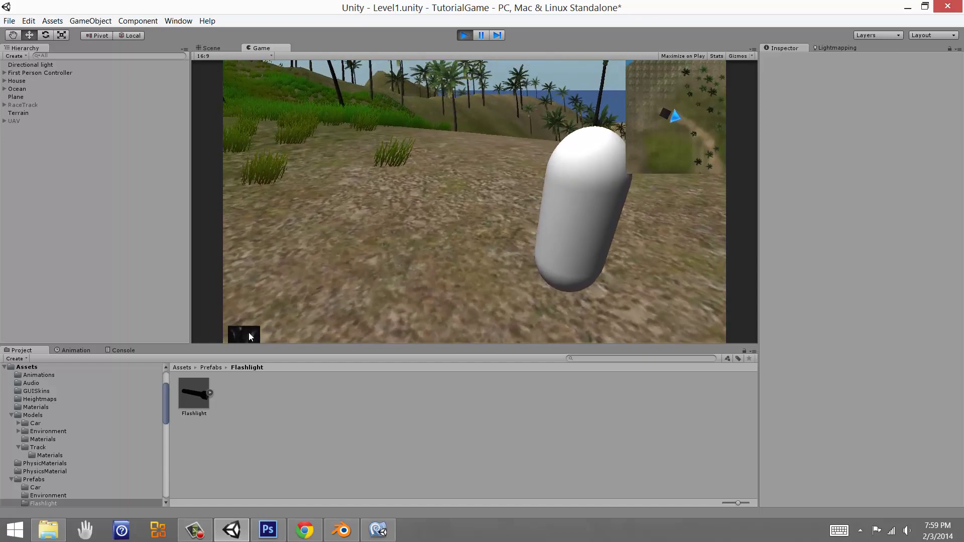
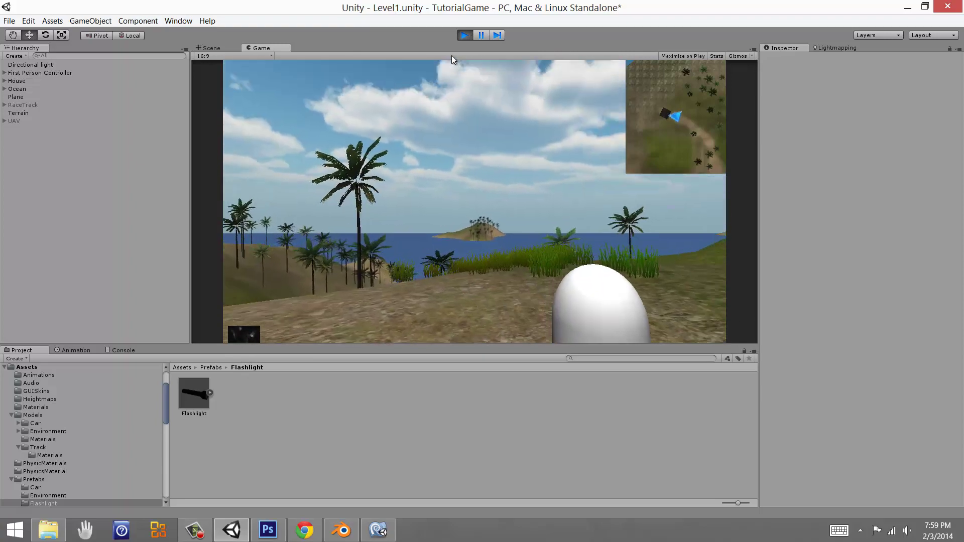
click(464, 35)
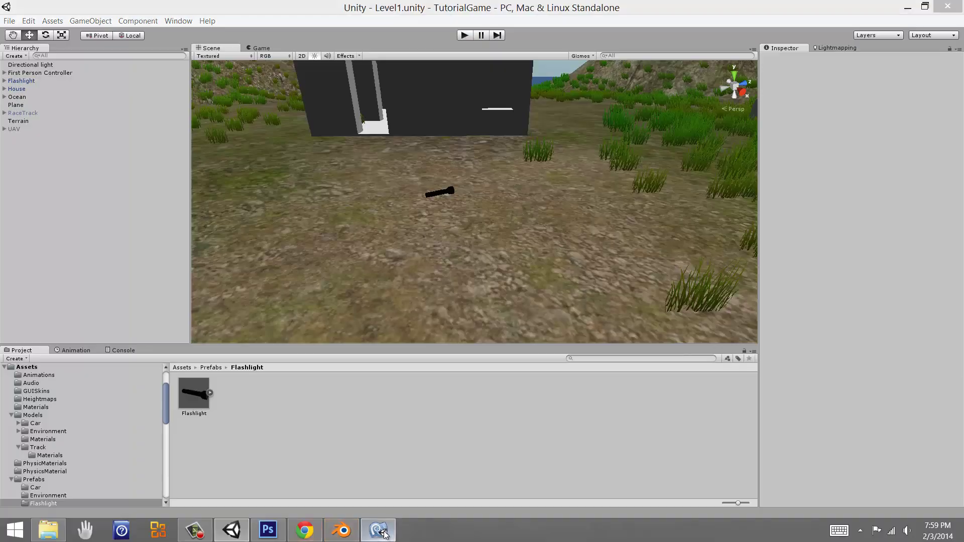
Switch to MonoDevelop, set the offset subtracted from Screen.height in the flashlight texture's Rect to 64, and save the script.
click(384, 534)
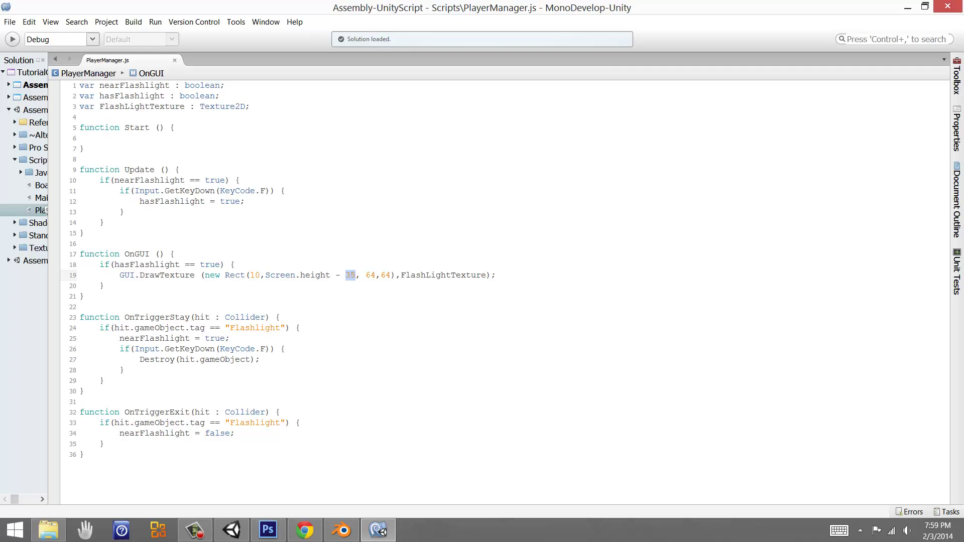
text(64)
key(ctrl+s)
Return to Unity and play-test the flashlight pickup to check the icon's new vertical position, and stop the game.
click(232, 530)
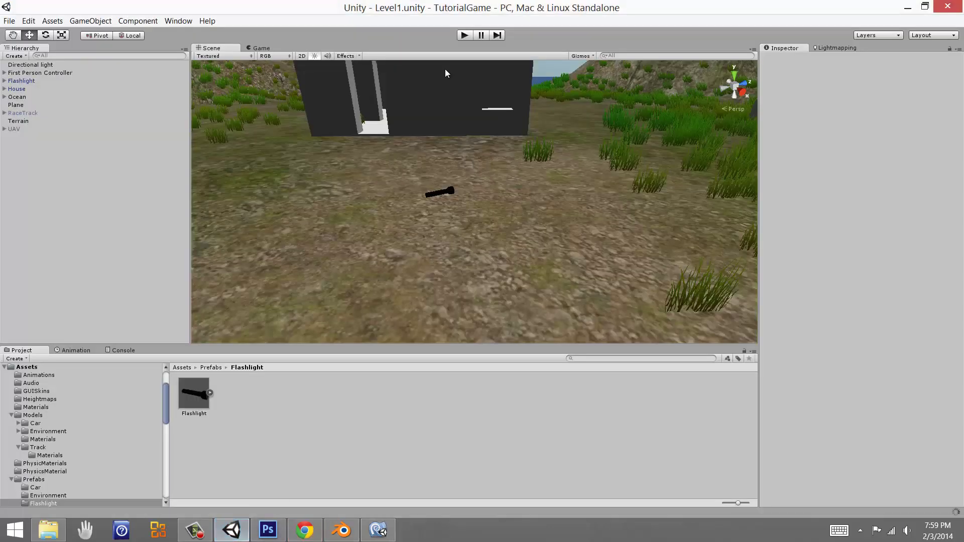
click(465, 35)
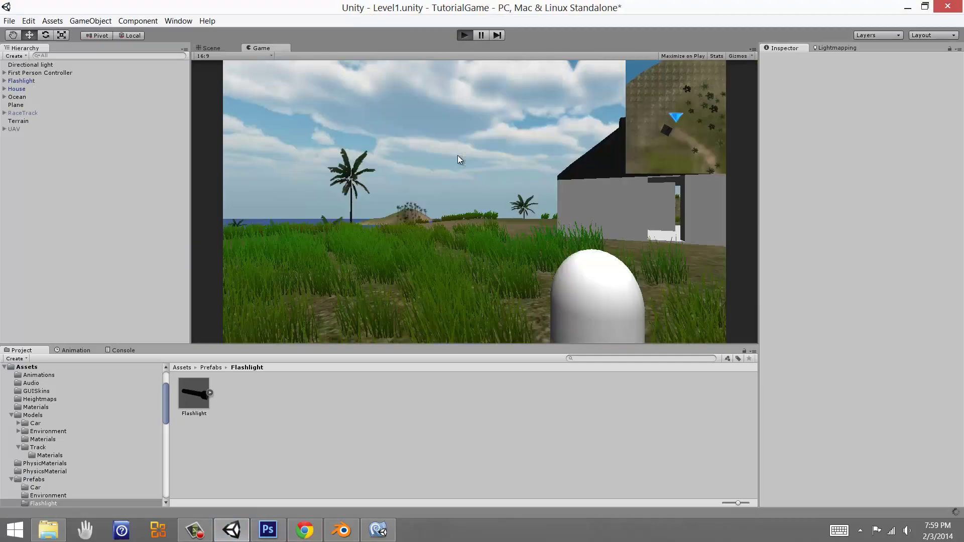
key(w)
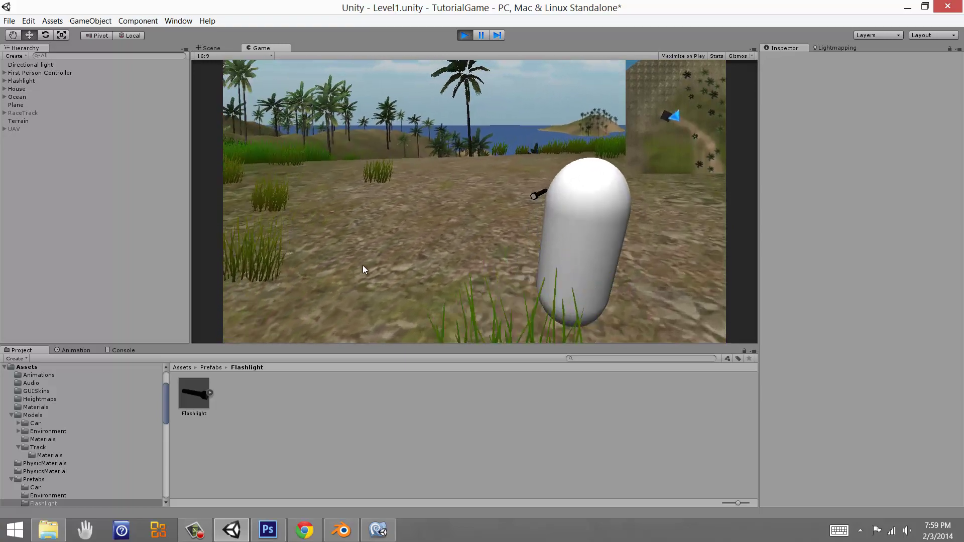
key(e)
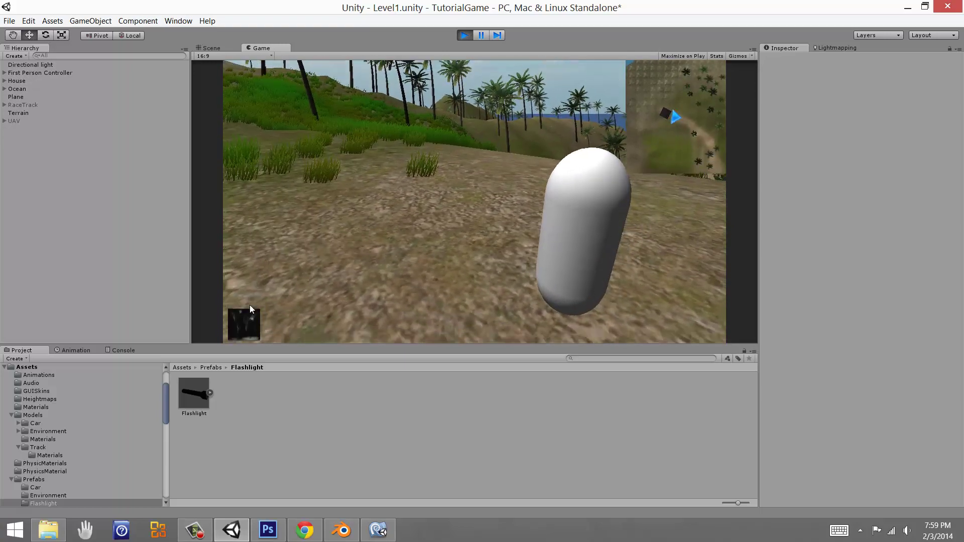
click(464, 35)
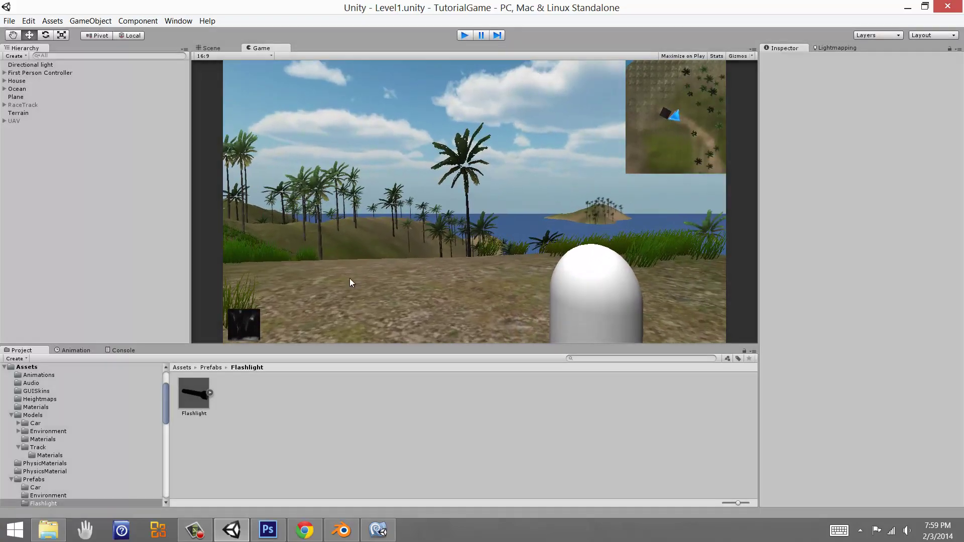
Switch to Photoshop and create the new document with 92 pixels/inch resolution, transparent background contents and the name FlashlightIcon.
click(268, 529)
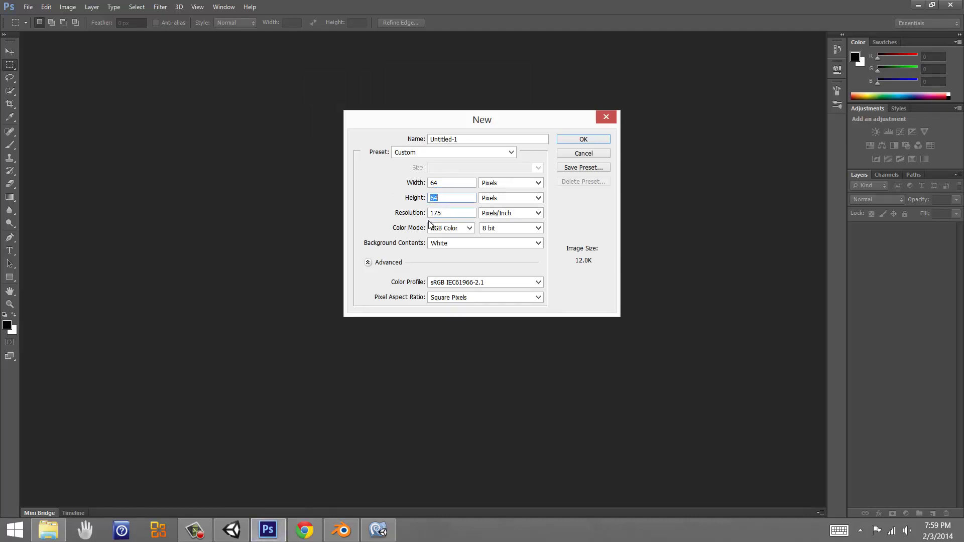
drag(451, 214, 417, 214)
text(92)
click(441, 249)
click(446, 273)
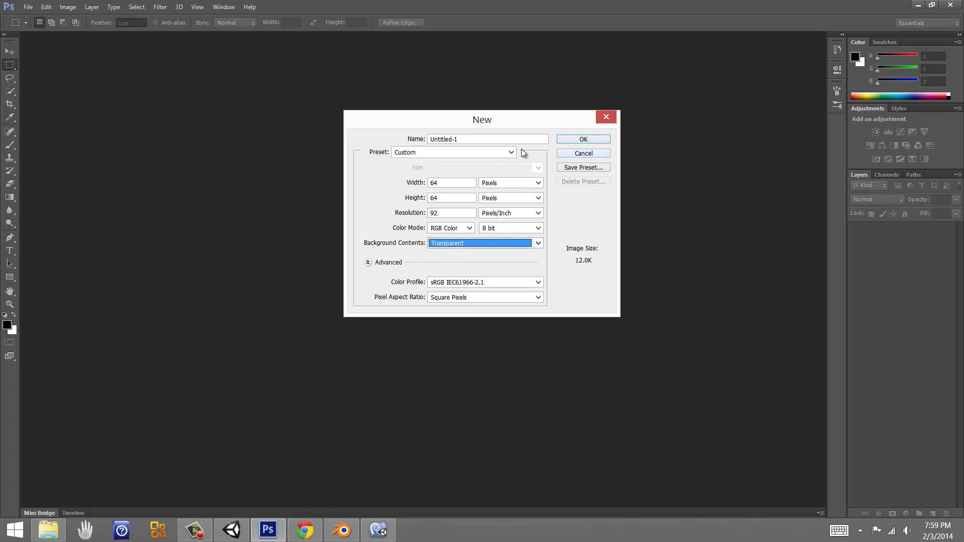
click(409, 139)
text(Flashlight)
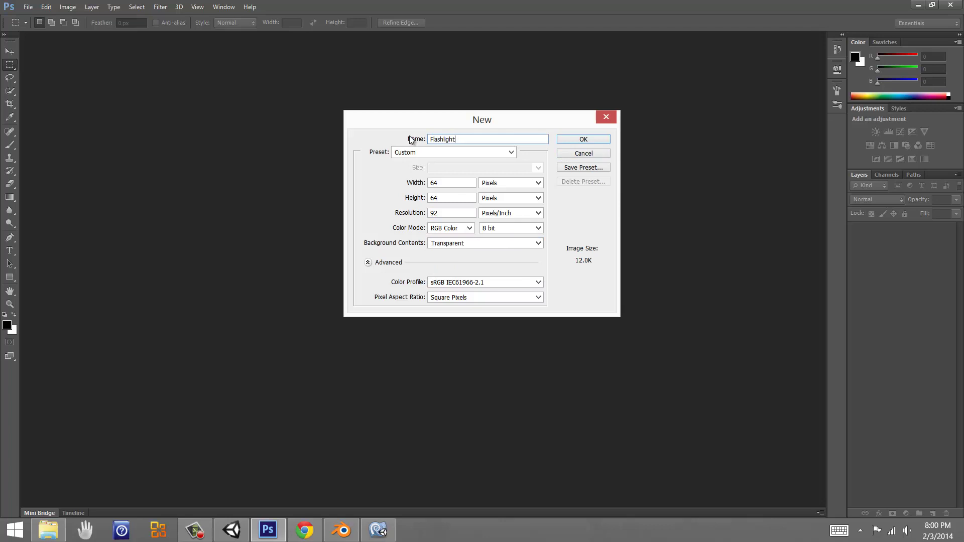
text(Icon)
key(Return)
Draw a near-black filled rectangle of about 14 by 39 px in the lower middle of the canvas as the flashlight's body.
key(z)
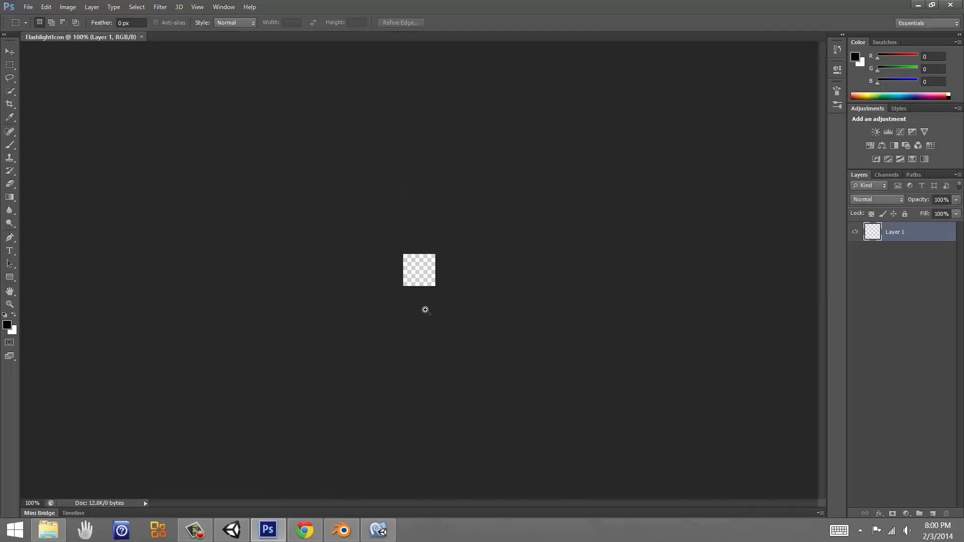
drag(423, 307, 465, 307)
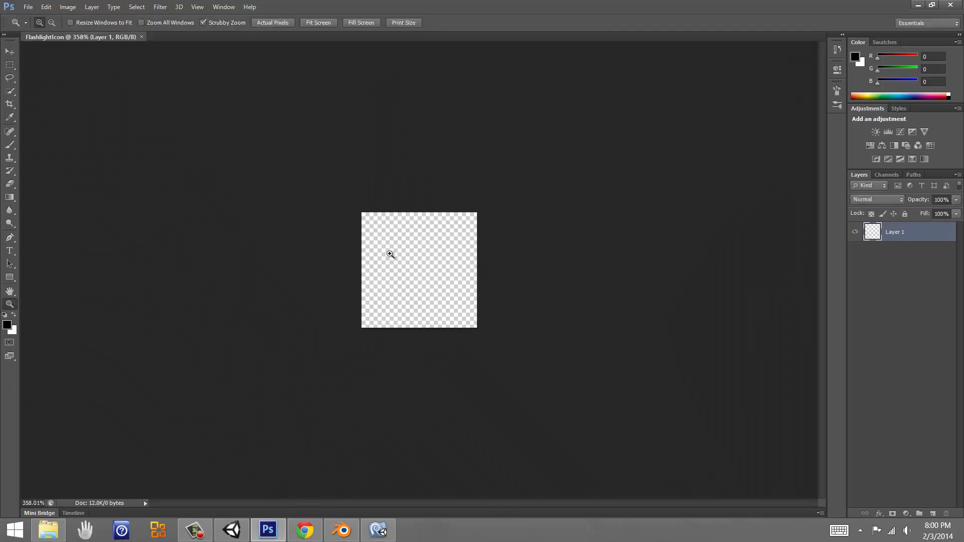
key(u)
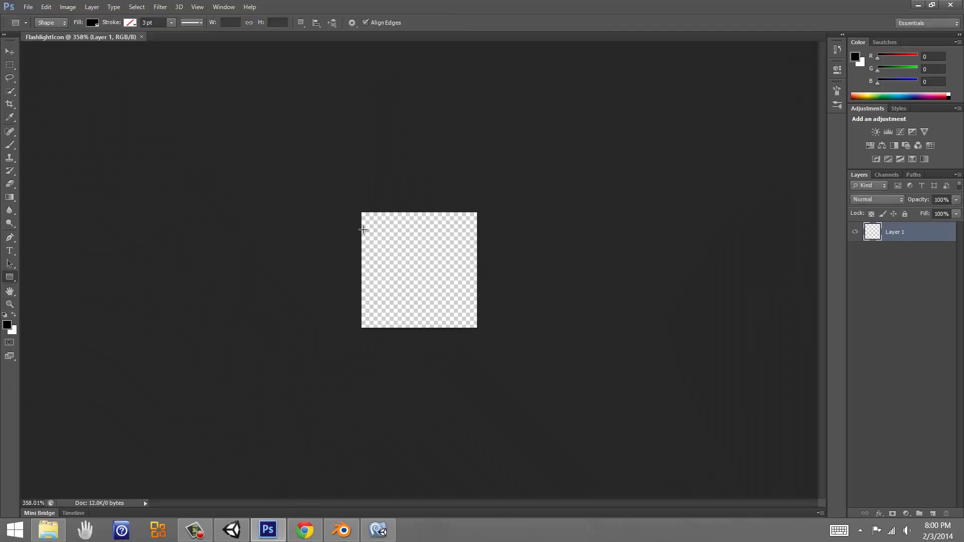
click(92, 24)
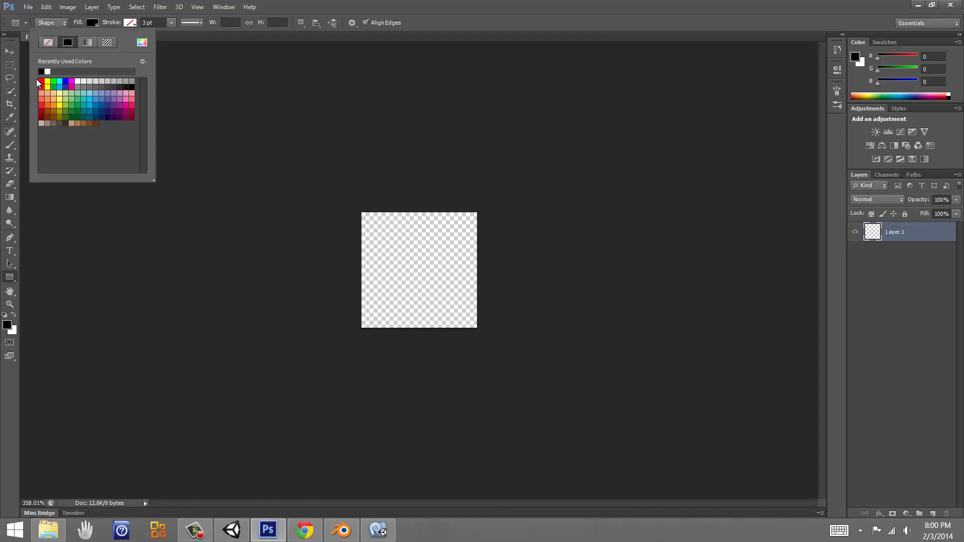
click(126, 88)
key(Return)
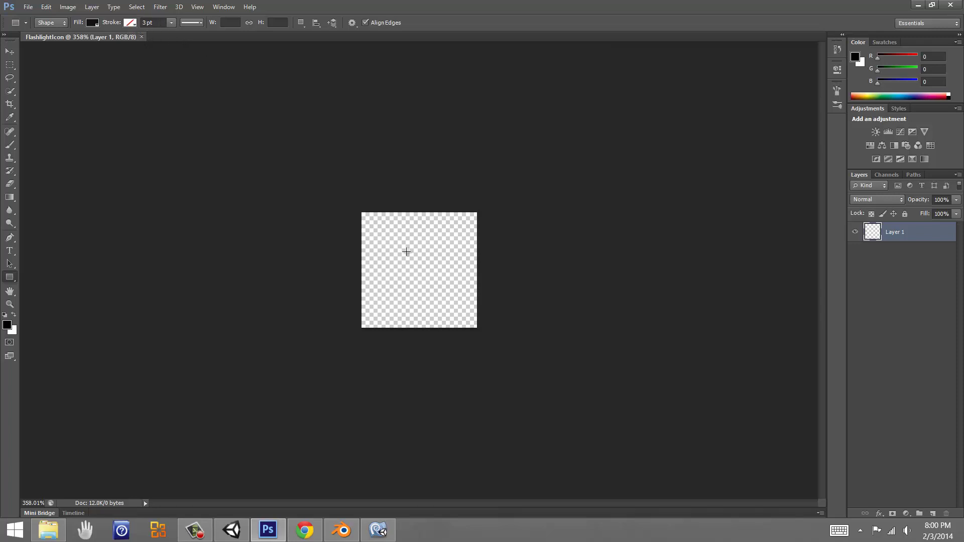
drag(404, 278, 421, 325)
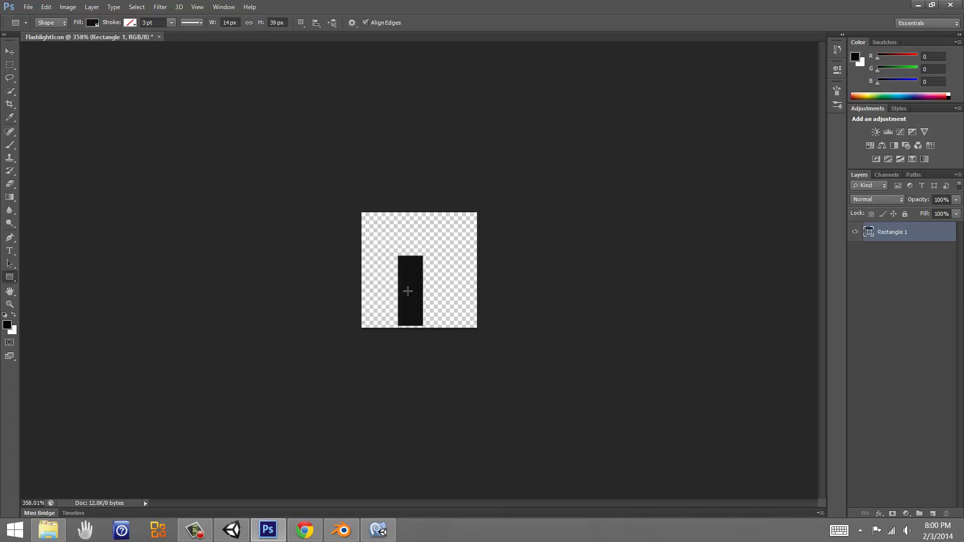
Draw a second rectangle of about 16 by 18 px beside the body and distort it into a shallow, top-wide trapezoid for the flashlight's head.
drag(463, 253, 466, 259)
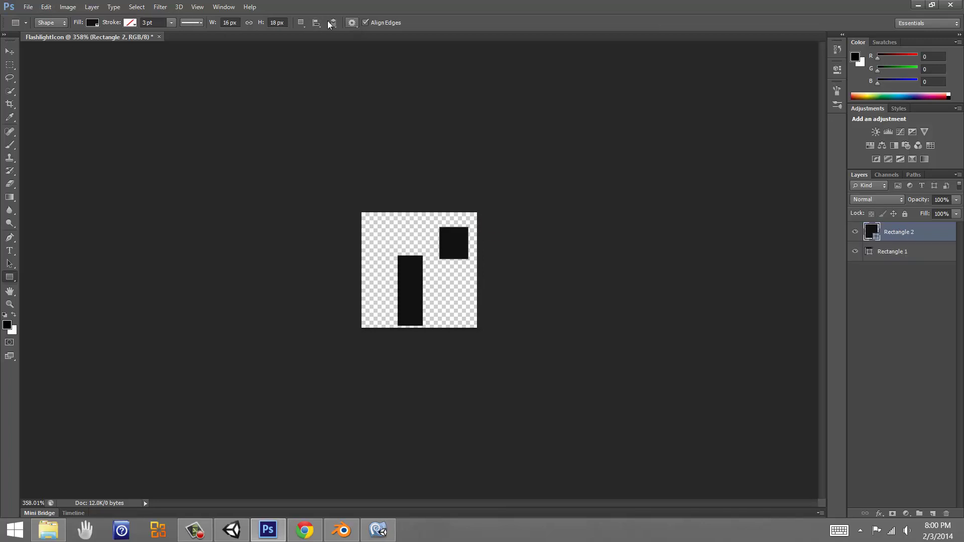
click(10, 52)
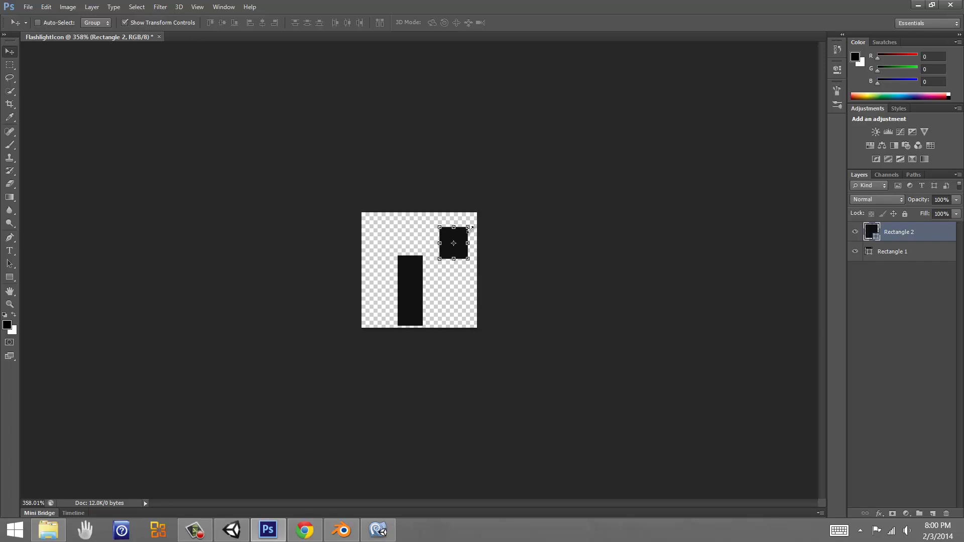
ctrl+drag(475, 225, 490, 240)
key(ctrl+z)
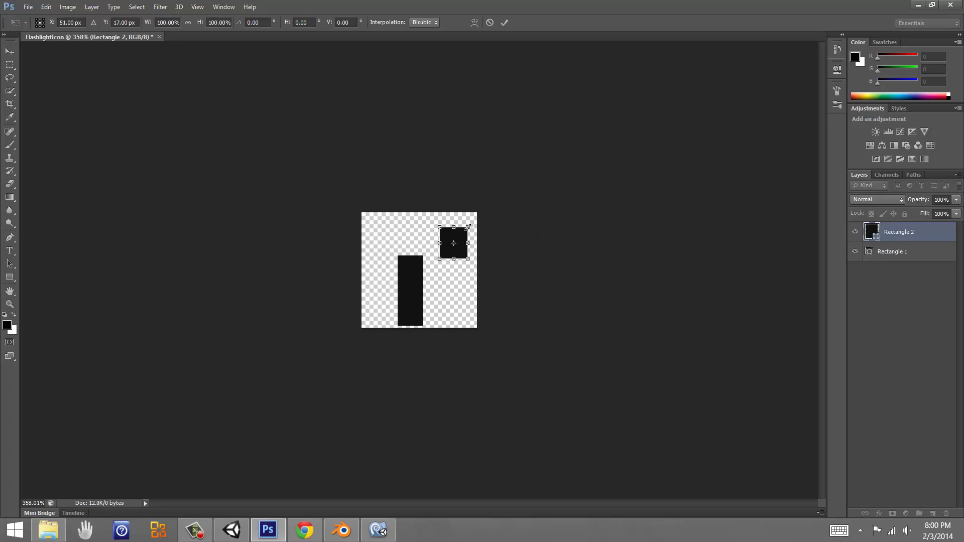
mouse_move(471, 227)
mouse_down()
mouse_move(490, 230)
mouse_move(488, 243)
mouse_move(479, 225)
mouse_move(477, 238)
mouse_move(441, 220)
mouse_move(429, 231)
mouse_move(475, 230)
mouse_up()
key(ctrl+z)
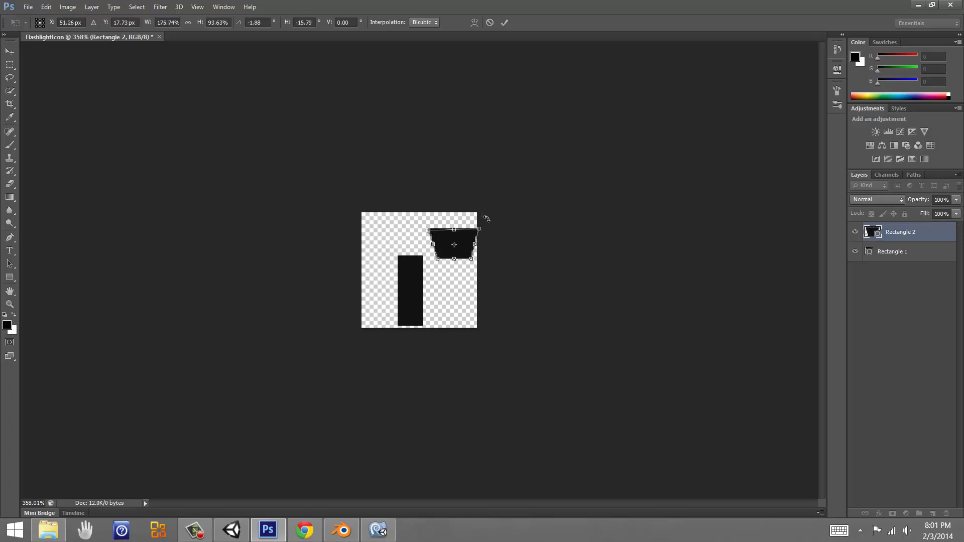
mouse_move(477, 229)
shift+mouse_down()
mouse_move(467, 236)
mouse_move(475, 239)
shift+mouse_up()
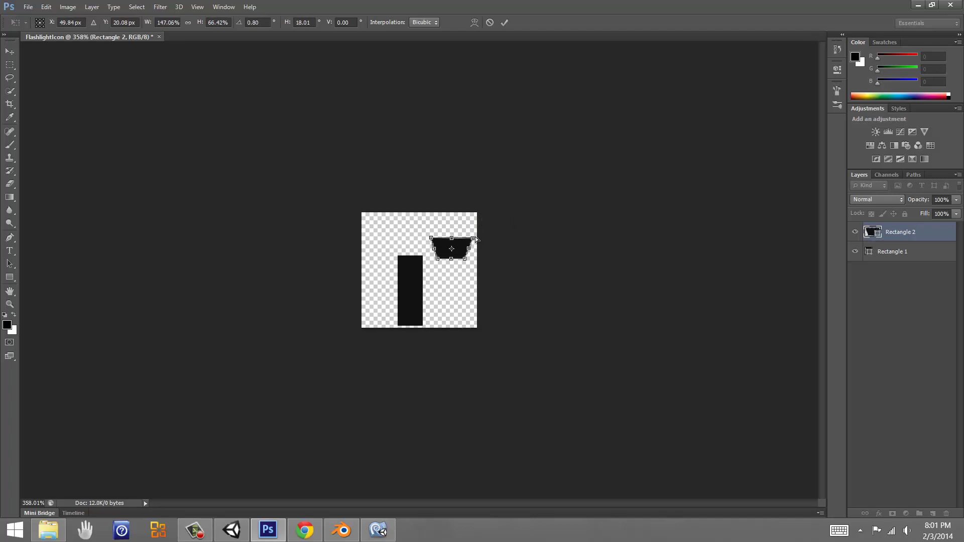
click(10, 63)
click(429, 201)
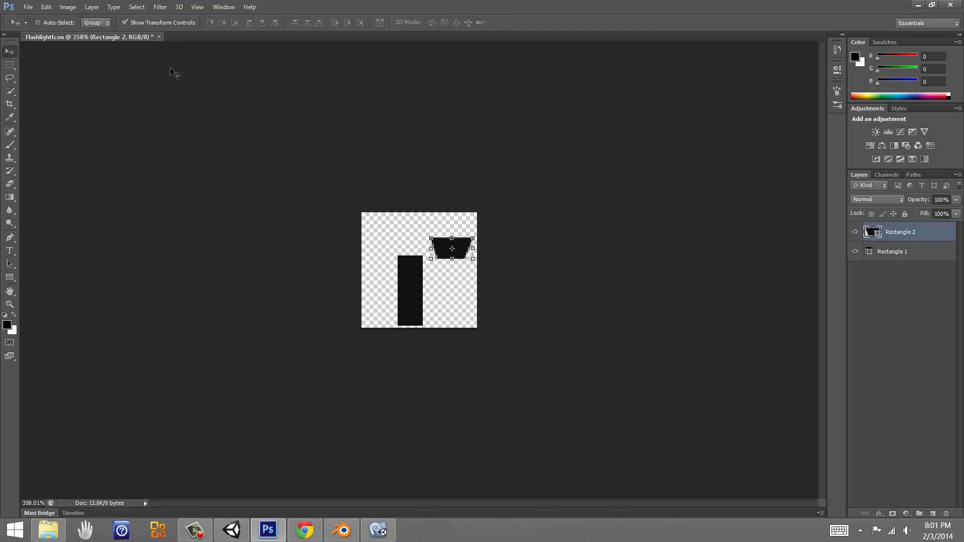
Move the trapezoid head onto the top of the flashlight body and select both shape layers.
click(125, 23)
drag(458, 253, 426, 277)
shift+click(899, 255)
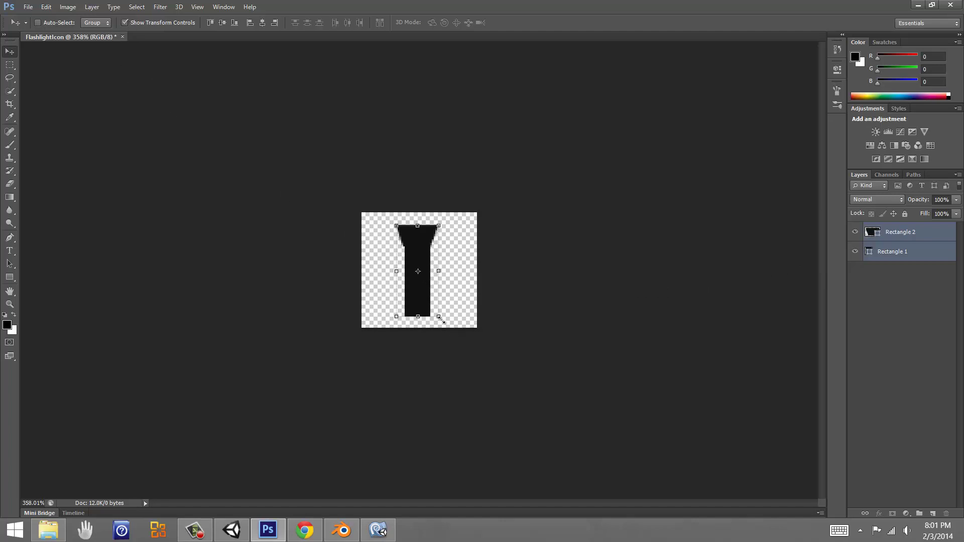
Enlarge both flashlight shapes to about 127% width and 126% height, centre them to fill the canvas height, and turn off the transform controls.
drag(439, 317, 449, 340)
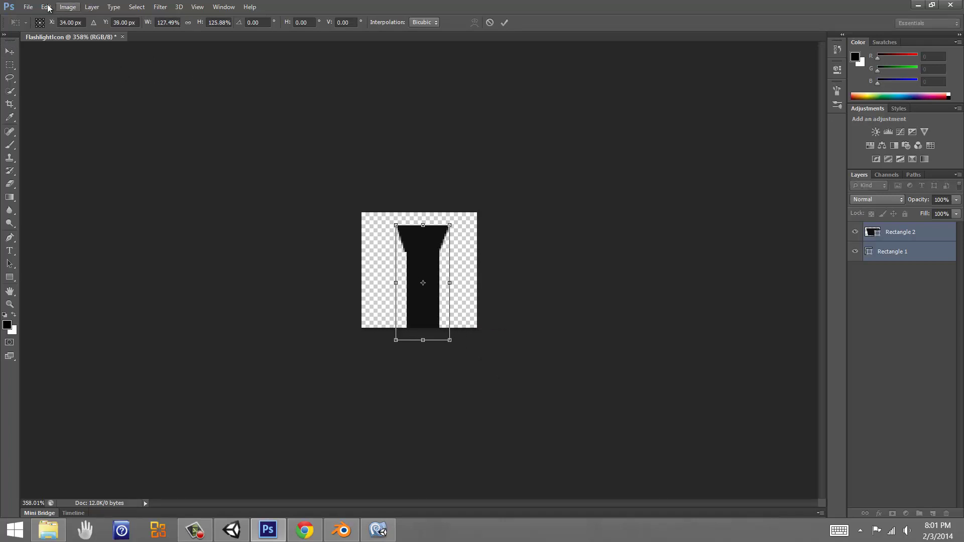
click(13, 53)
click(444, 201)
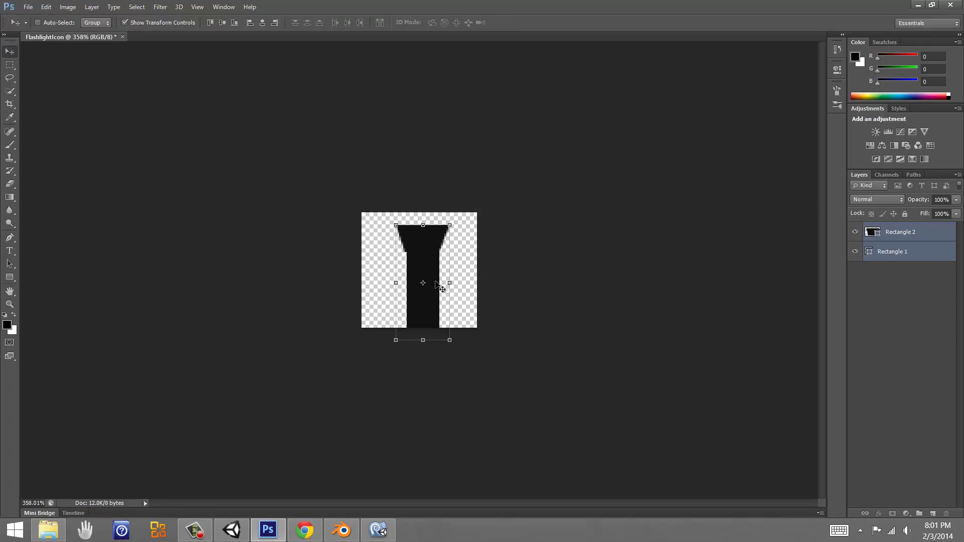
drag(438, 282, 431, 274)
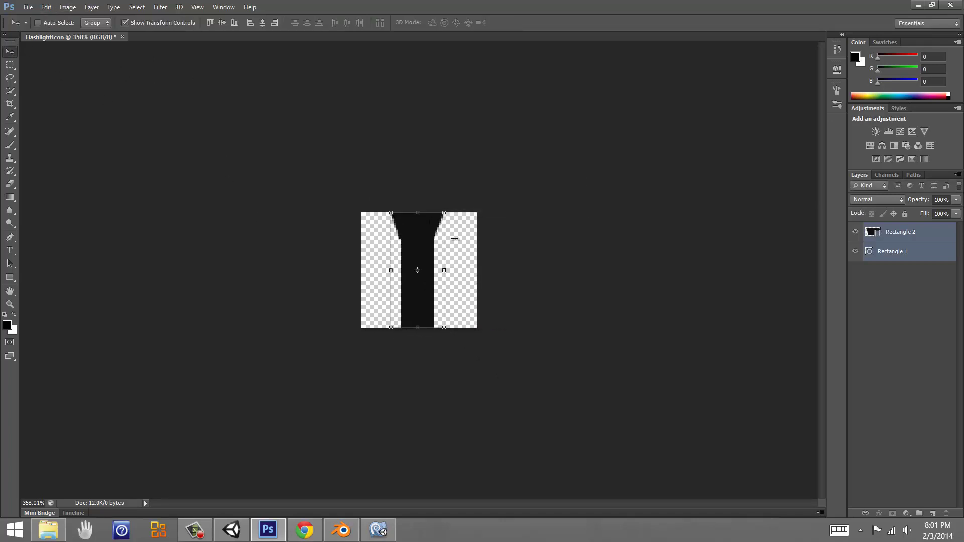
click(122, 23)
Save the document as FlashlightIcon.psd in a new ObjectIcons folder inside the Photoshop documents folder, keeping maximum compatibility.
key(ctrl+s)
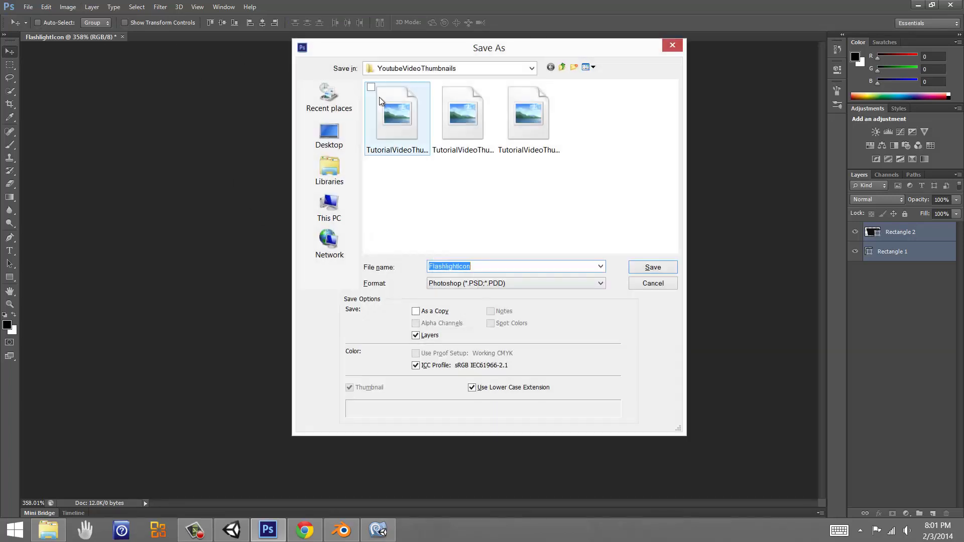
click(532, 68)
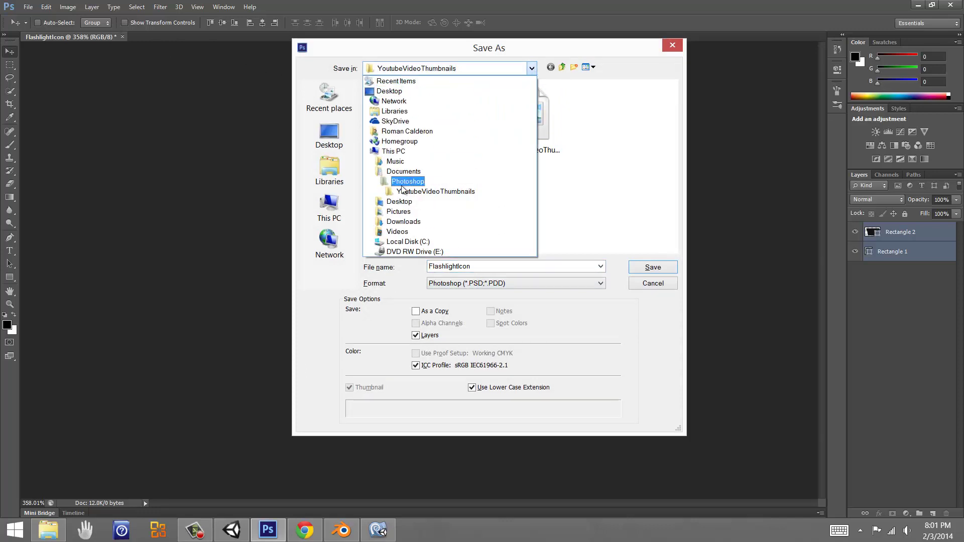
click(407, 181)
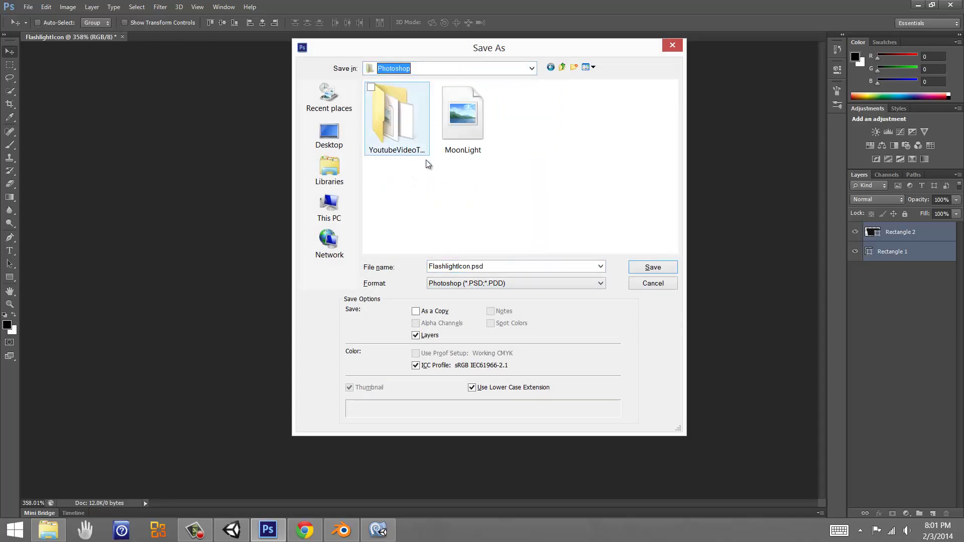
click(574, 67)
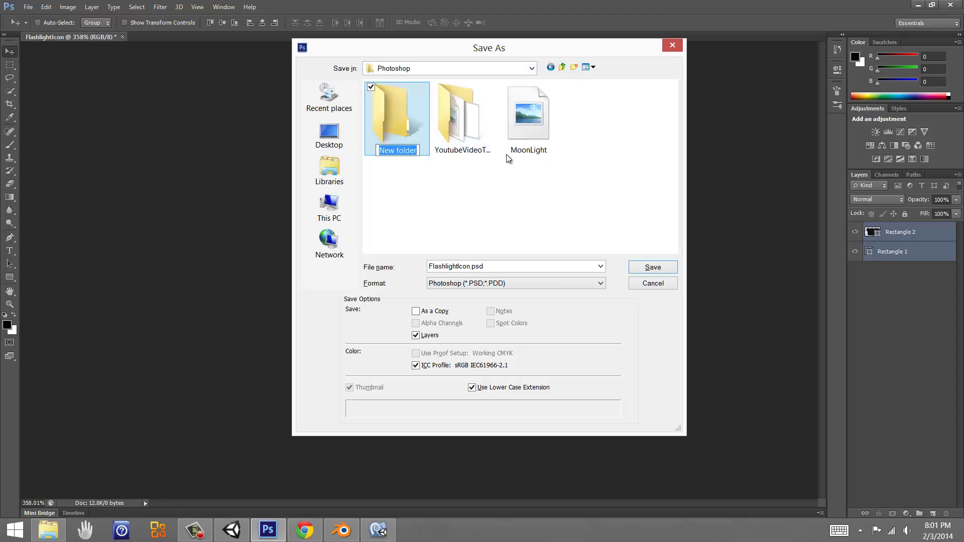
text(ObjectIcons)
key(Return)
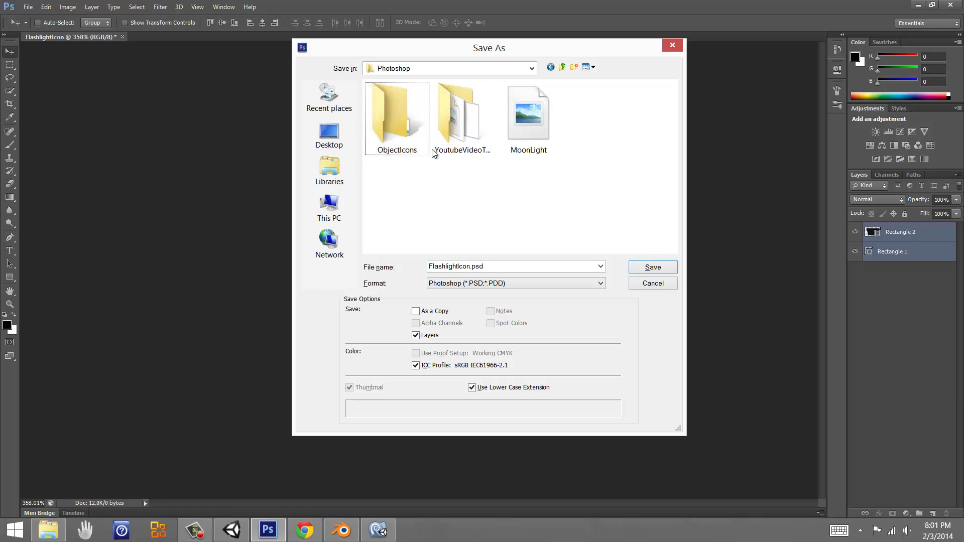
double_click(396, 121)
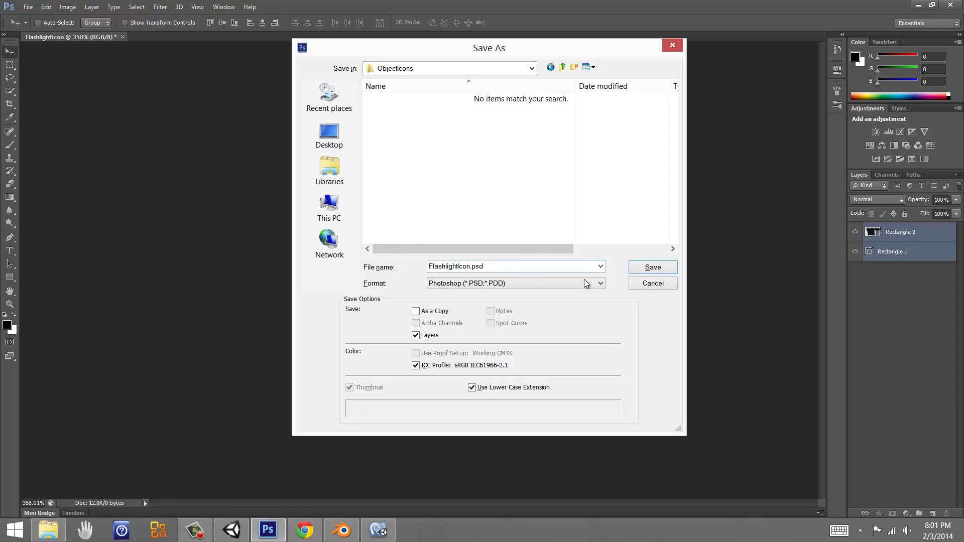
click(652, 268)
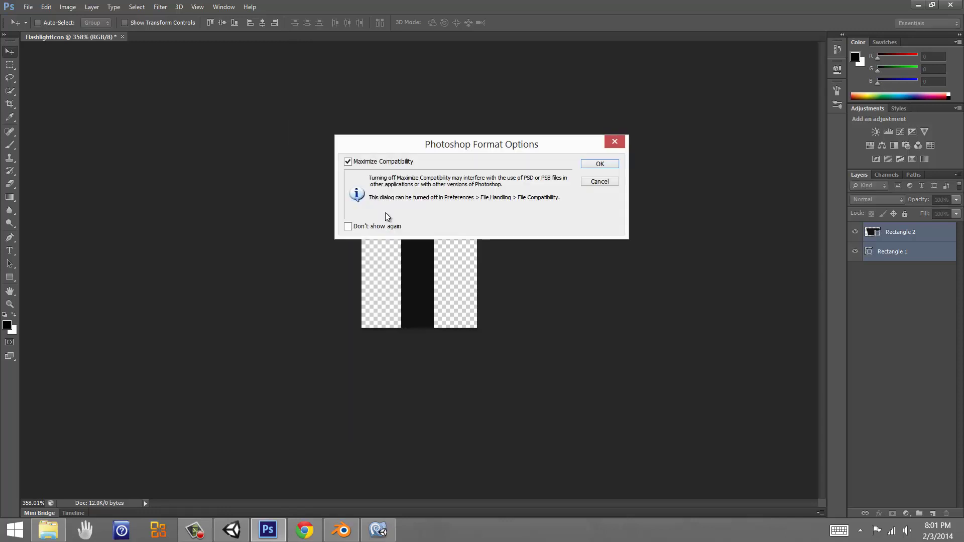
click(601, 164)
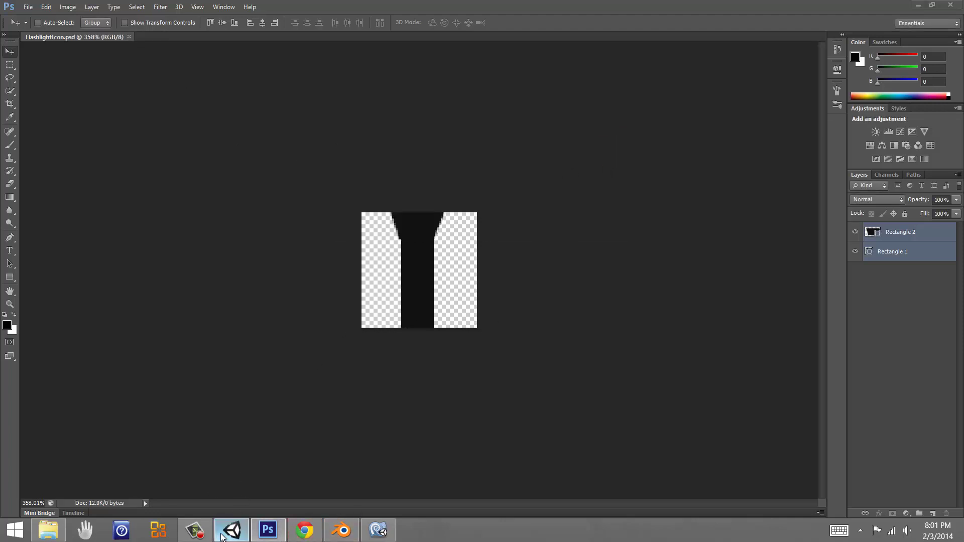
Switch to Unity and import FlashlightIcon from the Photoshop ObjectIcons folder into the project's Textures folder.
click(231, 530)
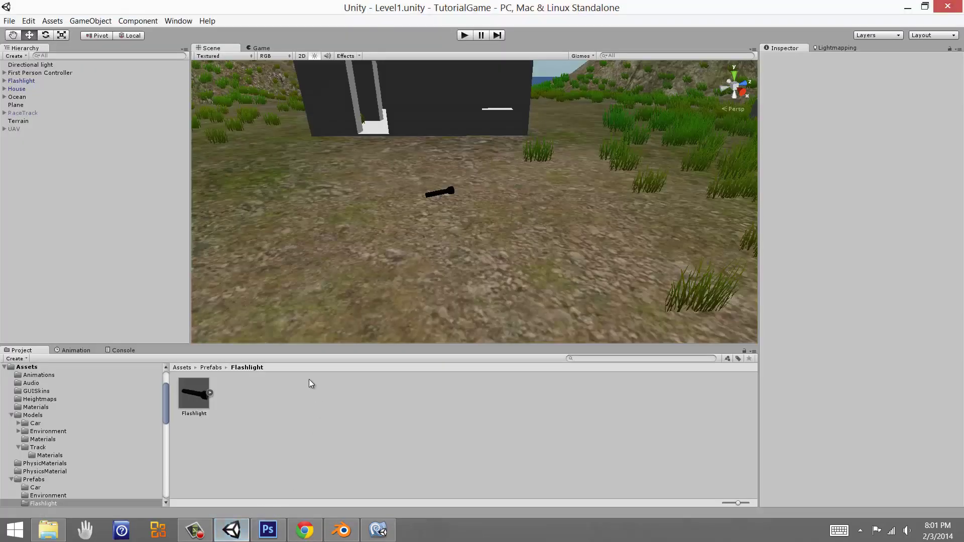
click(181, 368)
double_click(229, 455)
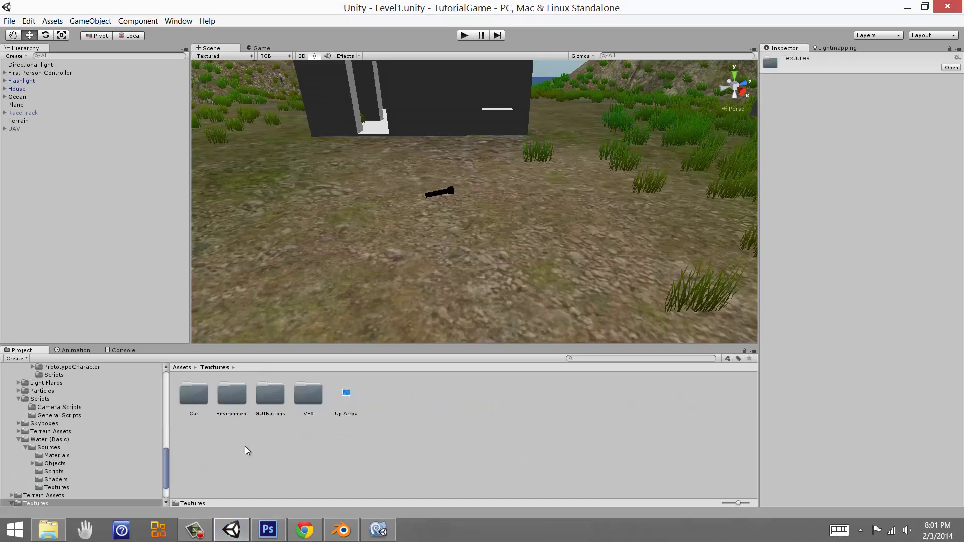
right_click(307, 438)
click(396, 324)
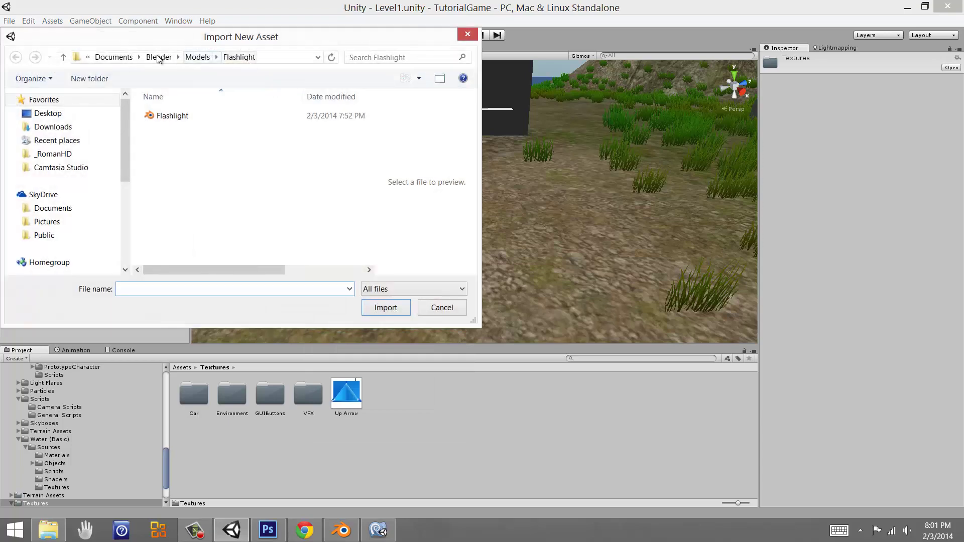
click(114, 57)
double_click(174, 237)
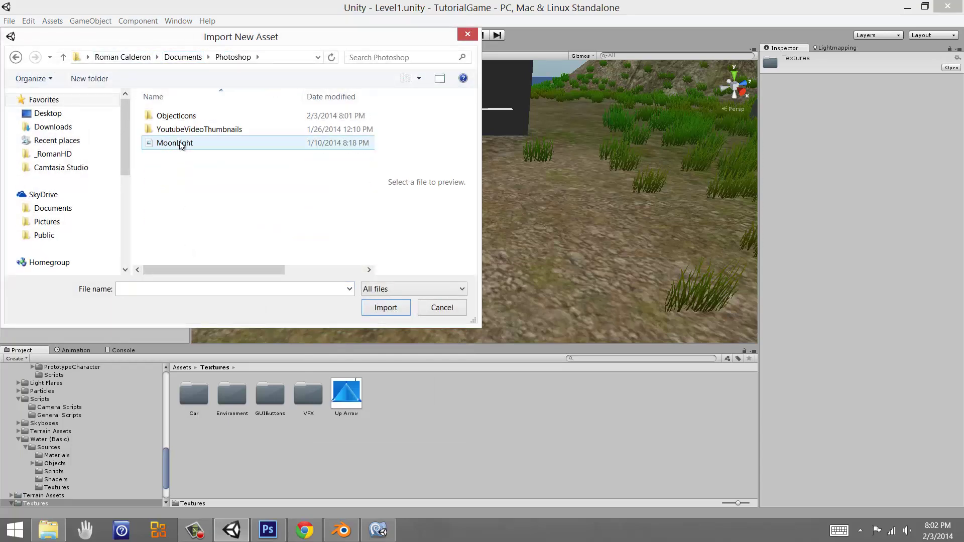
double_click(173, 116)
click(175, 152)
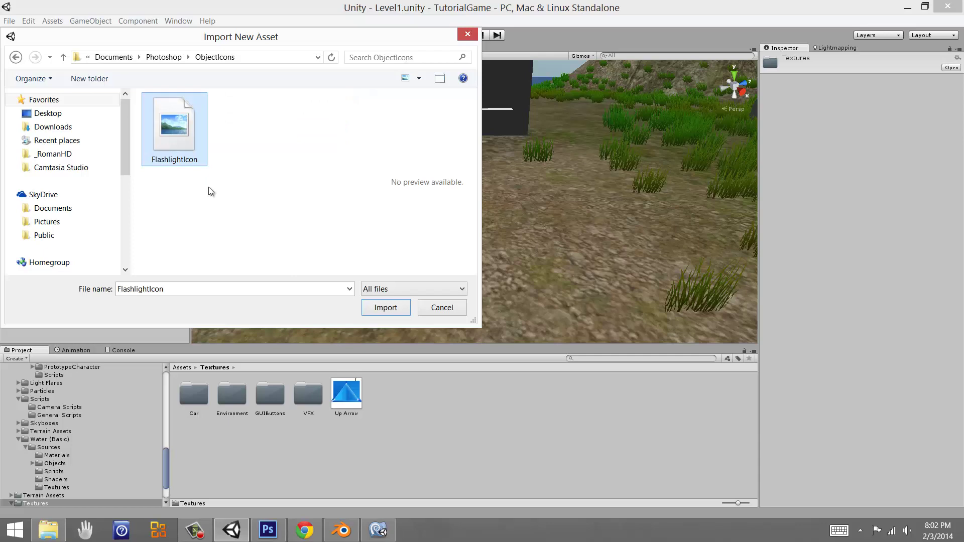
click(390, 312)
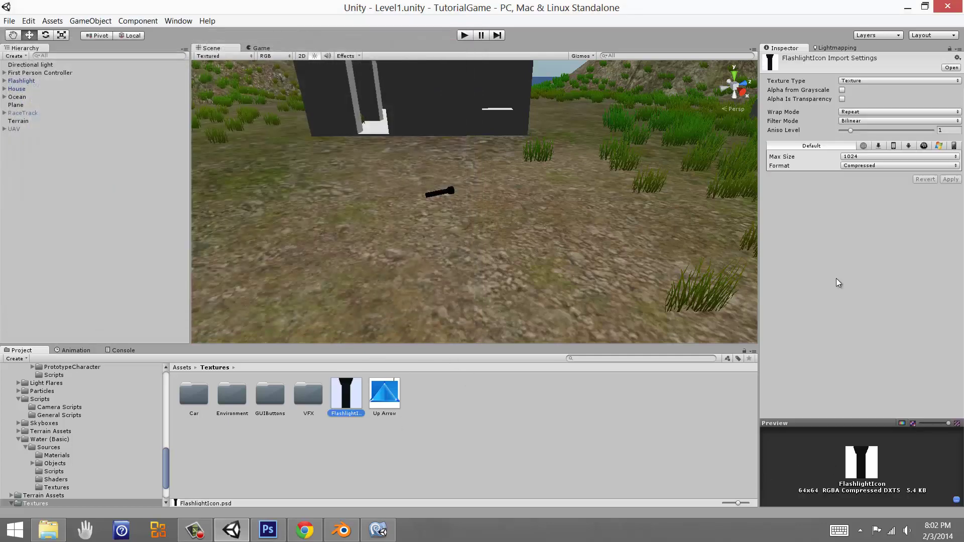
Set the FlashlightIcon texture type to GUI and apply the import settings.
click(848, 79)
click(855, 114)
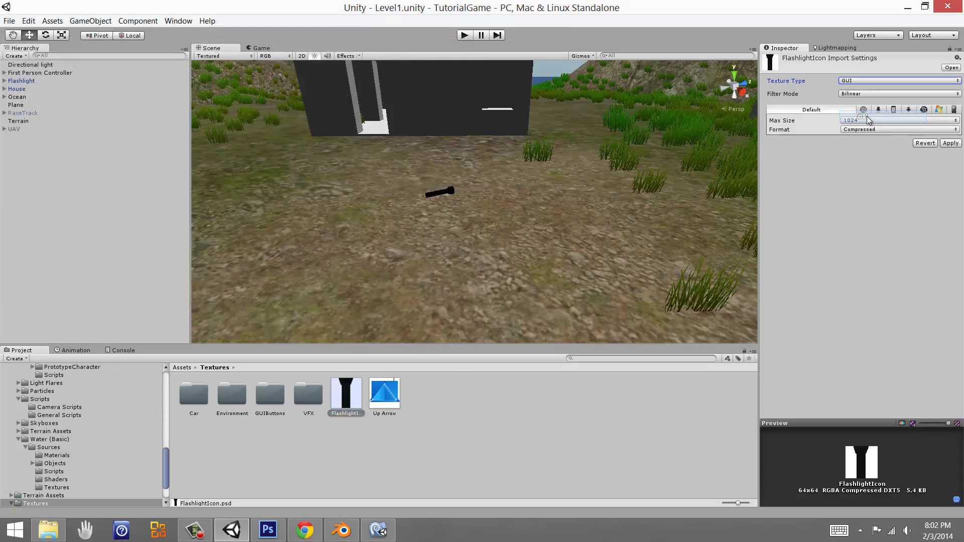
click(948, 144)
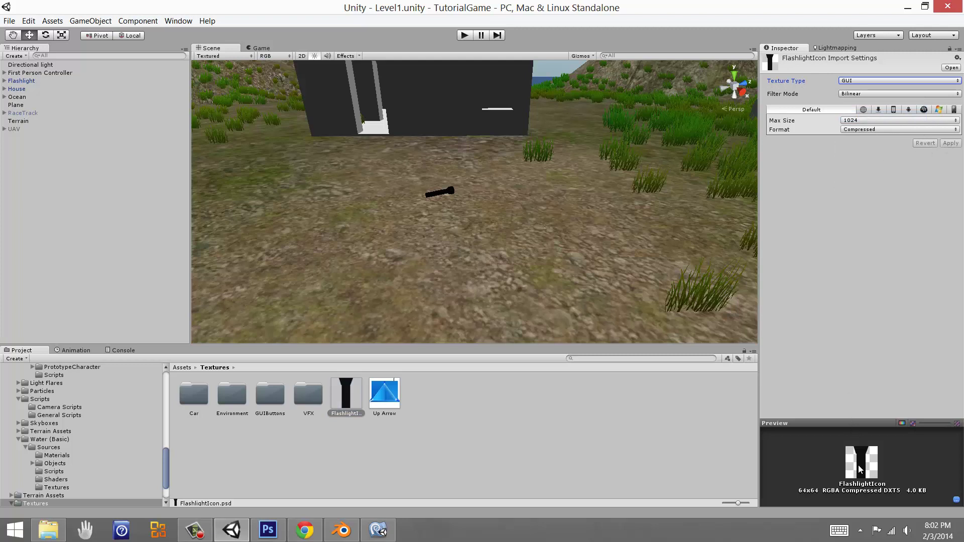
Assign FlashlightIcon as the Flash Light Texture in the First Person Controller's Player Manager script and save the scene.
click(37, 73)
drag(352, 409, 797, 277)
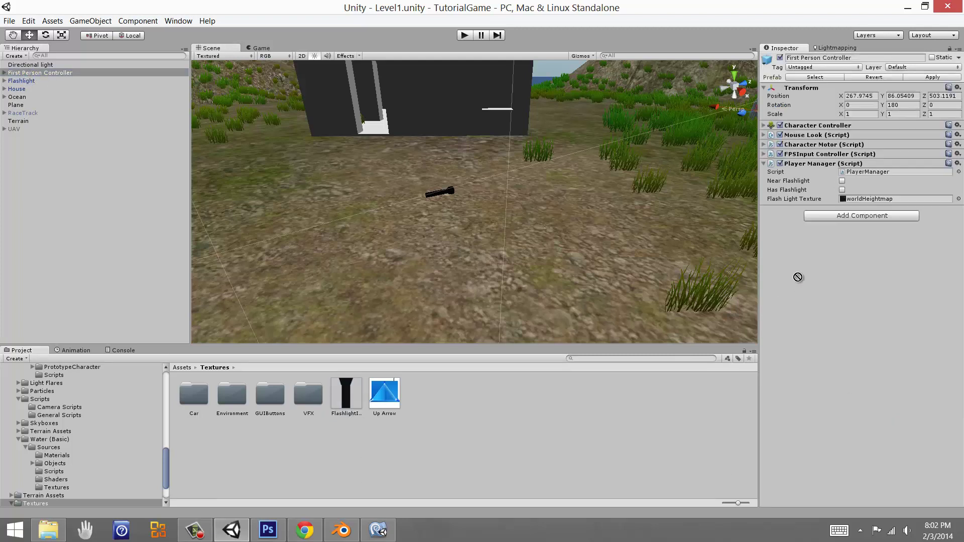
drag(891, 203, 878, 203)
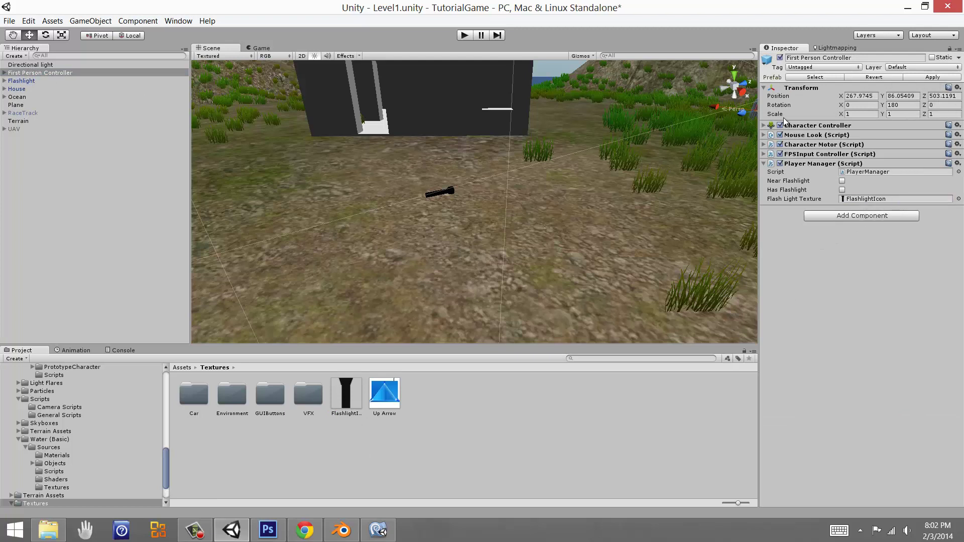
key(ctrl+s)
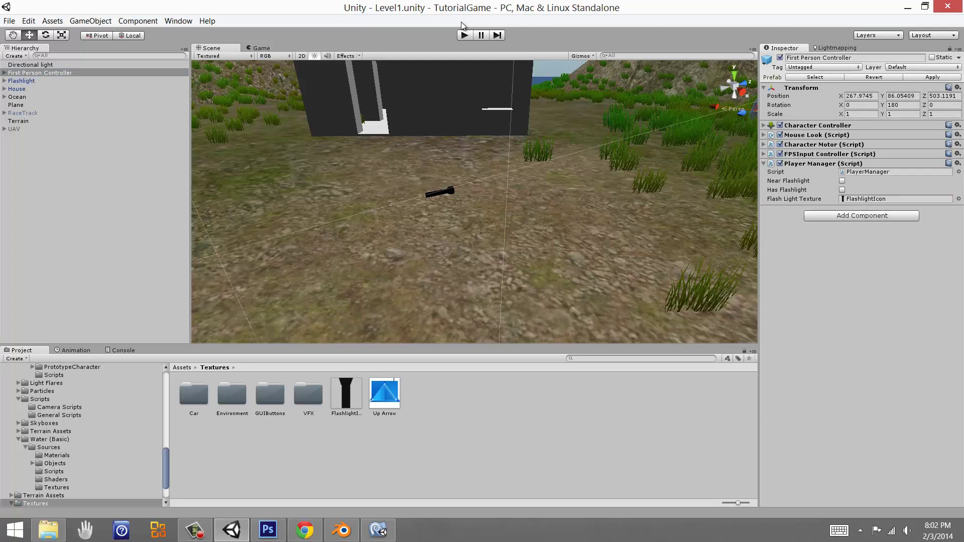
Play-test the level by walking to the flashlight, picking it up, checking the on-screen icon on the way to the house, and stopping the game.
click(464, 35)
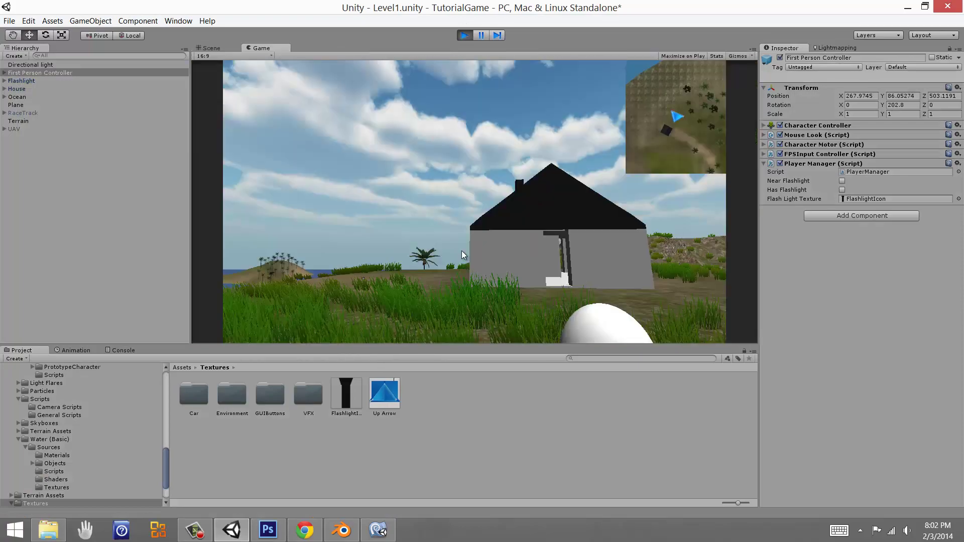
key(w)
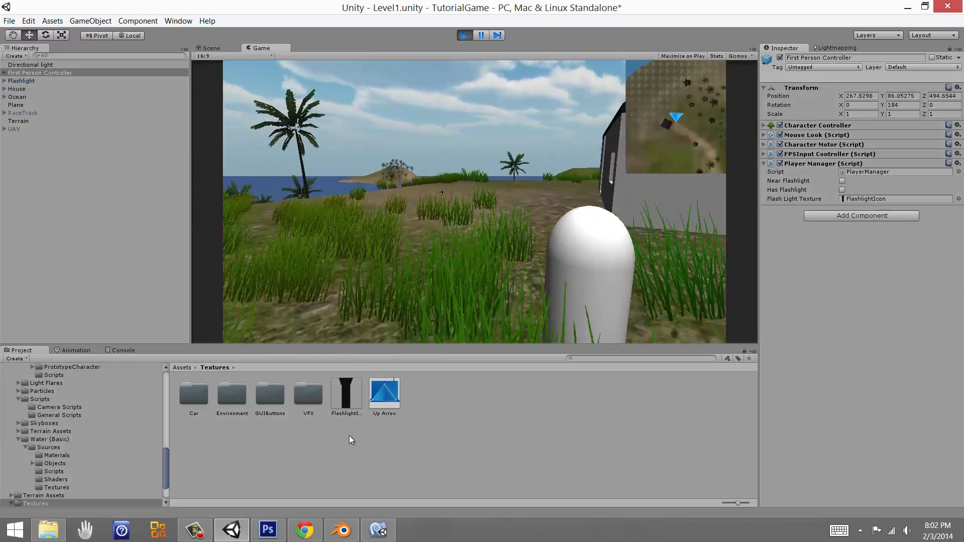
key(w)
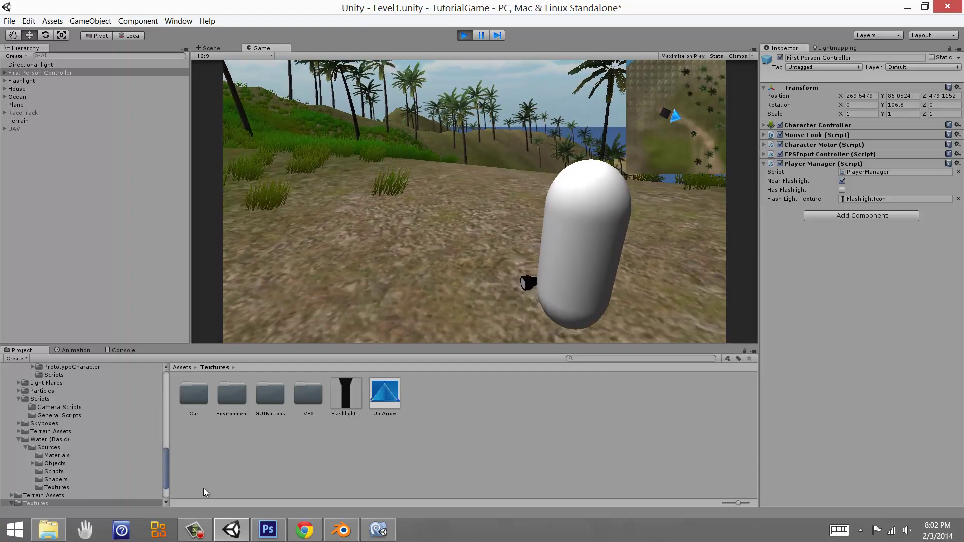
key(e)
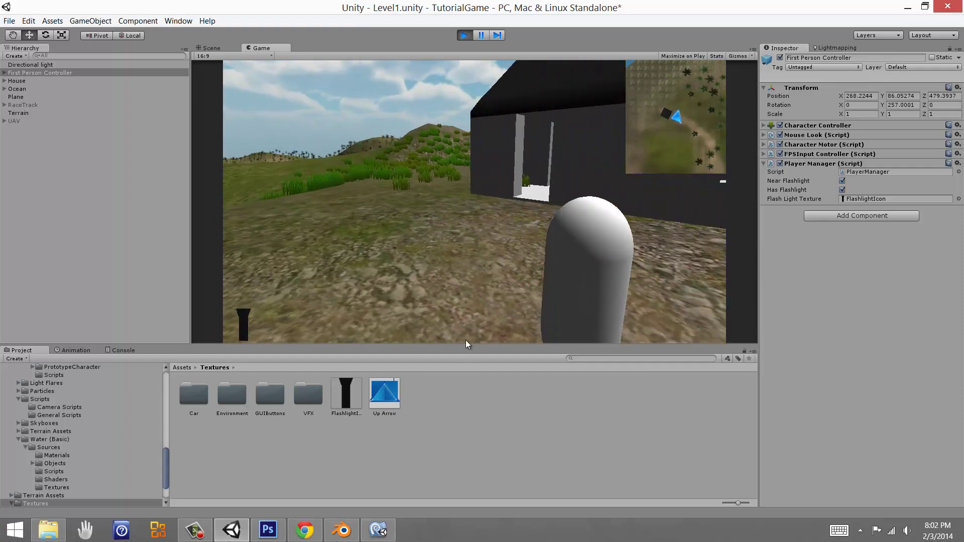
key(w)
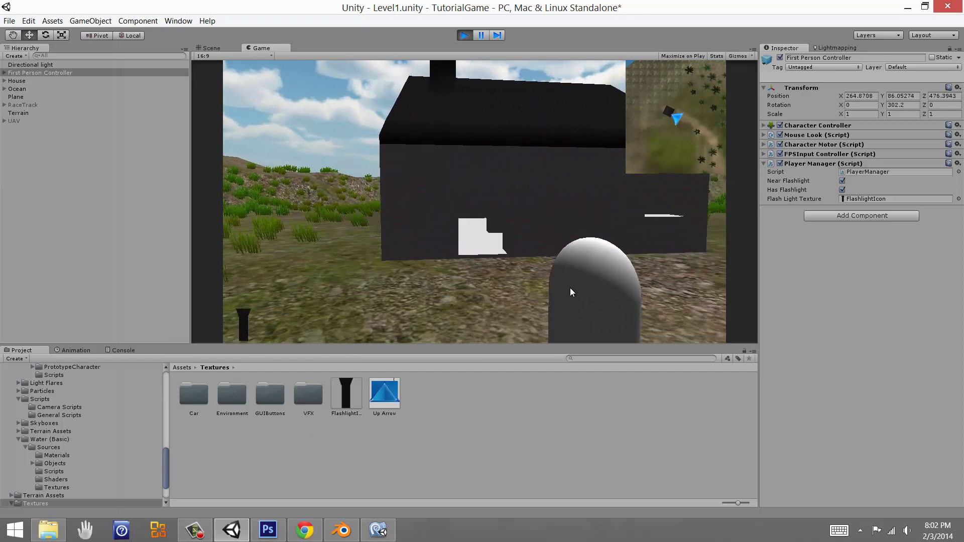
key(w)
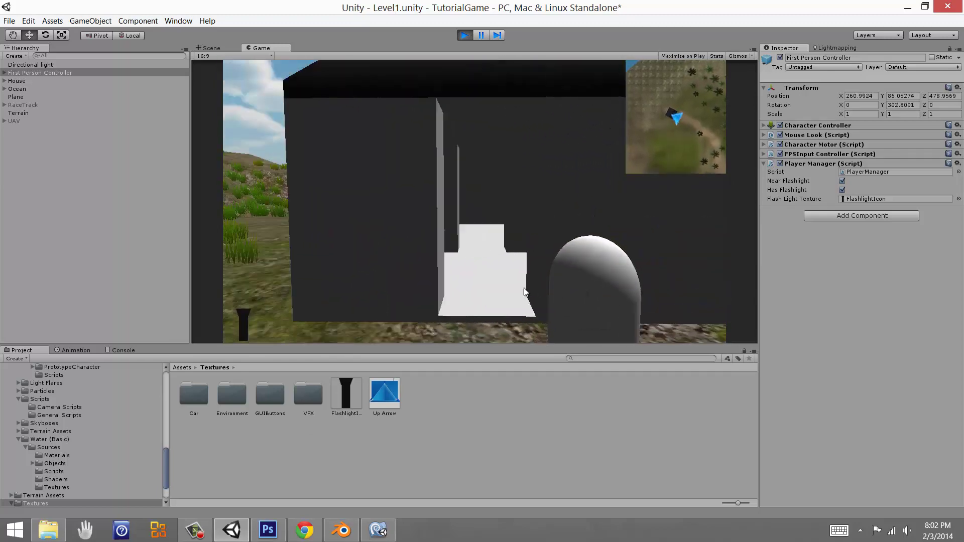
click(464, 36)
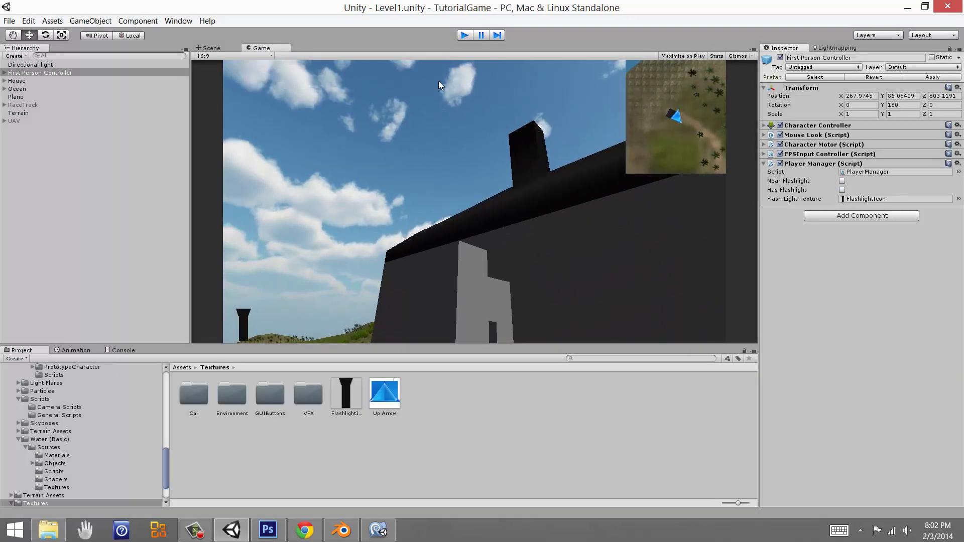
Erase the terrain grass poking through the house's doorway using the detail brush at size 8.
click(396, 160)
right_drag(482, 144, 567, 216)
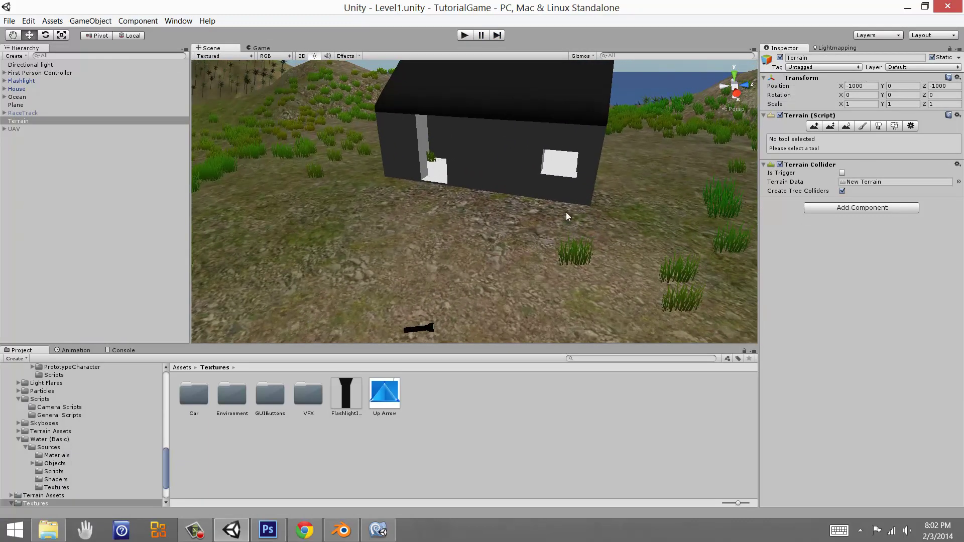
click(894, 126)
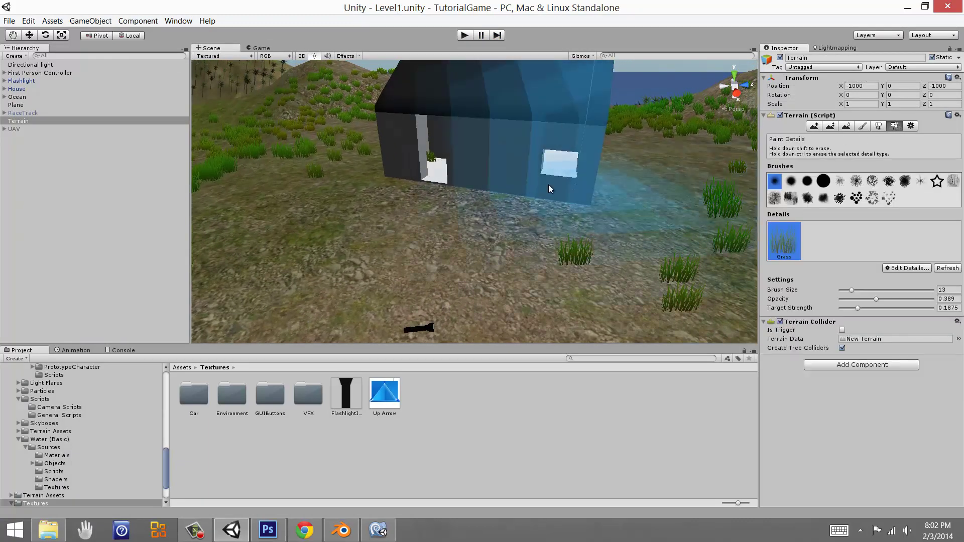
drag(851, 290, 847, 290)
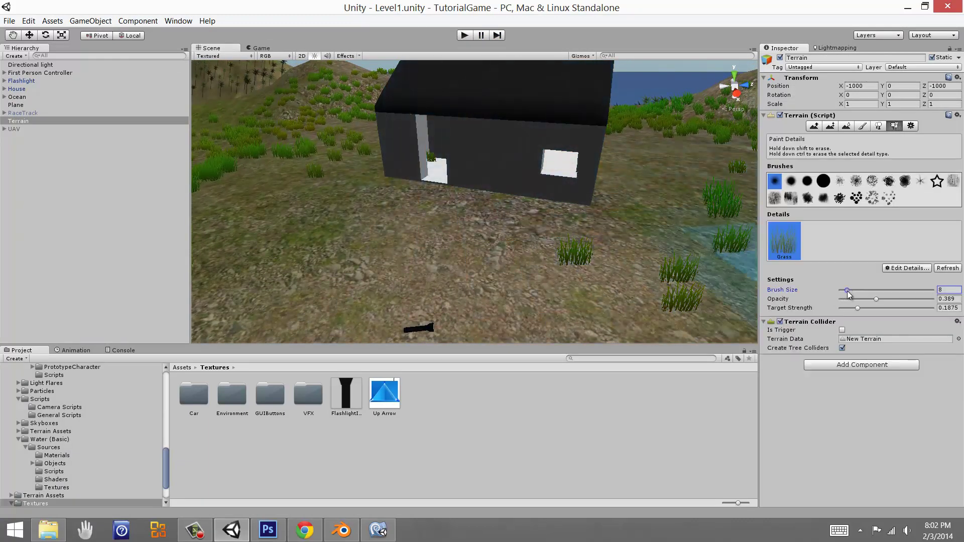
shift+click(444, 170)
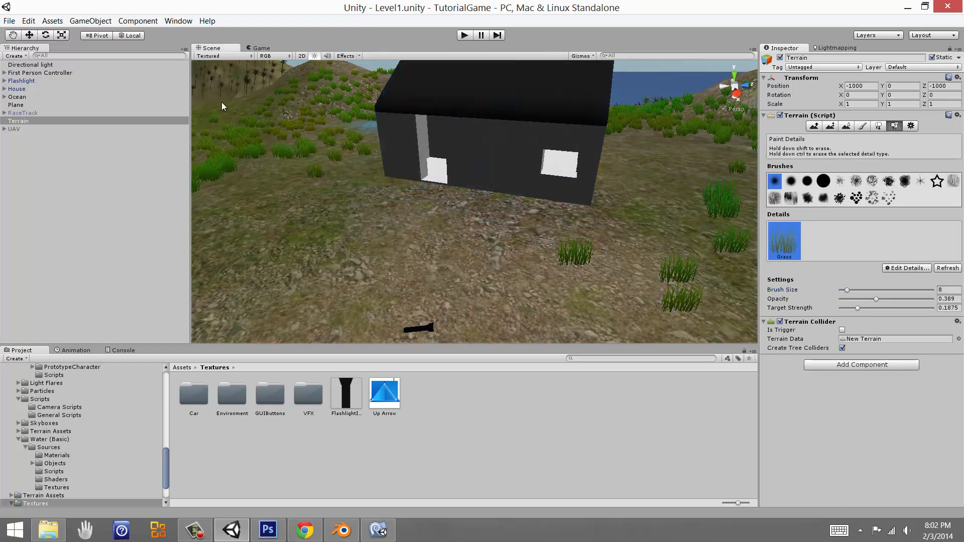
click(28, 37)
mouse_move(427, 289)
right_down()
mouse_move(448, 290)
mouse_move(339, 262)
mouse_move(404, 285)
right_up()
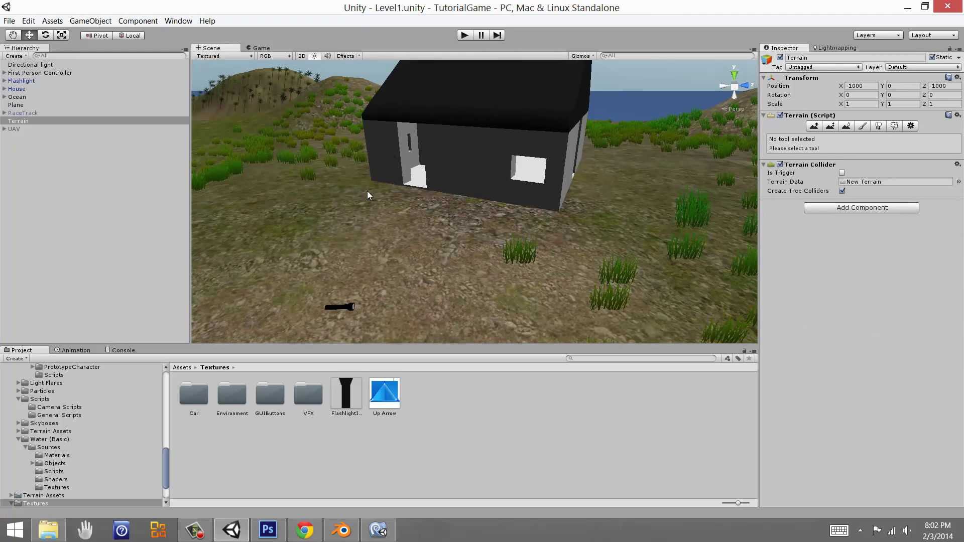
right_drag(369, 201, 437, 266)
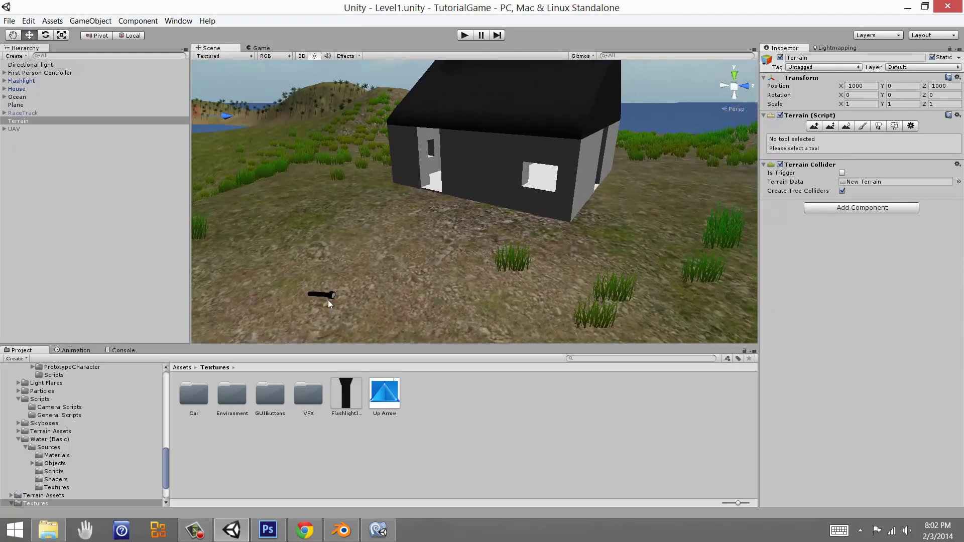
right_drag(626, 239, 338, 262)
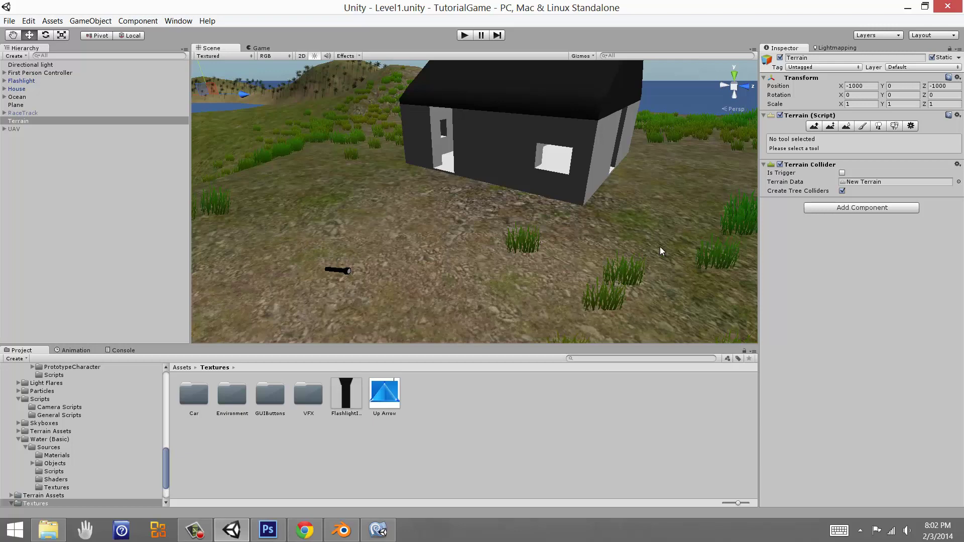
right_drag(660, 251, 575, 283)
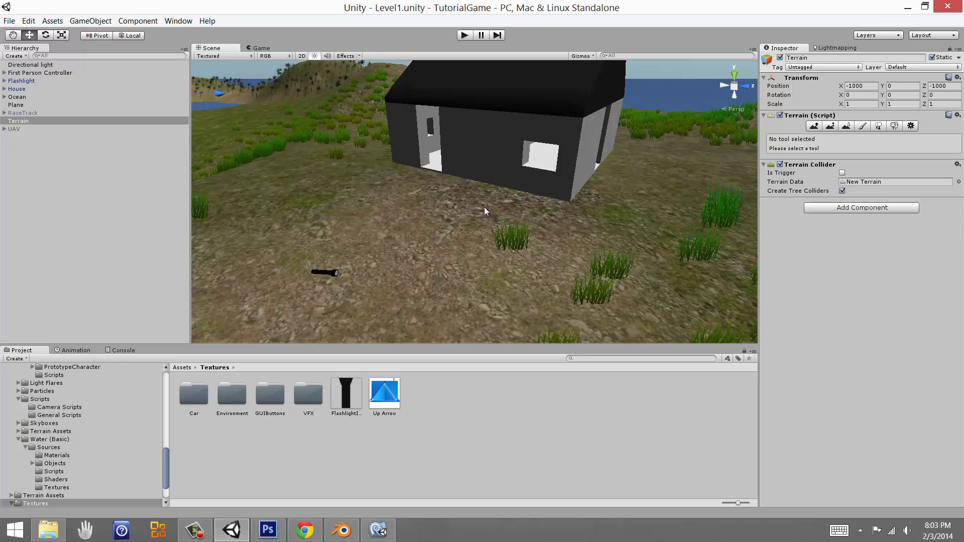
right_drag(450, 209, 595, 190)
middle_drag(594, 191, 568, 250)
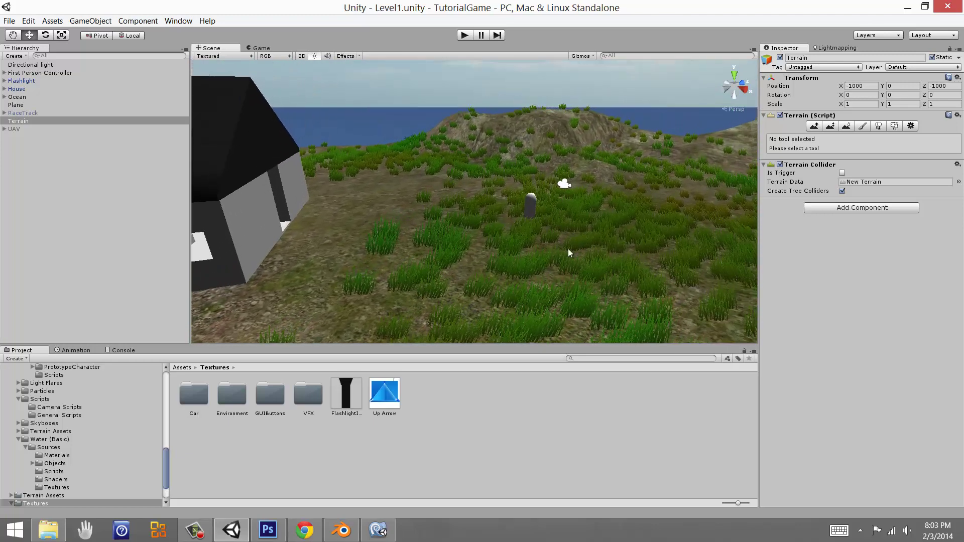
right_drag(569, 250, 541, 256)
middle_drag(541, 257, 351, 271)
right_drag(673, 245, 612, 244)
middle_drag(612, 244, 269, 151)
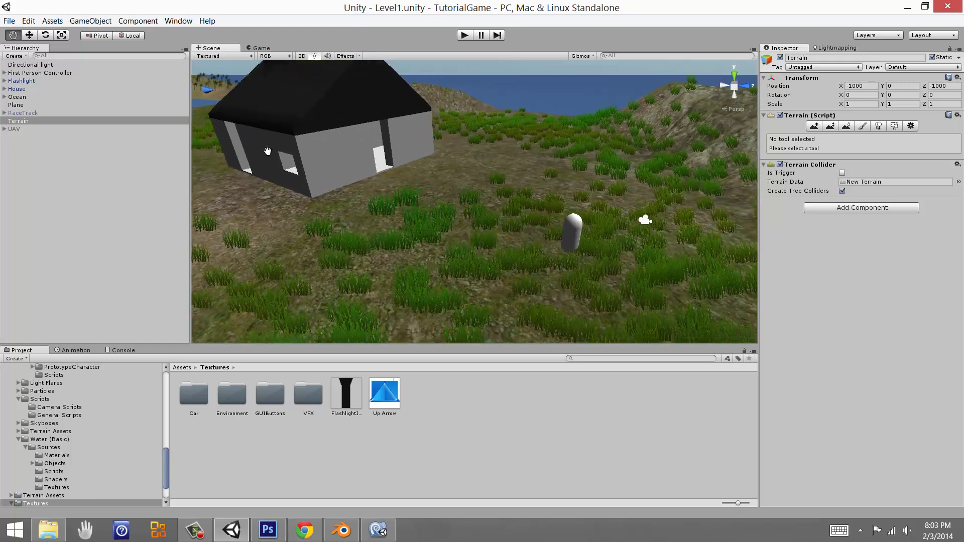
right_drag(532, 171, 507, 234)
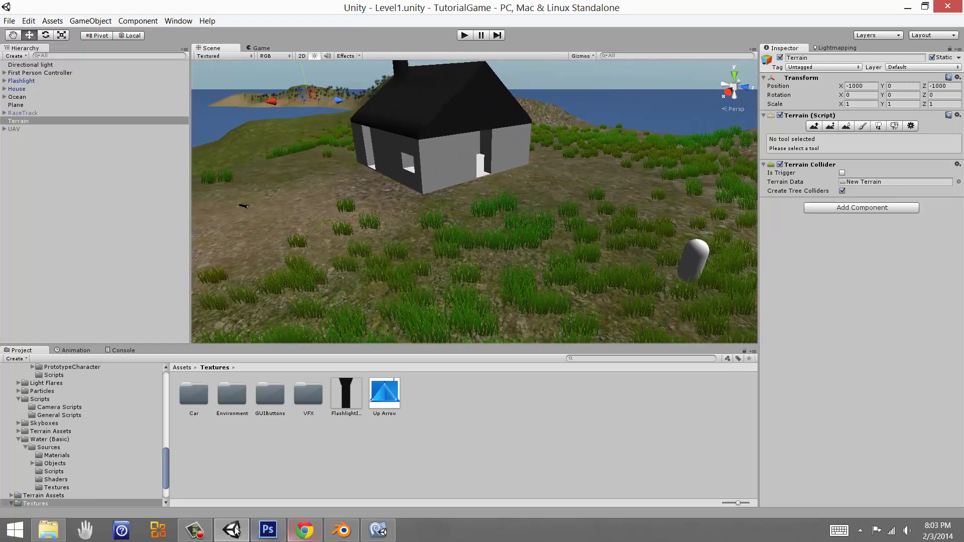
click(207, 535)
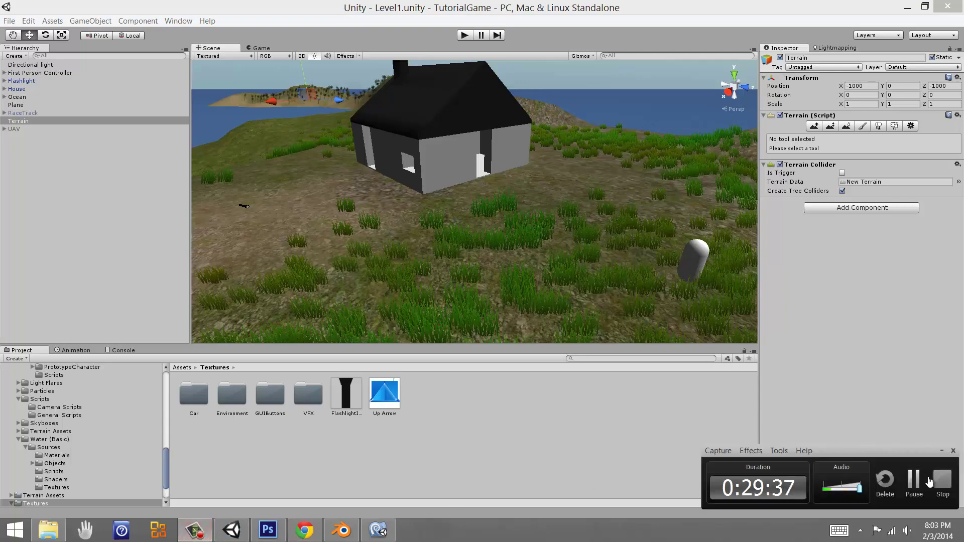